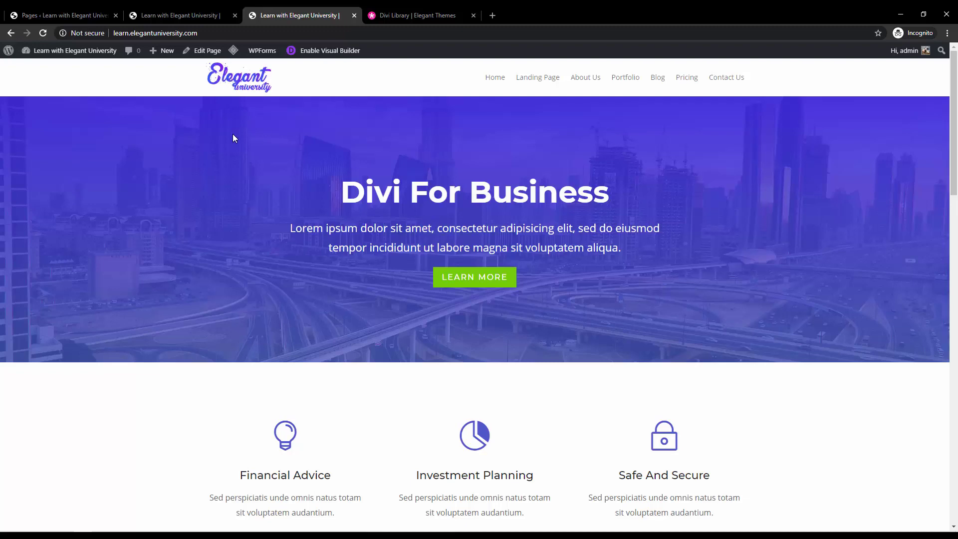
Step: Look through the home page from the hero section to the contact form
scroll(232, 138, down, 10)
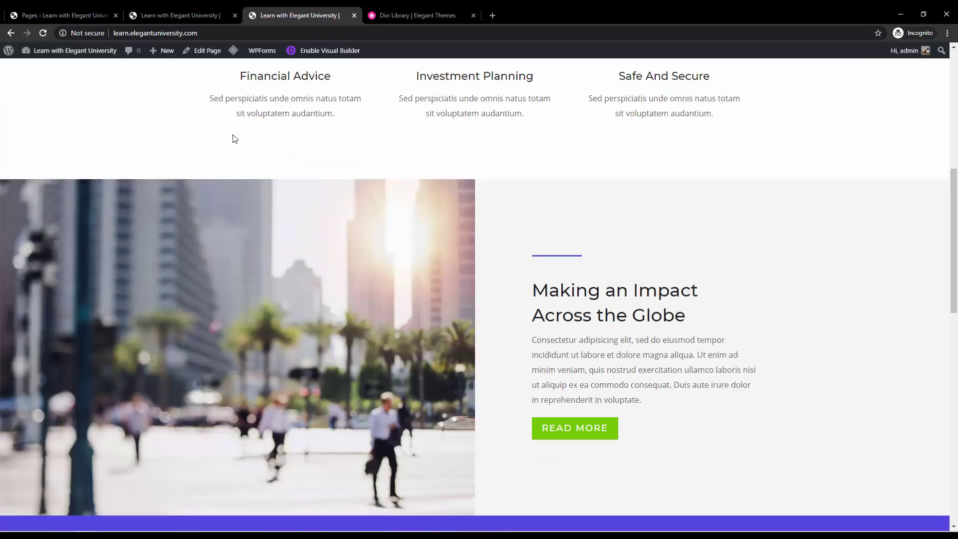
scroll(233, 139, down, 4)
scroll(233, 139, down, 8)
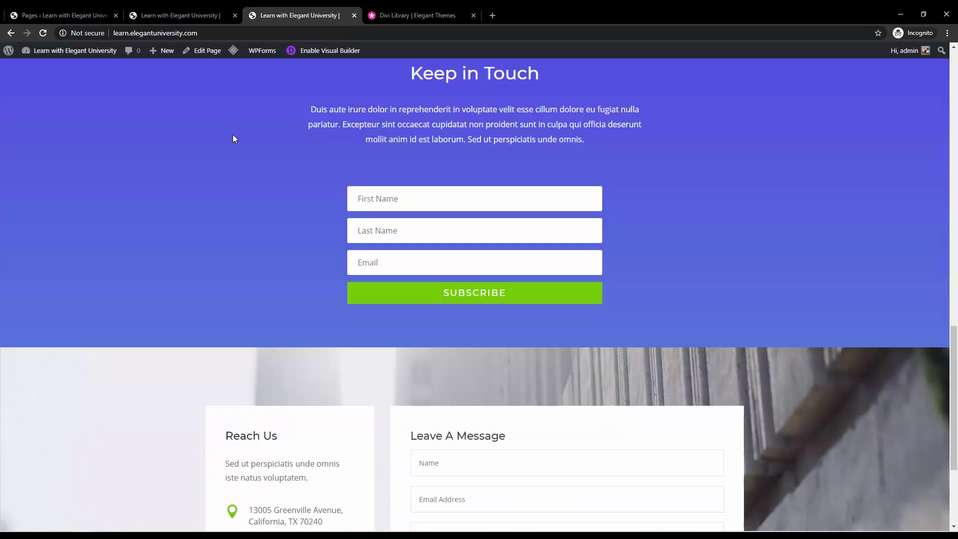
scroll(233, 138, up, 20)
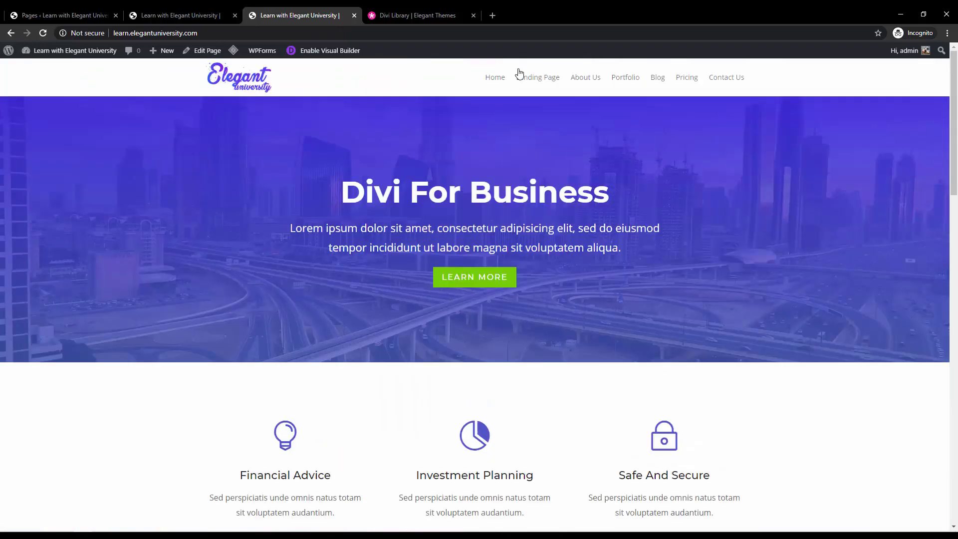
Step: Open the site's Landing Page and review its sections through to the pricing tables
click(536, 77)
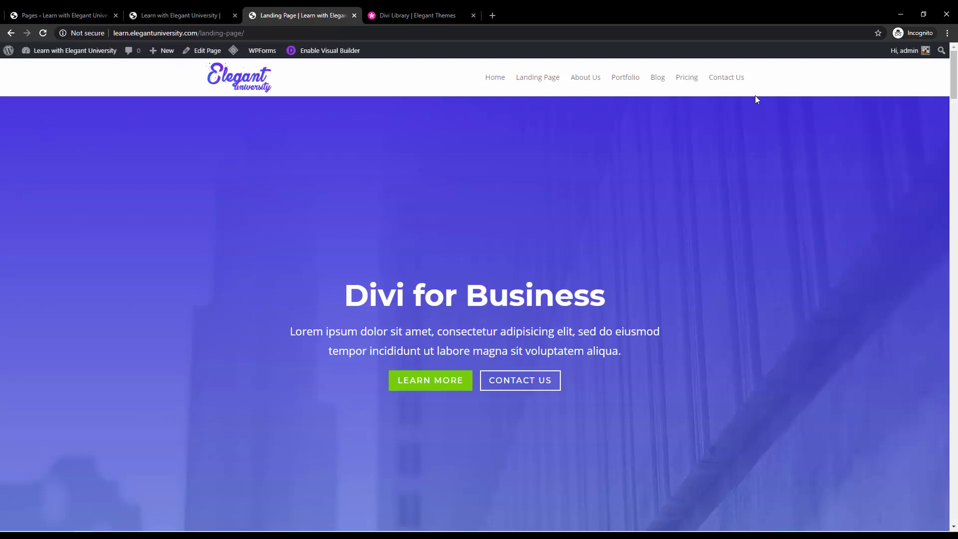
scroll(799, 154, down, 15)
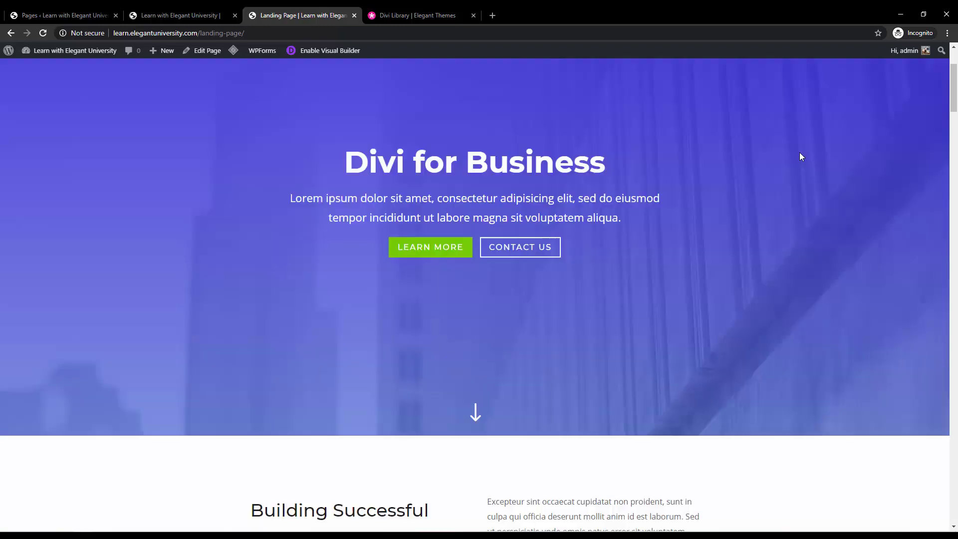
scroll(800, 157, down, 15)
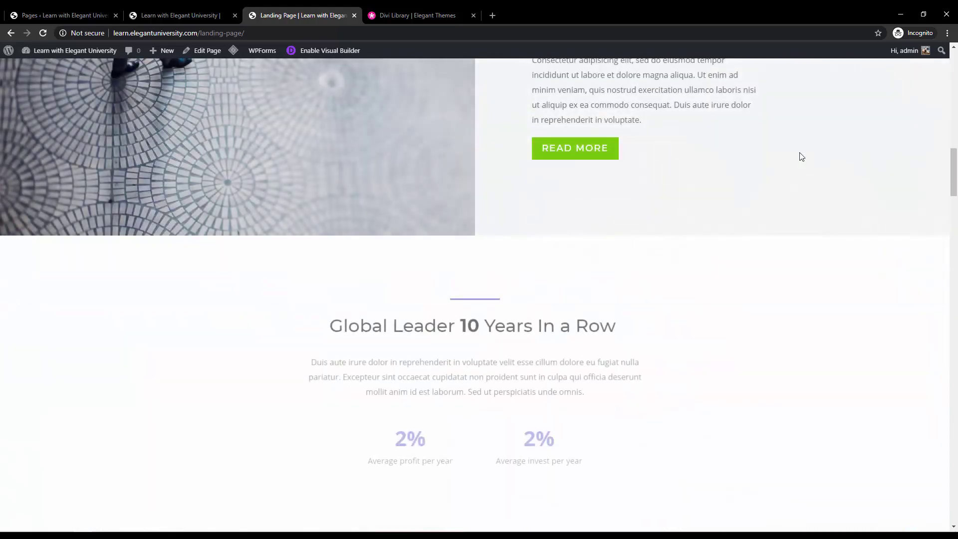
scroll(800, 156, down, 15)
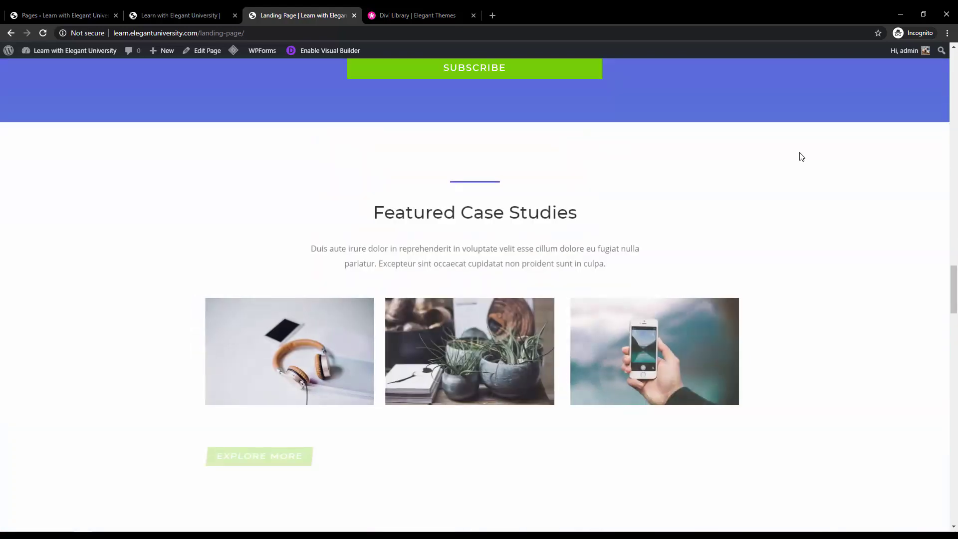
scroll(788, 158, down, 15)
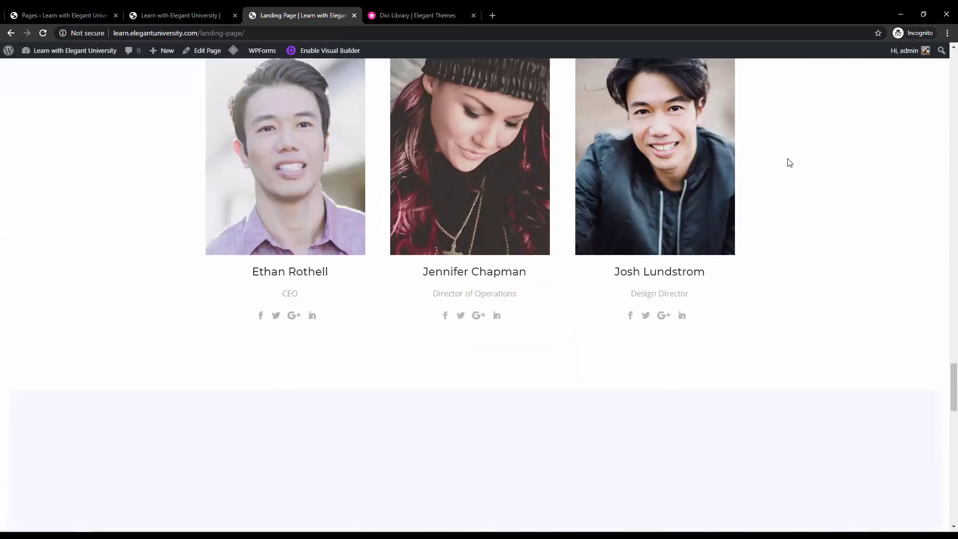
scroll(803, 149, down, 8)
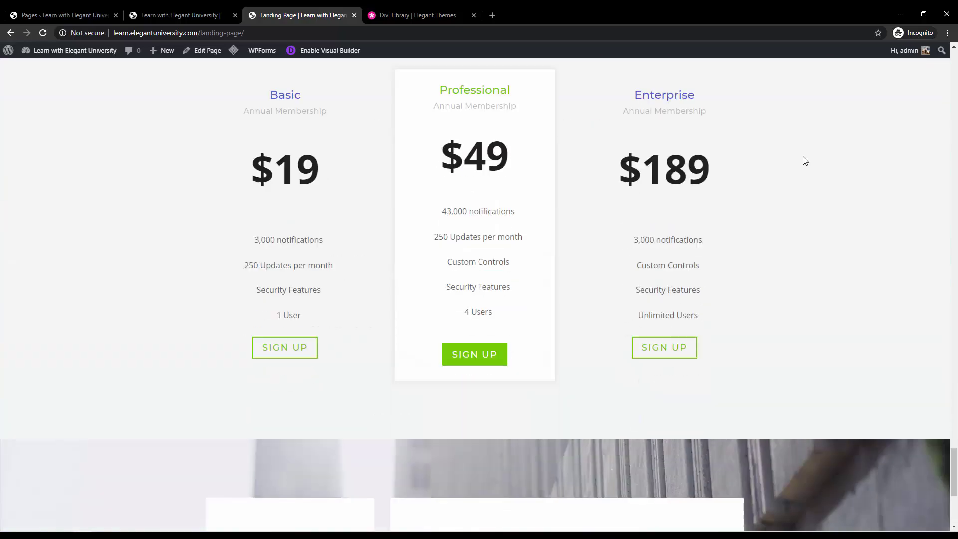
scroll(800, 170, up, 15)
scroll(798, 169, up, 20)
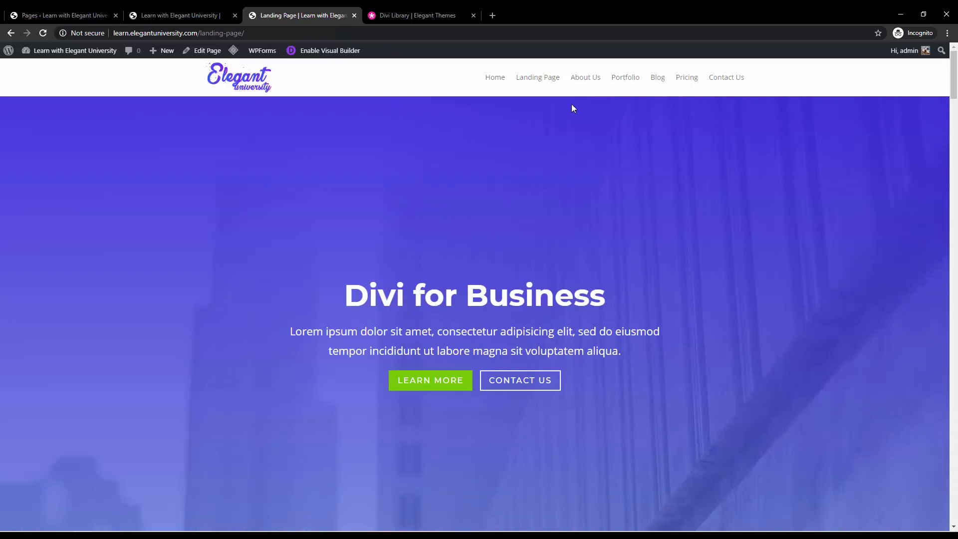
Step: Open the About Us page and review its services, video, team and contact sections
click(583, 79)
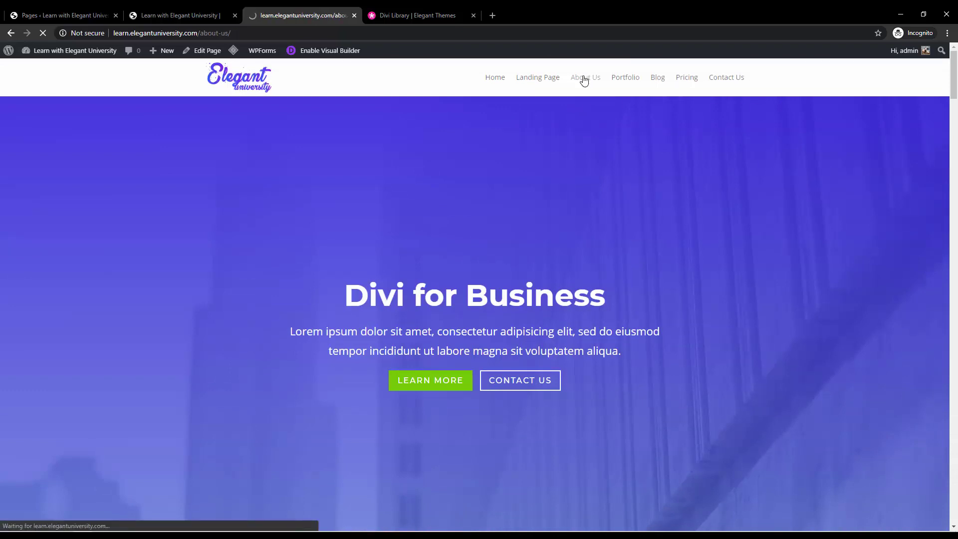
scroll(563, 215, down, 3)
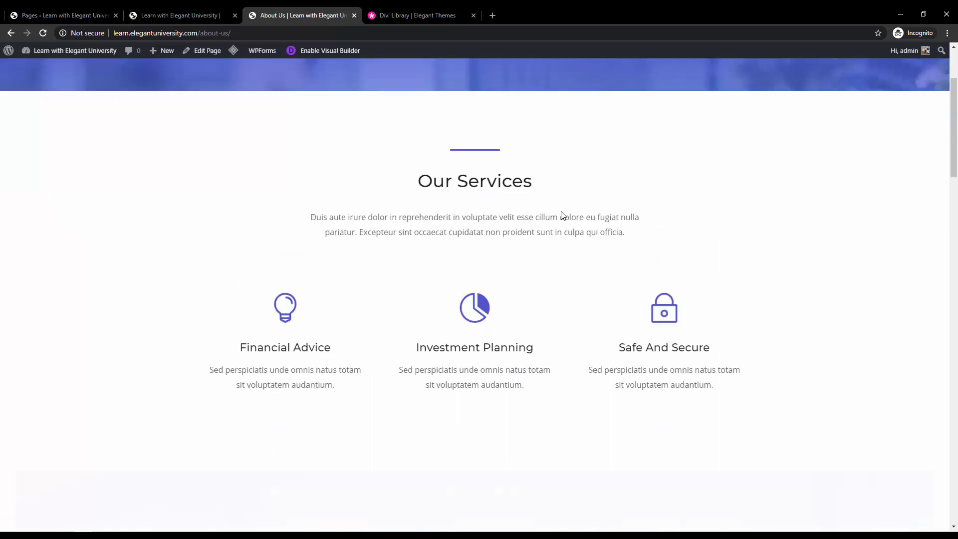
scroll(495, 99, up, 3)
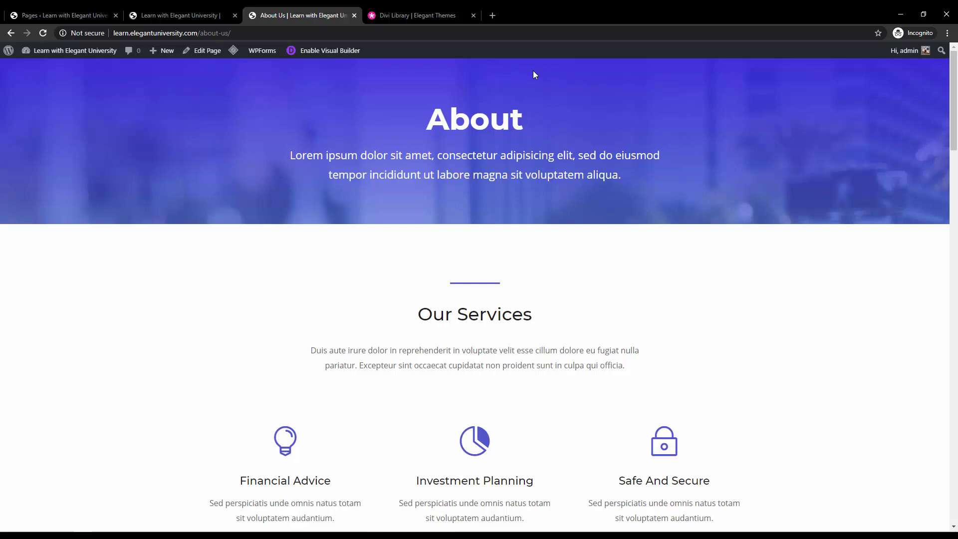
scroll(449, 160, down, 8)
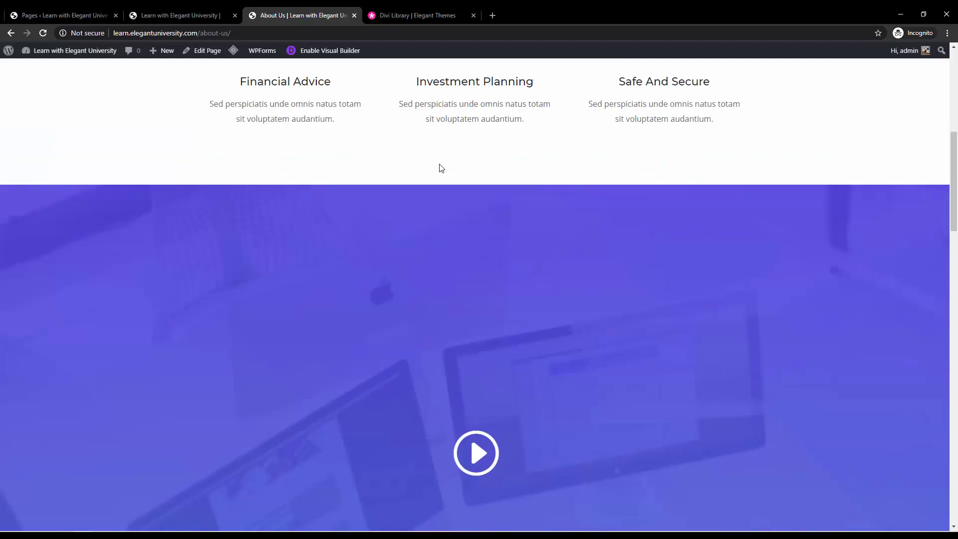
scroll(441, 168, down, 8)
scroll(439, 169, down, 5)
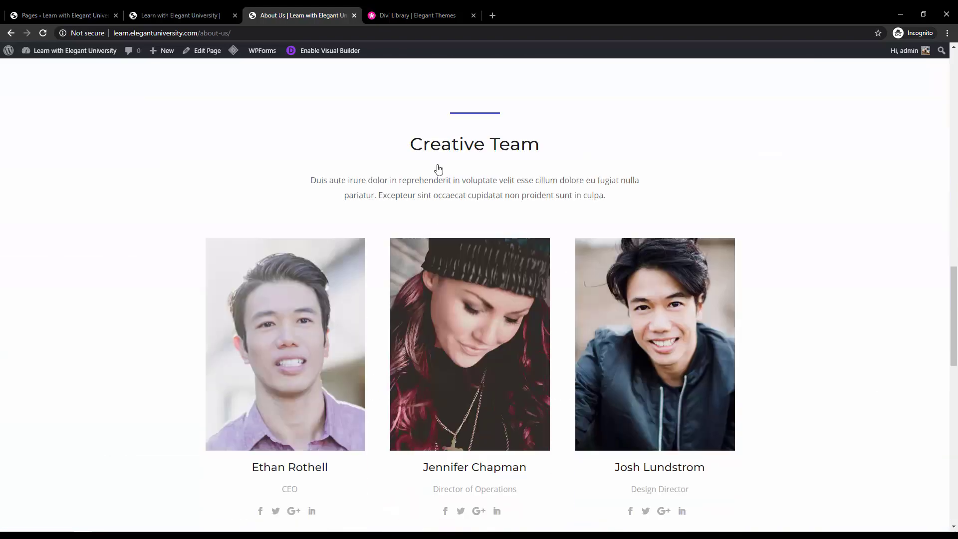
scroll(438, 169, down, 15)
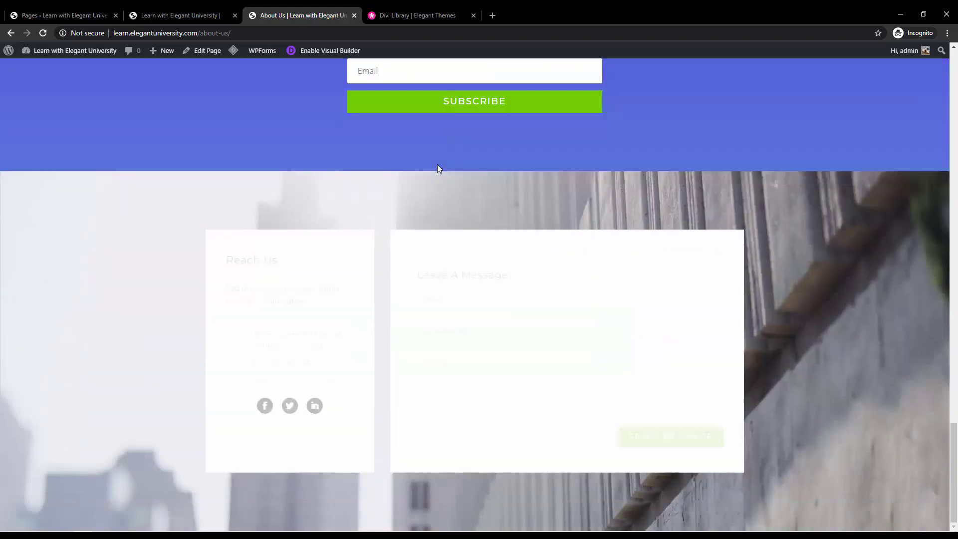
scroll(438, 168, up, 1)
scroll(438, 167, up, 20)
Step: Go back to the Landing Page, open the Portfolio page and review its case studies
click(10, 33)
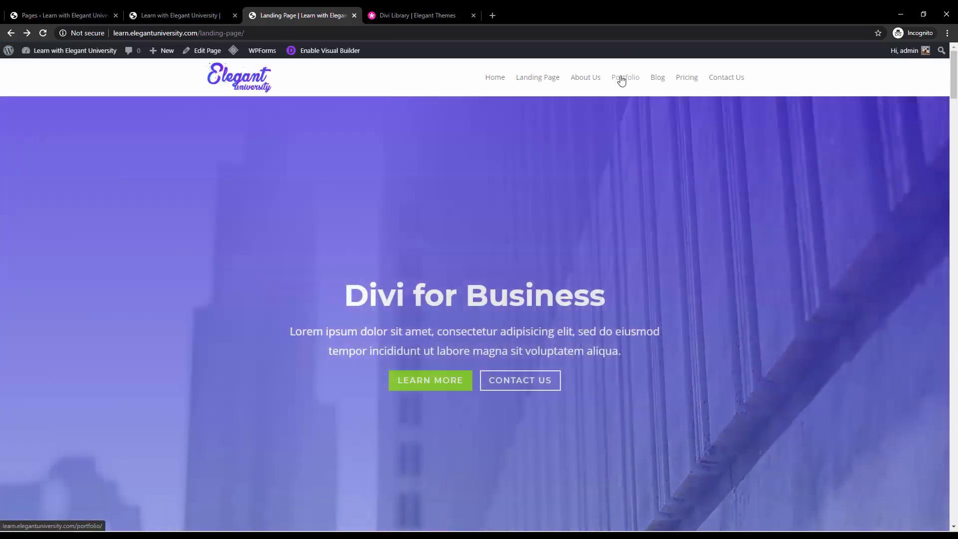
click(620, 79)
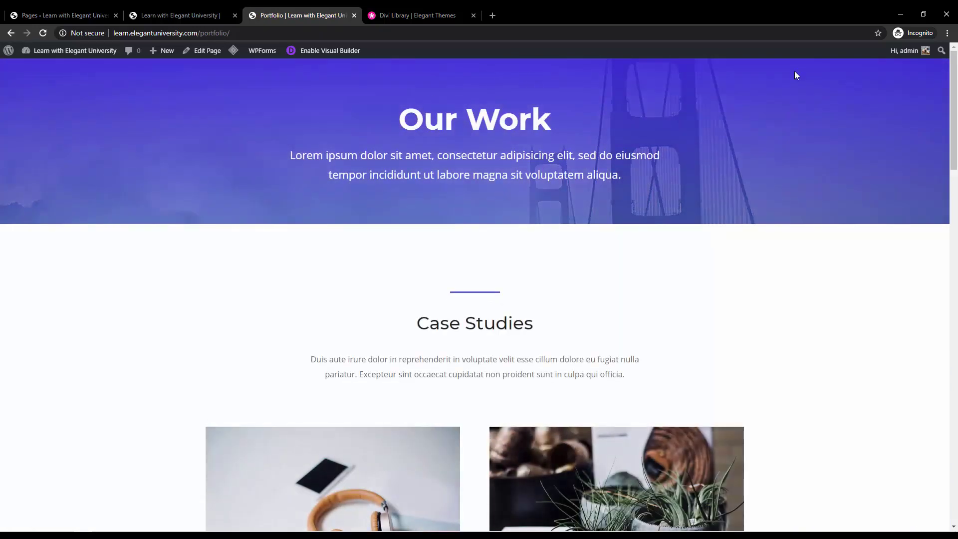
scroll(570, 217, down, 15)
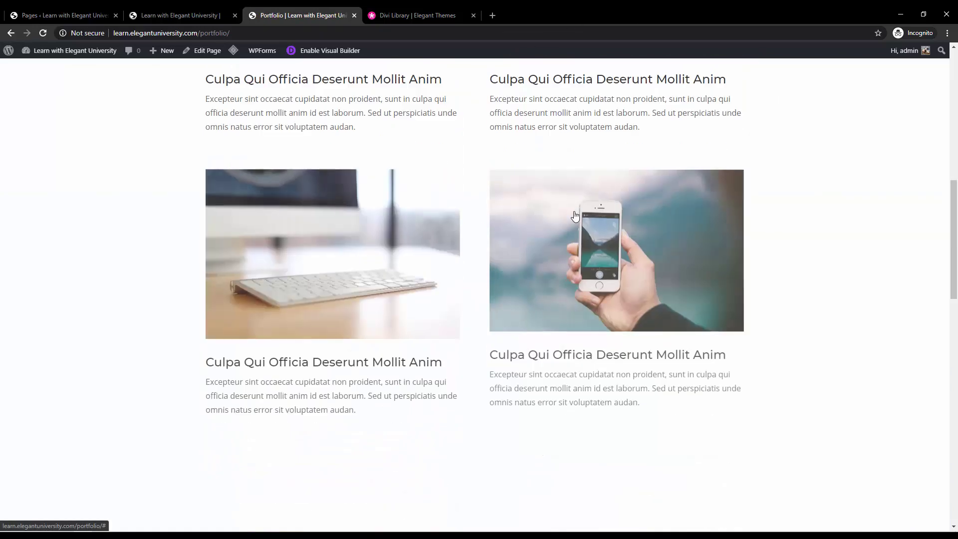
scroll(404, 218, up, 5)
scroll(1, 120, up, 10)
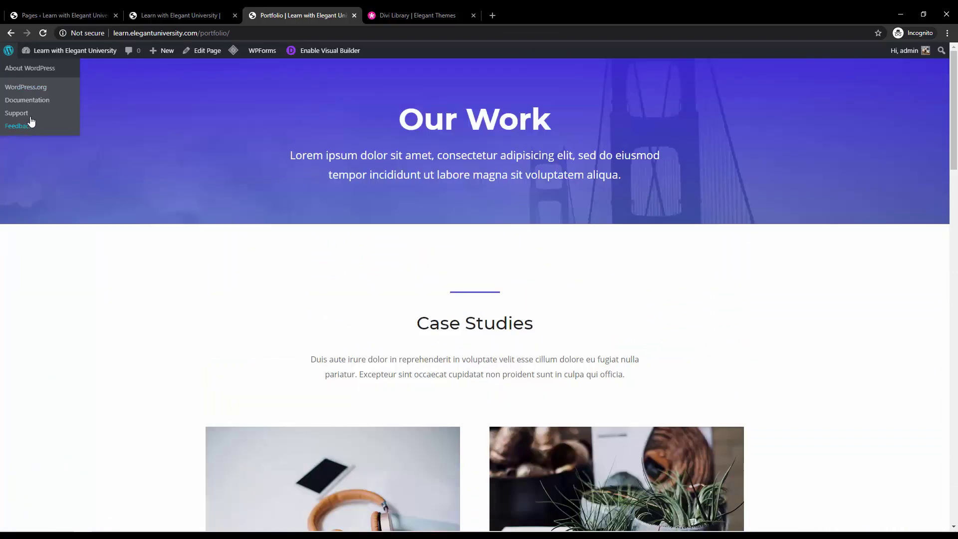
Step: Go back to the Landing Page, open the Pricing page and review its plans and customer testimonials
click(10, 33)
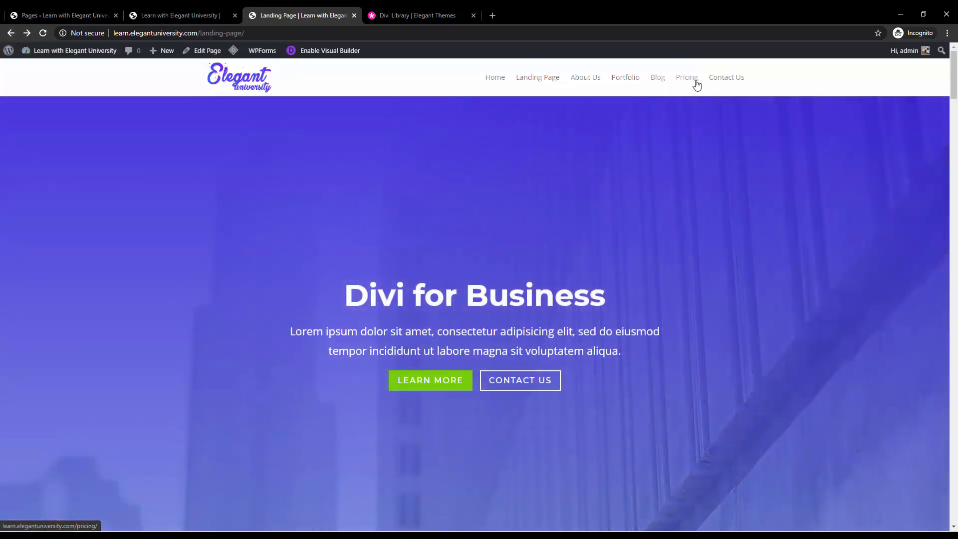
click(696, 84)
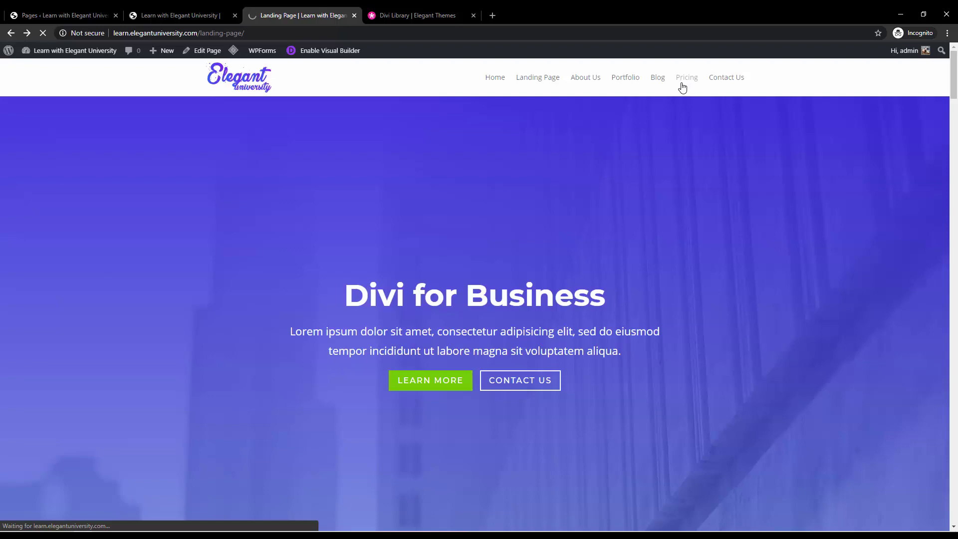
scroll(674, 119, down, 6)
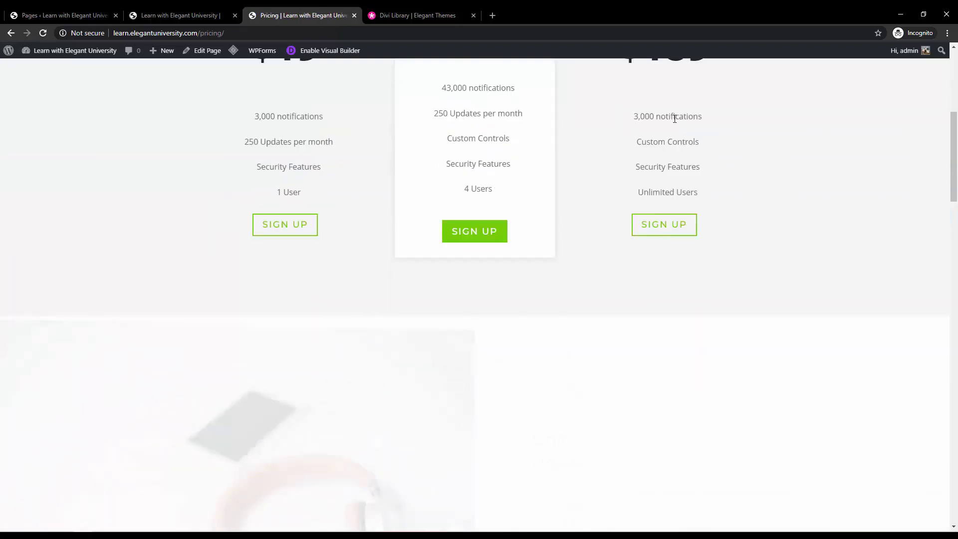
scroll(675, 119, down, 12)
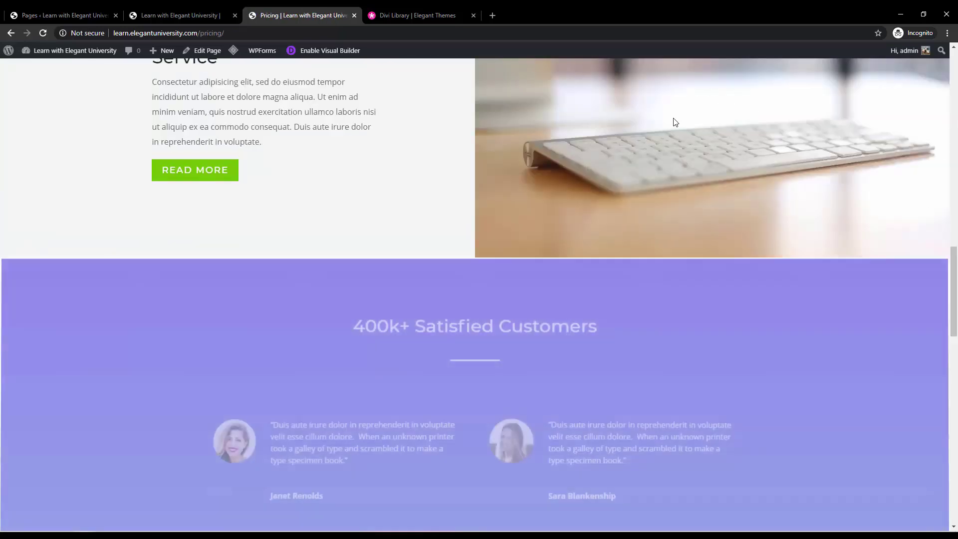
scroll(674, 122, down, 14)
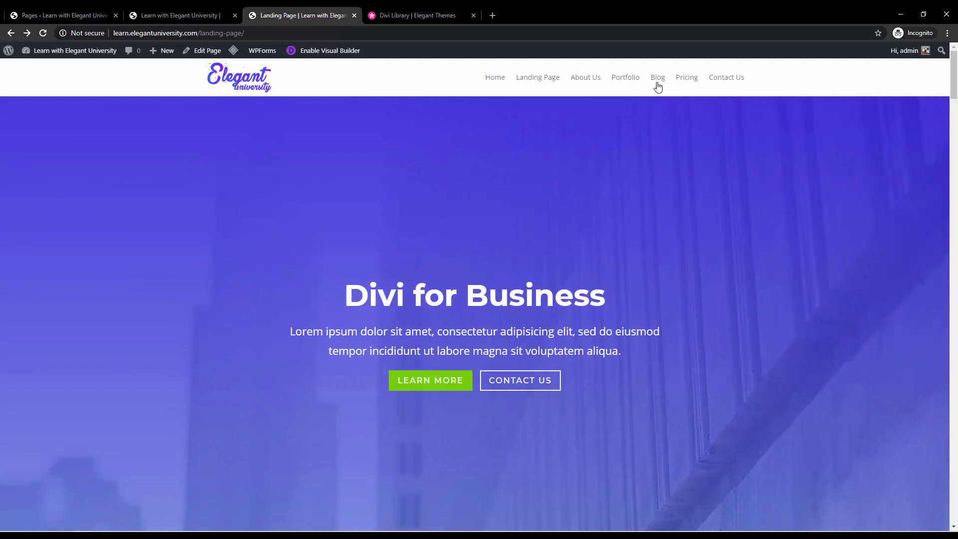
Step: Return to the site's Home page and examine its services, impact and Keep in Touch sections
click(501, 88)
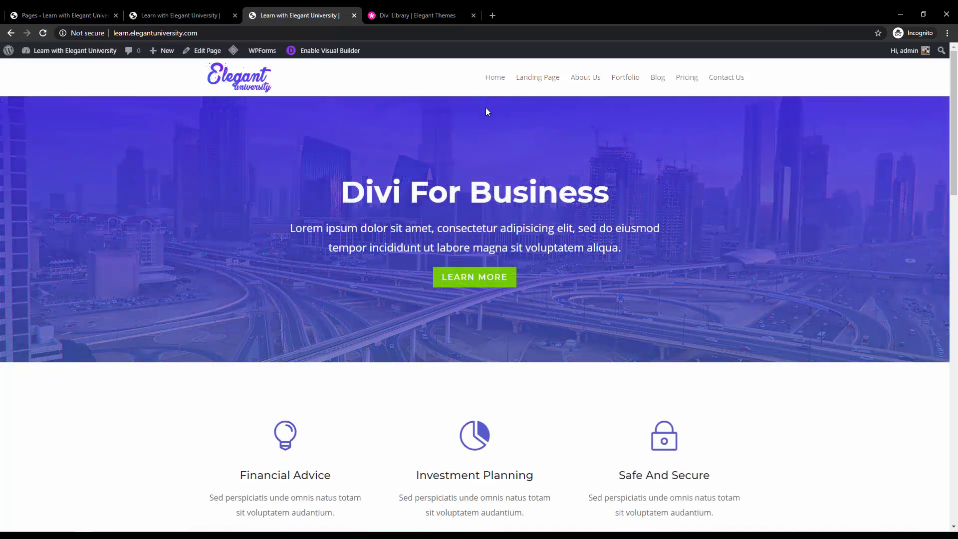
scroll(479, 117, down, 4)
scroll(477, 120, down, 4)
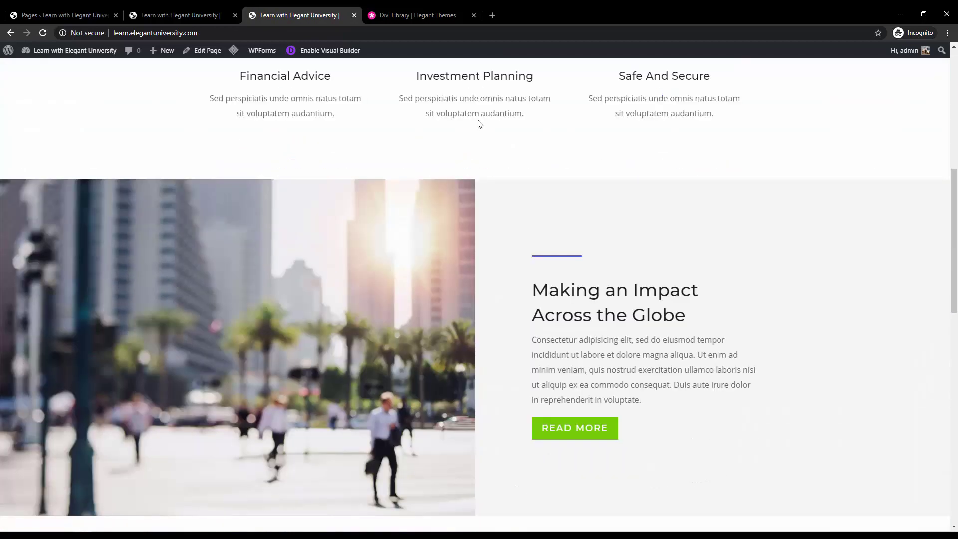
scroll(478, 125, up, 1)
scroll(478, 127, down, 4)
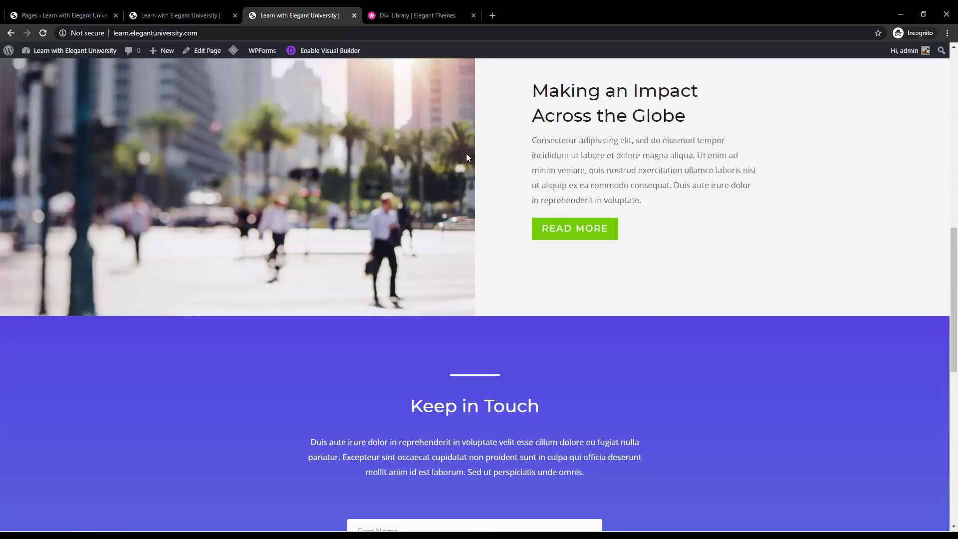
scroll(471, 158, down, 2)
scroll(472, 160, up, 1)
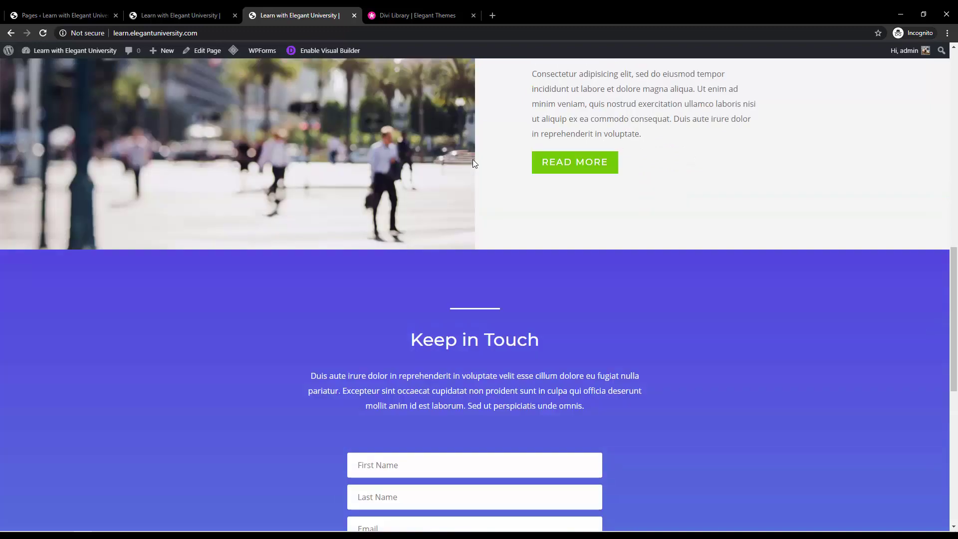
scroll(471, 160, down, 1)
scroll(473, 165, down, 6)
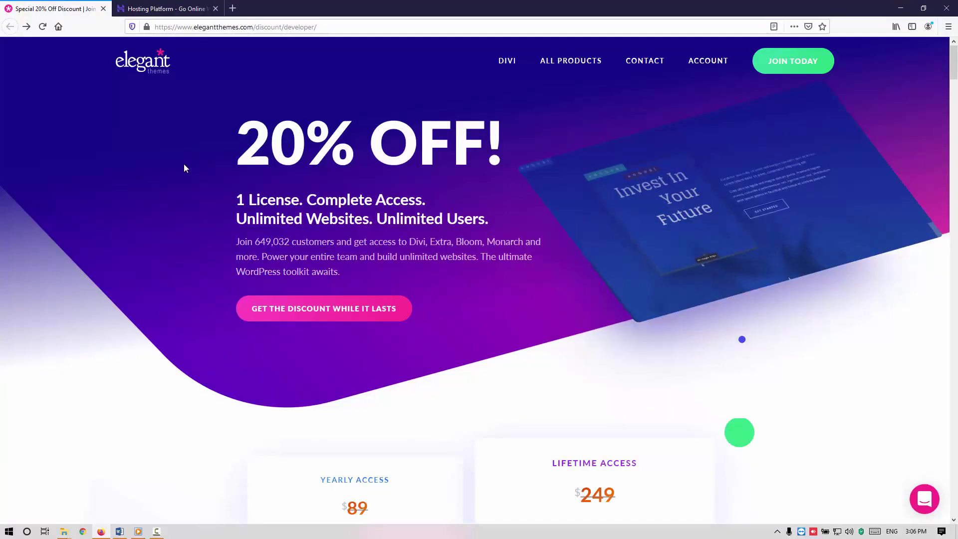
Step: Examine the developer discount offer and the Yearly and Lifetime Access plans on the Elegant Themes page
scroll(183, 165, down, 3)
scroll(172, 170, up, 3)
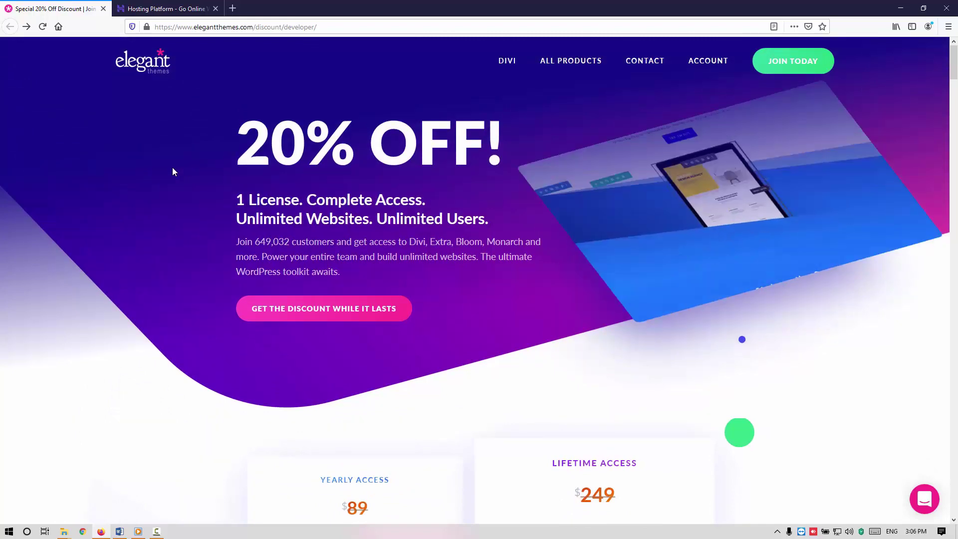
scroll(172, 166, down, 2)
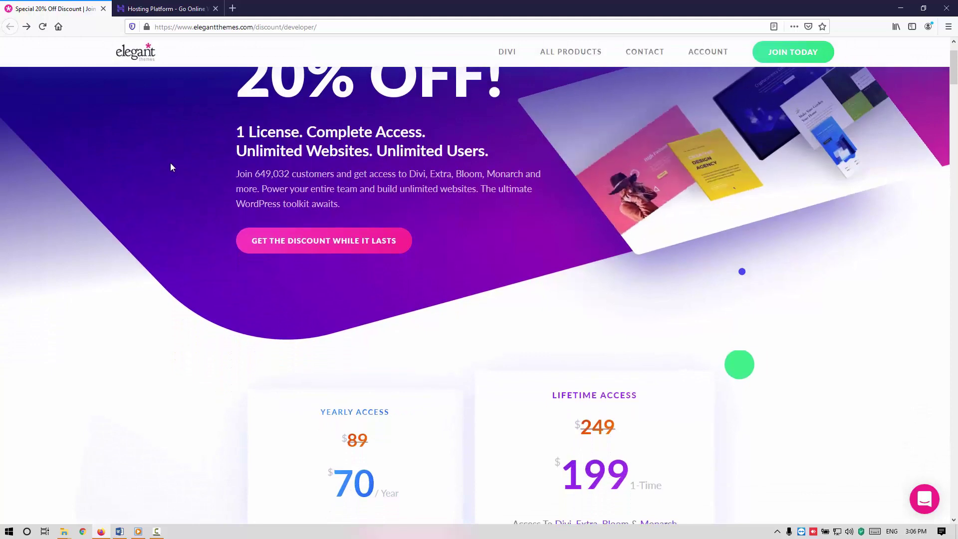
scroll(169, 163, up, 2)
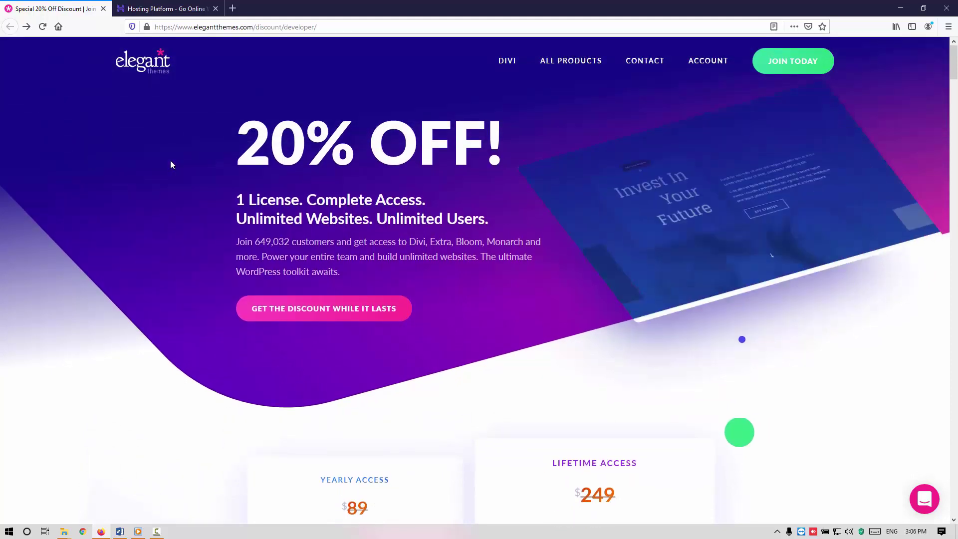
drag(170, 160, 505, 152)
click(232, 204)
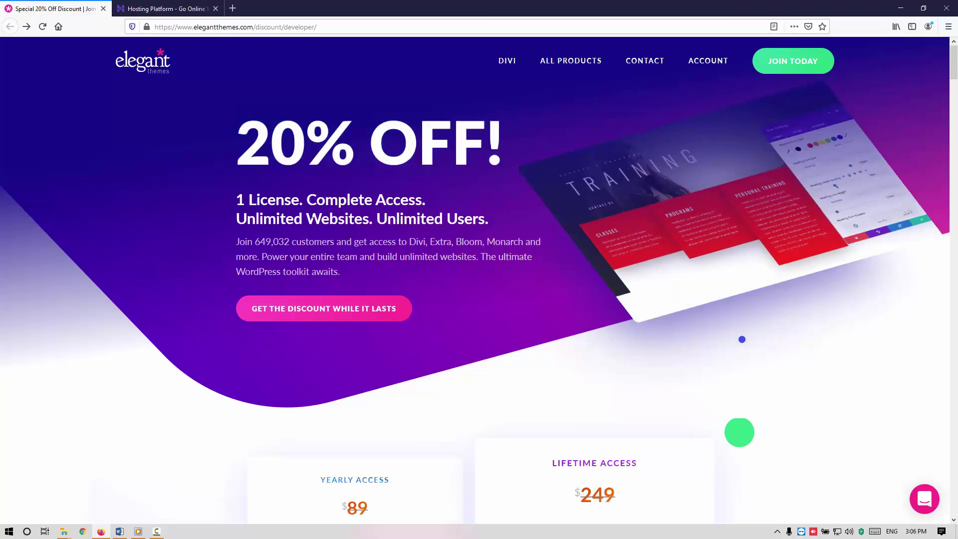
drag(235, 219, 493, 218)
click(494, 219)
scroll(493, 220, down, 6)
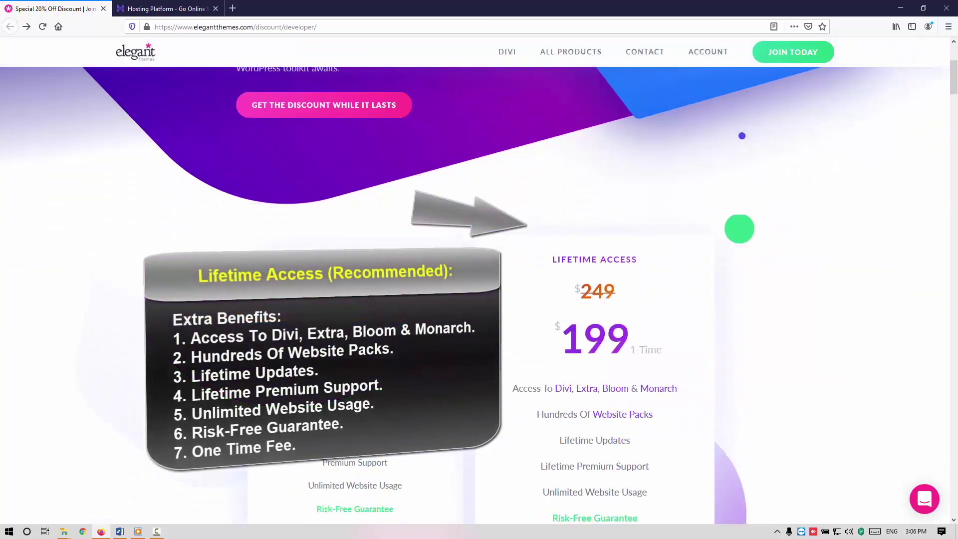
Step: Examine the website packs and unlimited website usage benefits of the Lifetime Access plan
drag(648, 418, 548, 415)
click(672, 412)
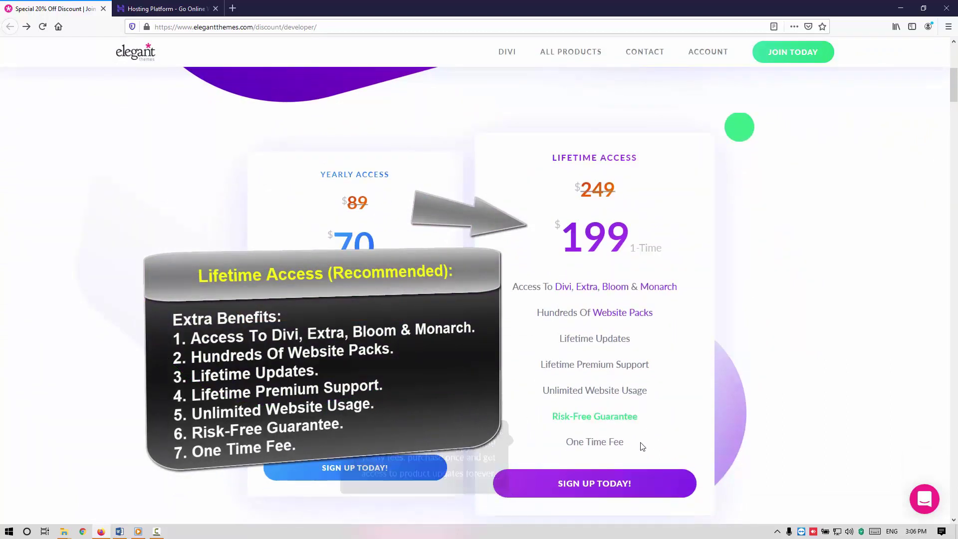
drag(656, 395, 544, 390)
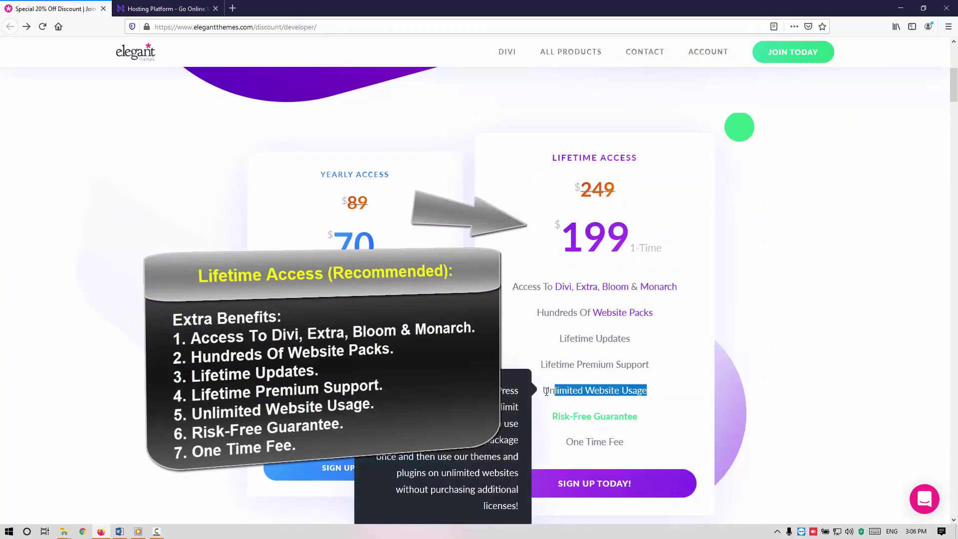
click(878, 227)
scroll(458, 257, down, 1)
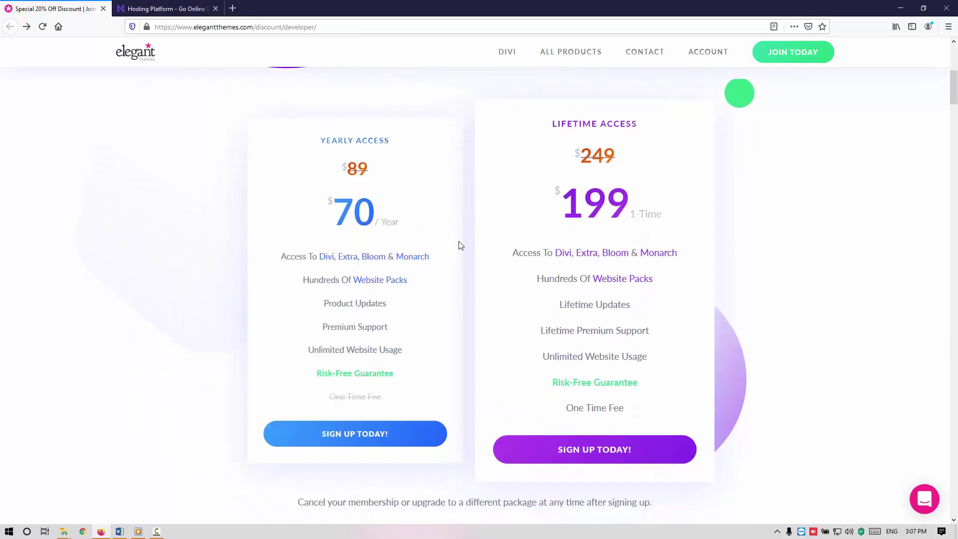
scroll(459, 244, up, 2)
Step: Switch to the Hostinger page and read its web hosting discount offer and deal countdown
click(147, 6)
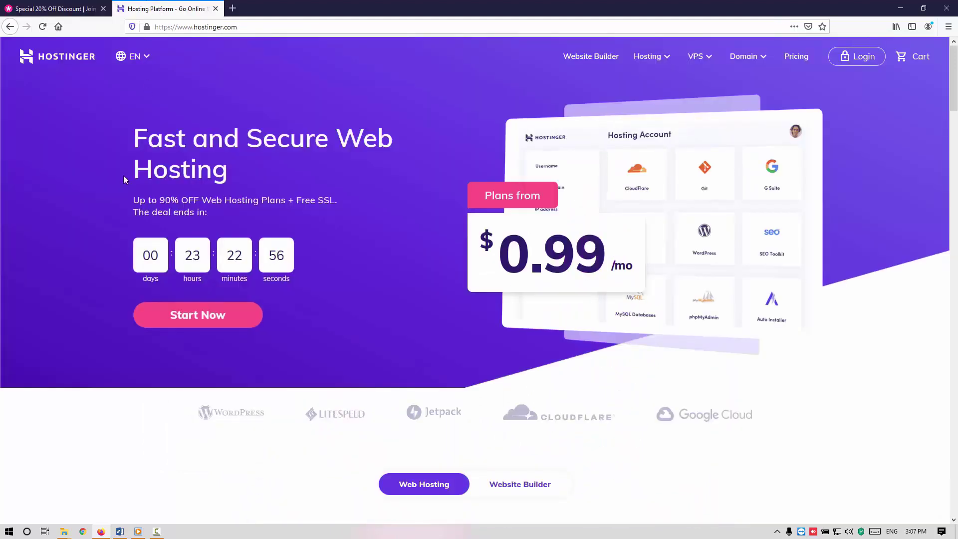
drag(133, 197, 271, 210)
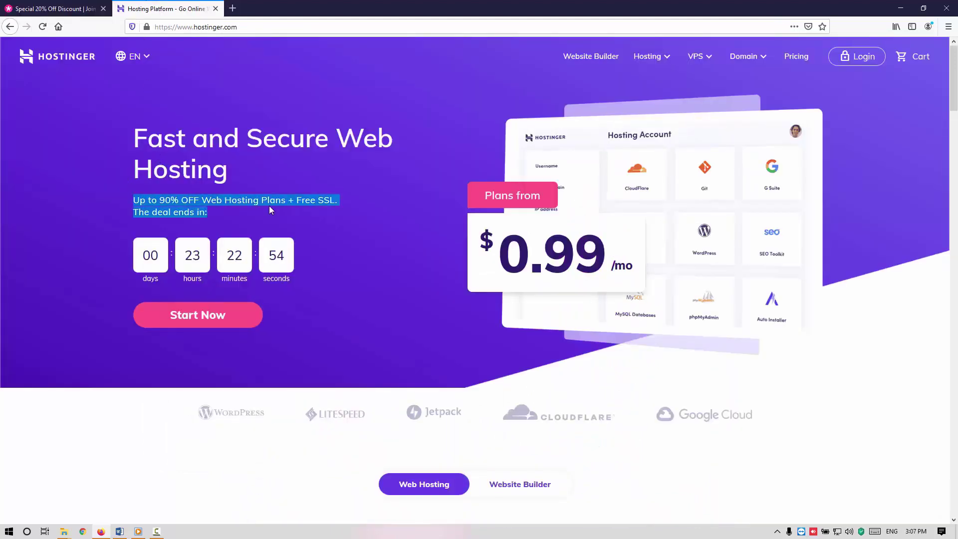
click(242, 196)
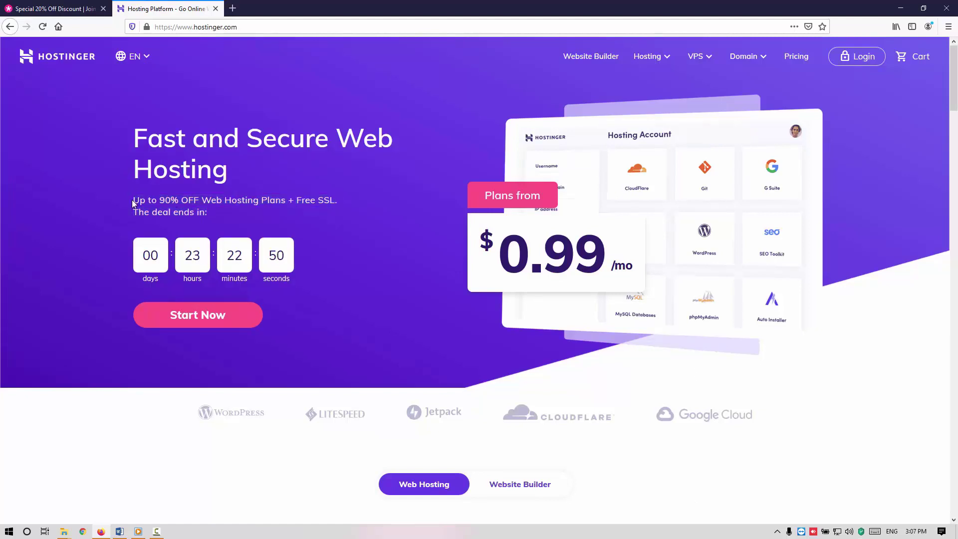
triple_click(160, 204)
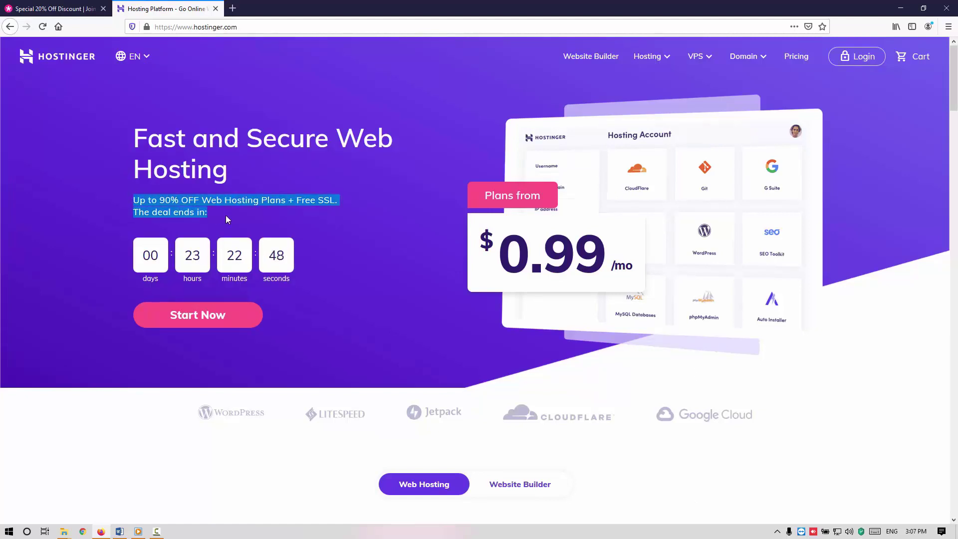
click(225, 214)
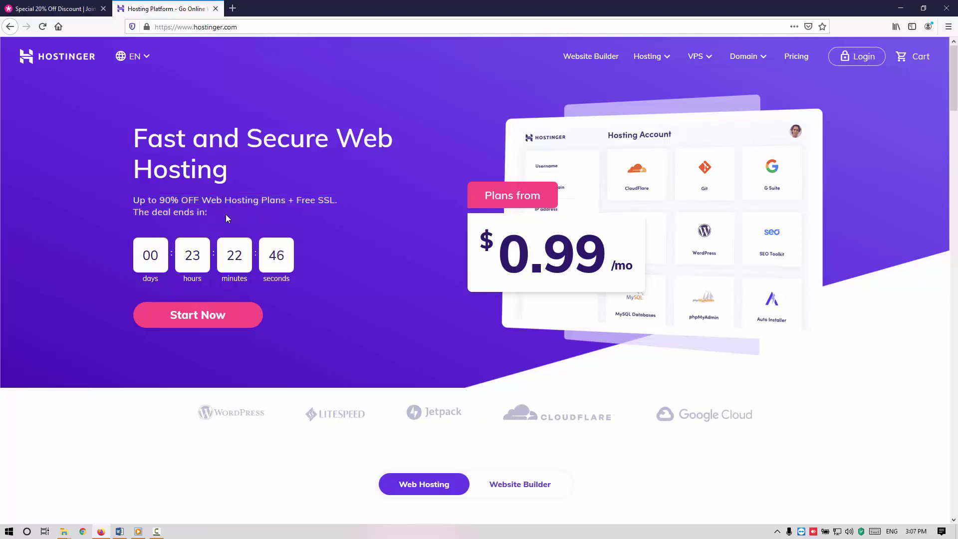
Step: Expand all features of the Premium Shared Hosting plan and examine its website, email and bandwidth allowances
scroll(226, 215, down, 10)
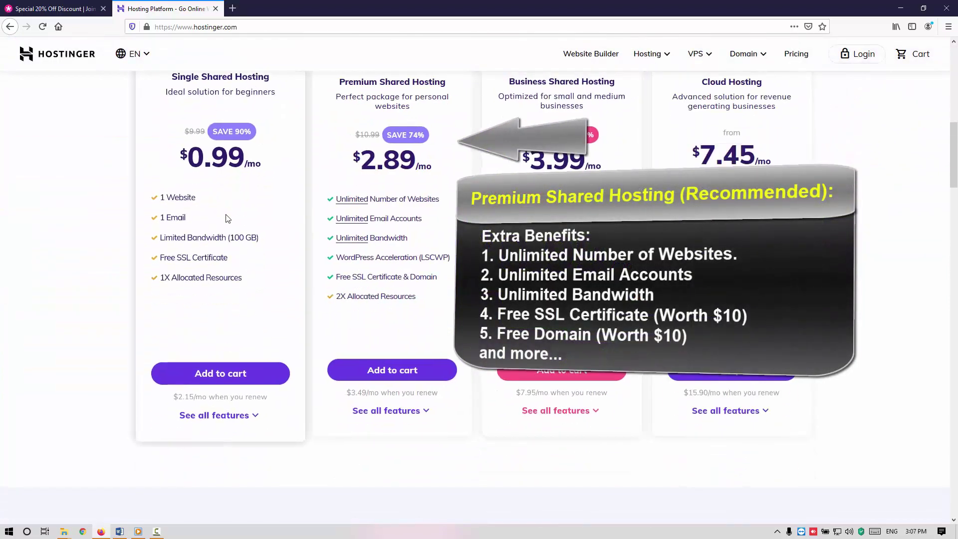
click(426, 410)
scroll(425, 410, down, 4)
scroll(345, 214, up, 3)
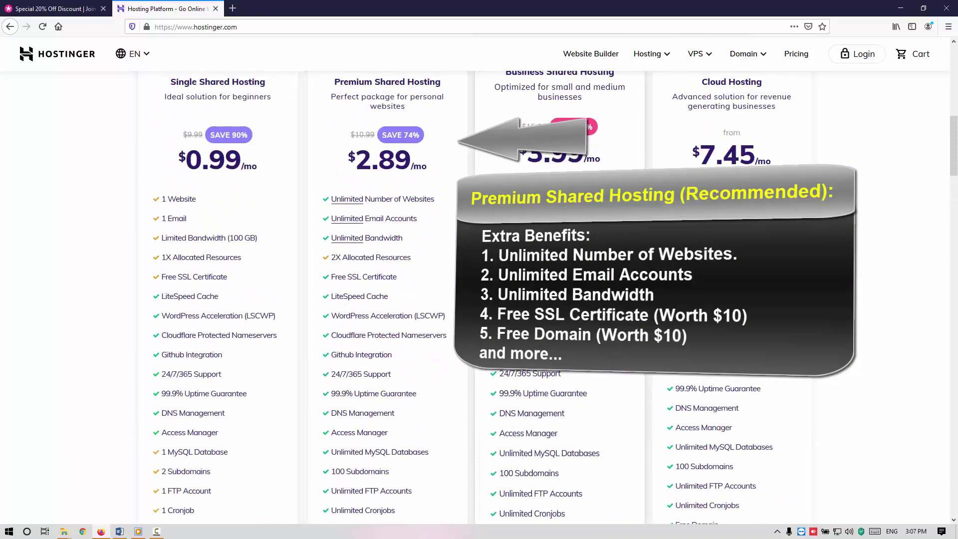
drag(345, 215, 330, 213)
drag(432, 235, 335, 234)
drag(436, 195, 332, 196)
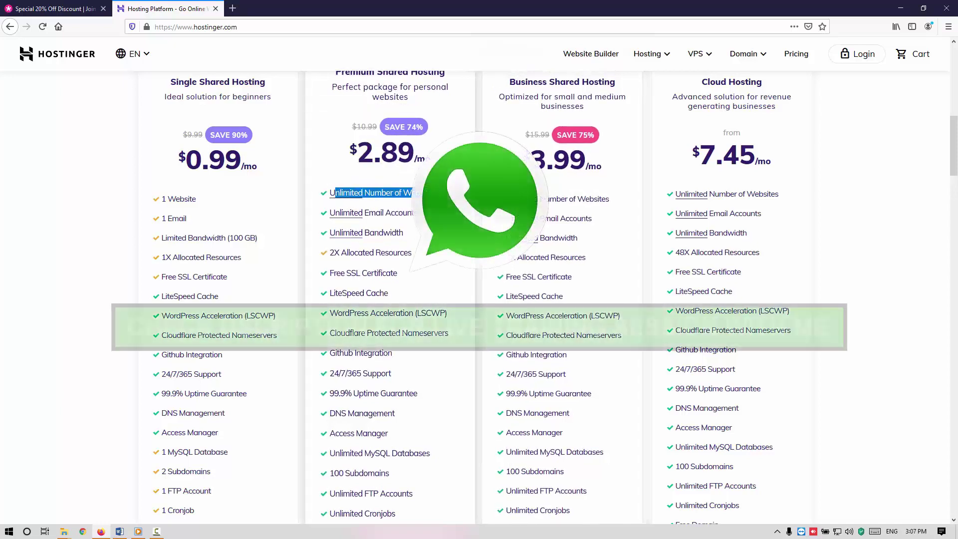
Step: Review the remaining hosting plan features, including the Premium plan's subdomains, and return to the Hostinger page's opening offer
scroll(349, 200, down, 4)
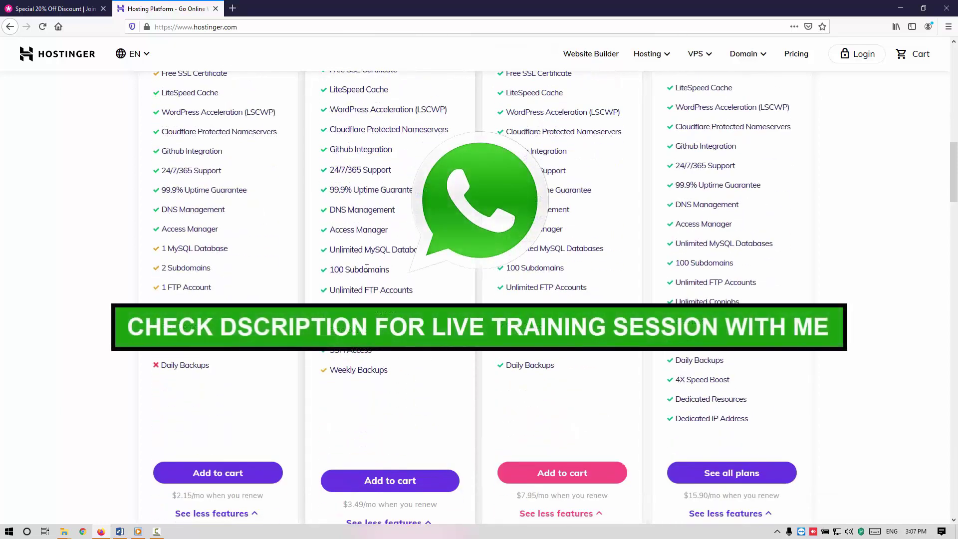
drag(389, 269, 324, 272)
click(270, 390)
scroll(359, 359, up, 5)
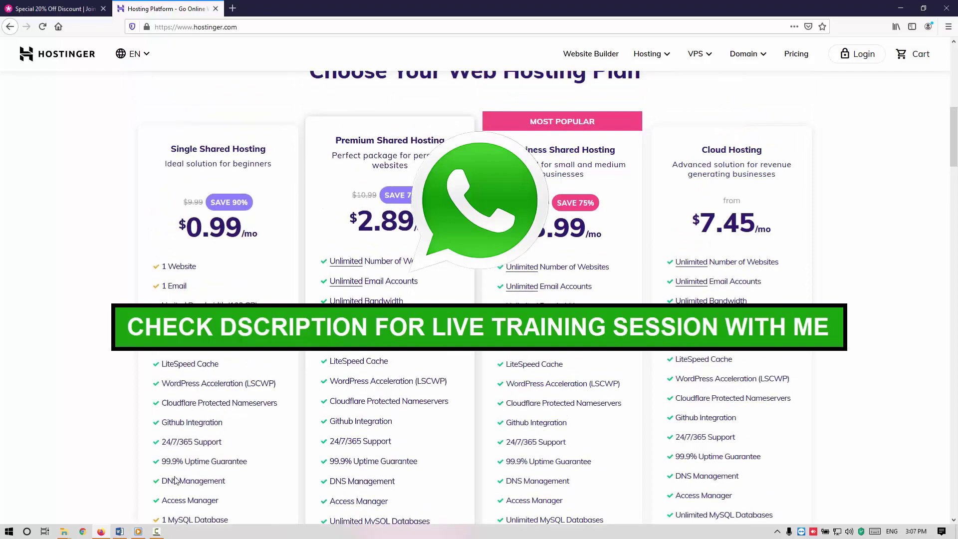
scroll(301, 394, down, 2)
scroll(301, 395, up, 10)
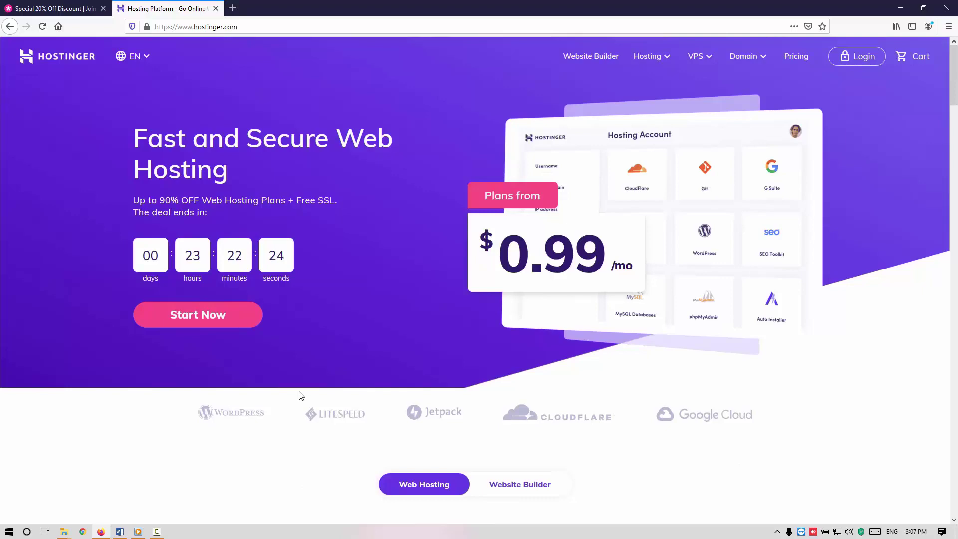
Step: Return to the Elegant Themes discount page and review the 20% off offer and the Lifetime Access price
key(ctrl+shift+Tab)
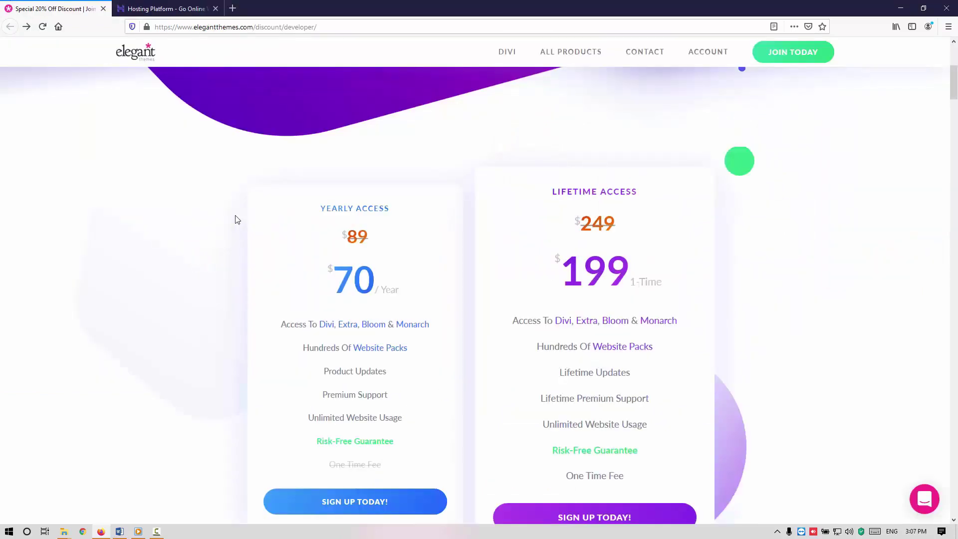
scroll(236, 219, up, 5)
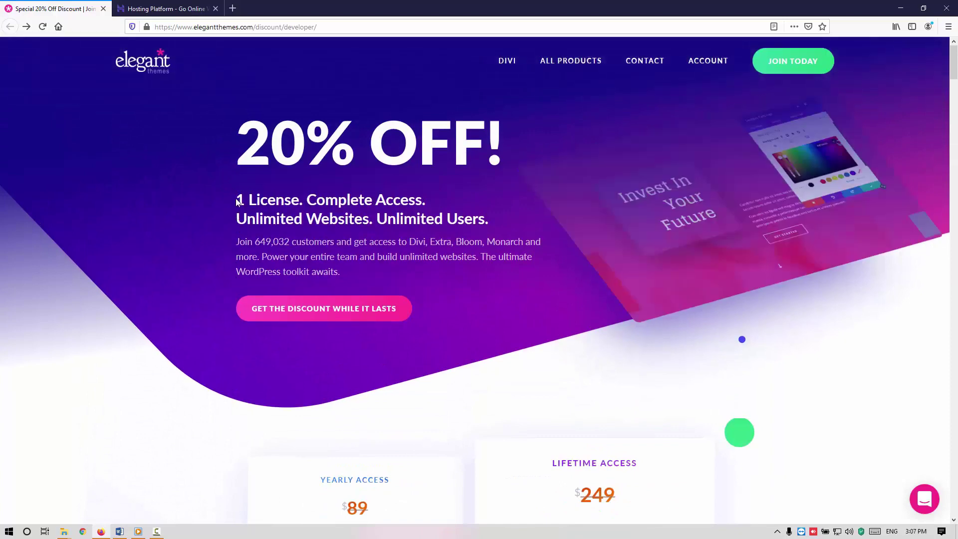
scroll(238, 201, down, 6)
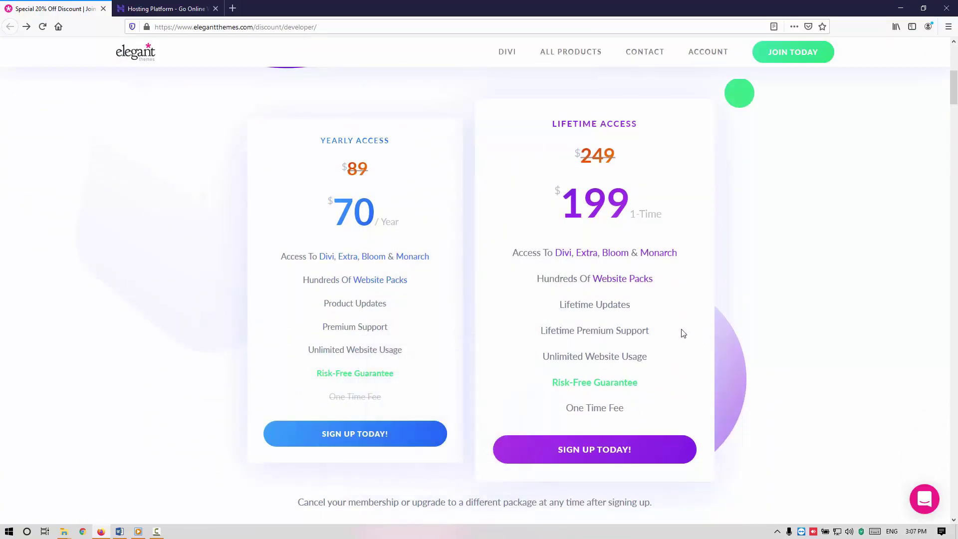
mouse_move(651, 356)
double_click(593, 209)
click(698, 246)
scroll(102, 383, up, 7)
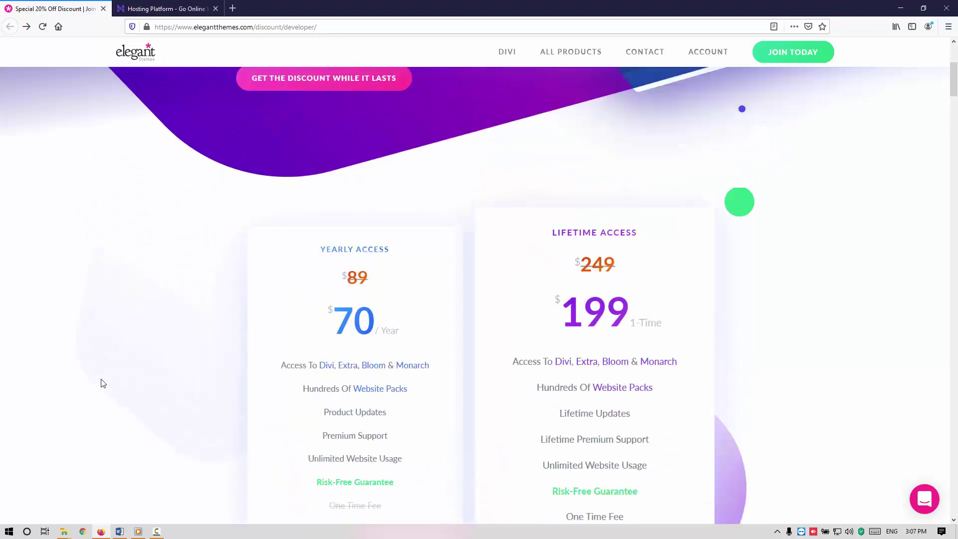
scroll(103, 383, down, 7)
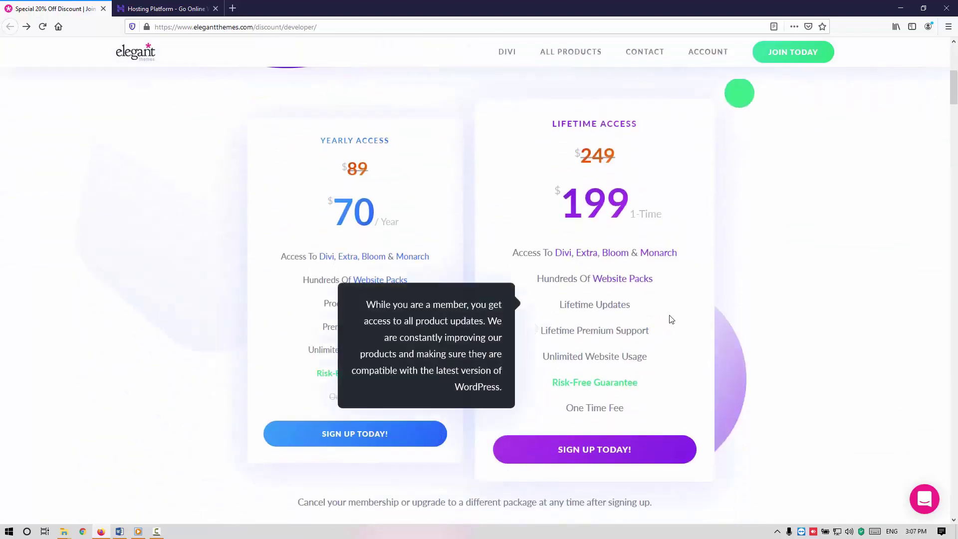
Step: Examine the Unlimited Website Usage, Risk-Free Guarantee and One Time Fee entries of the Lifetime Access plan
drag(659, 355, 525, 364)
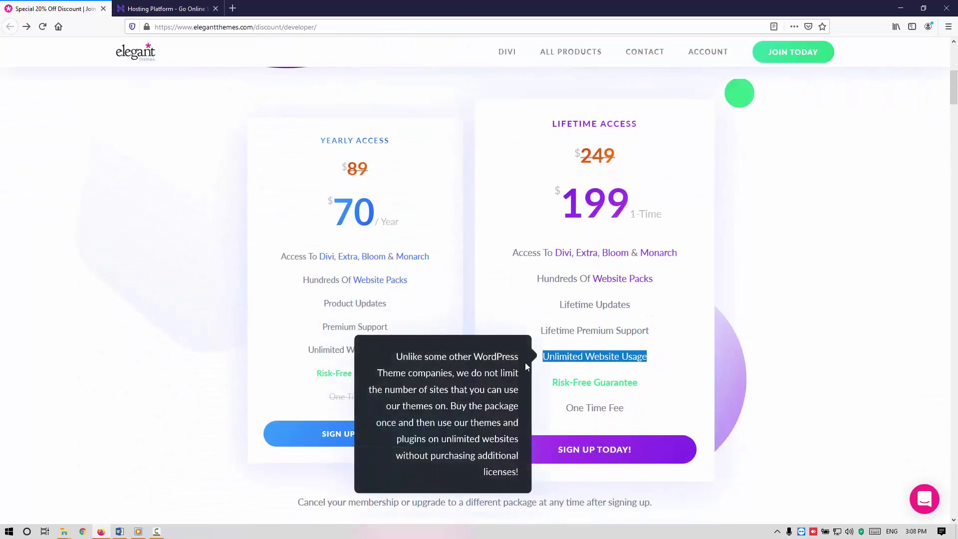
click(655, 360)
triple_click(644, 357)
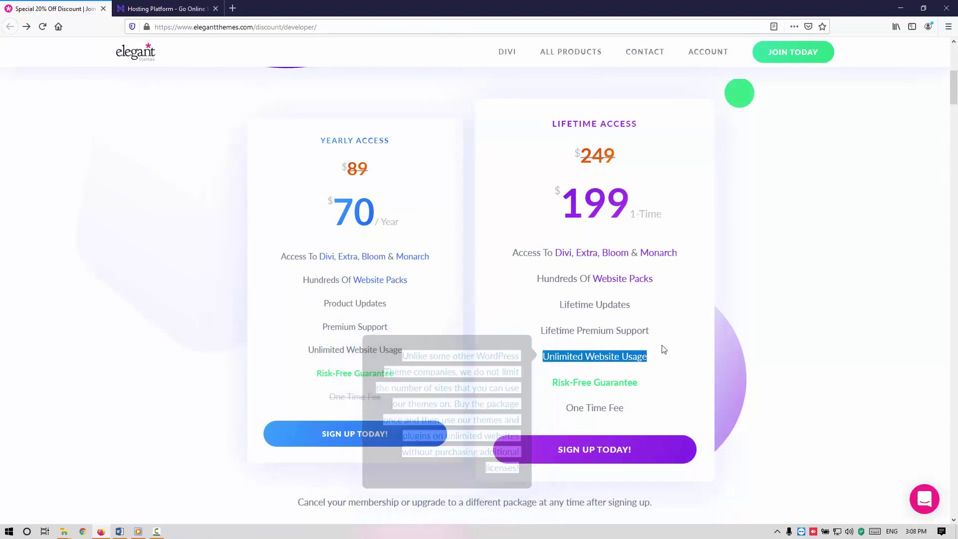
click(663, 349)
triple_click(590, 356)
click(643, 348)
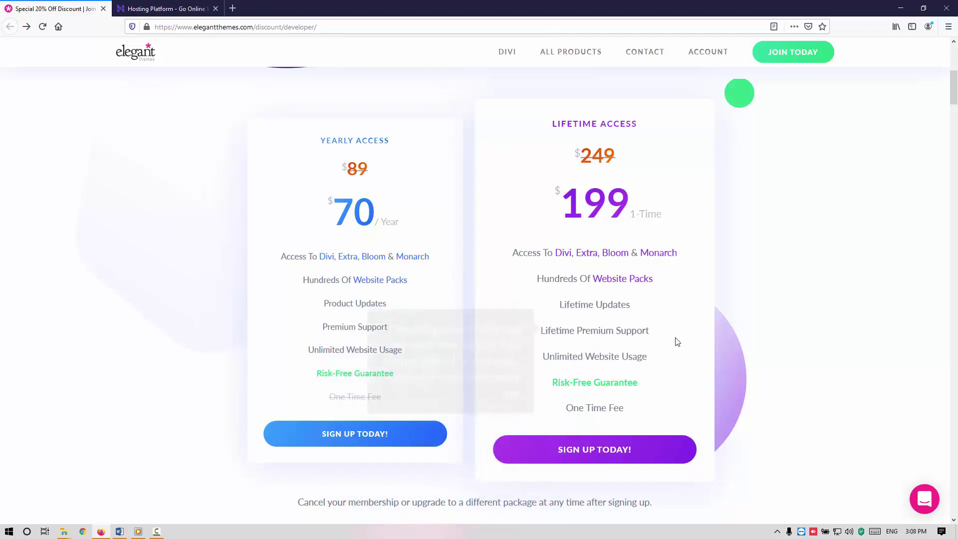
drag(640, 383, 547, 386)
click(637, 405)
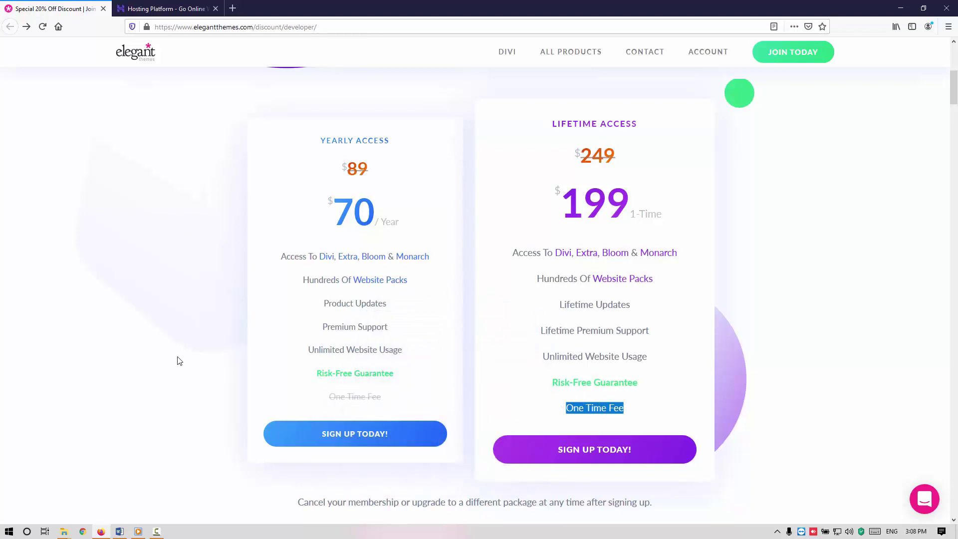
scroll(177, 359, up, 5)
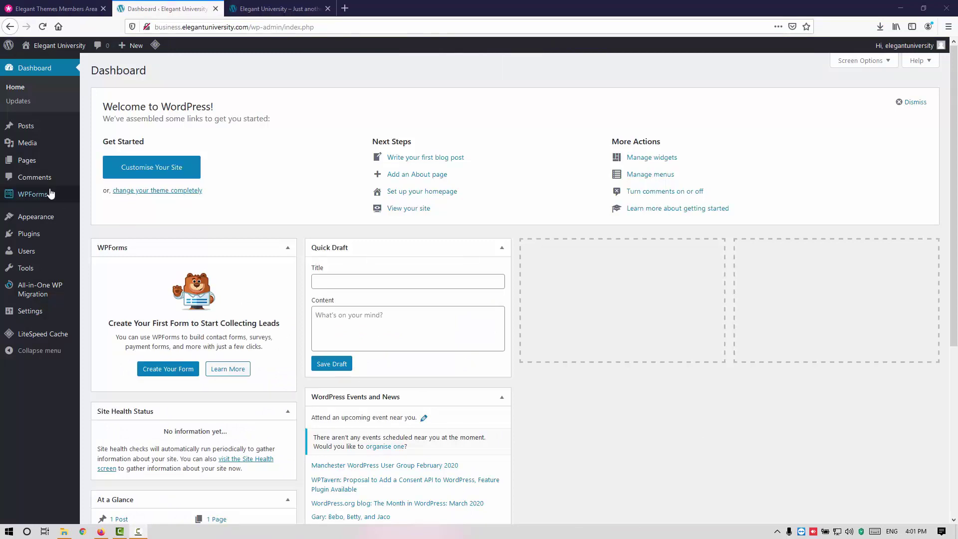
Step: Download the Divi theme from the Elegant Themes members area and save it as Divi.zip
mouse_move(49, 202)
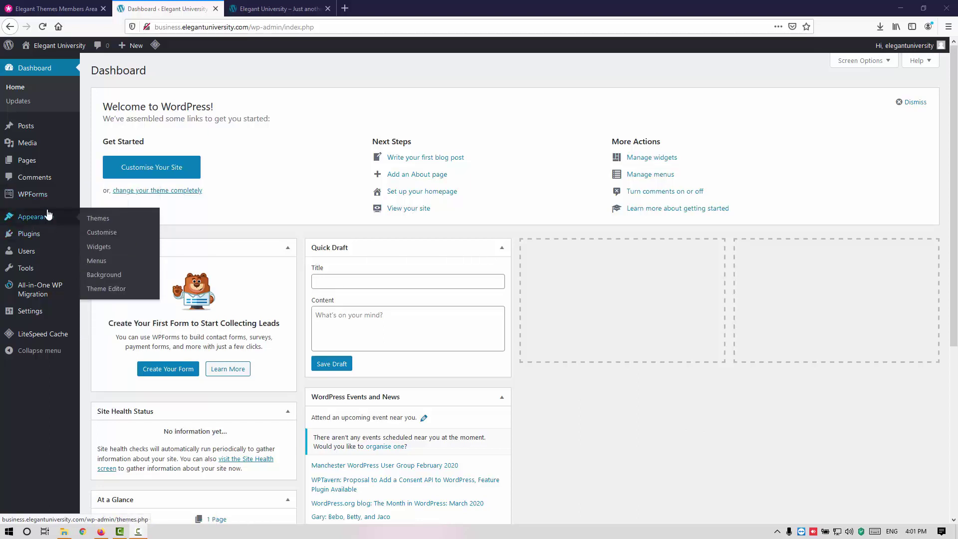
click(56, 9)
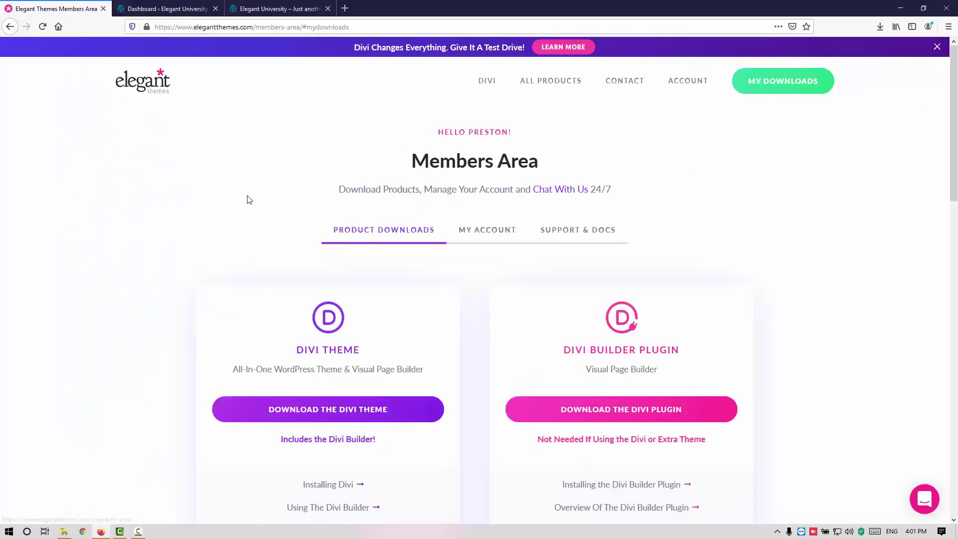
mouse_move(688, 79)
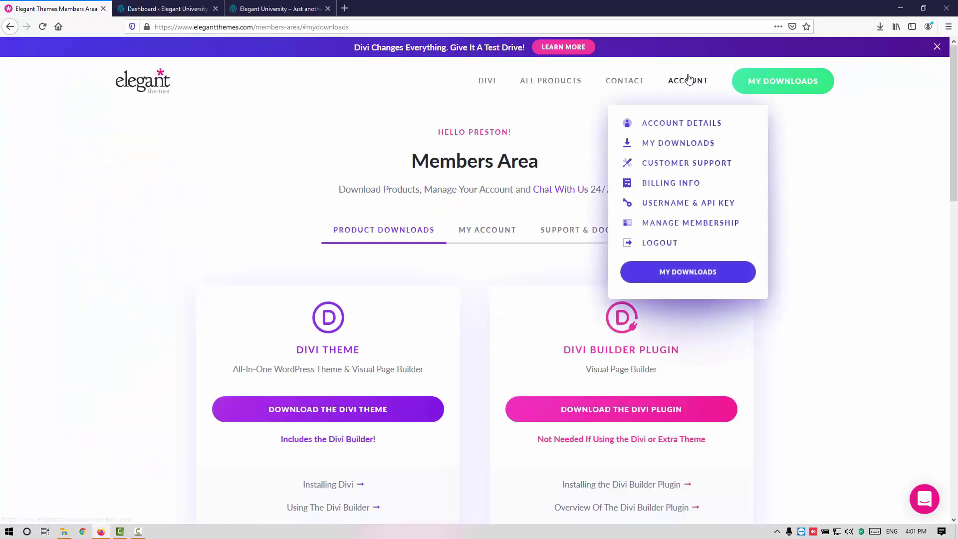
click(678, 143)
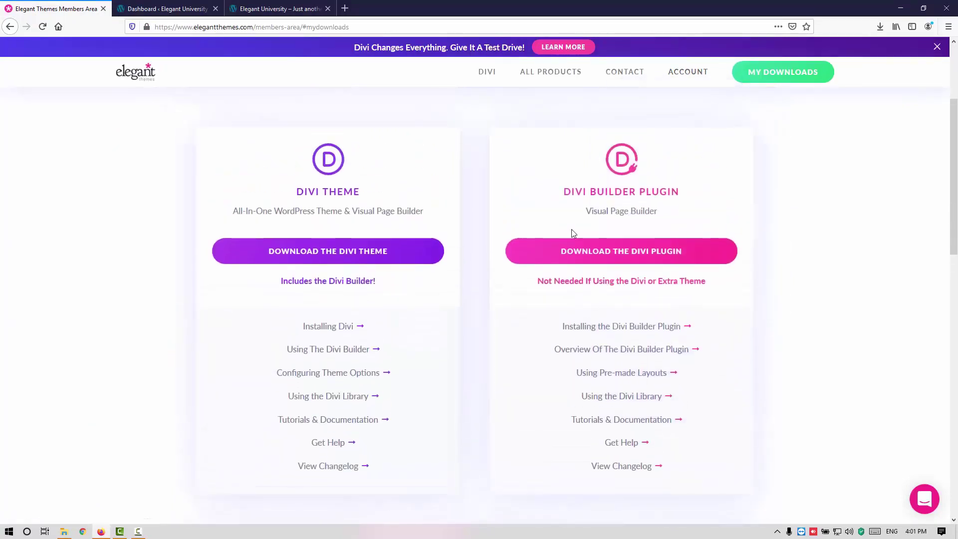
click(337, 253)
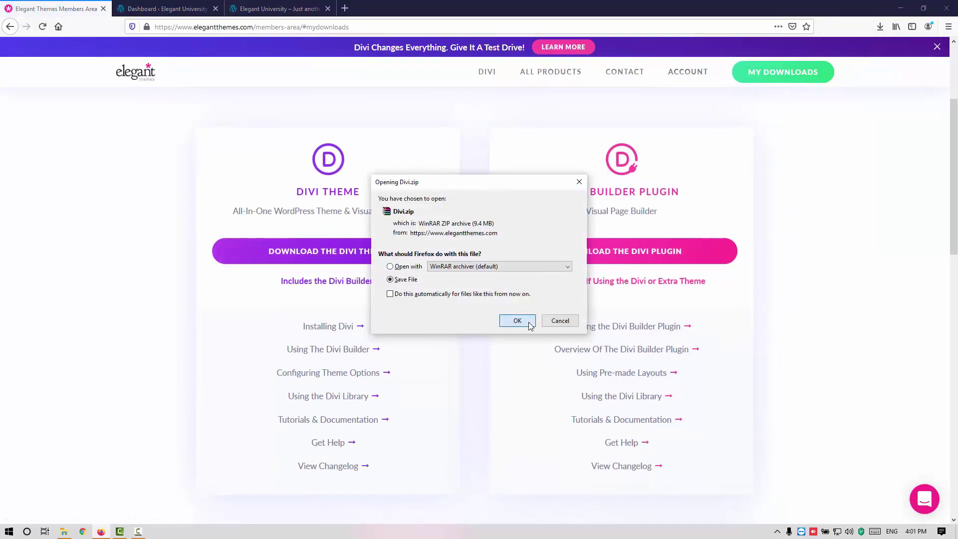
click(518, 321)
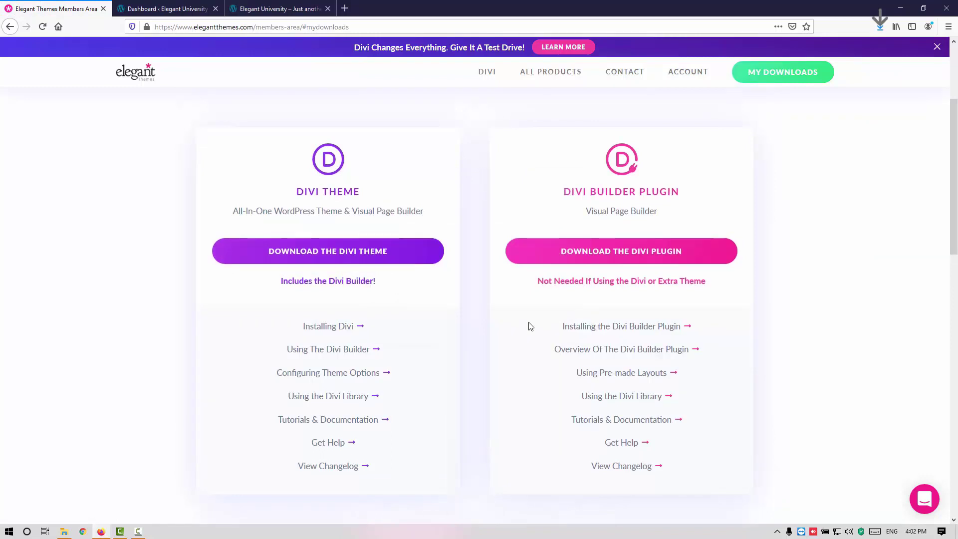
Step: Upload Divi.zip as a new theme on the WordPress site, install it and activate it
click(162, 12)
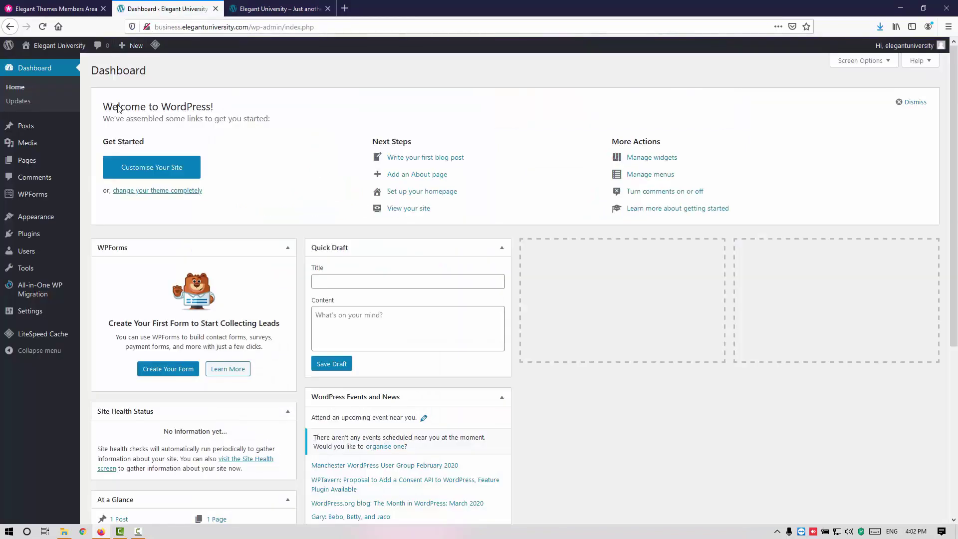
mouse_move(36, 216)
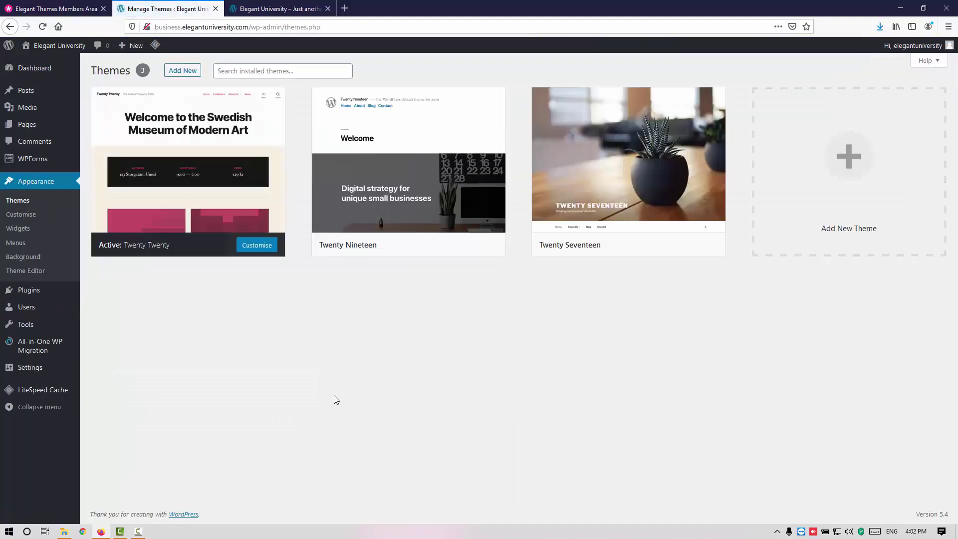
click(182, 71)
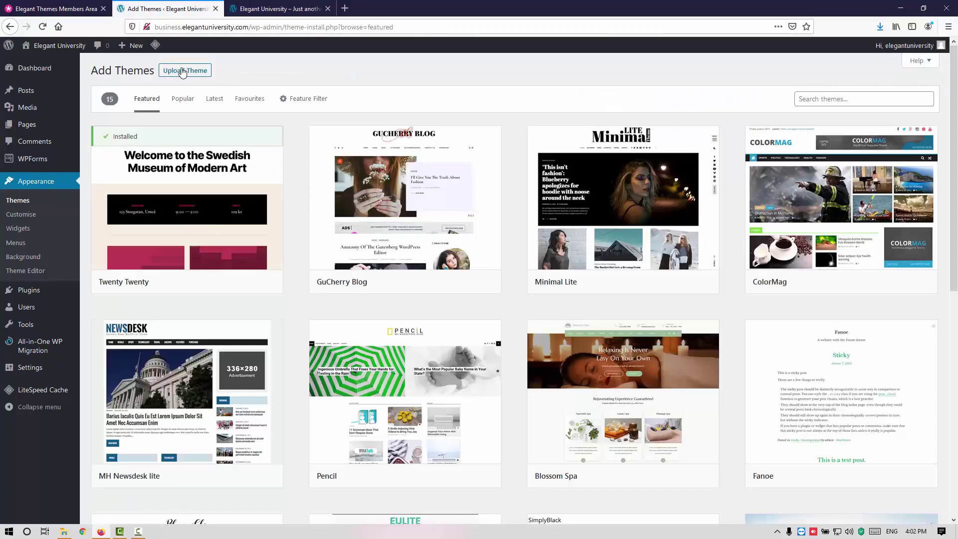
click(182, 71)
click(435, 162)
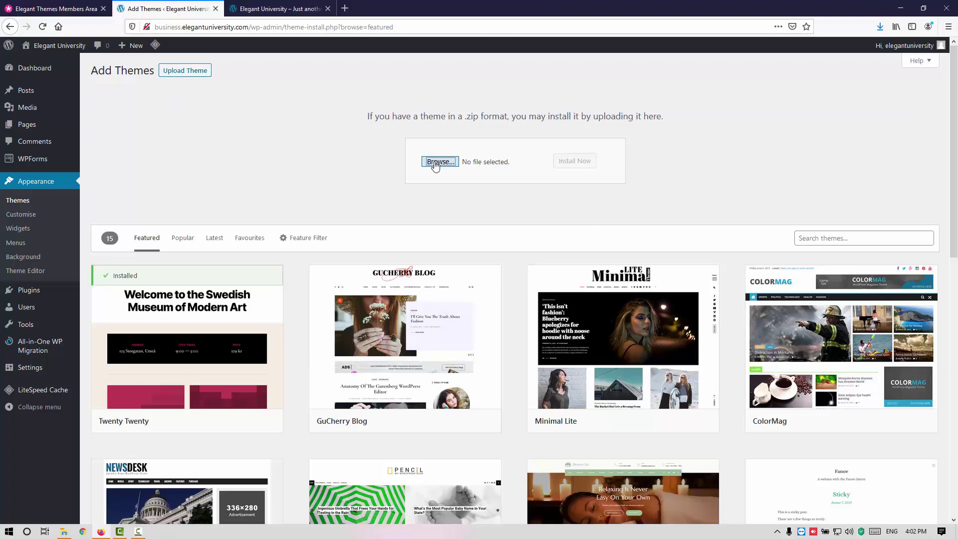
click(118, 92)
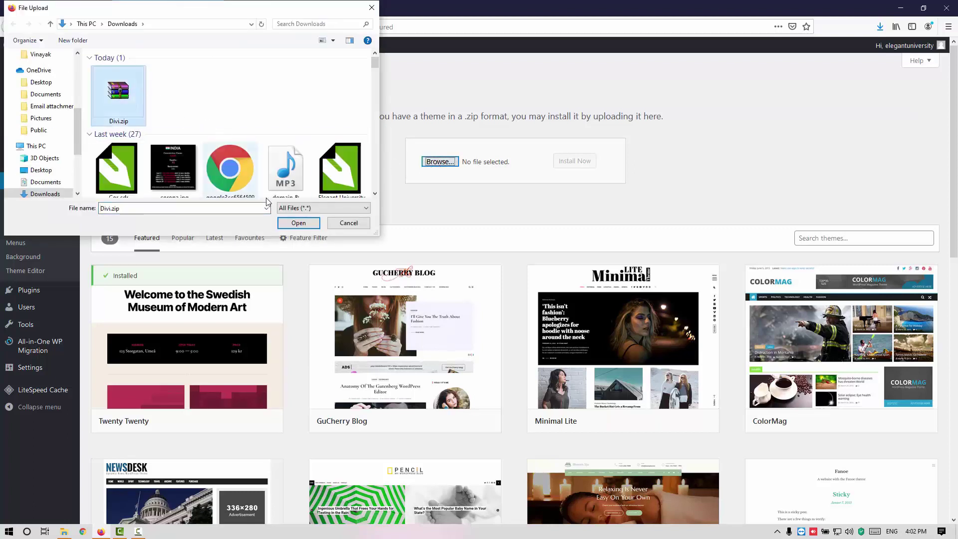
click(305, 225)
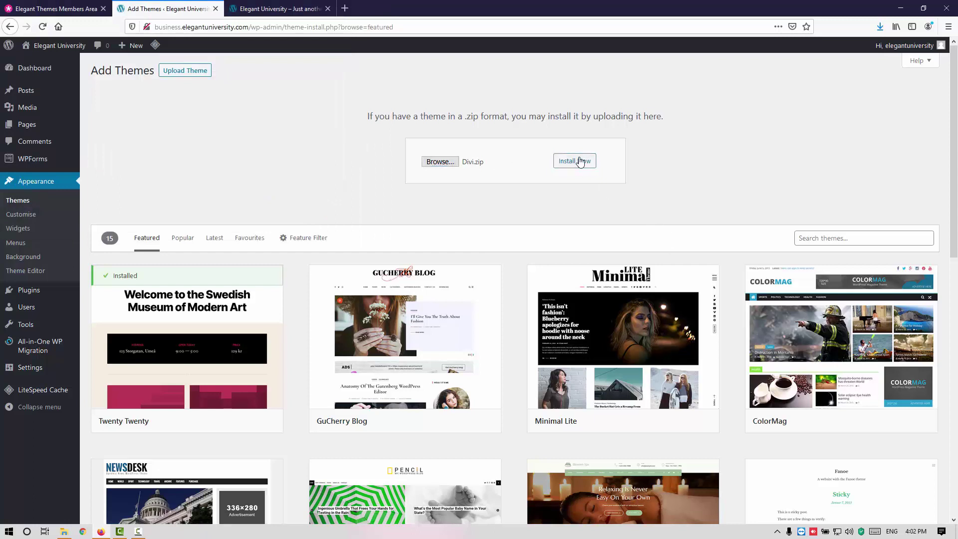
click(580, 161)
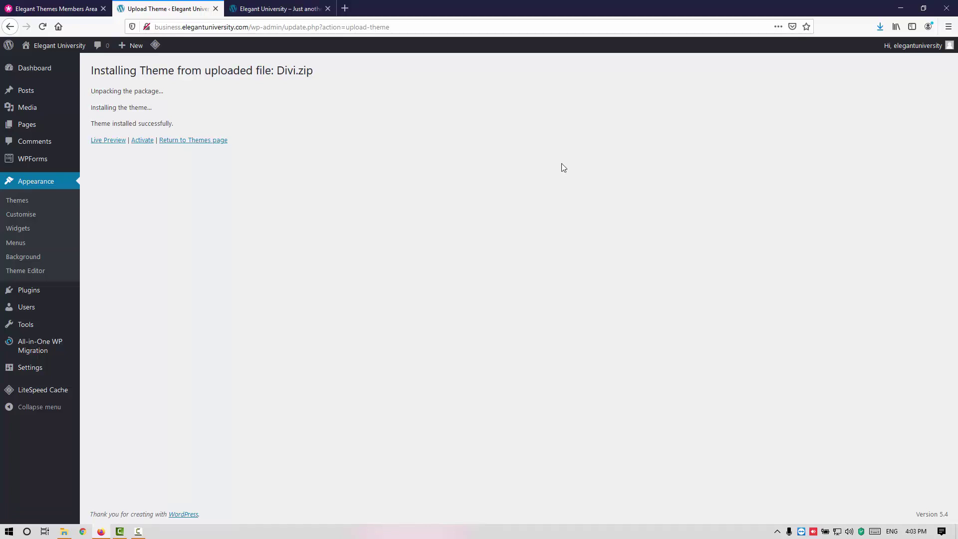
click(148, 142)
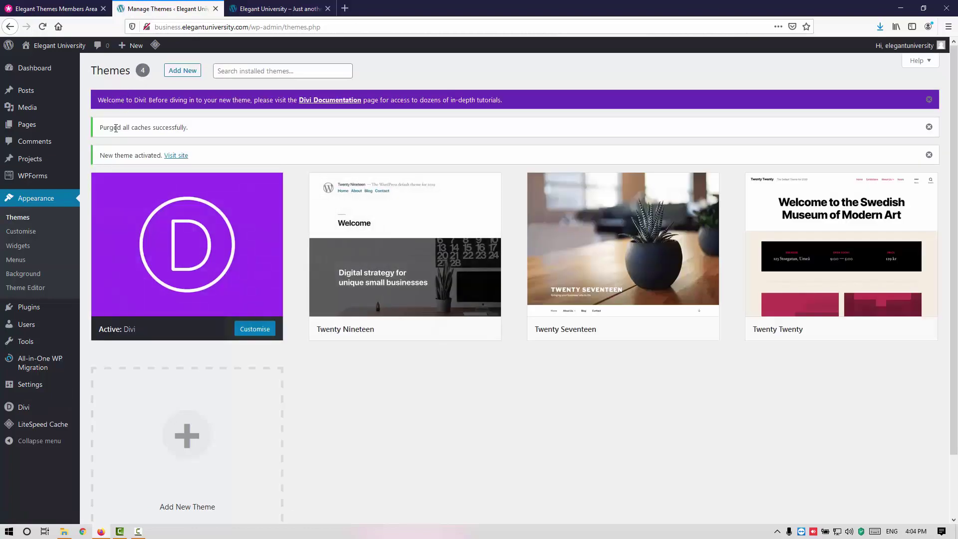
Step: Delete the inactive Twenty Nineteen, Twenty Seventeen and Twenty Twenty themes from the site
click(484, 211)
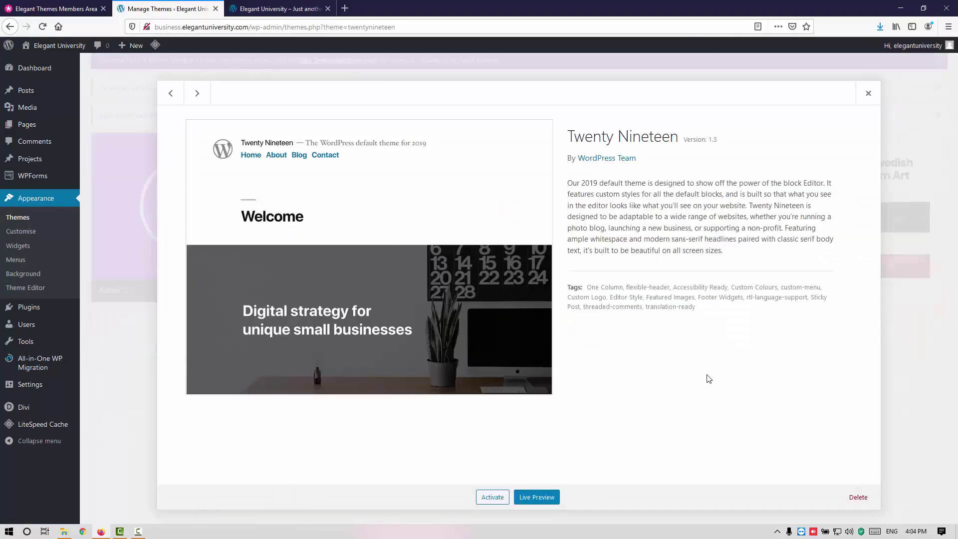
click(856, 496)
click(495, 232)
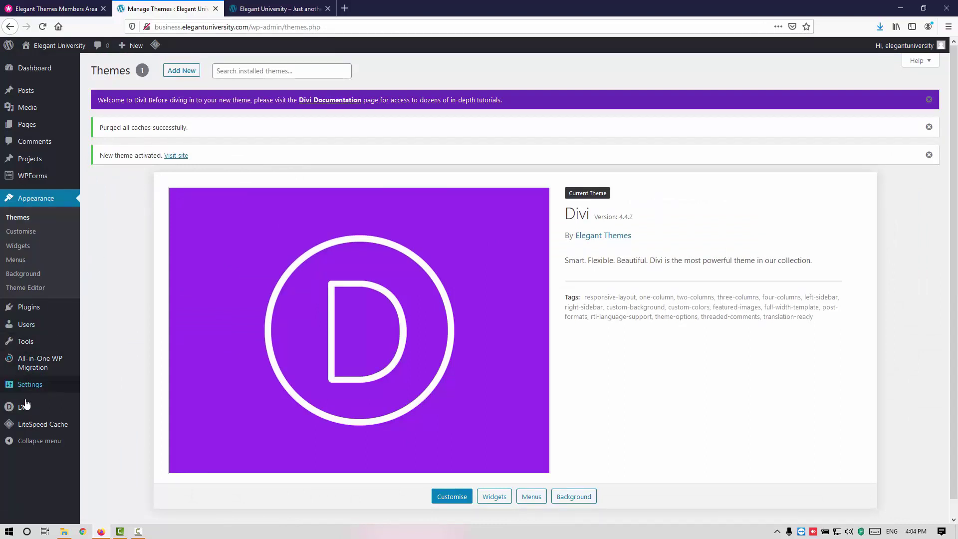
Step: Open the Updates settings in Divi's Theme Options
mouse_move(26, 407)
click(101, 409)
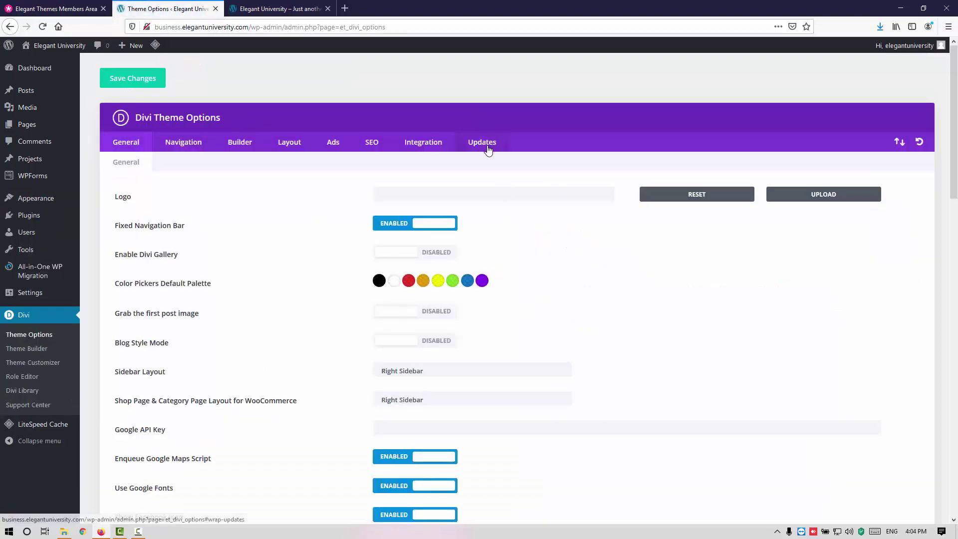
click(489, 150)
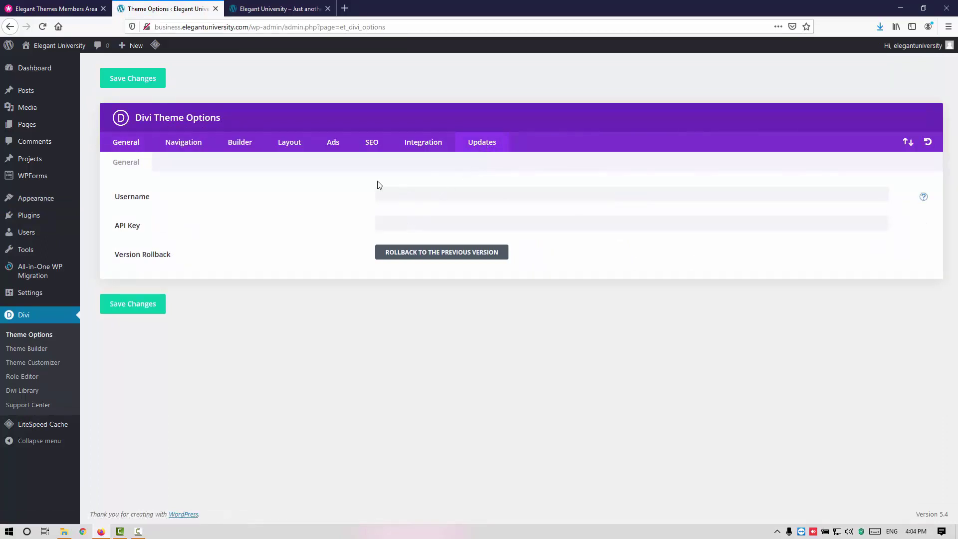
Step: Switch to the Elegant Themes members area and open the account's Username & API Key page
click(59, 4)
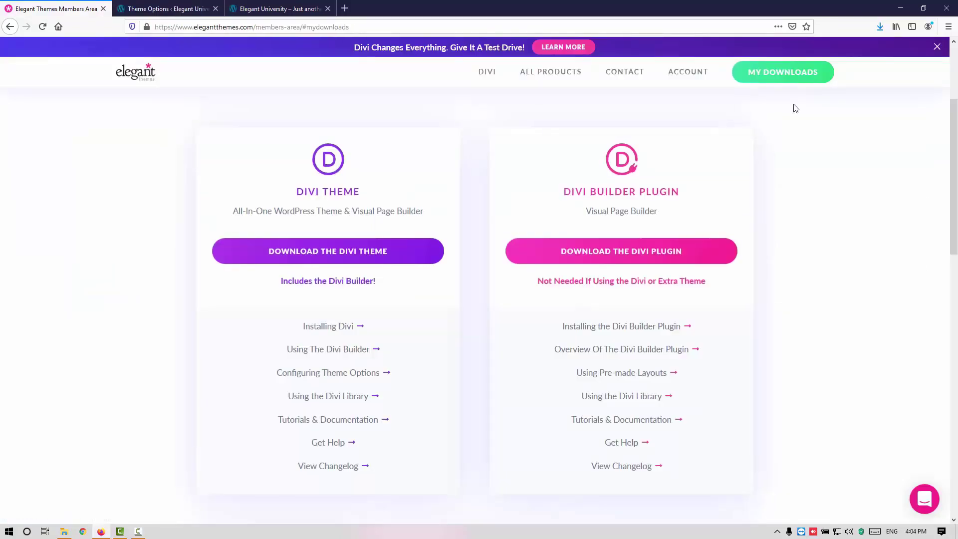
mouse_move(689, 78)
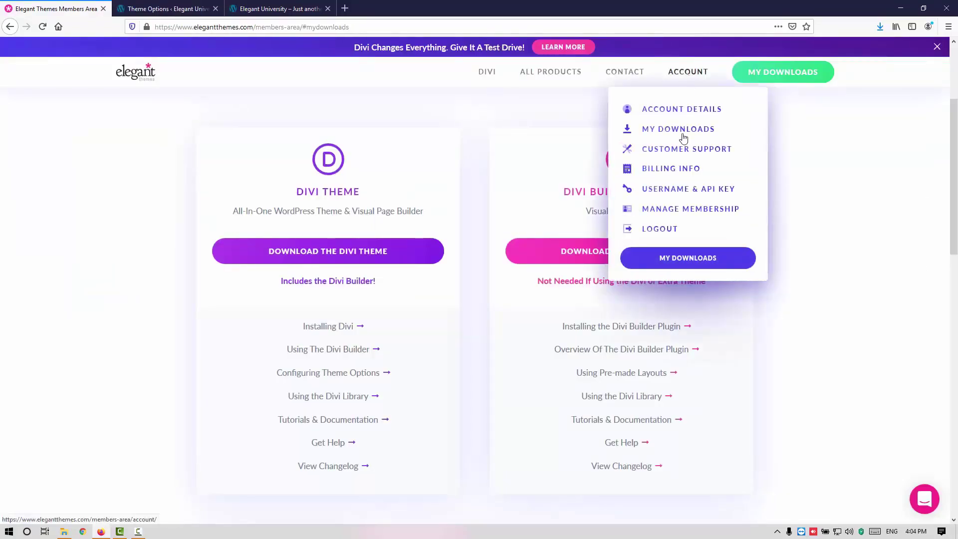
click(669, 190)
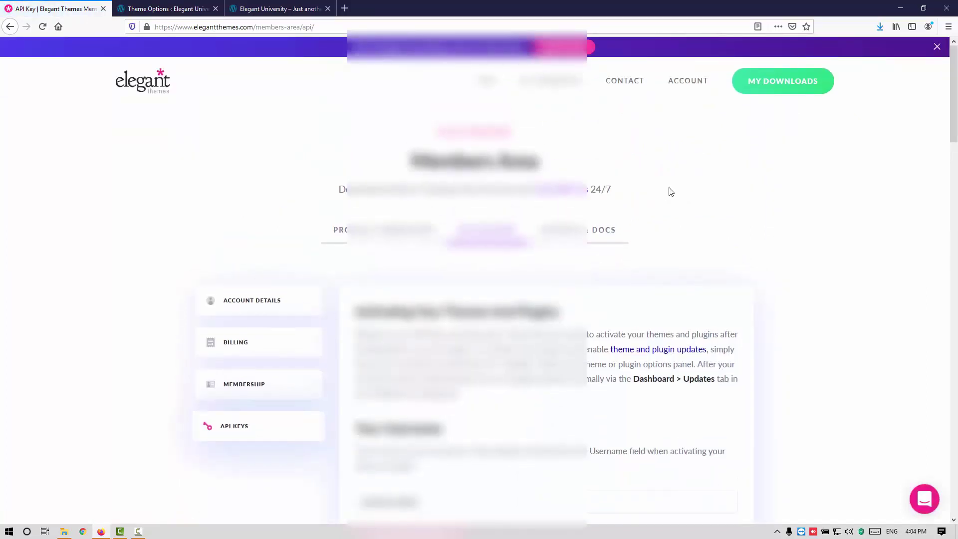
Step: Generate a new API key below the existing ones and give it a label for the website
scroll(670, 191, down, 3)
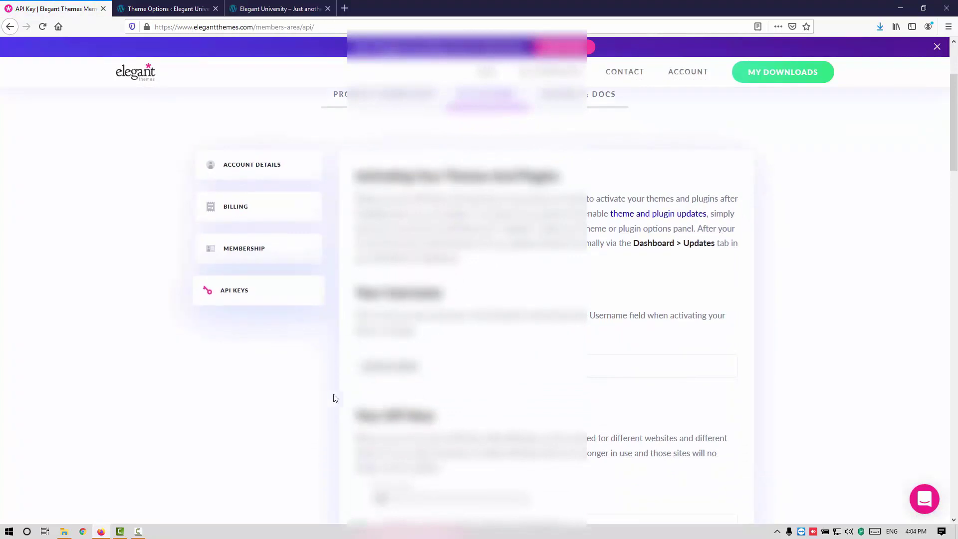
scroll(417, 359, down, 8)
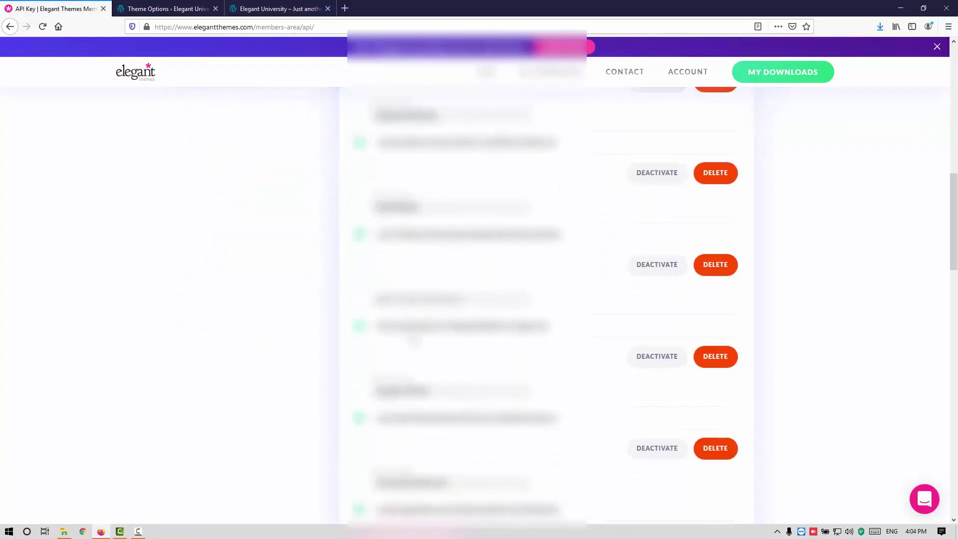
scroll(414, 341, down, 3)
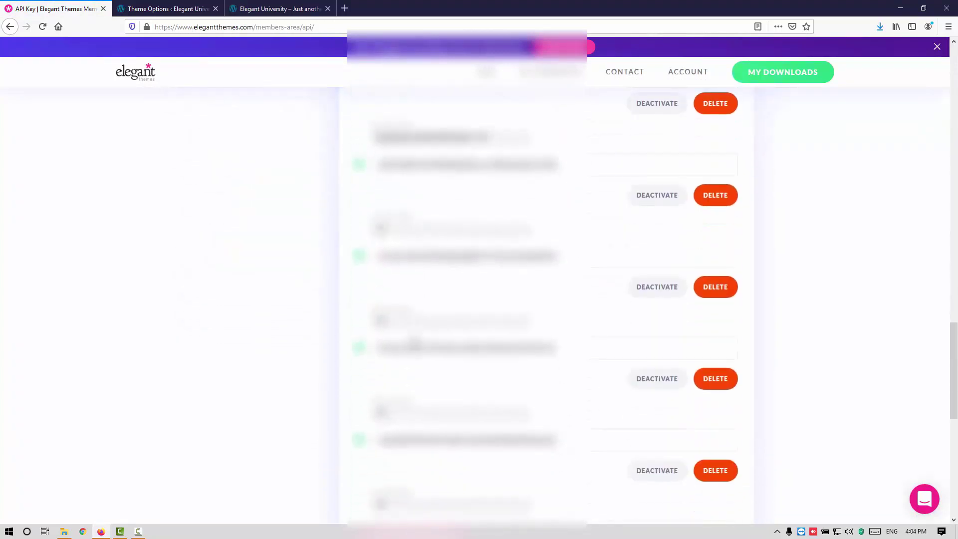
scroll(415, 344, down, 5)
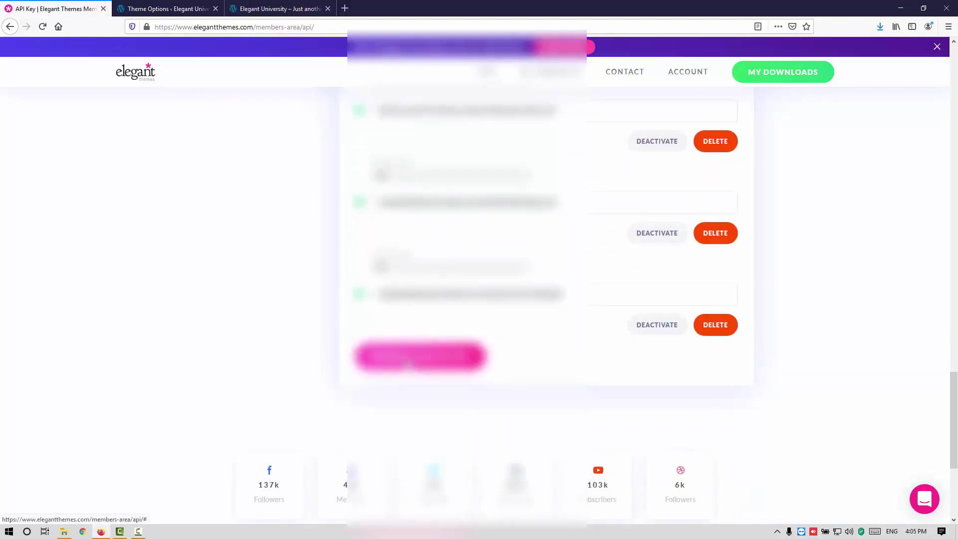
click(408, 362)
click(433, 359)
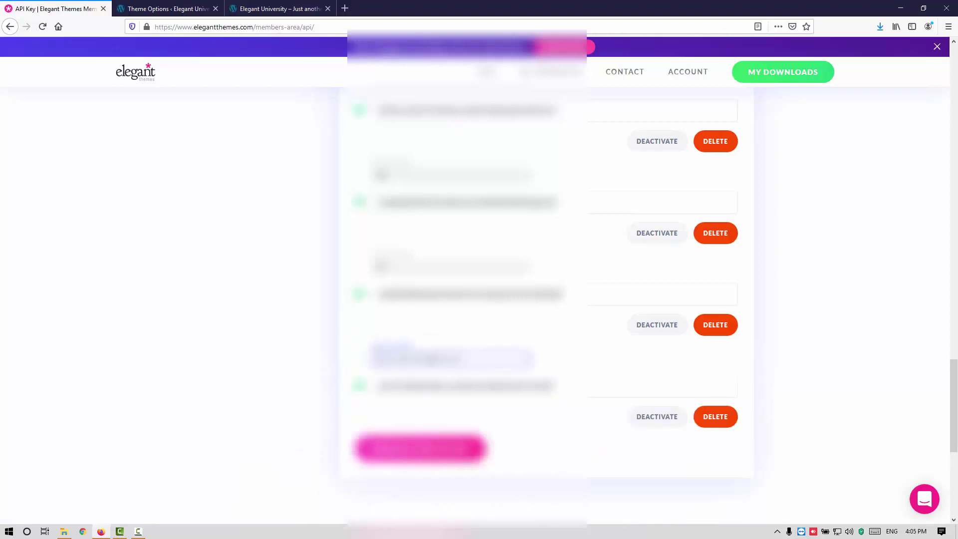
text(EU)
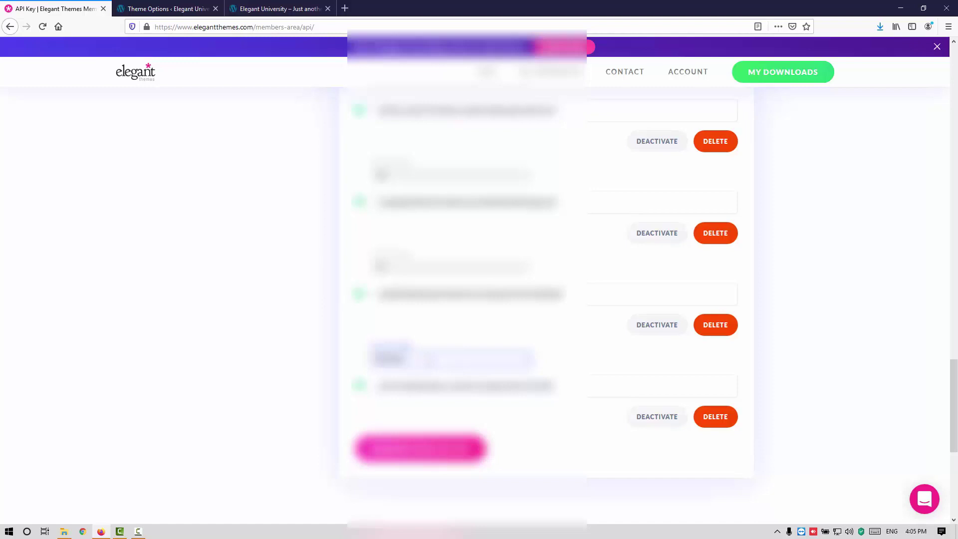
text( Univers)
click(198, 349)
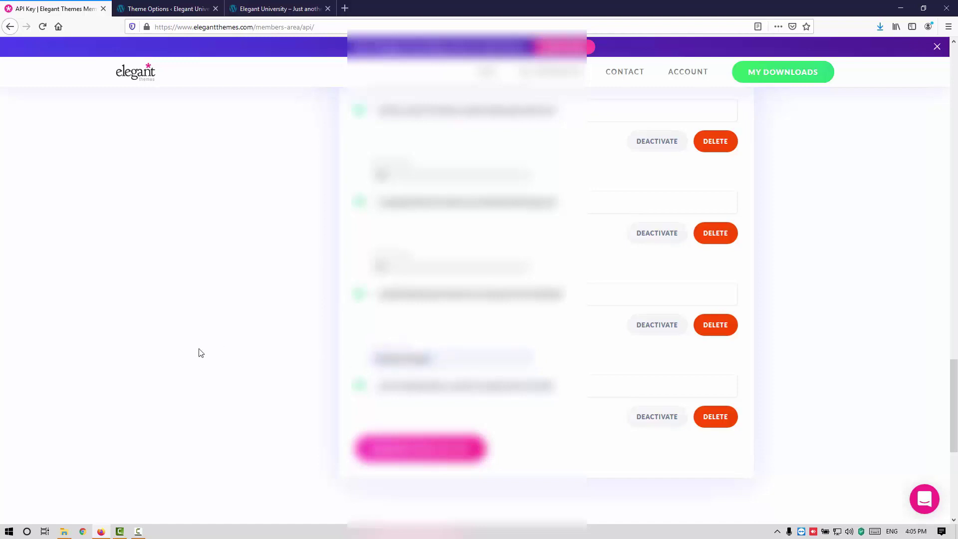
Step: Copy the new API key and paste it into the API Key field of Divi's update settings
click(427, 390)
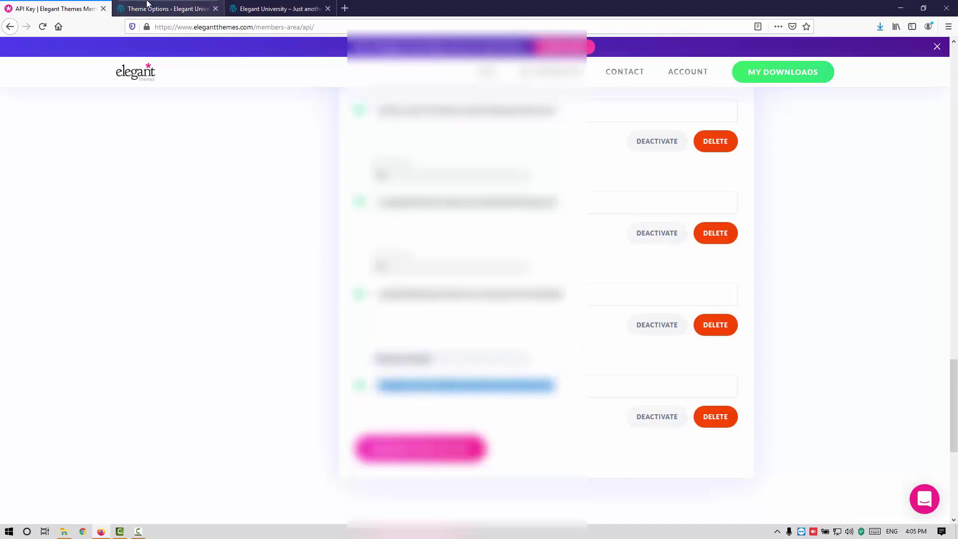
click(151, 6)
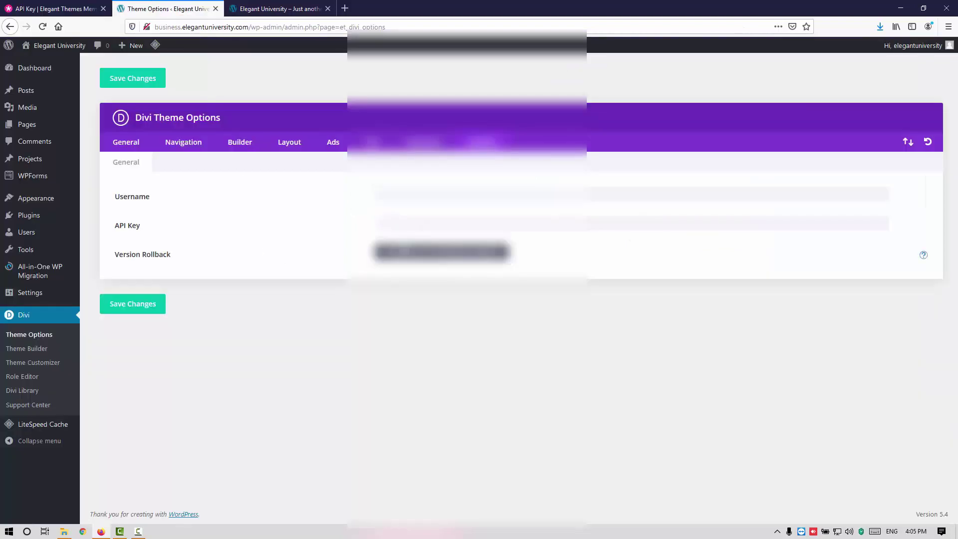
click(426, 226)
key(ctrl+v)
click(401, 341)
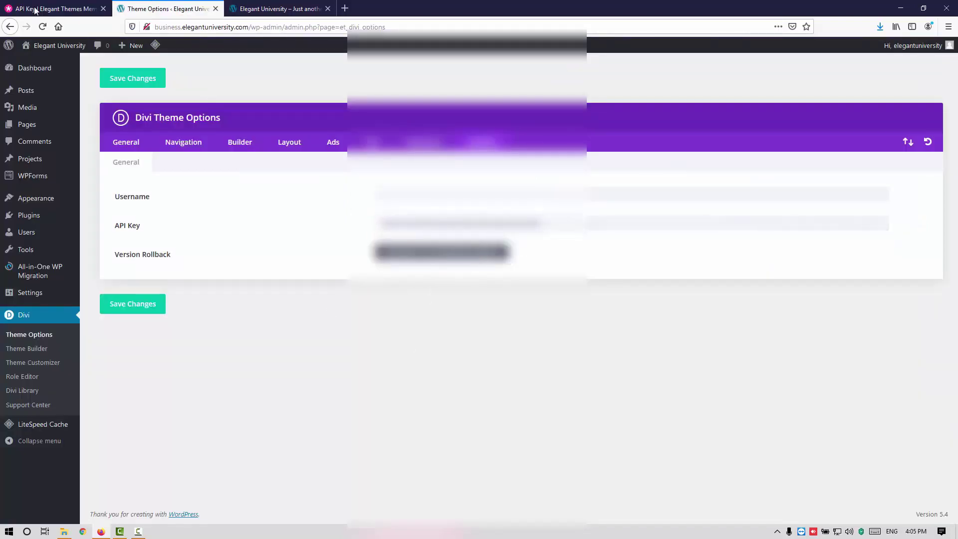
Step: Copy the Elegant Themes account username into Divi's Username field and save the changes without storing the login in the browser
click(33, 5)
scroll(295, 265, up, 3)
scroll(297, 270, up, 10)
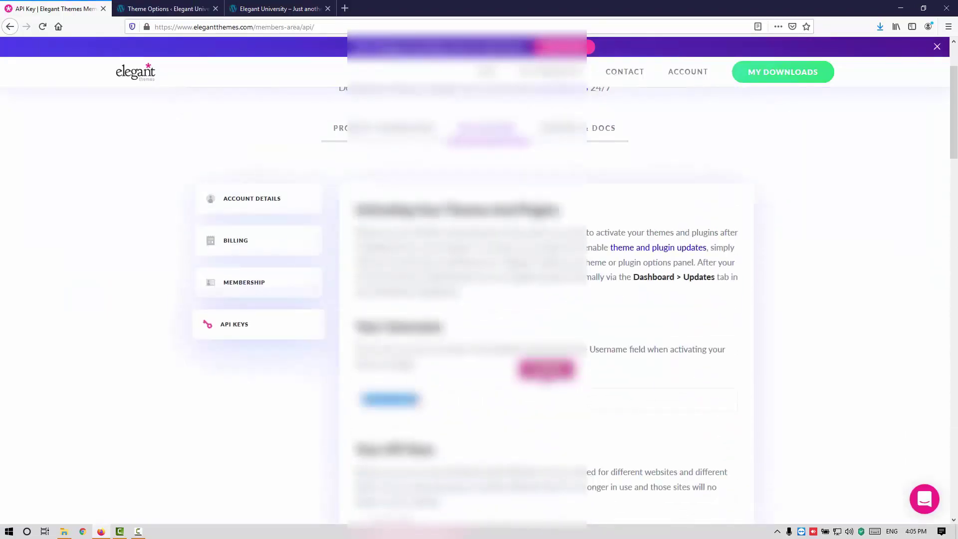
click(170, 9)
click(434, 196)
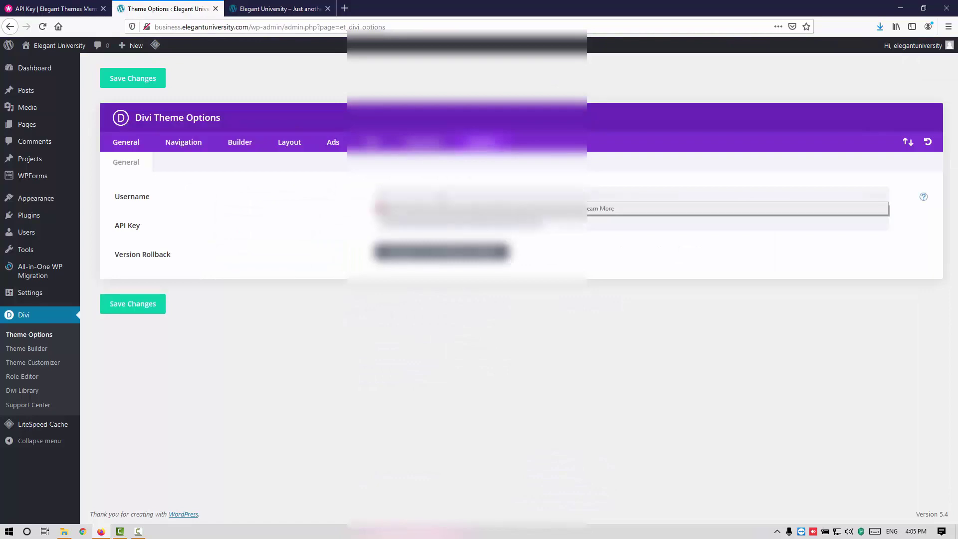
click(289, 322)
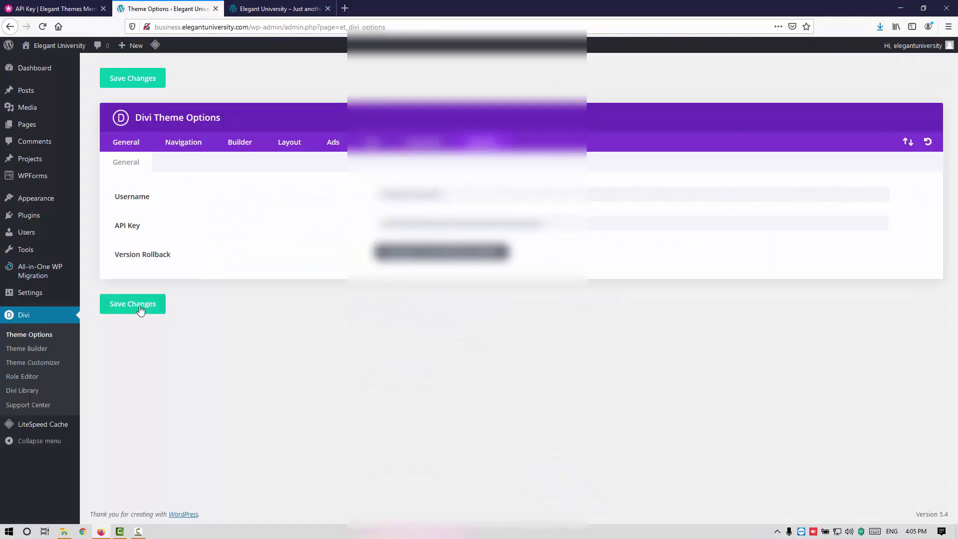
click(140, 309)
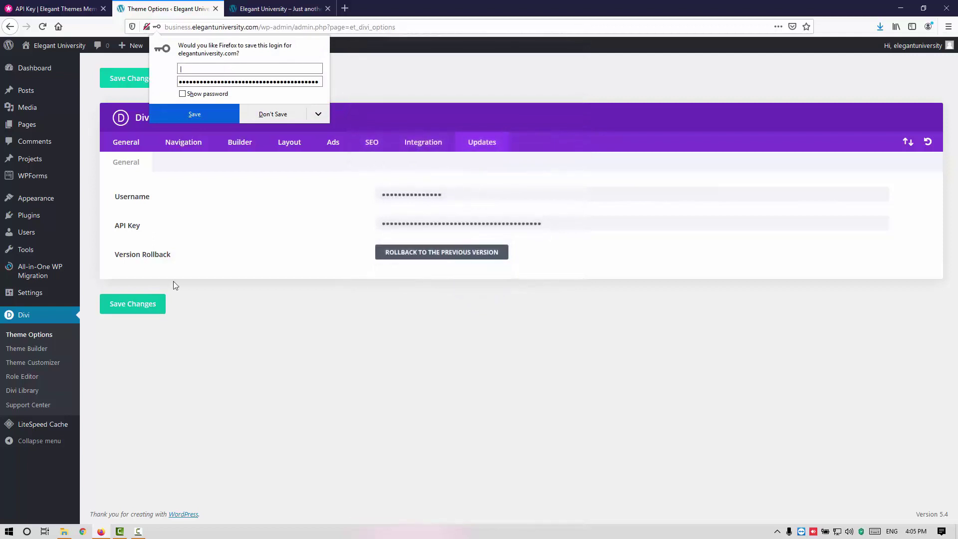
click(260, 114)
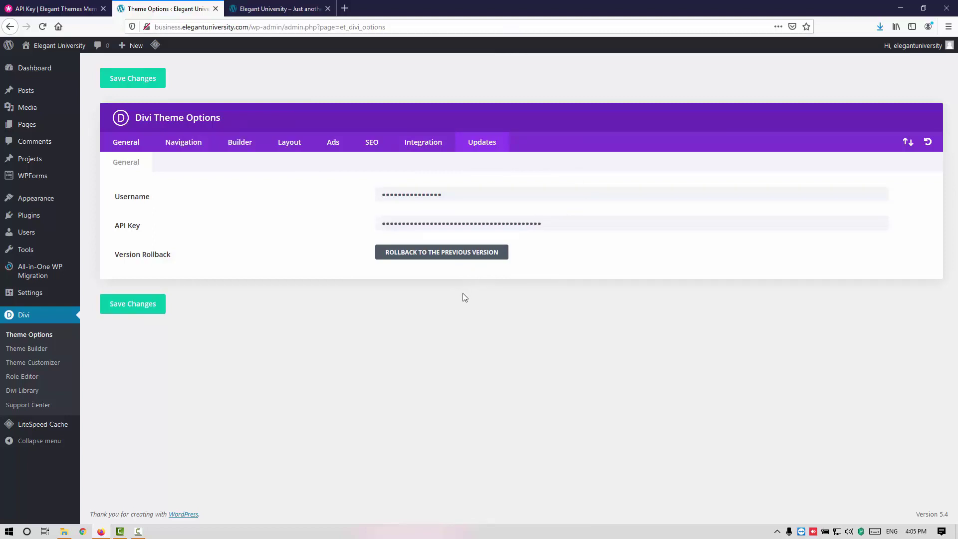
Step: Reload the Elegant University front page to view it with the Divi theme
click(280, 10)
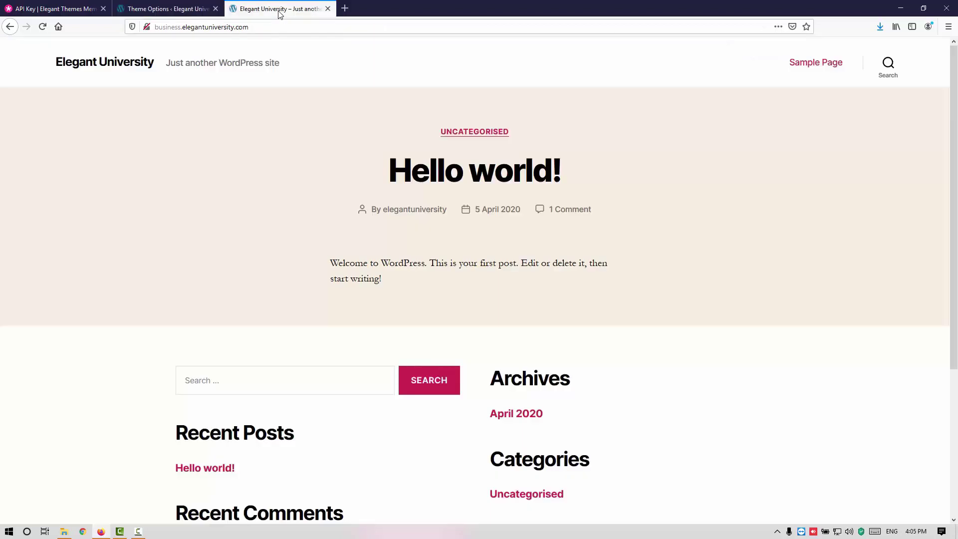
click(43, 27)
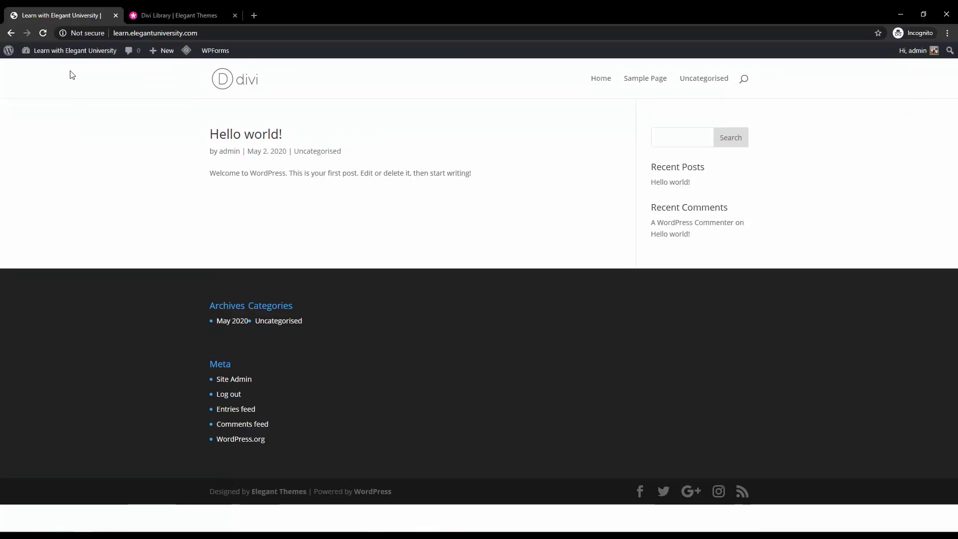
Step: Open the list of all pages in the site's dashboard and move both default pages to the bin
mouse_move(60, 50)
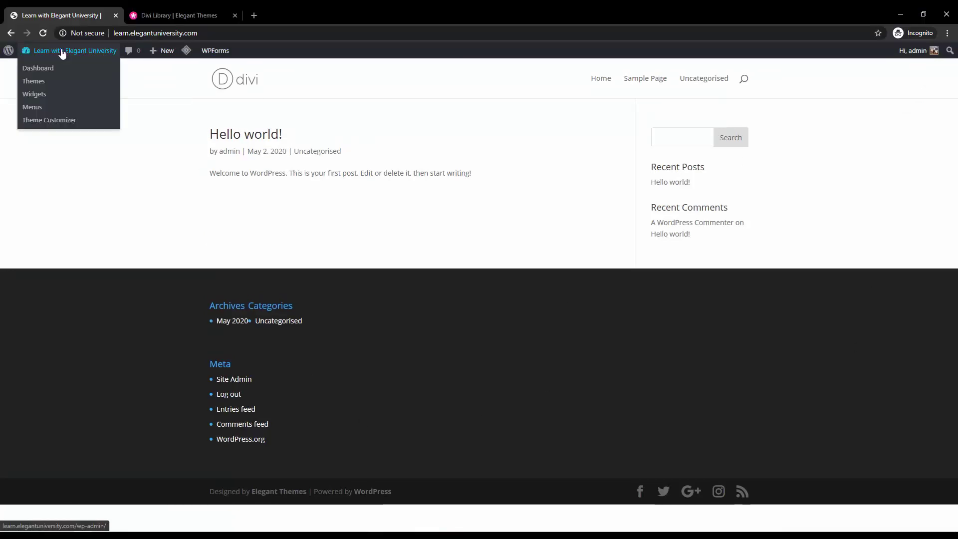
click(42, 70)
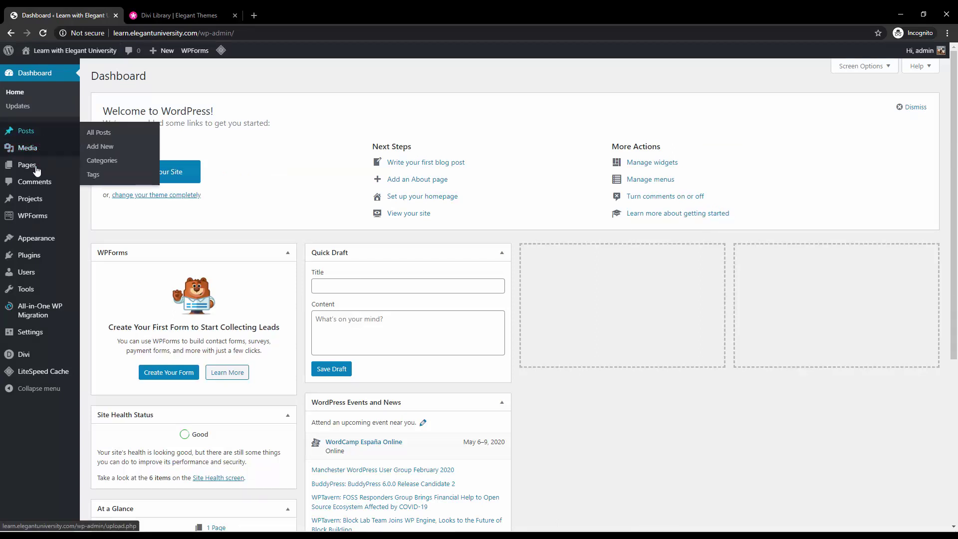
mouse_move(37, 171)
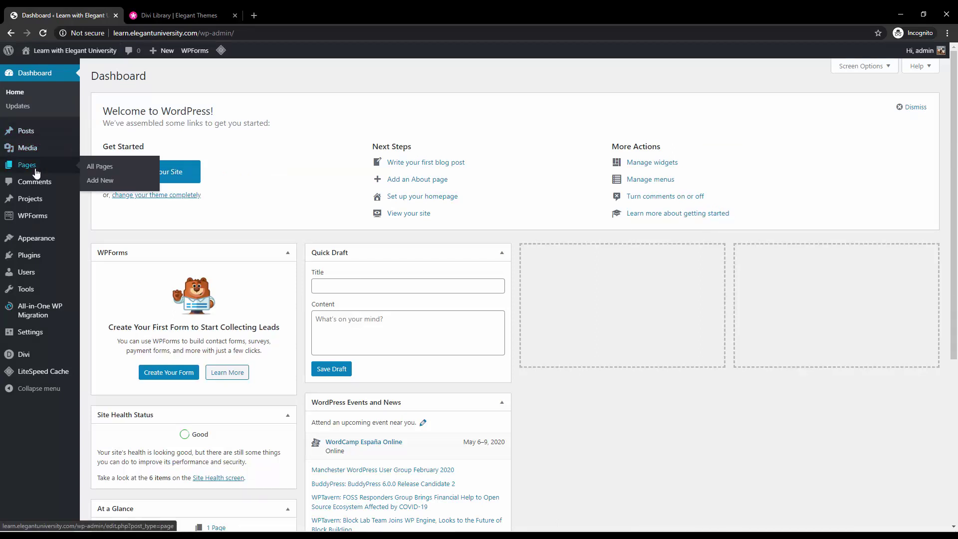
click(104, 171)
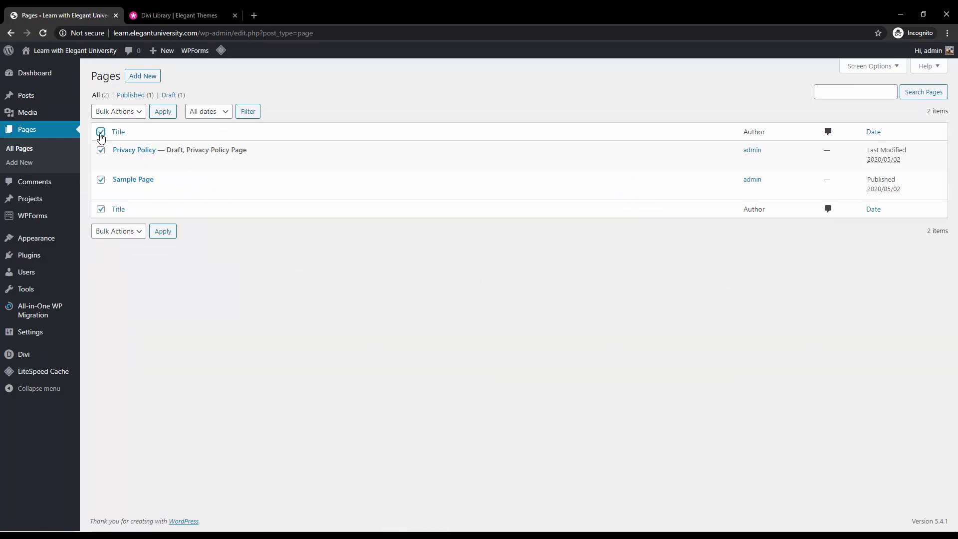
click(137, 115)
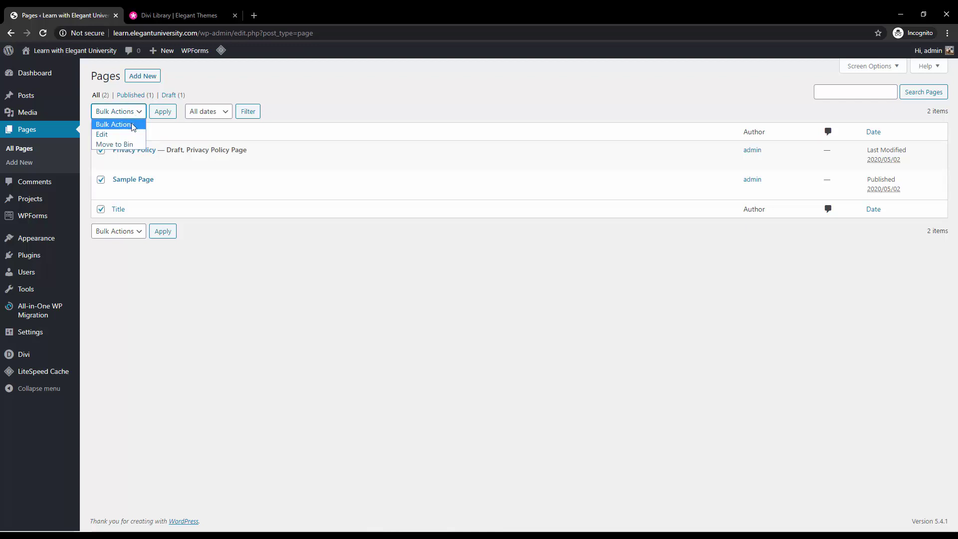
click(121, 145)
click(163, 112)
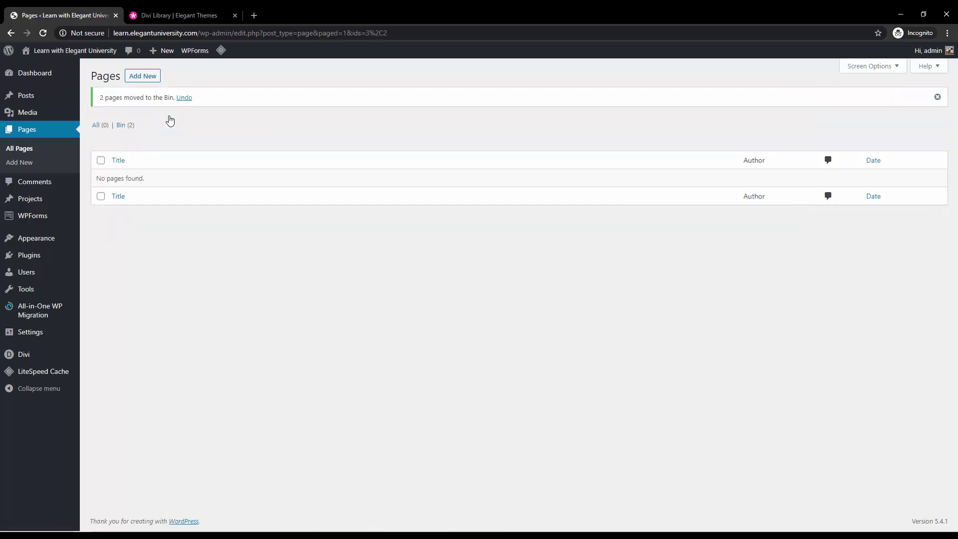
Step: Add a new page, dismiss the block editor welcome guide and title the page Home
click(185, 10)
click(145, 76)
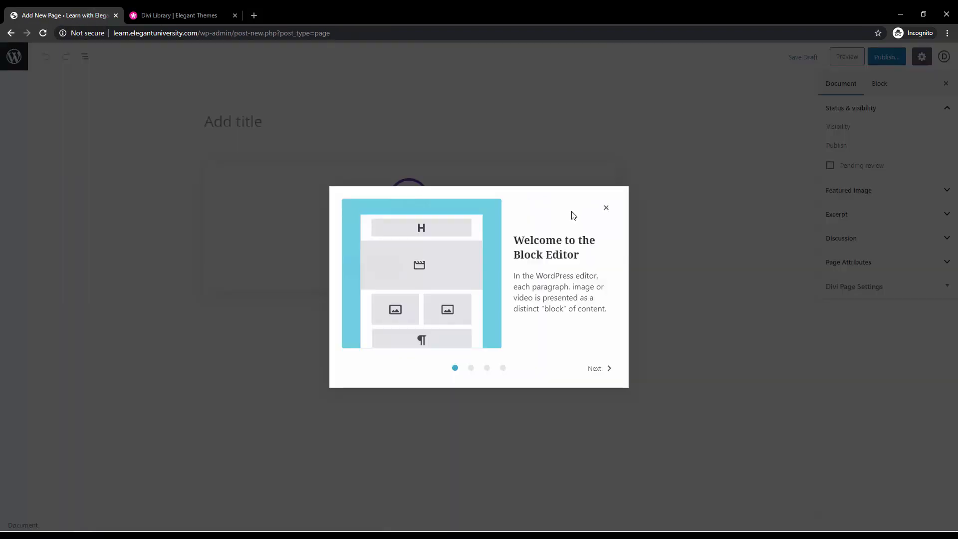
click(606, 208)
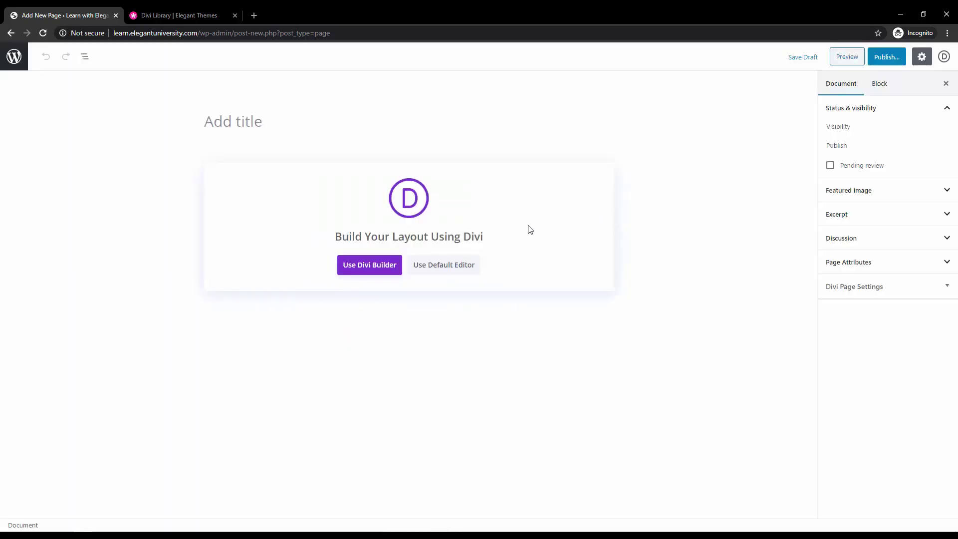
click(242, 122)
text(Home)
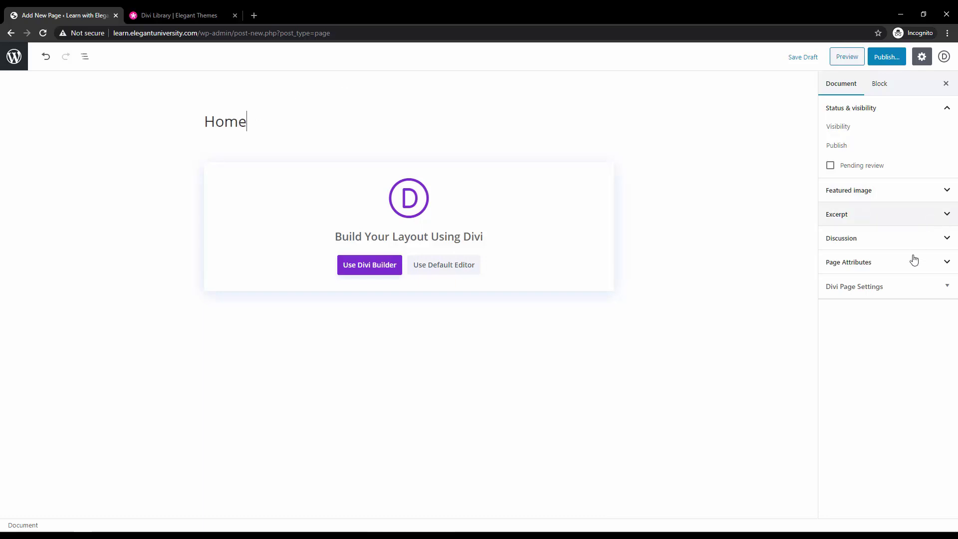
Step: Set the Home page's template to Blank Page and expand its Discussion, Excerpt and Featured image settings
click(908, 289)
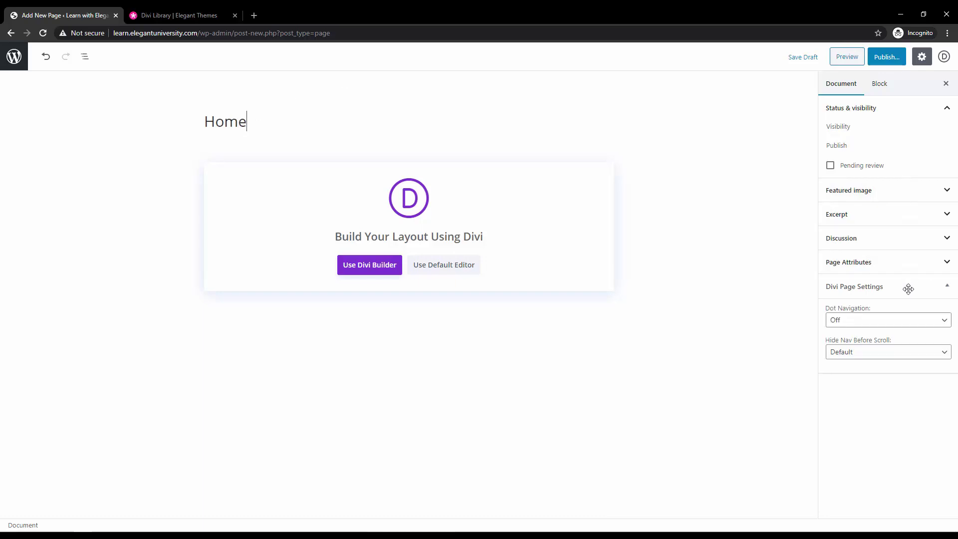
click(891, 353)
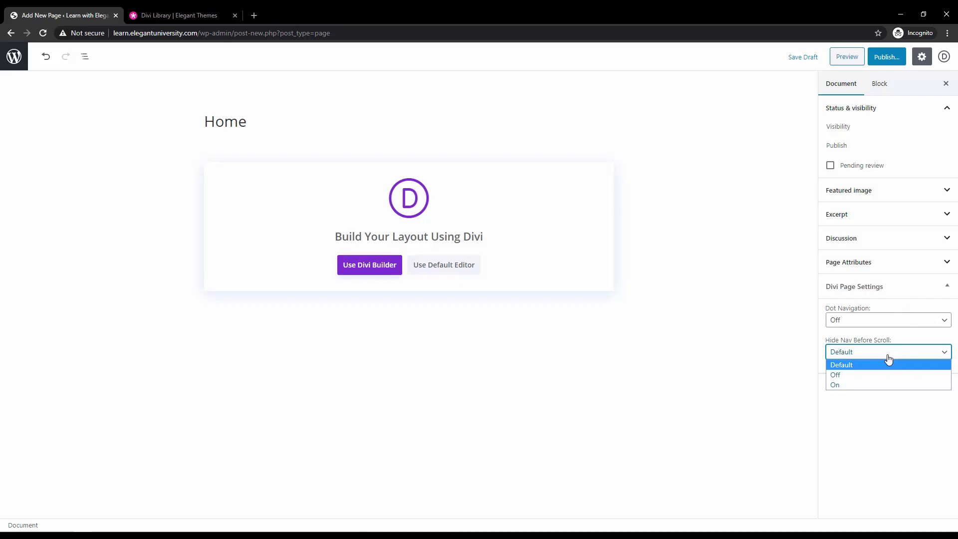
click(878, 268)
click(870, 296)
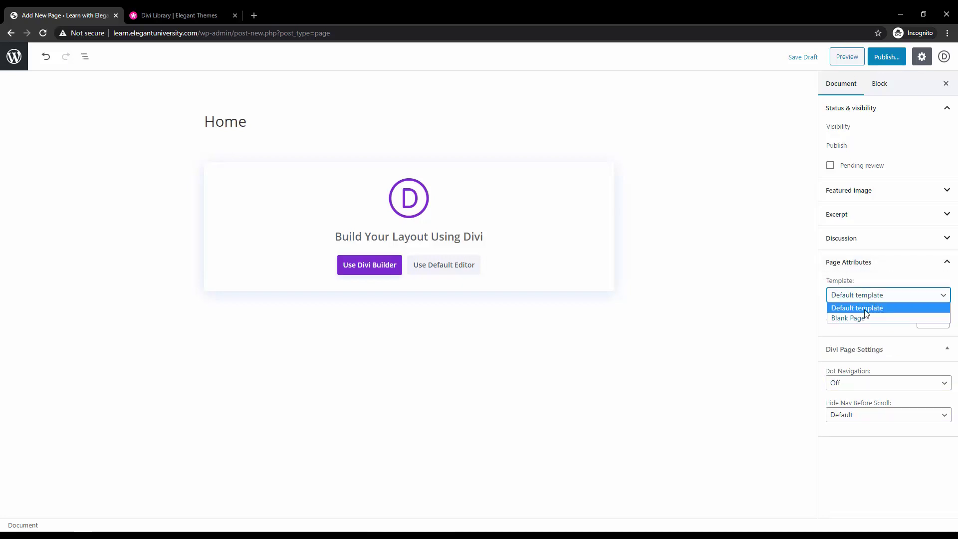
click(853, 318)
click(863, 239)
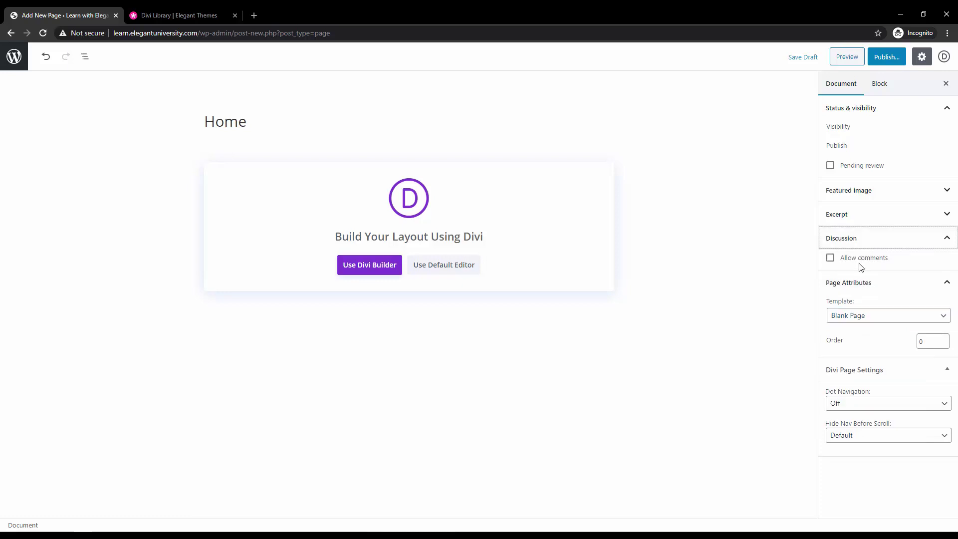
click(870, 217)
click(872, 200)
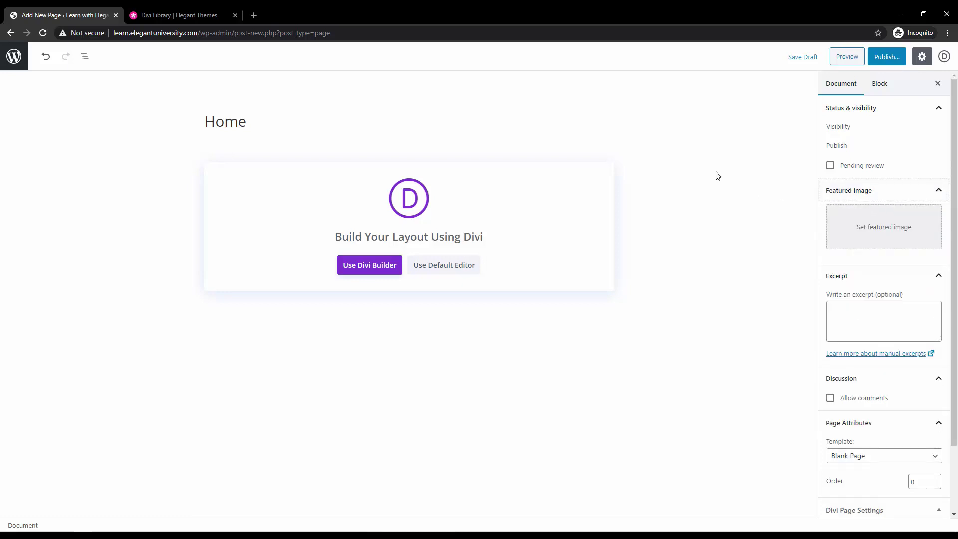
scroll(912, 292, down, 2)
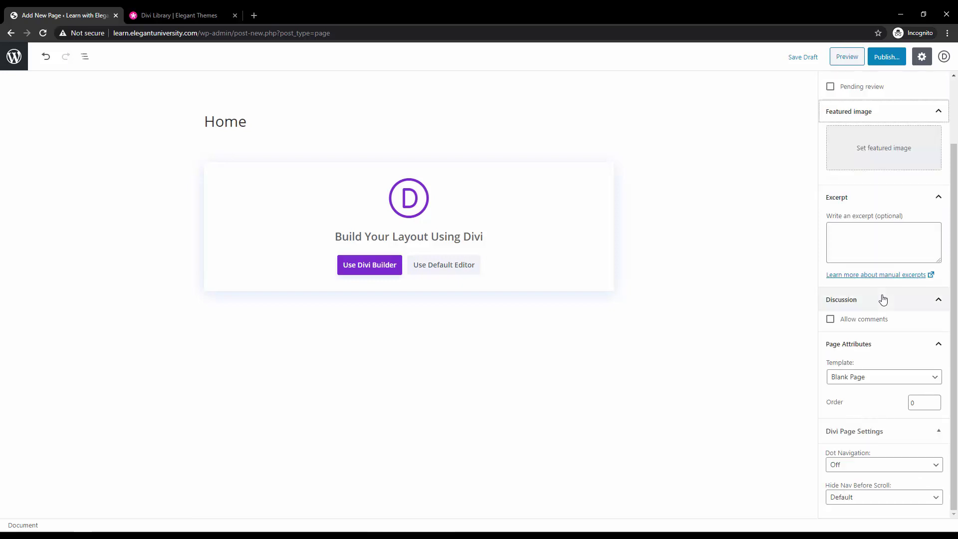
click(878, 378)
click(867, 400)
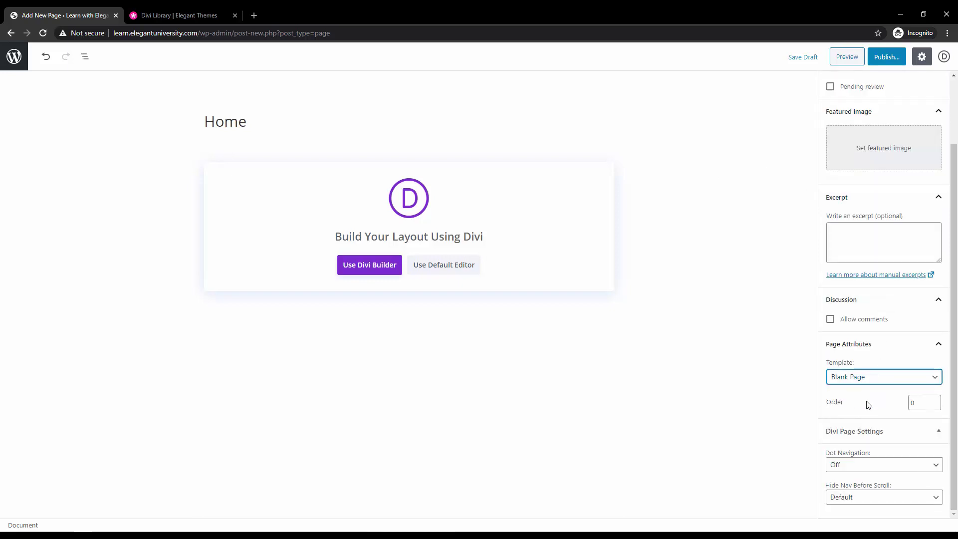
Step: Publish the Home page and return to the page list
click(891, 59)
click(888, 58)
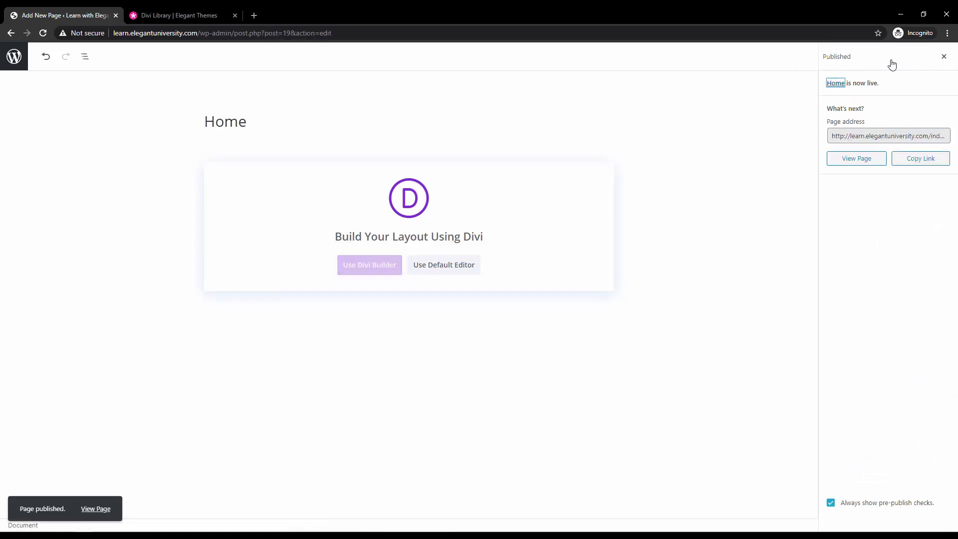
click(14, 58)
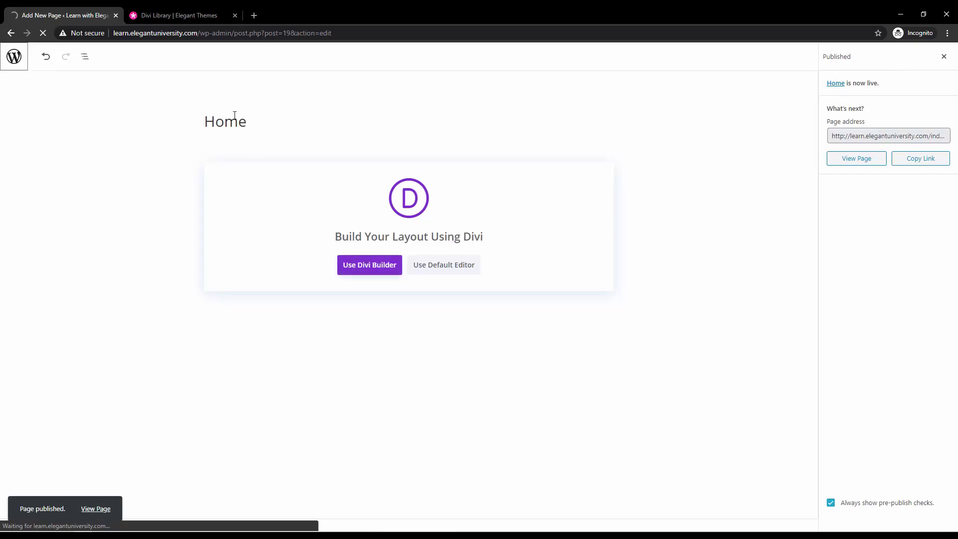
Step: Check the layout names in the Divi Library's Agency pack, and add a new page titled About Us
key(ctrl+Tab)
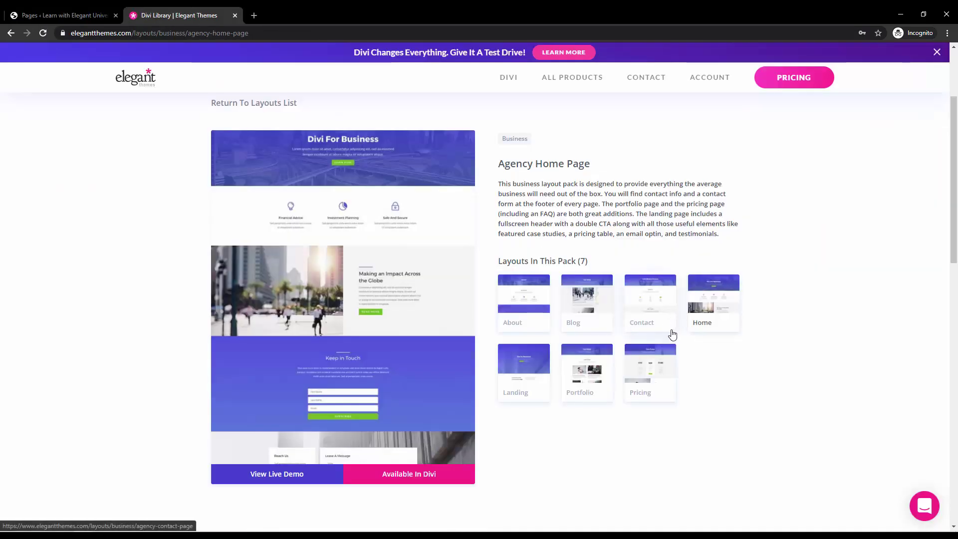
click(82, 14)
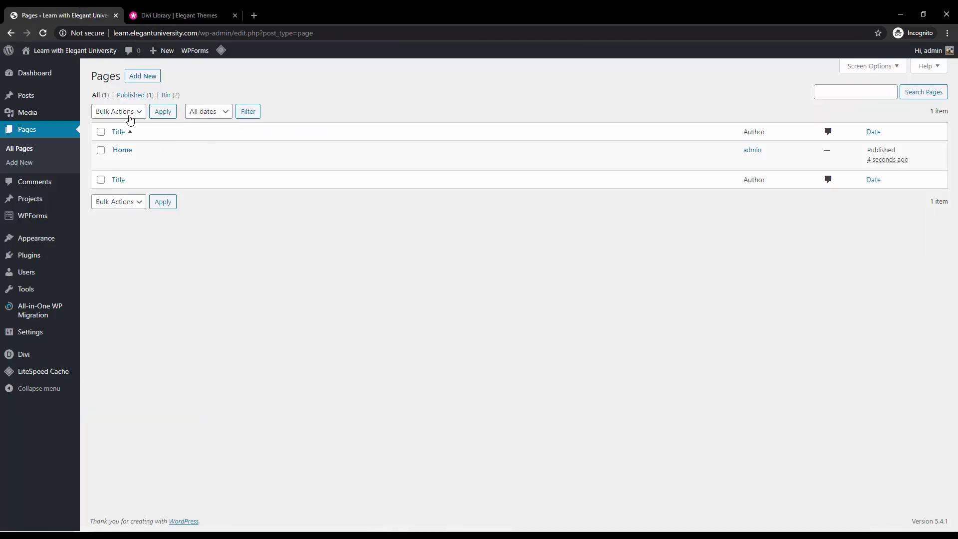
click(145, 76)
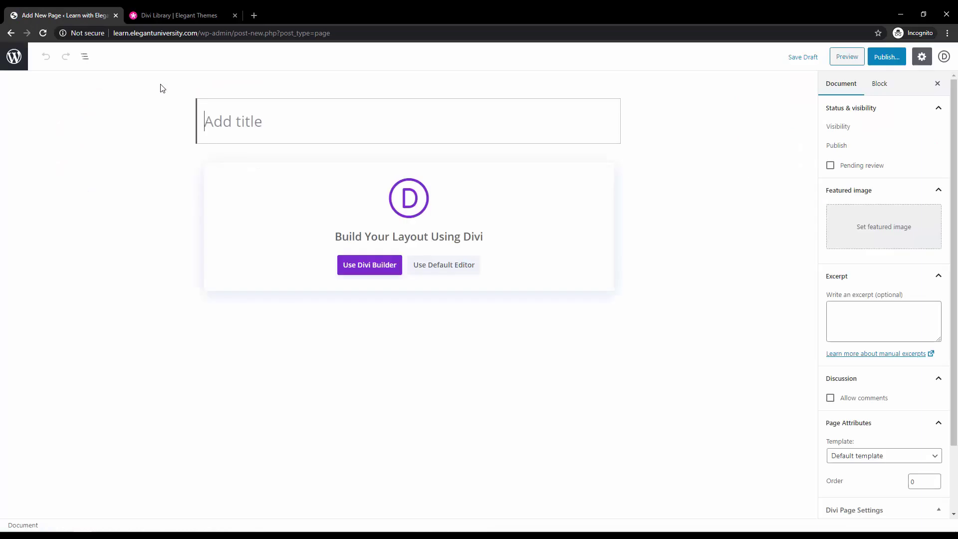
text(A)
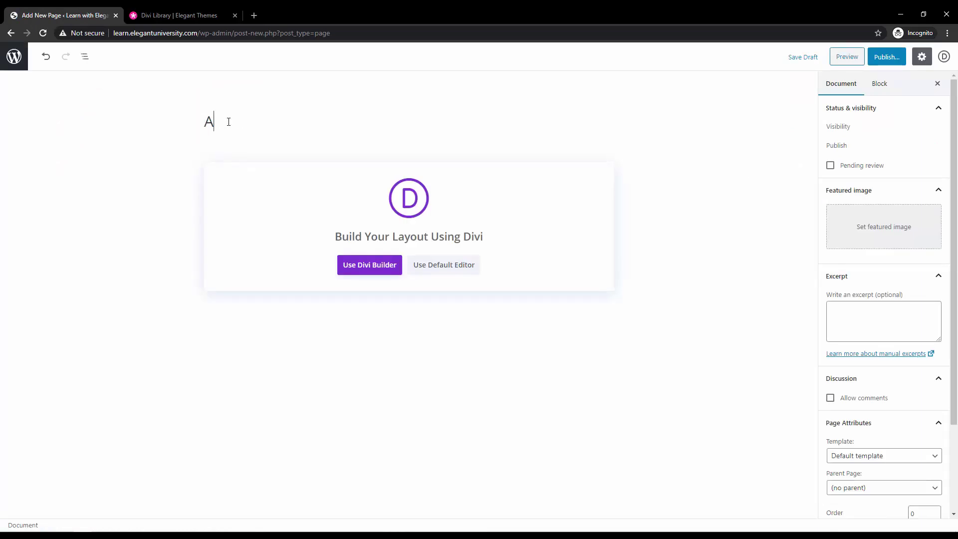
text(bout Us)
Step: Publish the About Us page with the Blank Page template and return to the page list
scroll(880, 390, down, 2)
click(890, 348)
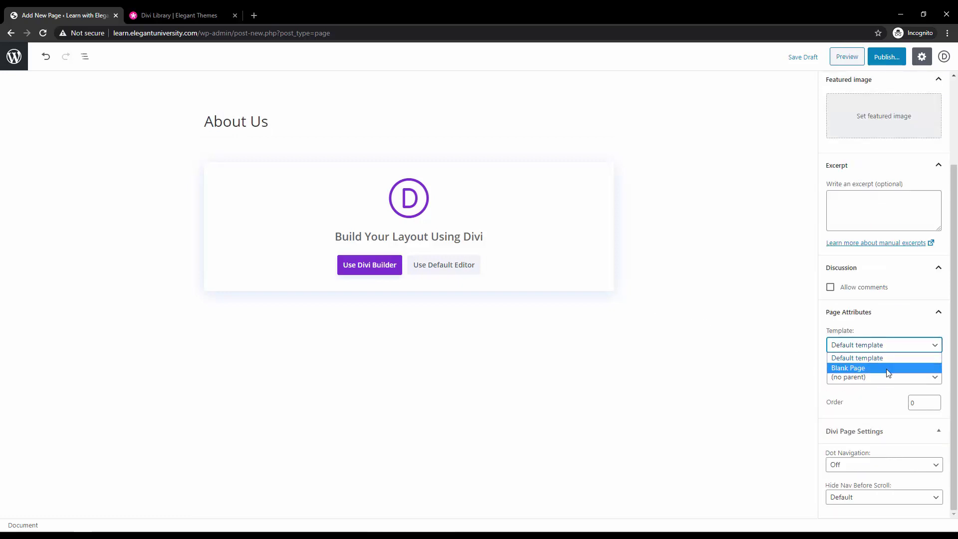
click(888, 367)
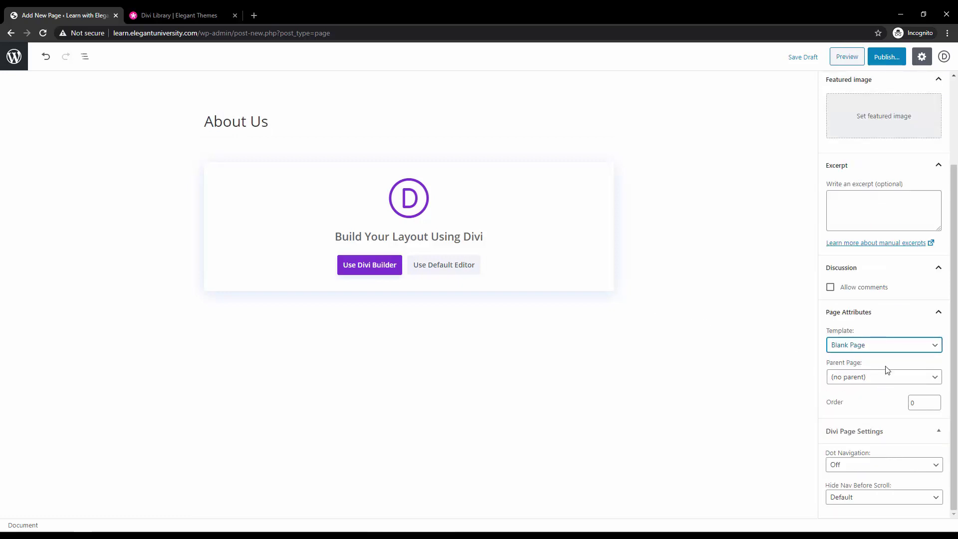
click(886, 58)
click(885, 58)
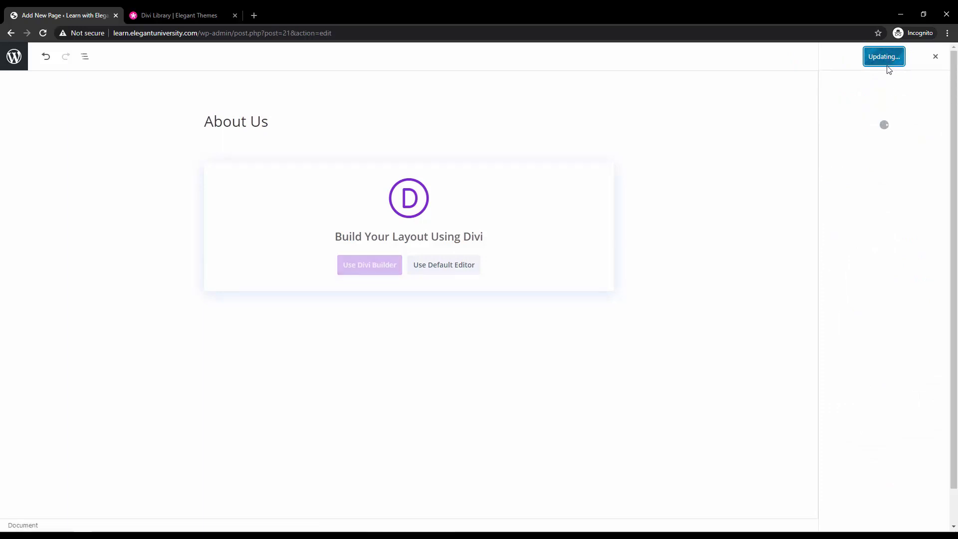
click(14, 59)
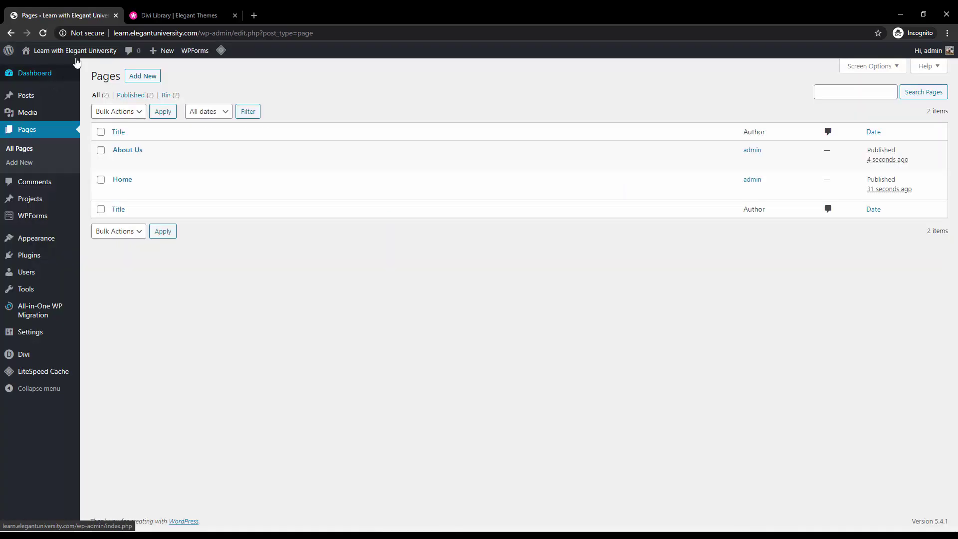
Step: Consult the Divi Library's Agency pack again and add a new page titled Blog
click(199, 10)
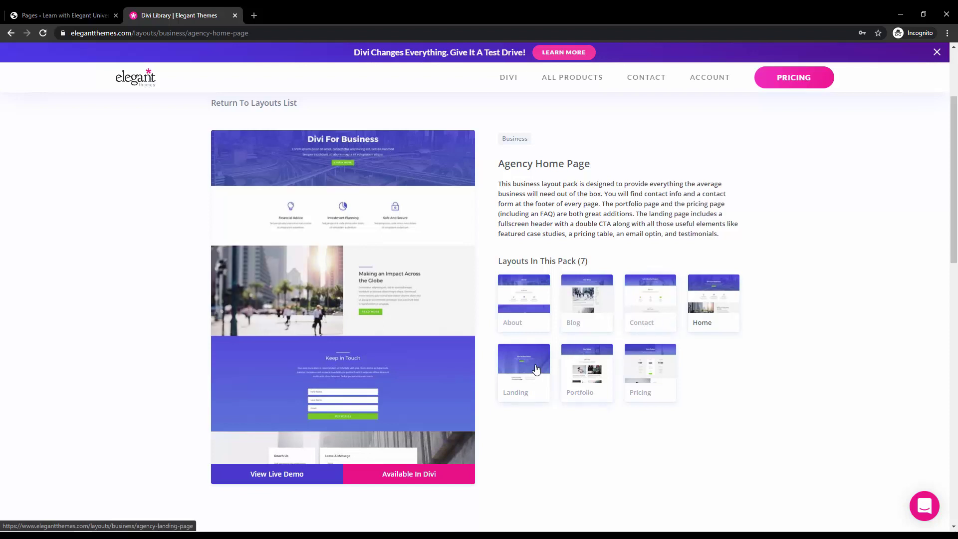
click(107, 14)
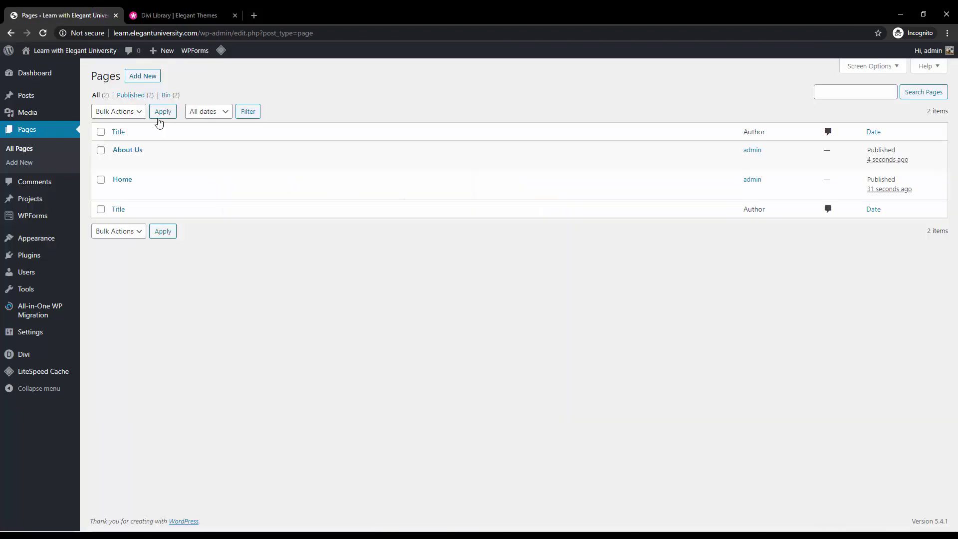
click(127, 77)
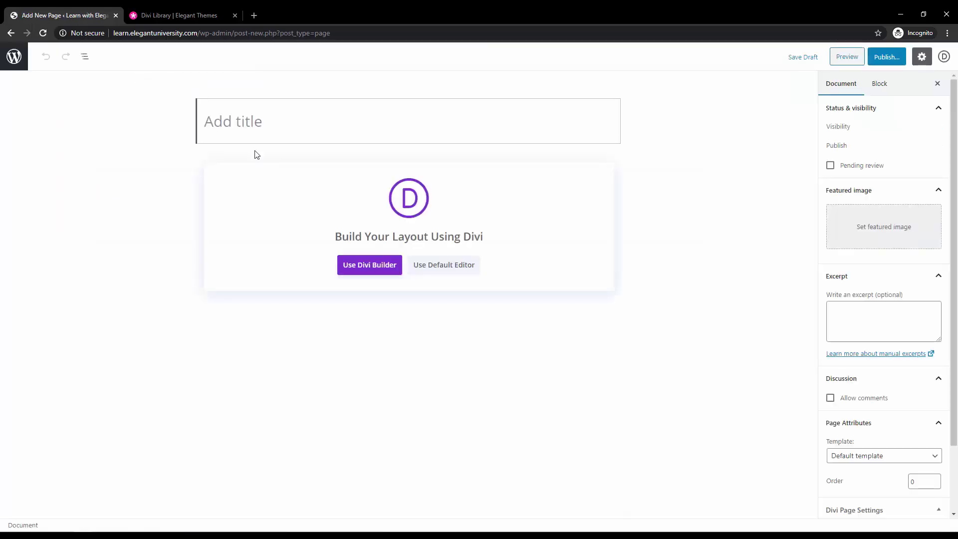
text(blg)
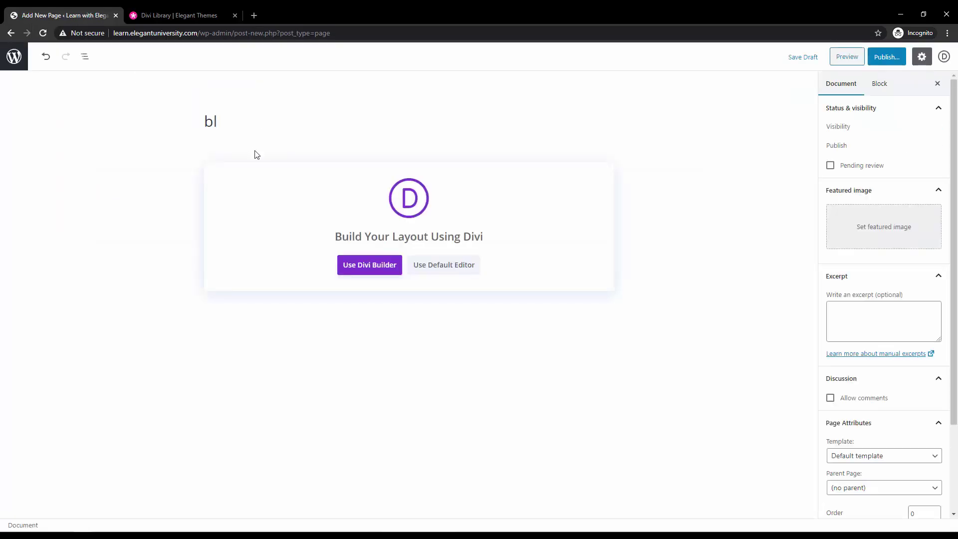
key(BackSpace)
key(BackSpace)
text(Blog)
Step: Publish the Blog page with the Blank Page template and return to the page list
click(846, 454)
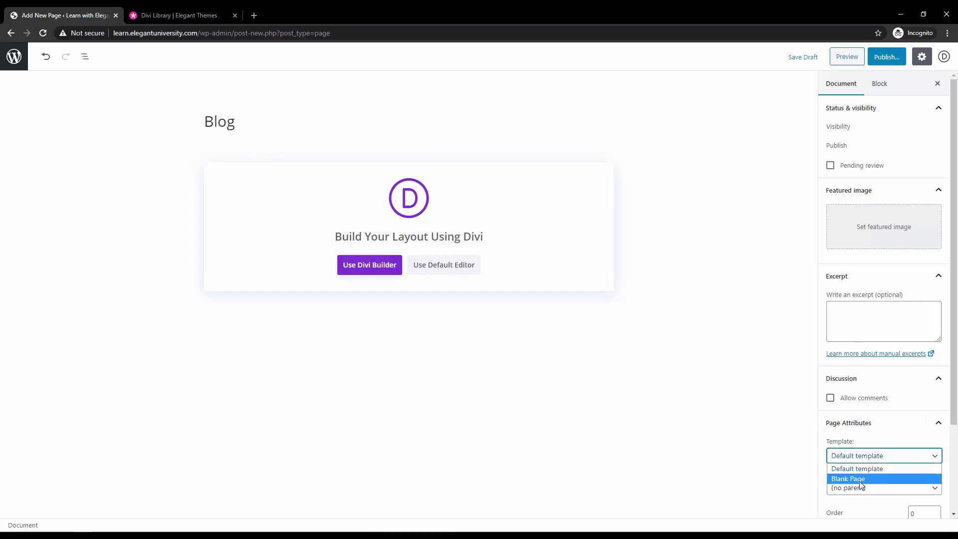
click(860, 478)
click(886, 57)
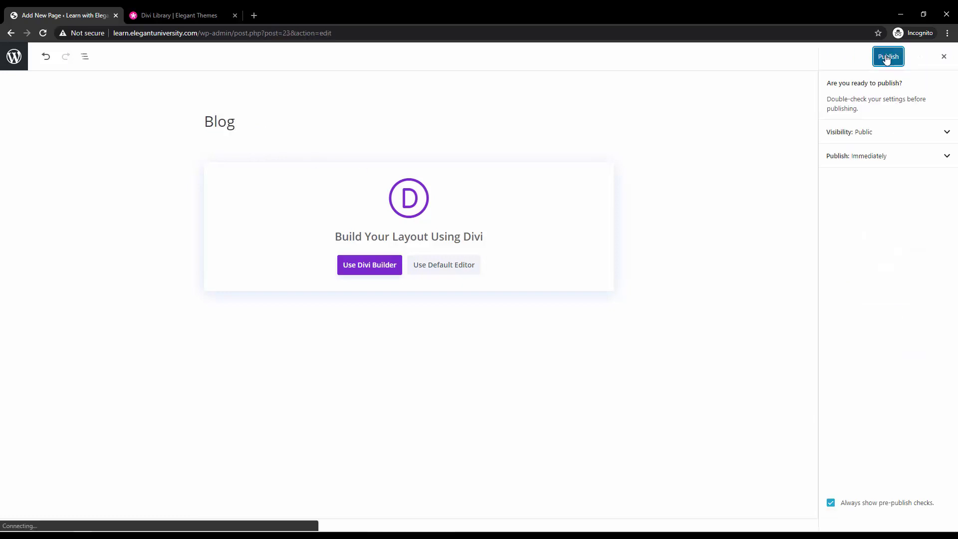
click(887, 57)
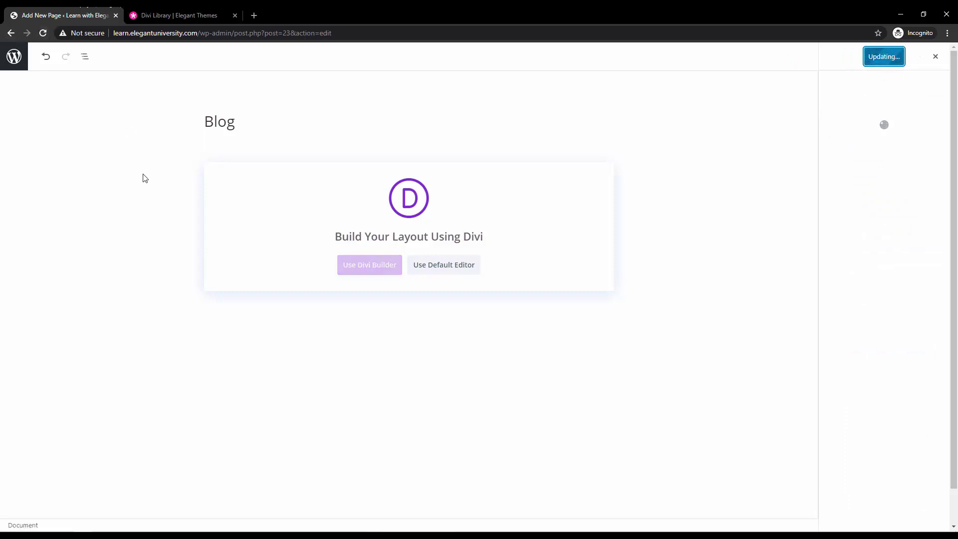
click(15, 58)
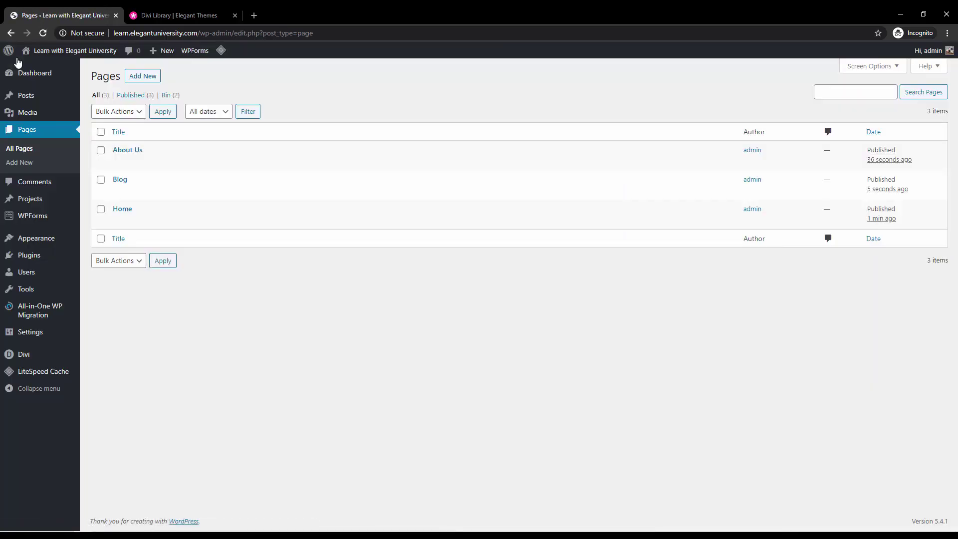
Step: Check the Agency pack's layout names in the Divi Library, and add a new page titled Contact Us
click(198, 14)
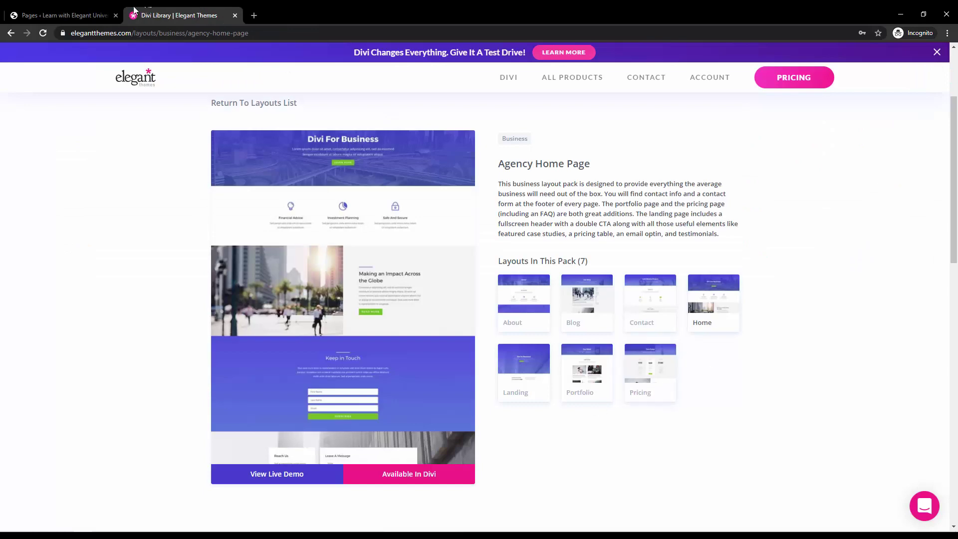
click(87, 14)
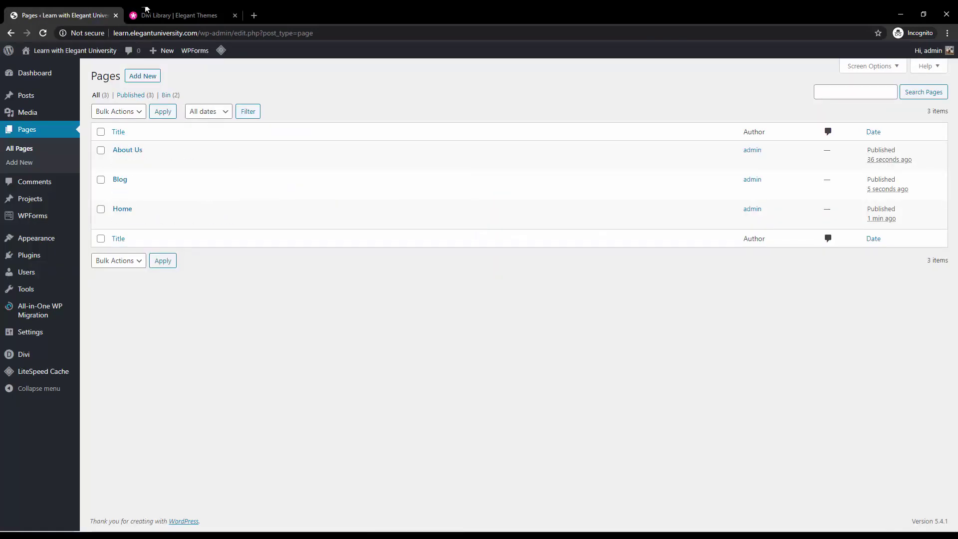
key(ctrl+Tab)
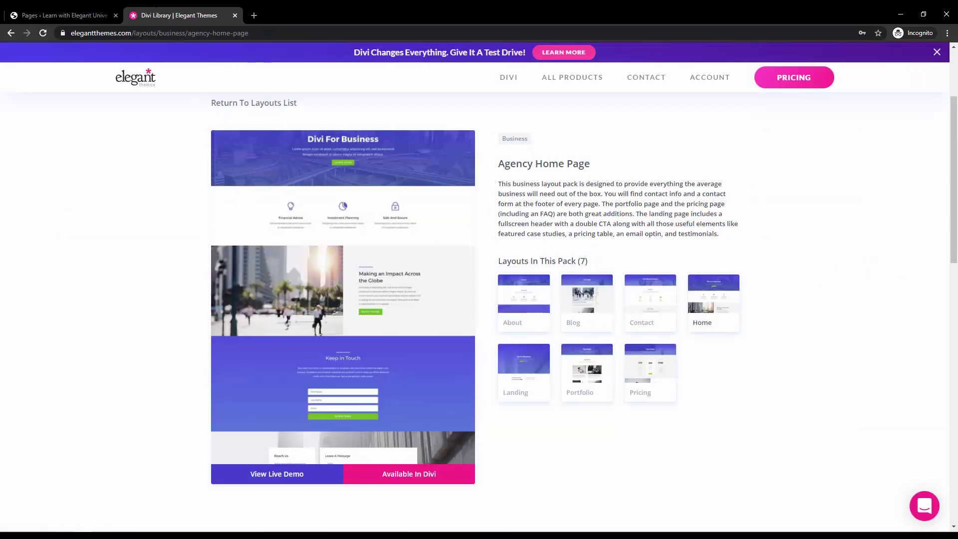
click(22, 11)
click(149, 79)
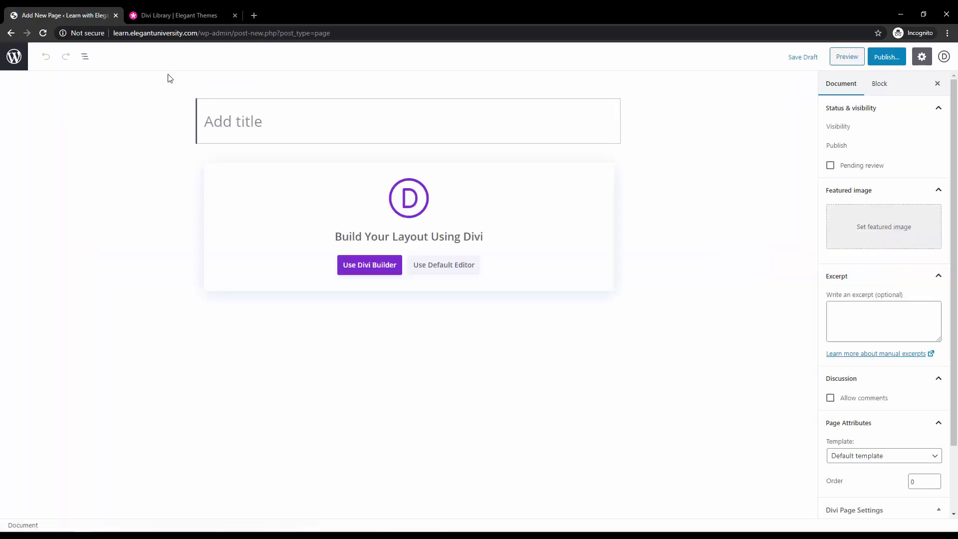
text(Contac)
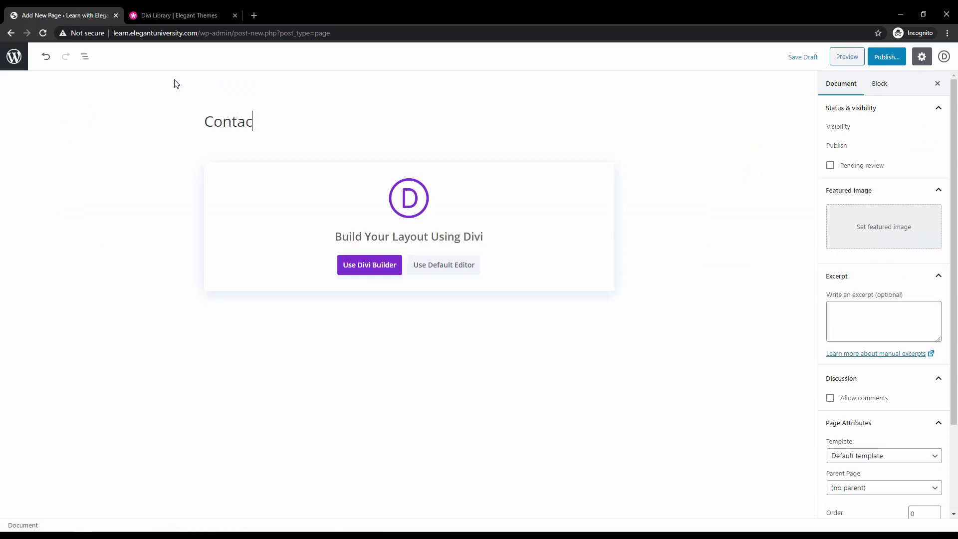
text(t US)
Step: Publish the Contact Us page with the Blank Page template and return to the page list
click(905, 456)
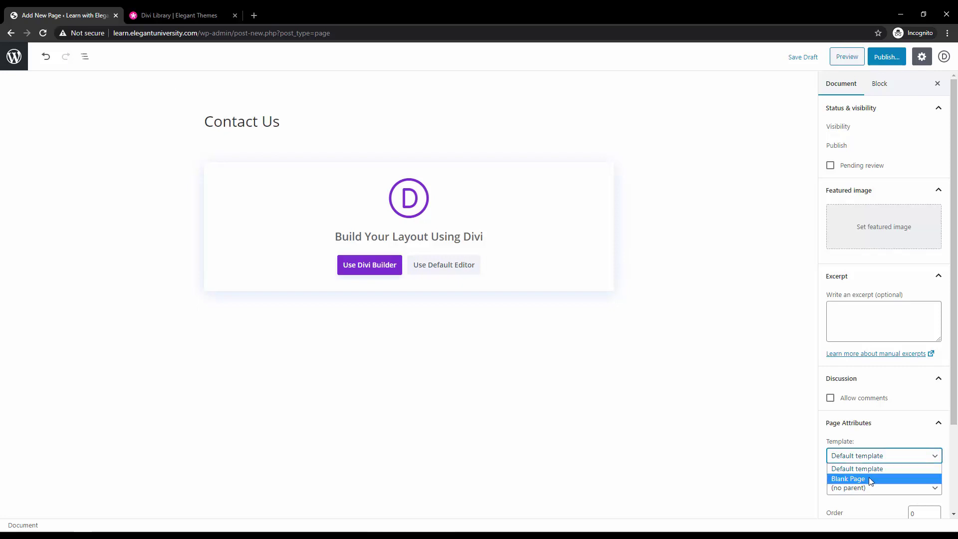
click(869, 478)
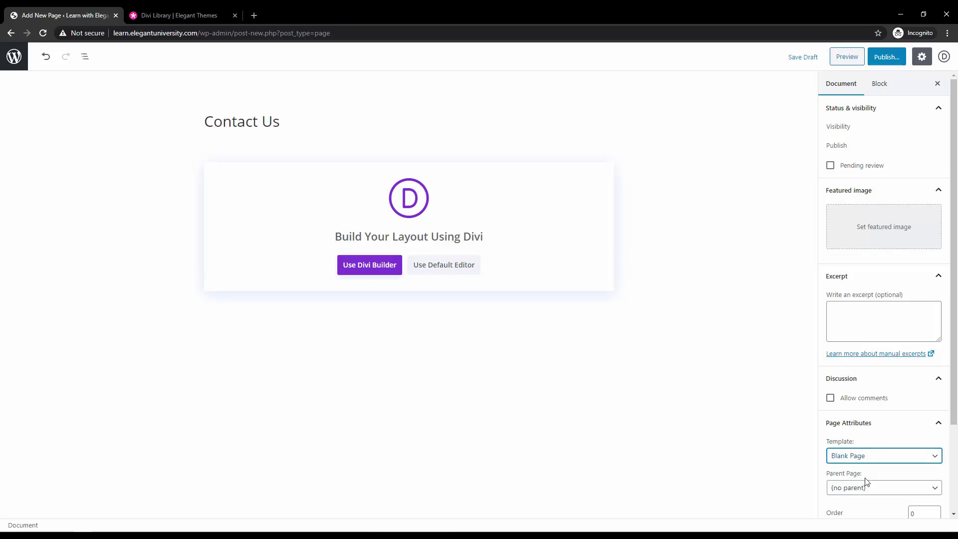
click(883, 58)
click(885, 58)
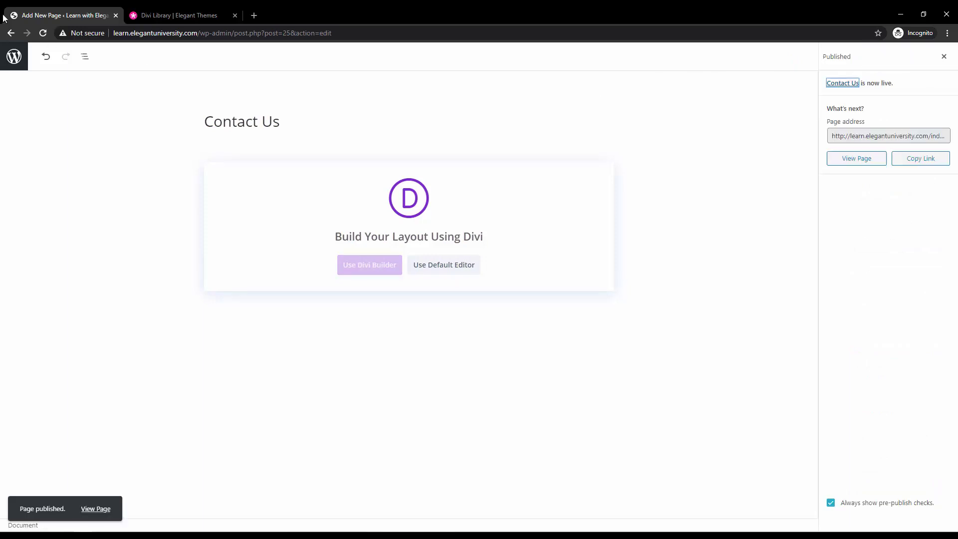
click(18, 48)
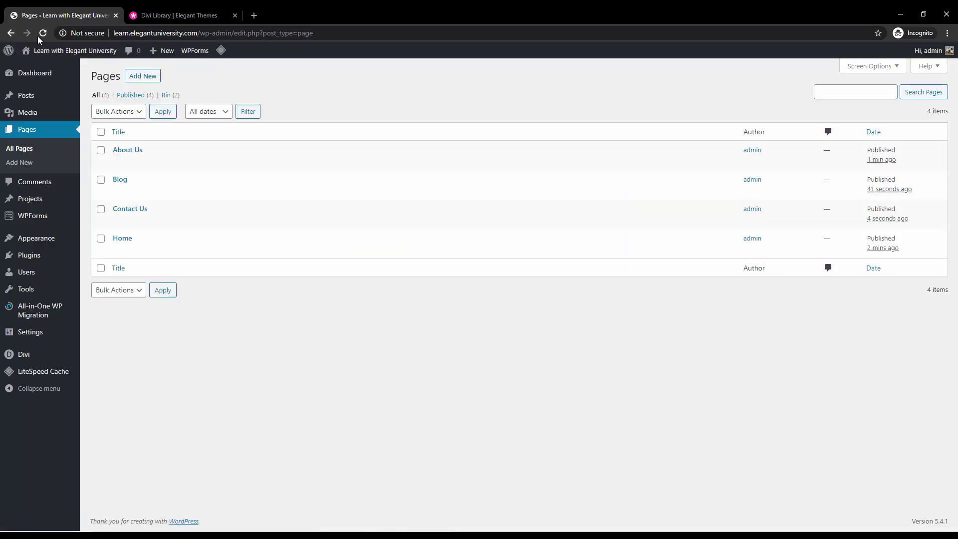
Step: Consult the Divi Library's Agency pack again and add a new page titled Landing Page
click(180, 9)
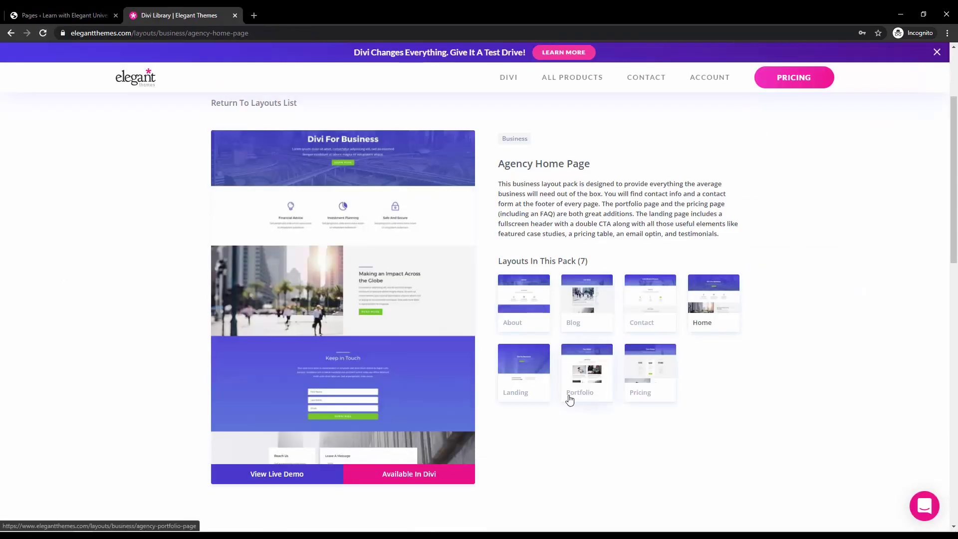
click(94, 9)
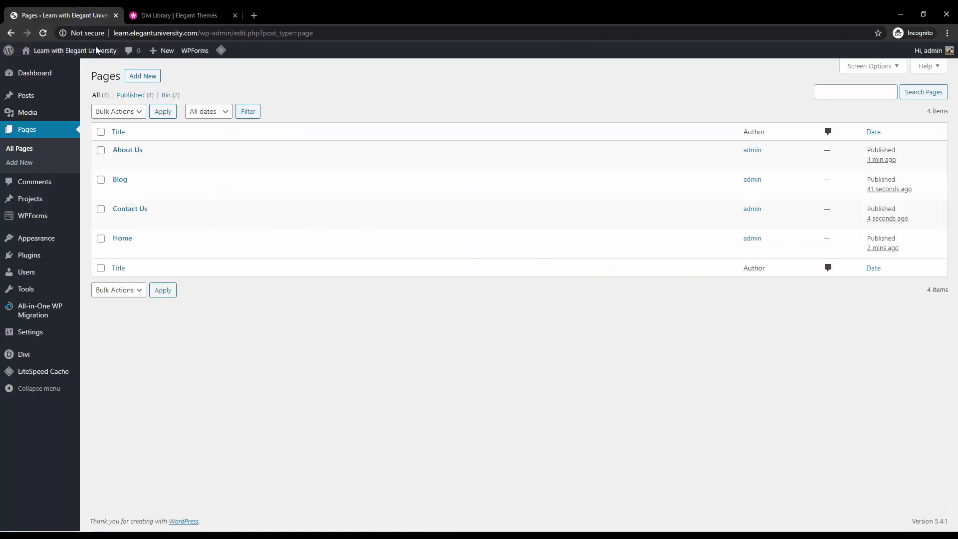
click(149, 78)
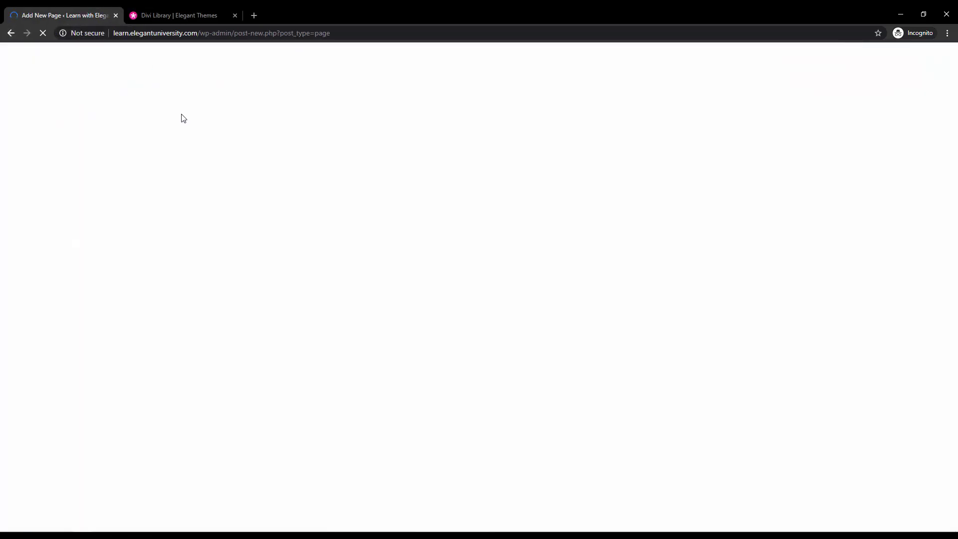
text(Land)
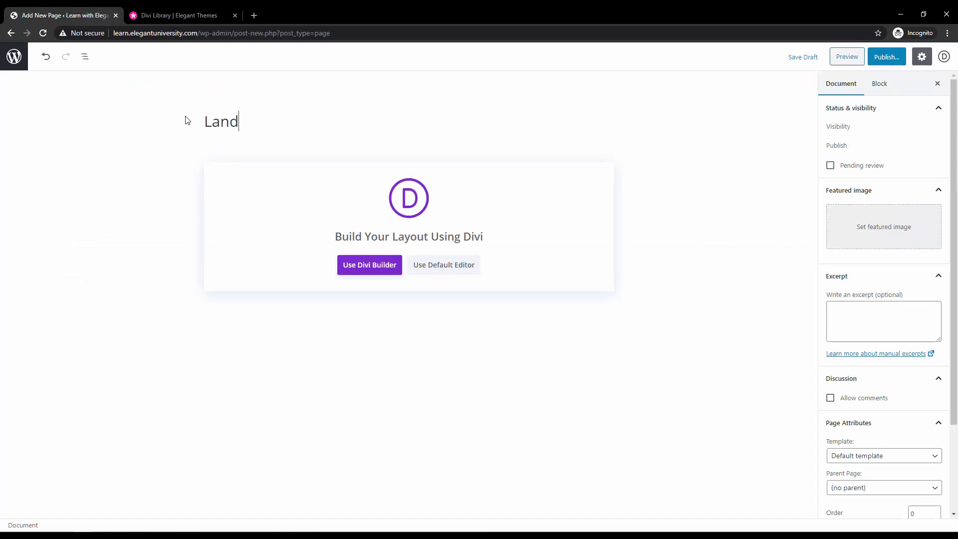
text(ing Page)
Step: Publish the Landing Page with the Blank Page template and return to the page list
click(856, 456)
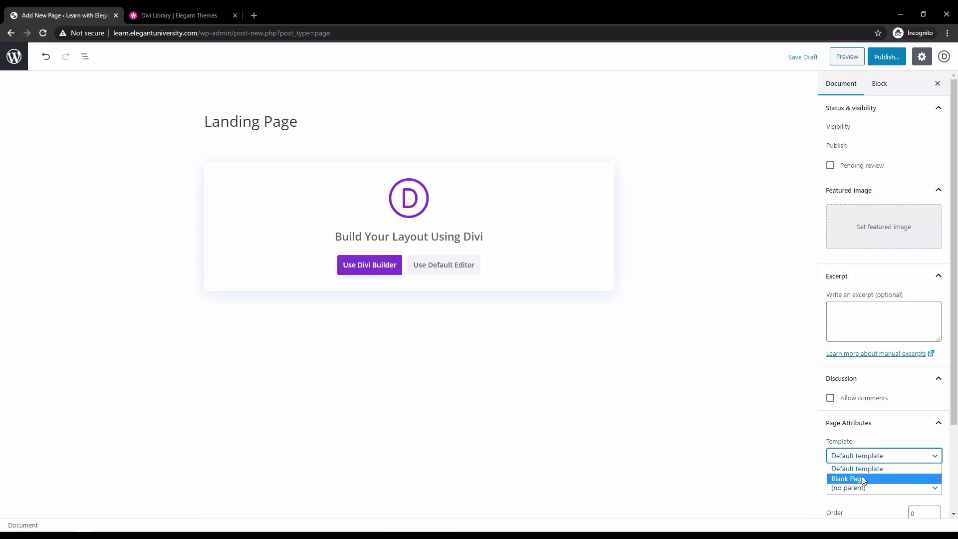
click(861, 475)
click(884, 57)
click(883, 56)
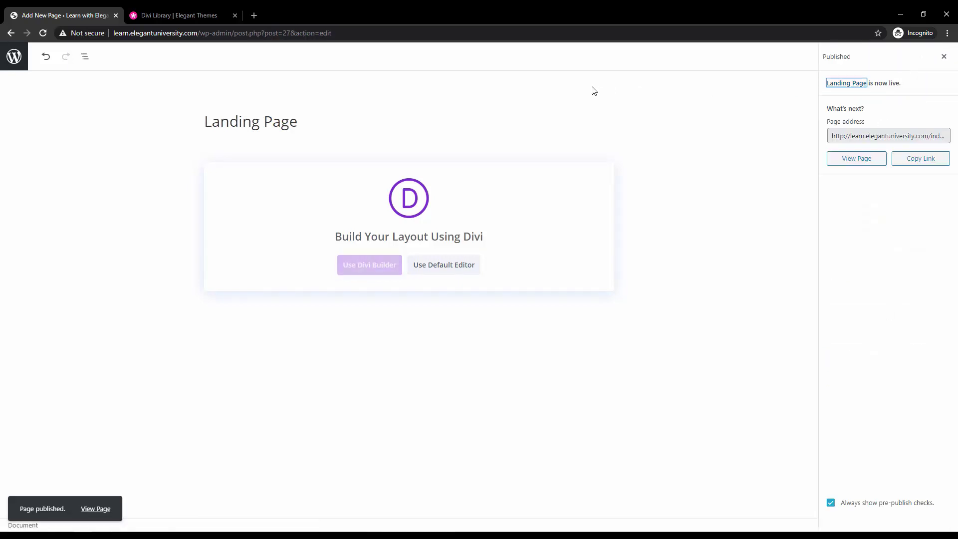
click(9, 59)
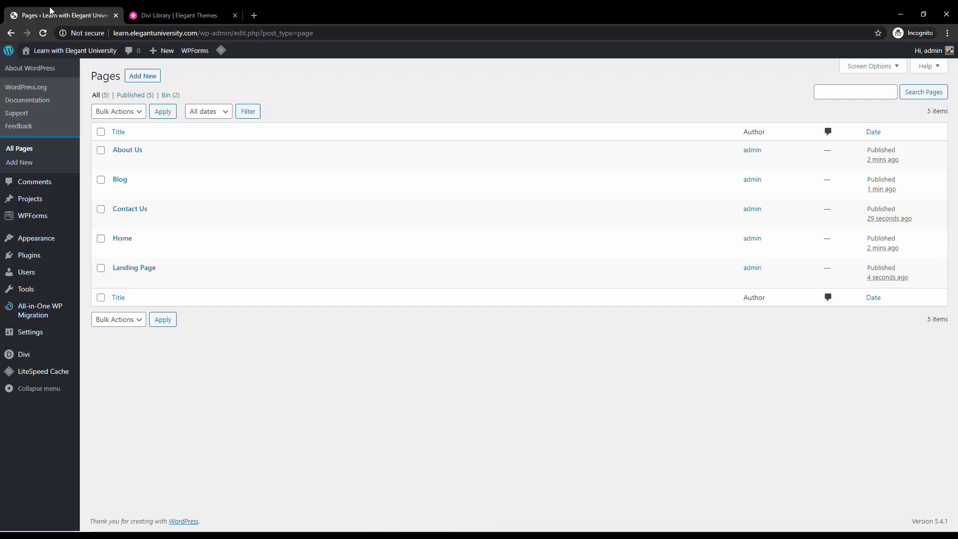
Step: Check the remaining layouts in the Divi Library's Agency pack and add a new page titled Portfolio
click(178, 16)
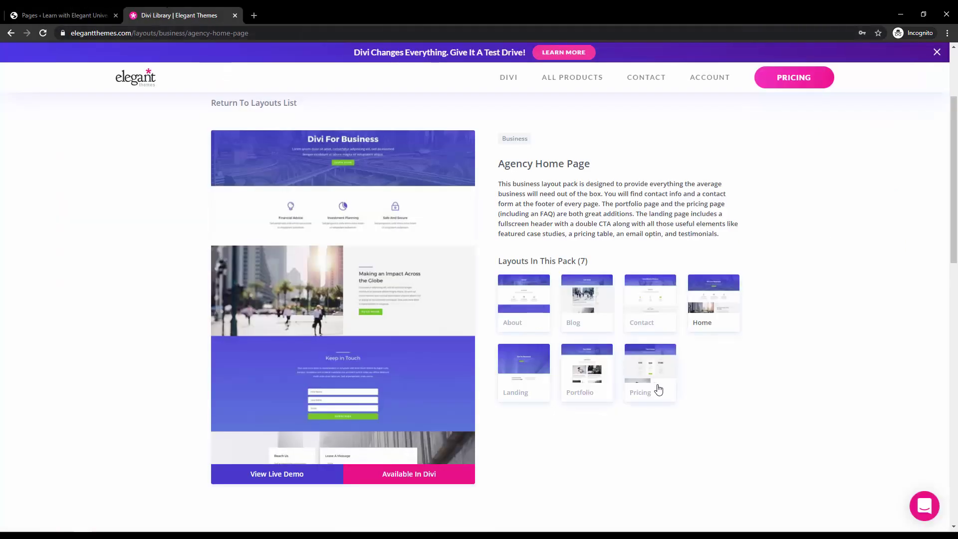
click(43, 11)
click(190, 18)
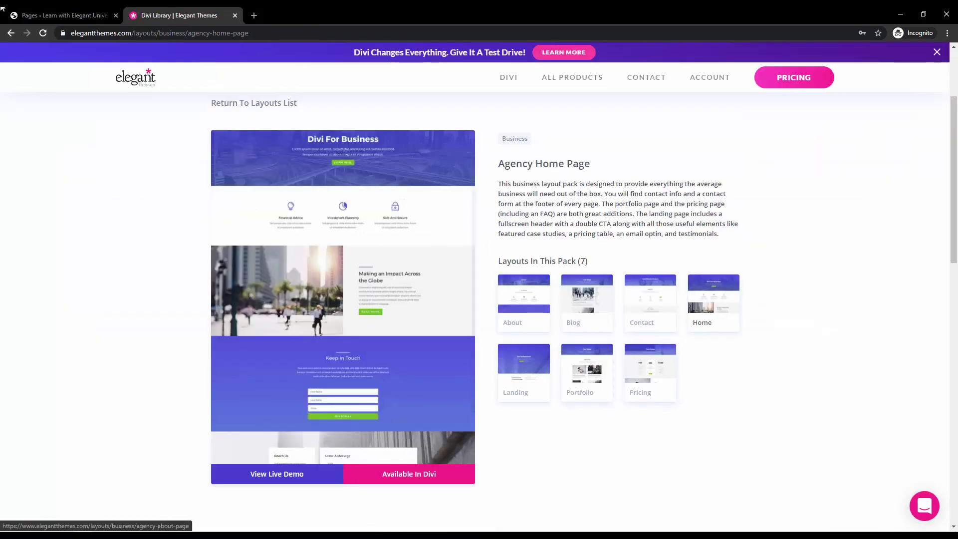
click(28, 11)
click(143, 78)
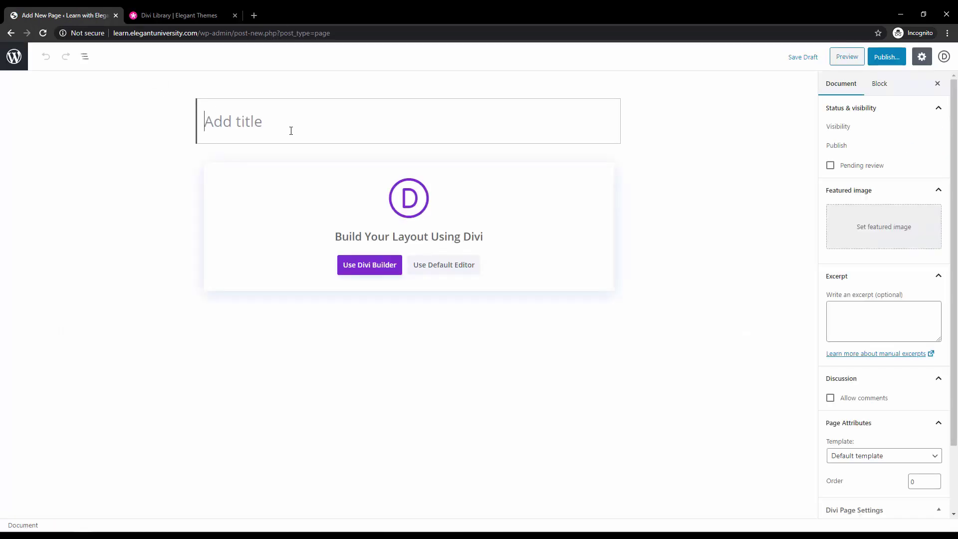
text(Portfolio)
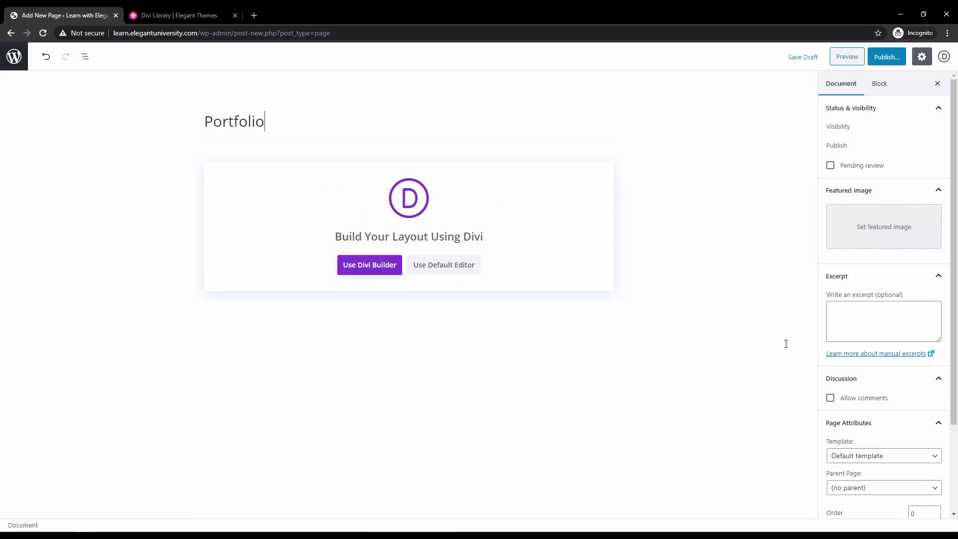
Step: Publish the Portfolio page with the Blank Page template and return to the page list
click(887, 455)
click(848, 477)
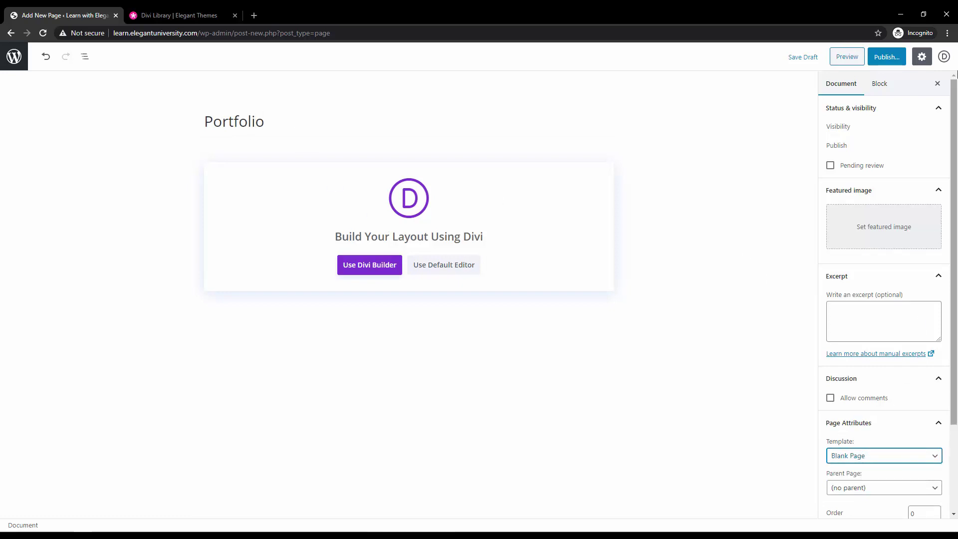
click(886, 56)
click(885, 56)
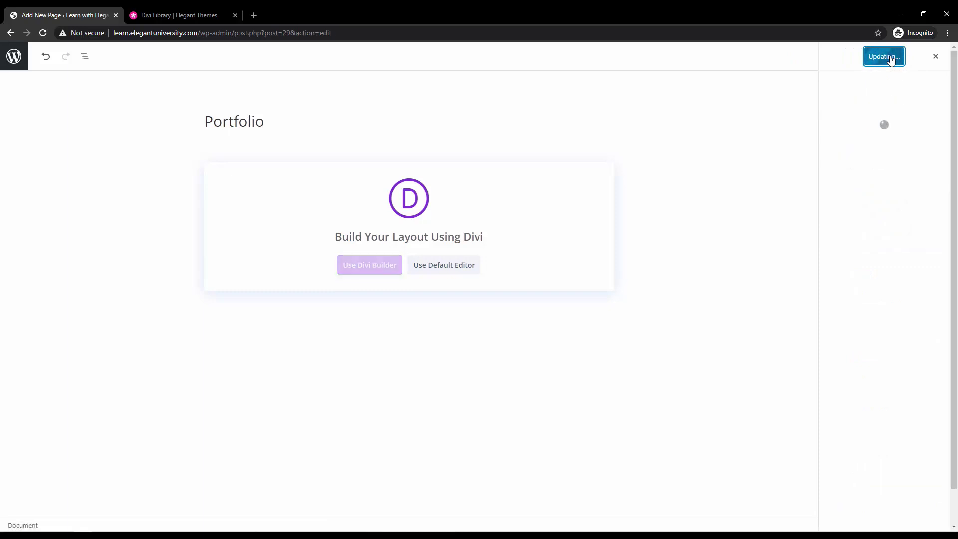
click(10, 63)
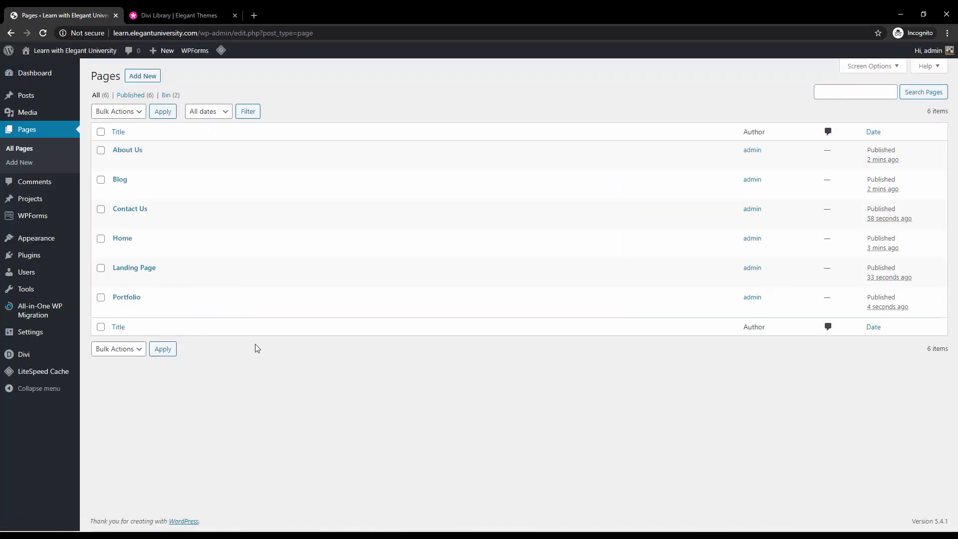
Step: Add a page titled Pricing, publish it with the Blank Page template, and return to the page list
click(138, 78)
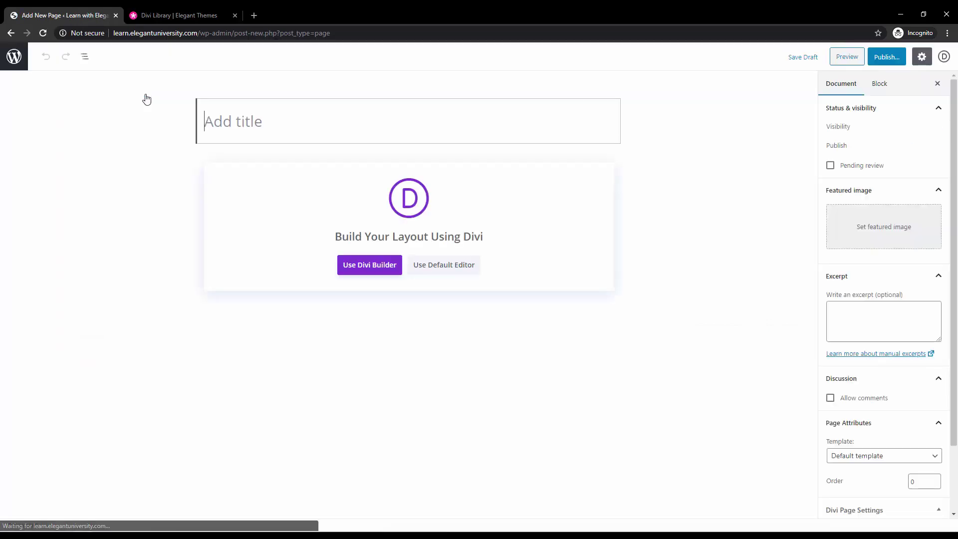
text(Pricing)
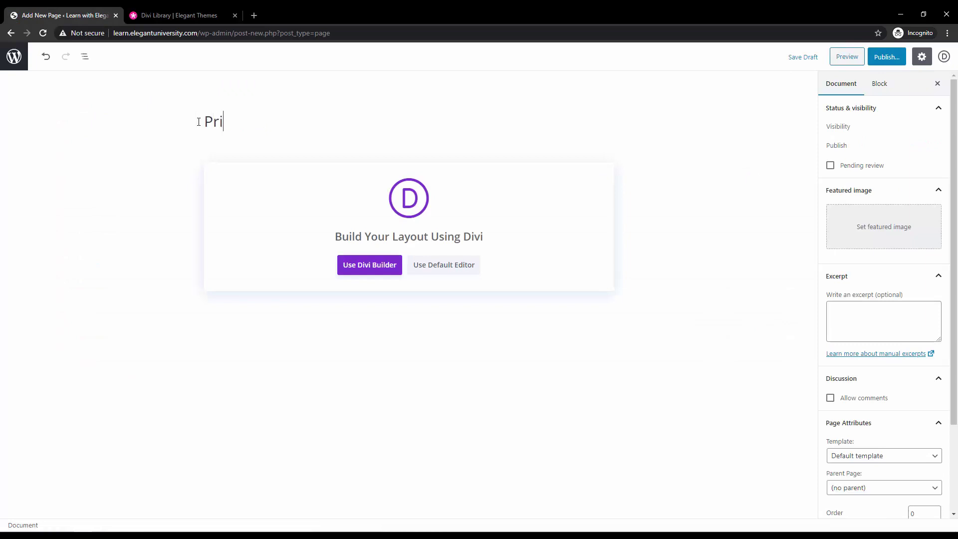
click(868, 455)
click(853, 474)
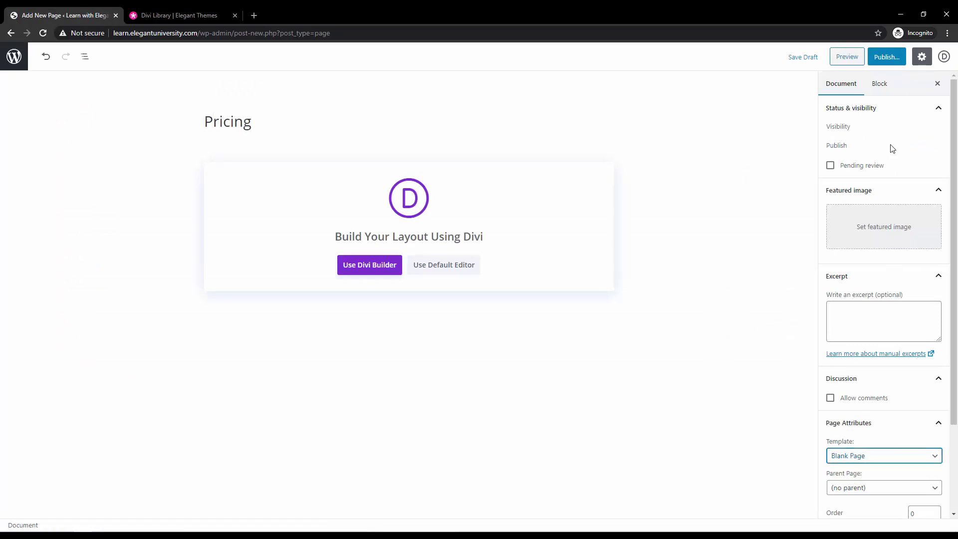
click(886, 57)
click(884, 56)
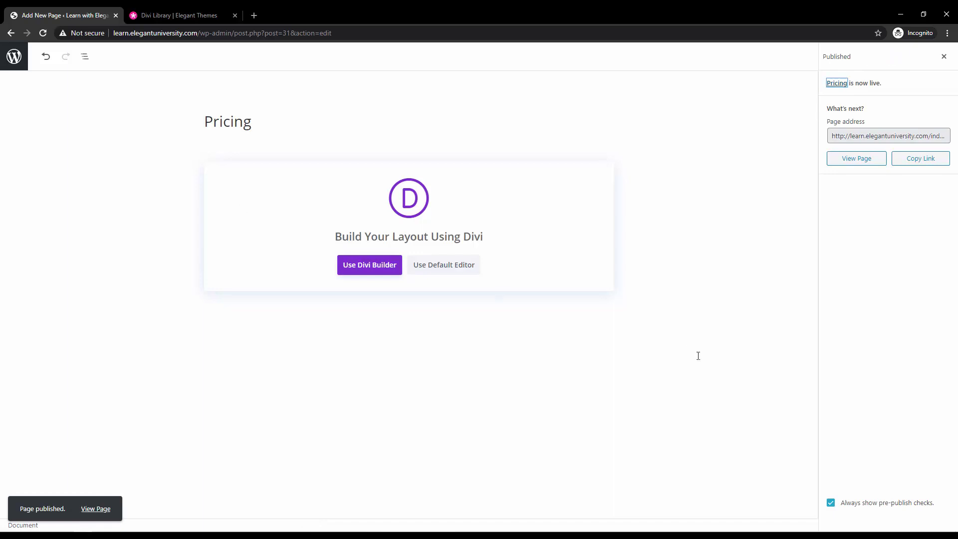
click(16, 57)
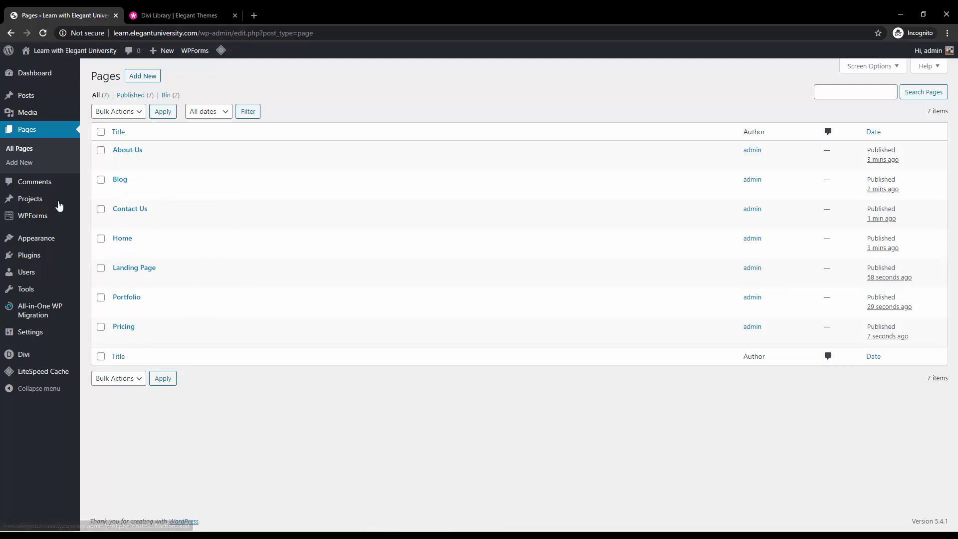
Step: In the Reading settings, make the homepage display a static page, choose Home as the homepage, and save the changes
mouse_move(29, 338)
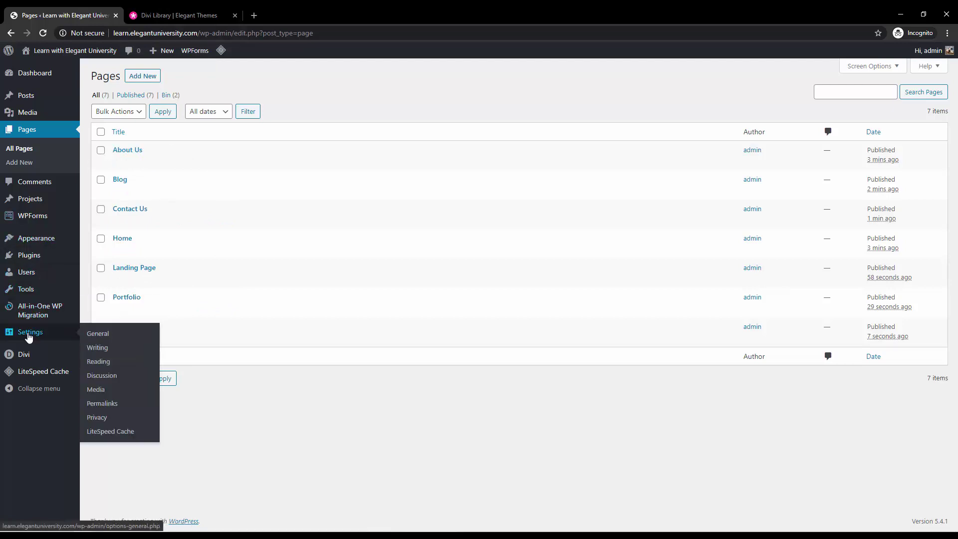
click(103, 364)
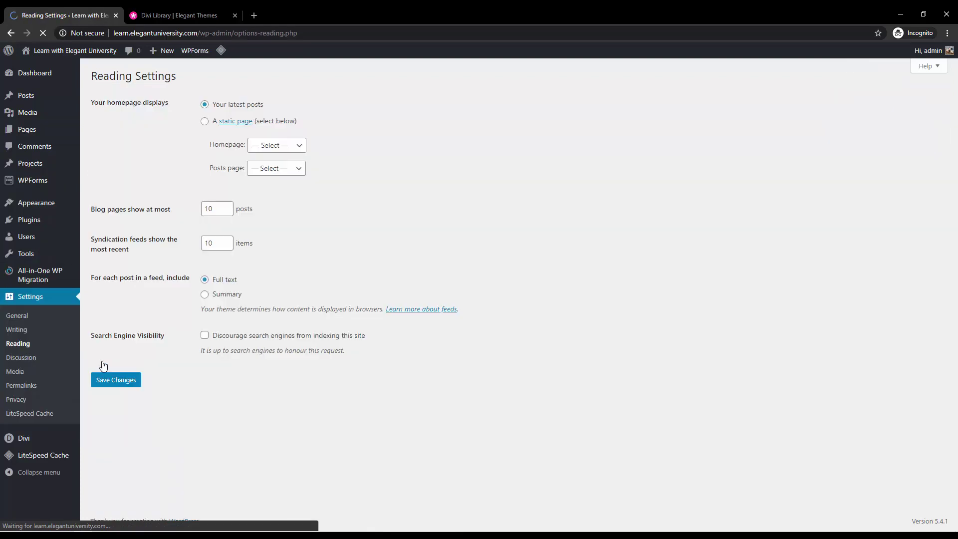
click(205, 122)
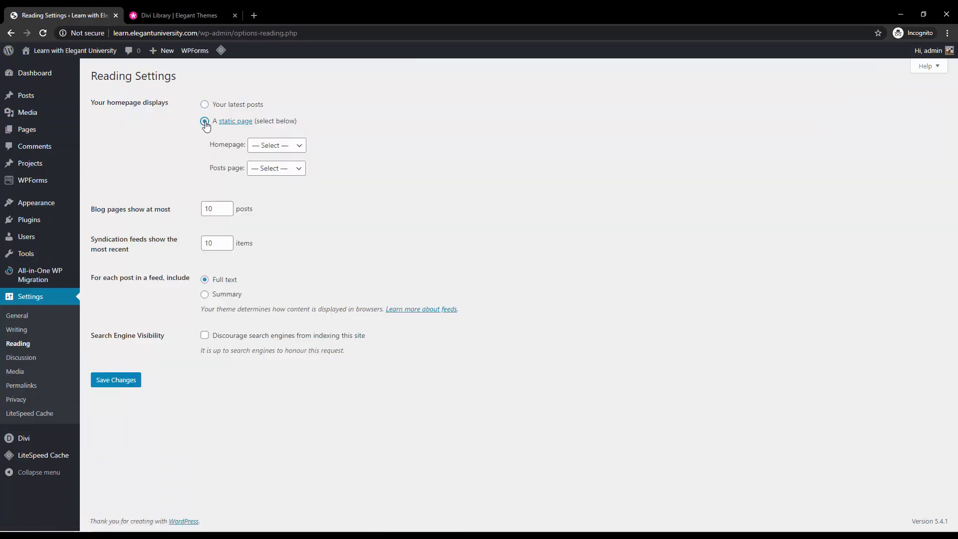
drag(93, 103, 169, 104)
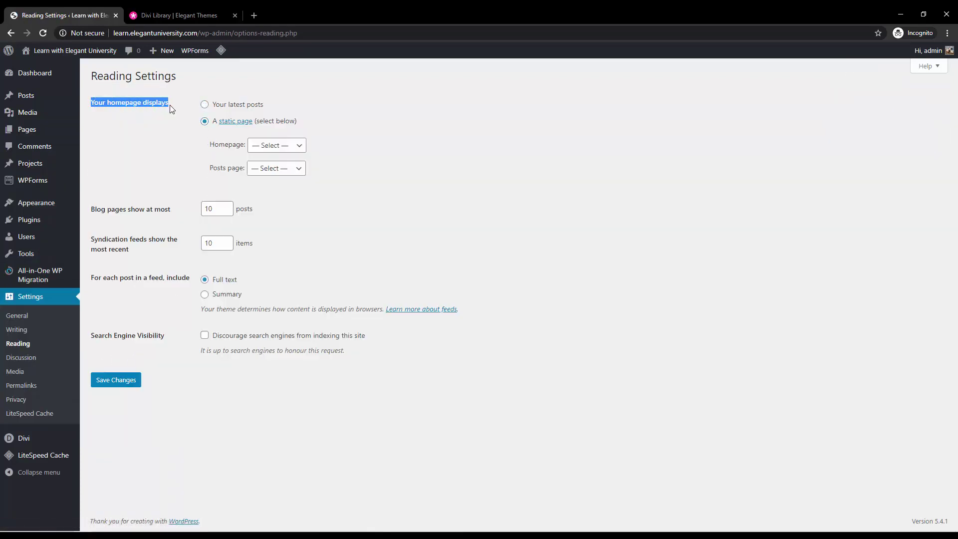
click(261, 151)
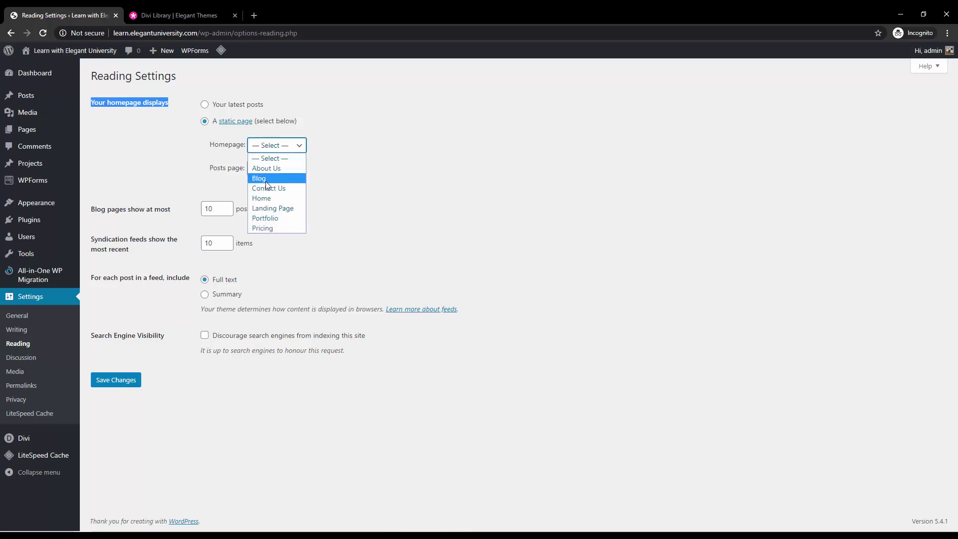
click(267, 196)
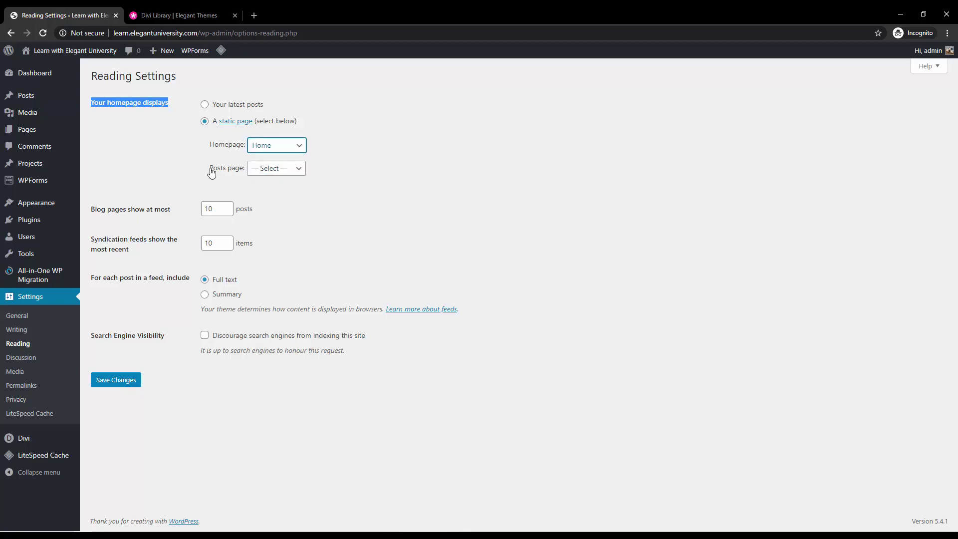
click(264, 173)
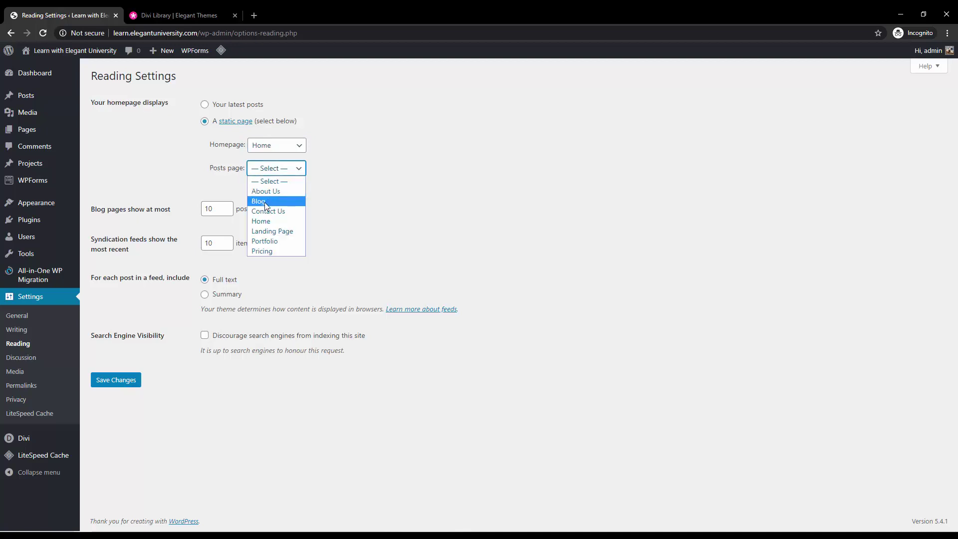
click(206, 185)
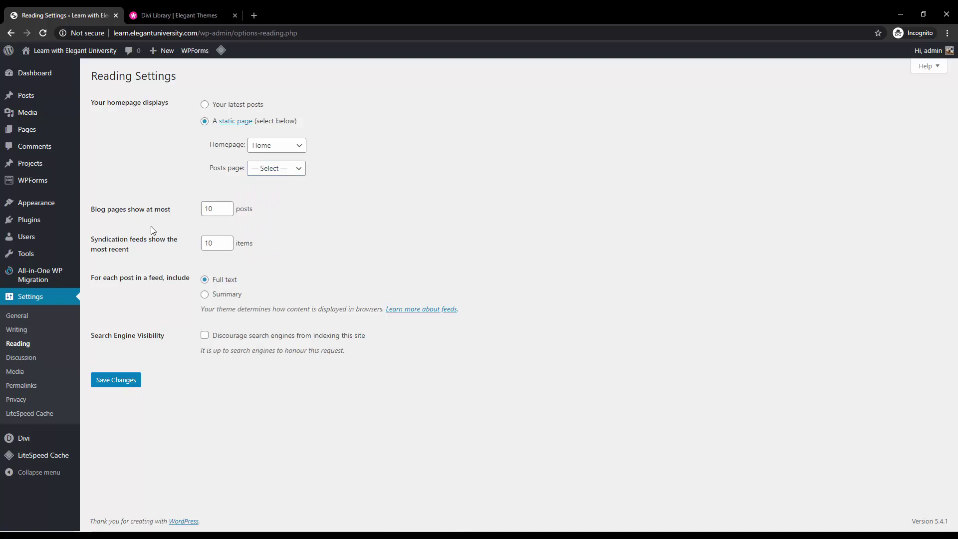
click(133, 382)
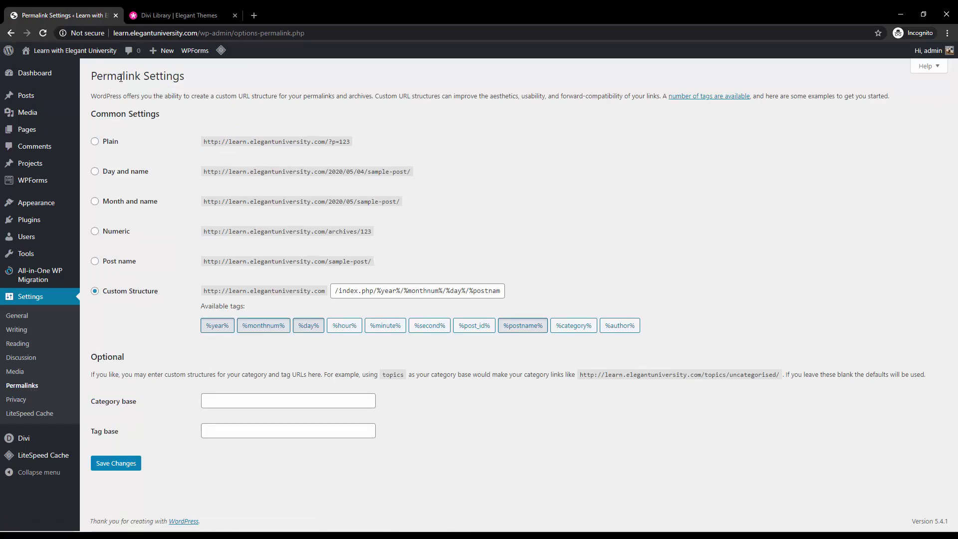
Step: Set the site's permalink structure to Post name and save the changes
click(130, 262)
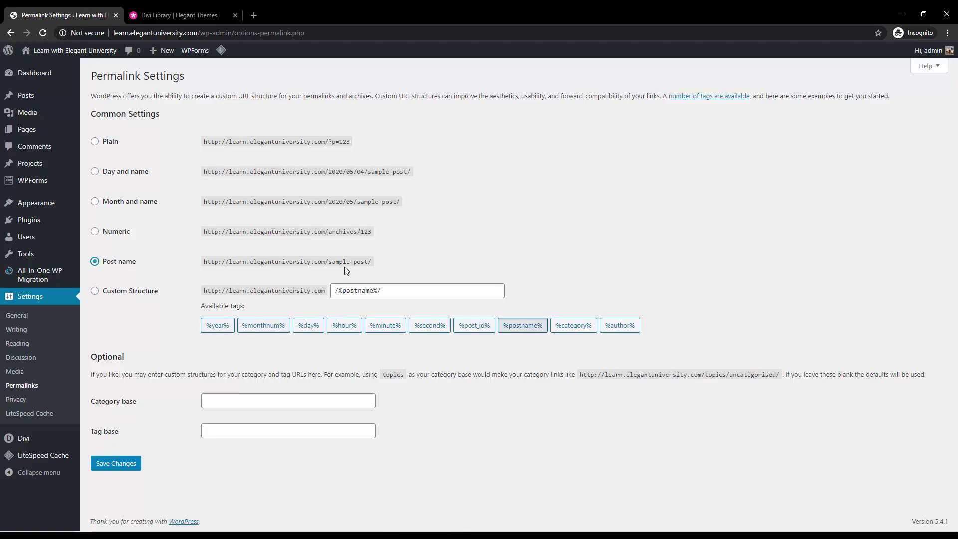
drag(327, 260, 373, 264)
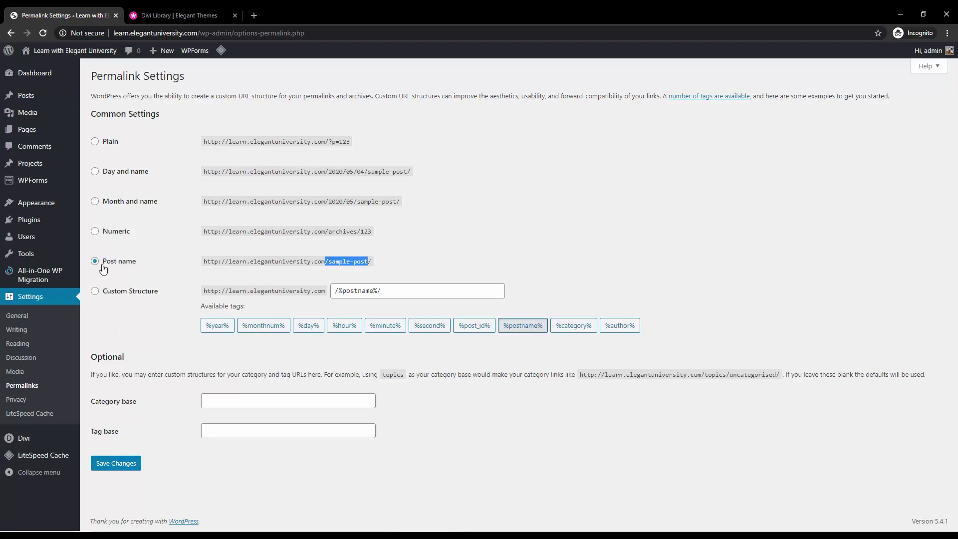
click(109, 463)
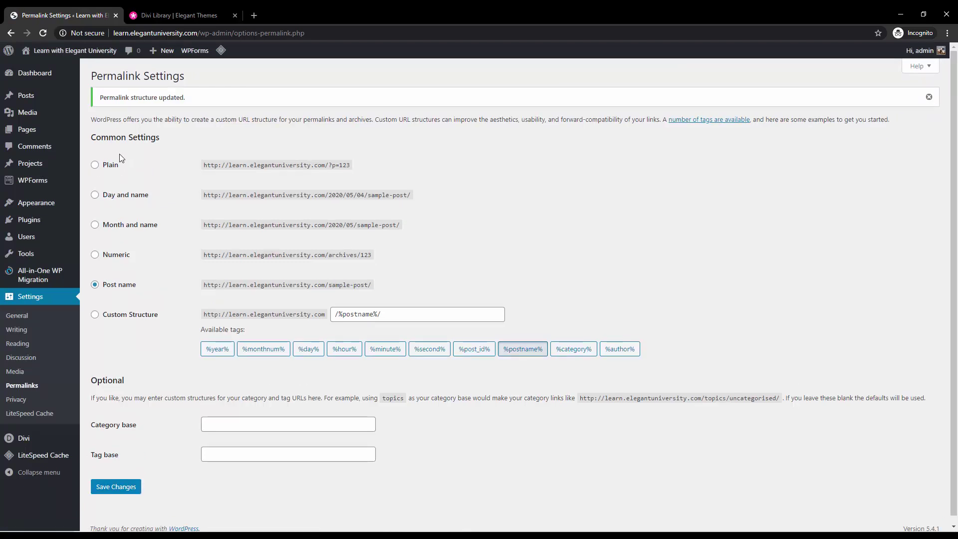
Step: View the Home front page in a separate browser tab and return to the page list
mouse_move(60, 135)
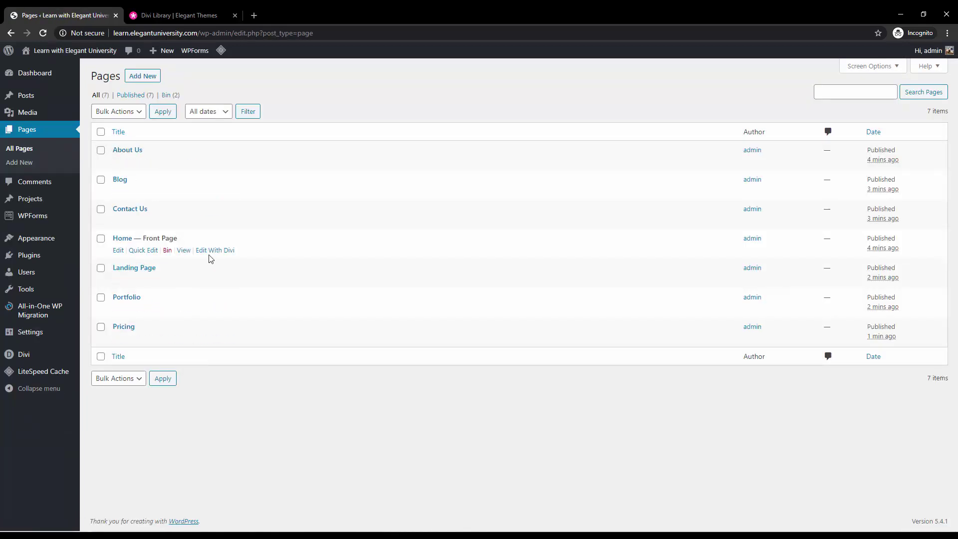
right_click(187, 251)
click(198, 259)
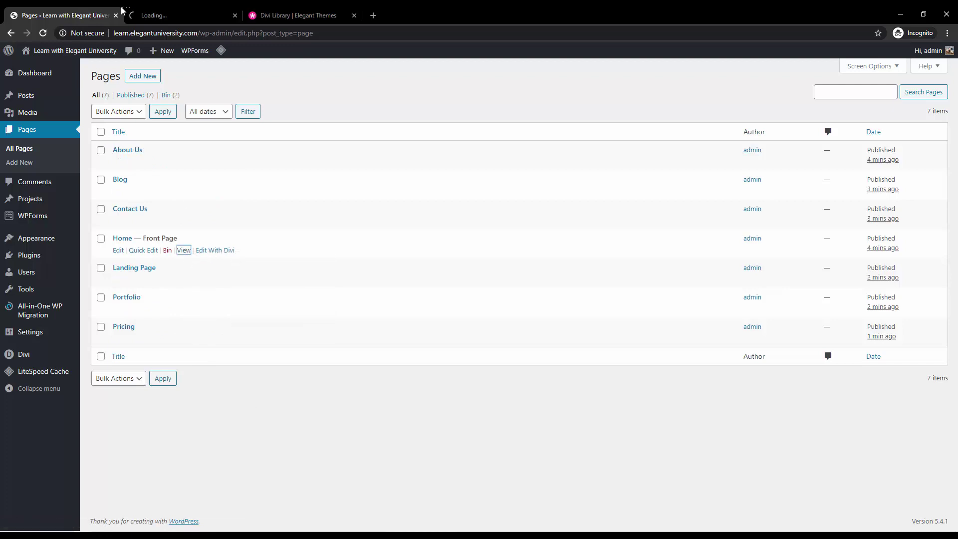
click(149, 15)
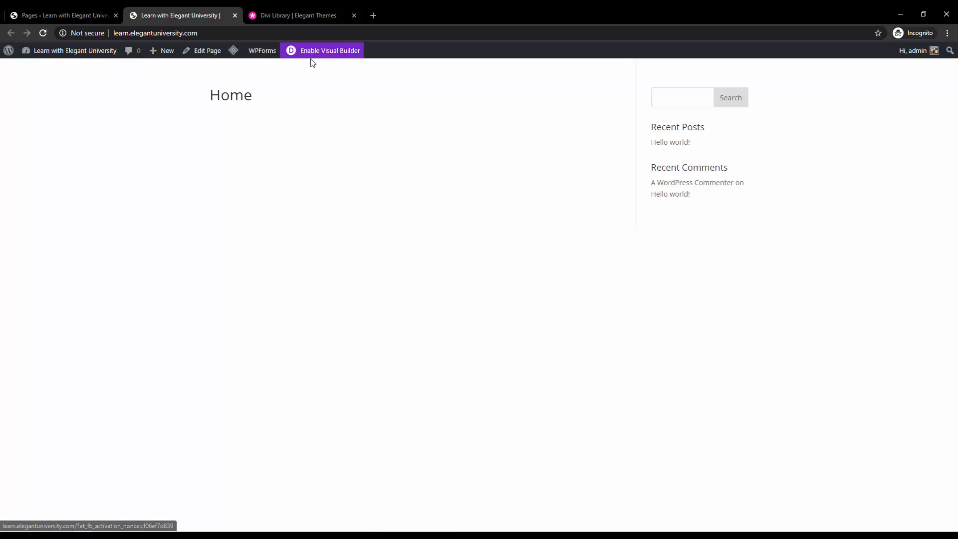
click(34, 17)
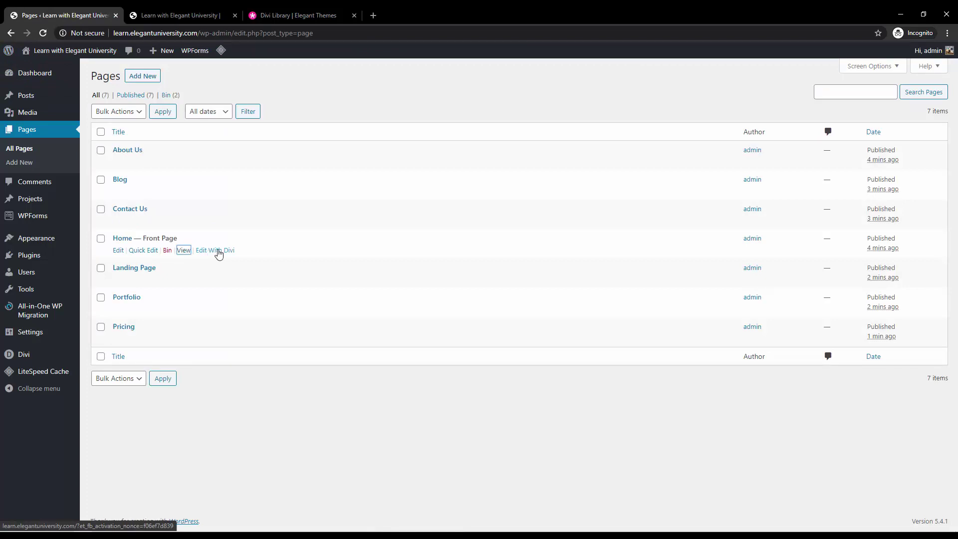
Step: Open the Home page for editing and launch it in the Divi Builder
click(118, 250)
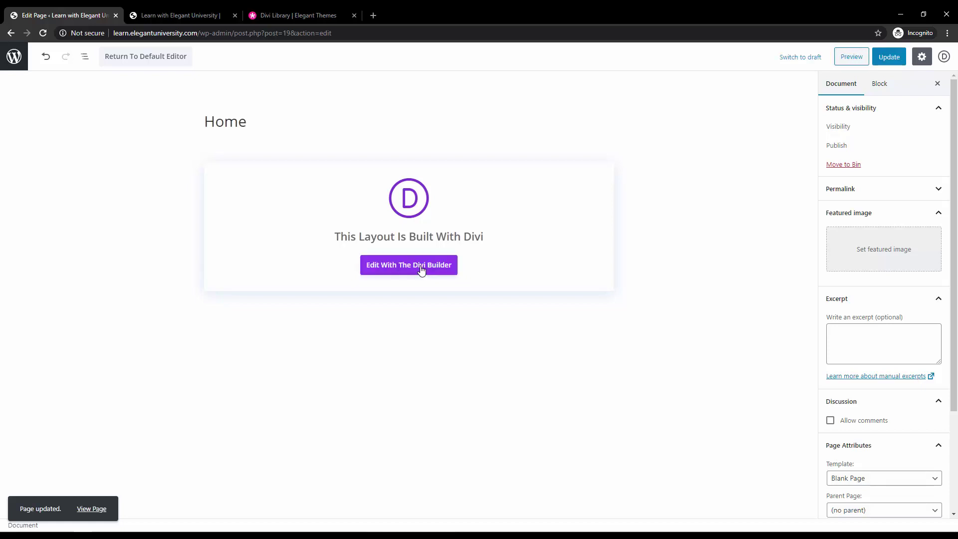
click(199, 12)
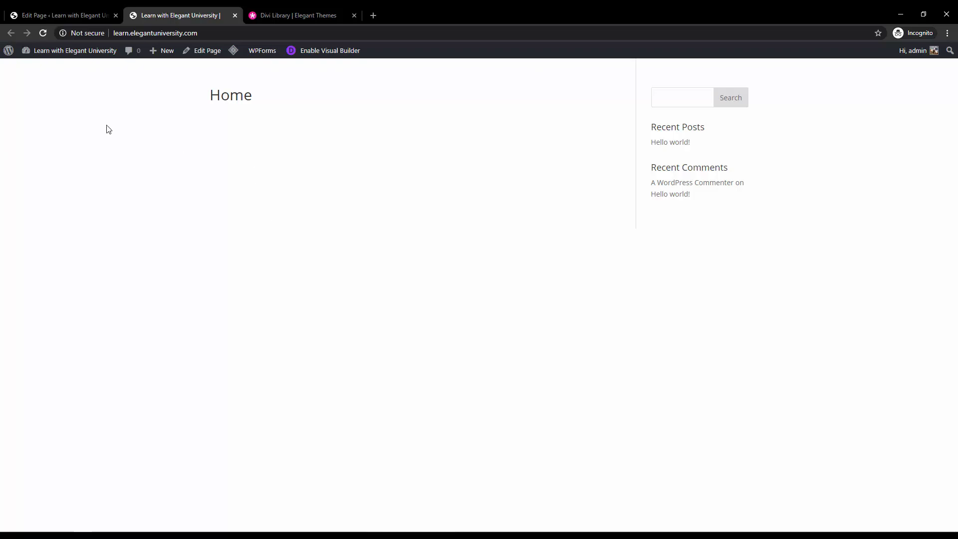
click(85, 11)
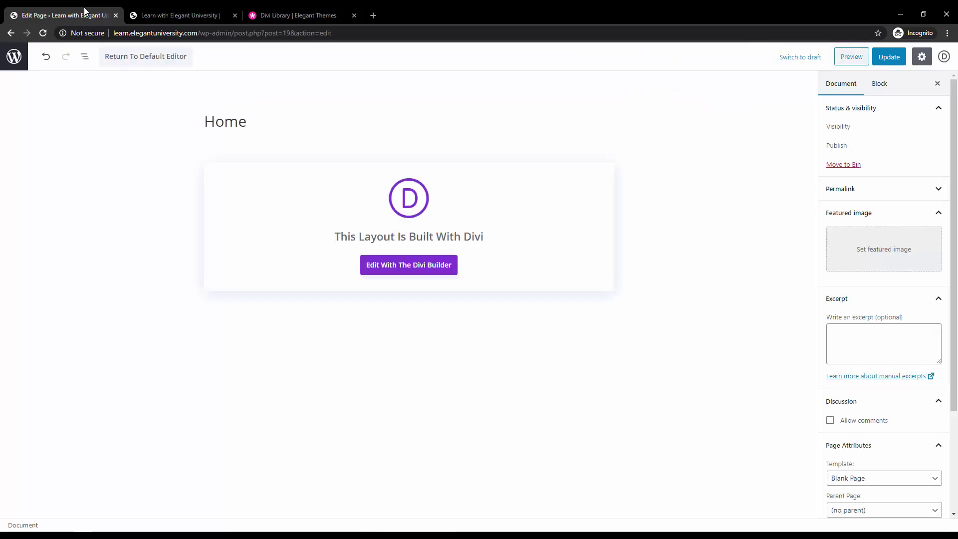
click(431, 268)
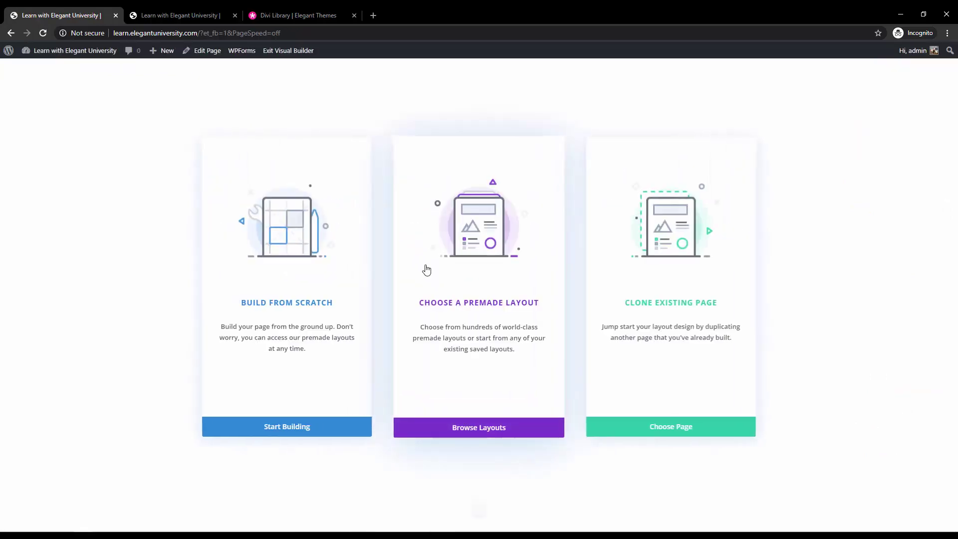
Step: Load the premade Home layout from the Agency layout pack into the Home page and save it
click(195, 11)
click(289, 10)
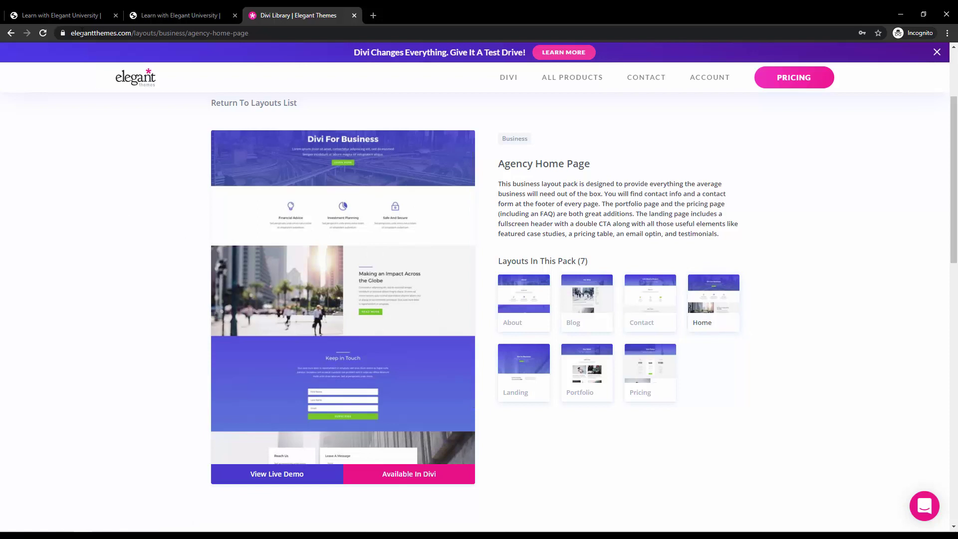
click(75, 16)
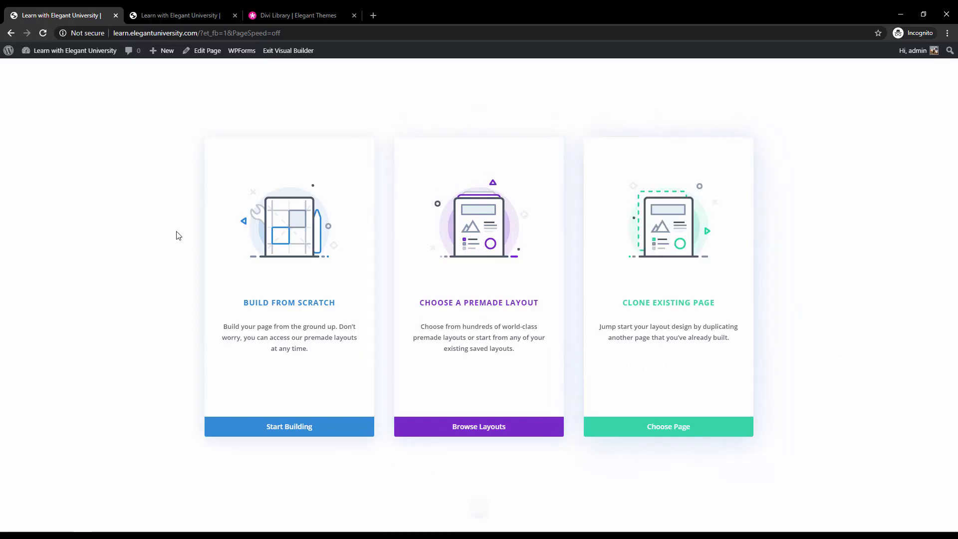
click(482, 432)
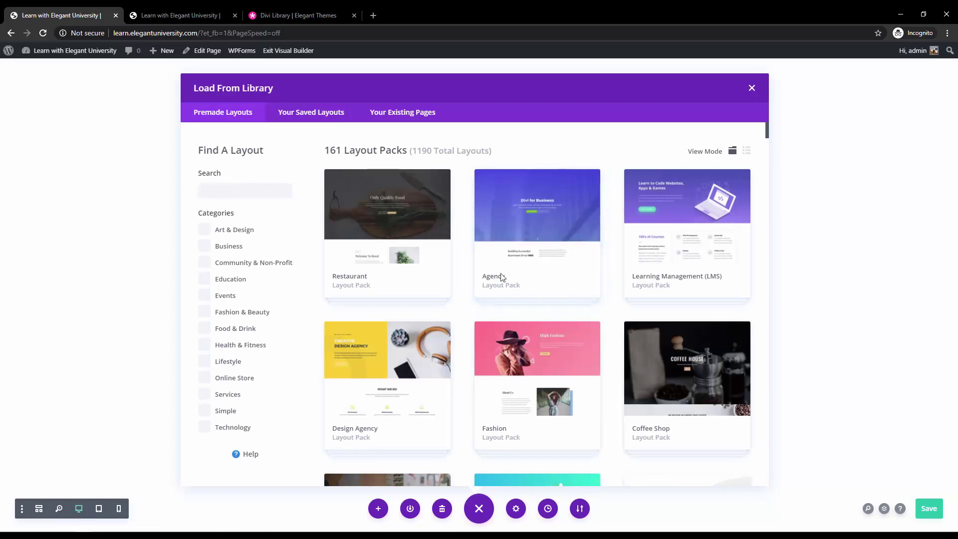
click(579, 294)
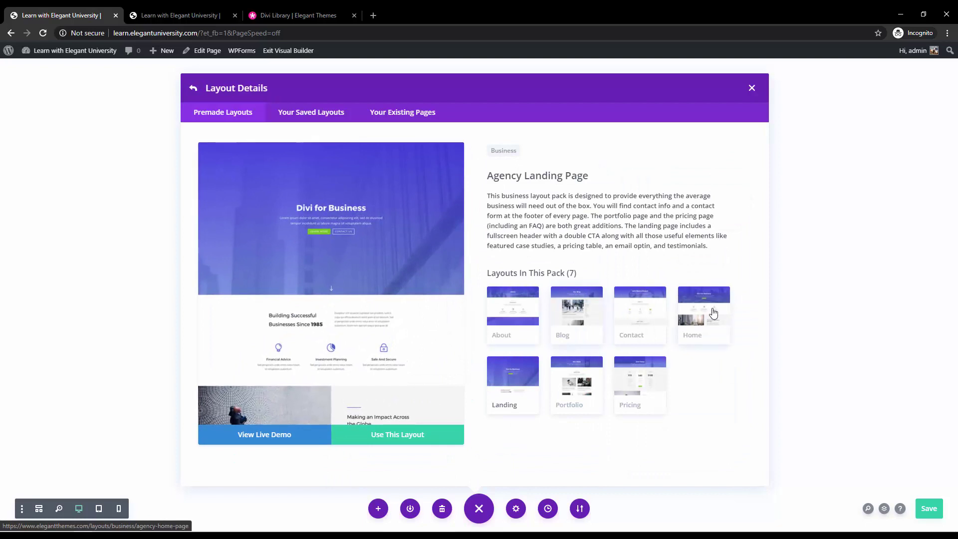
click(713, 312)
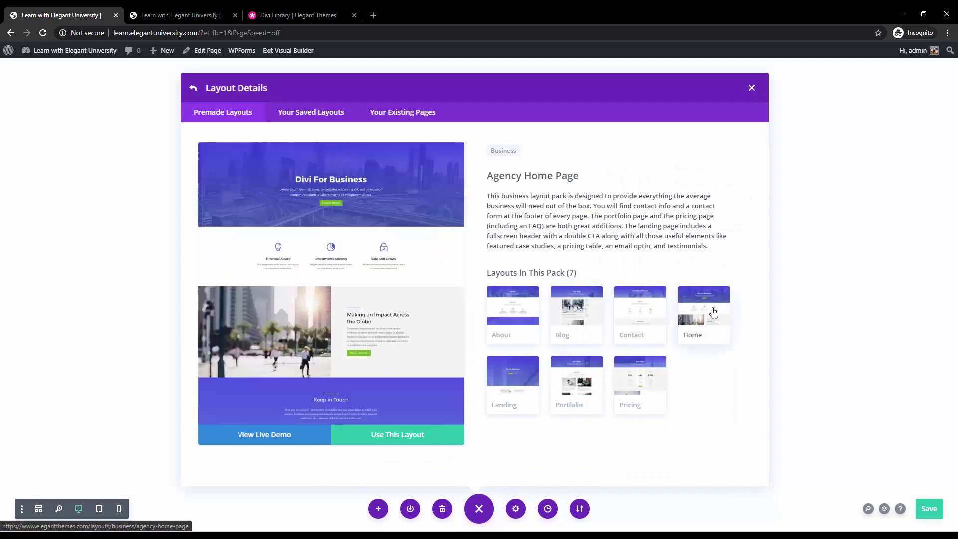
click(382, 438)
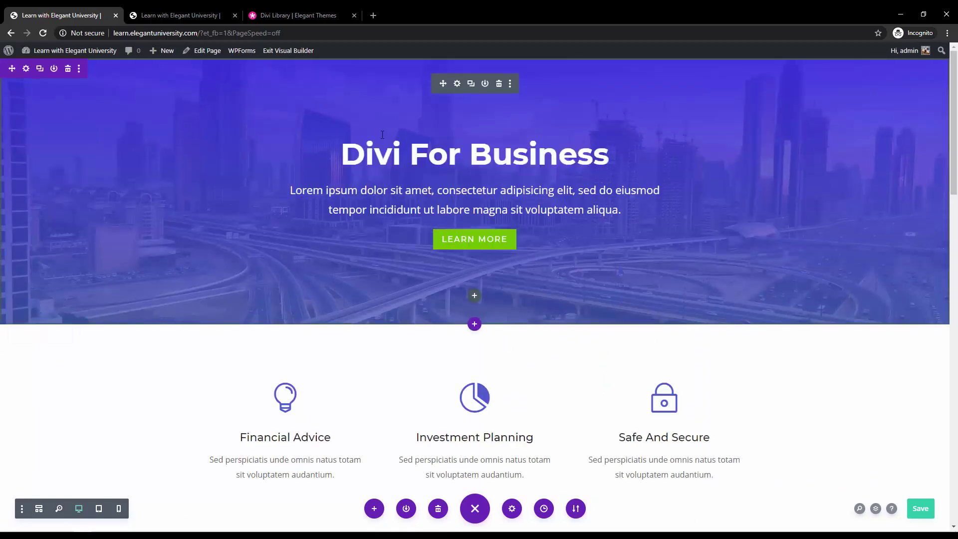
click(915, 514)
Step: Reload the live Home page and review its sections down to the contact form
click(184, 11)
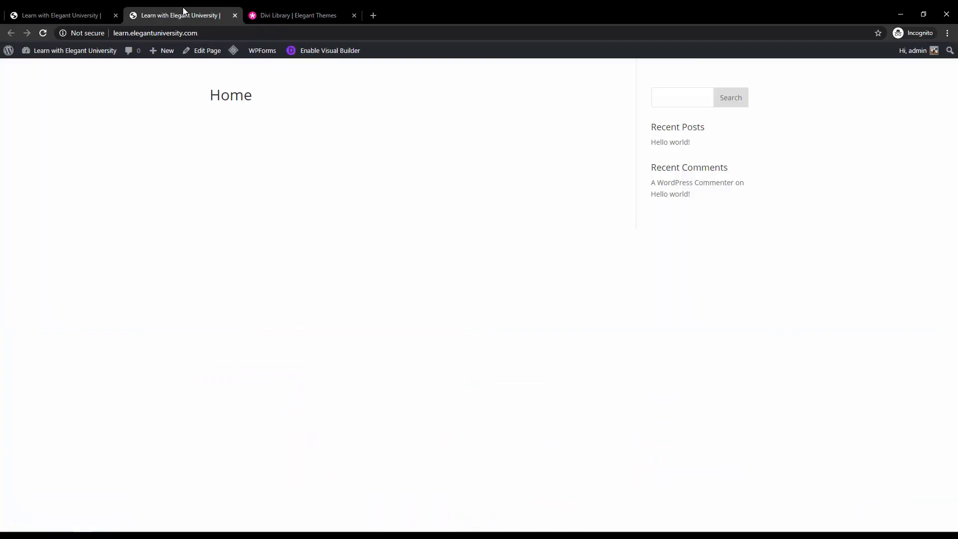
click(43, 36)
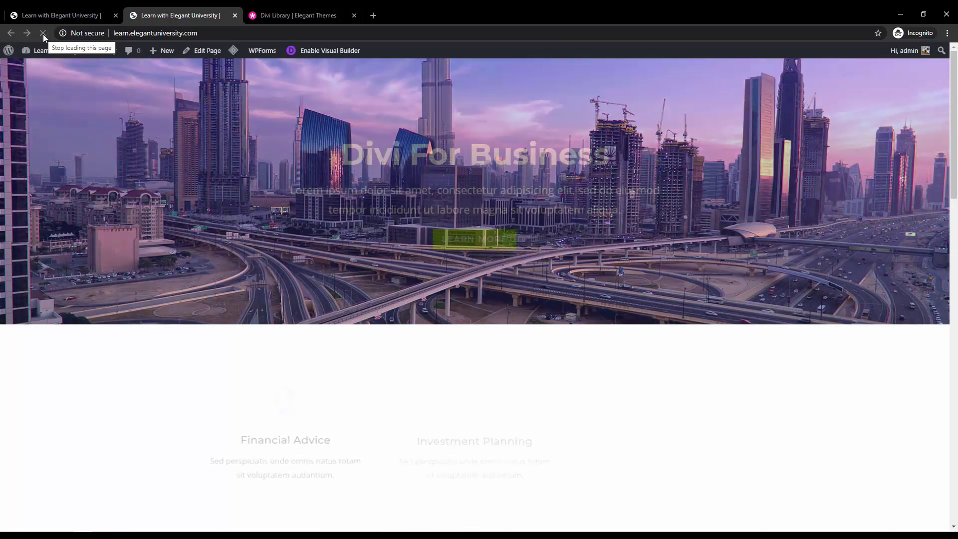
scroll(629, 226, down, 15)
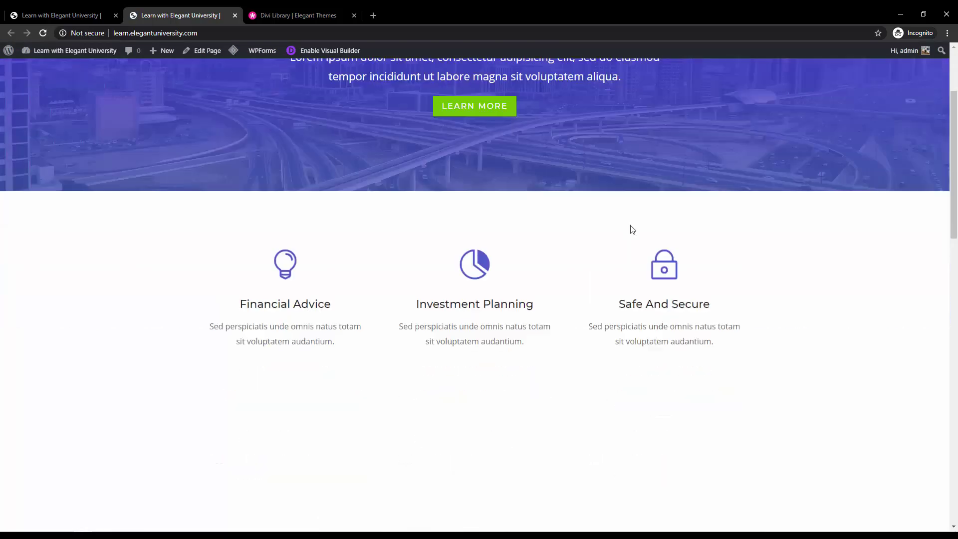
scroll(629, 232, down, 4)
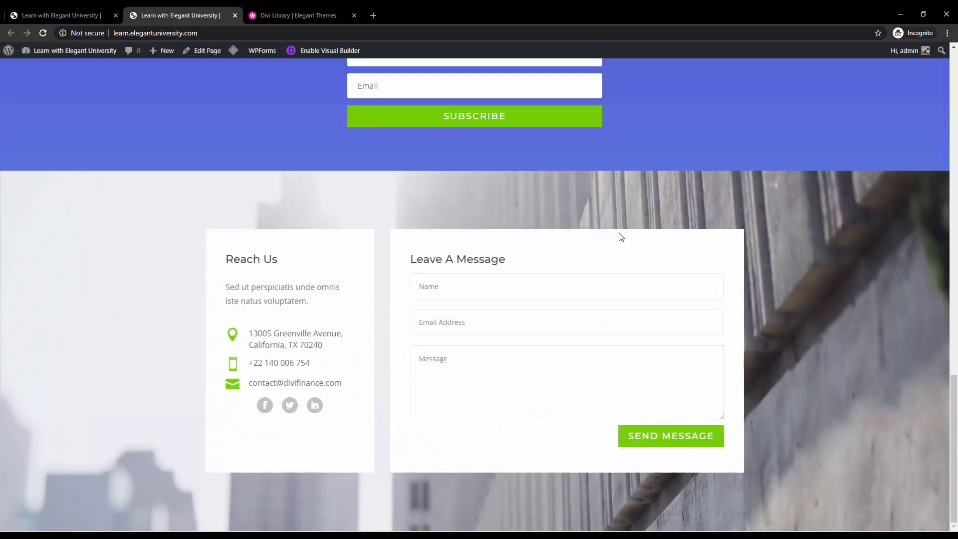
scroll(606, 239, up, 20)
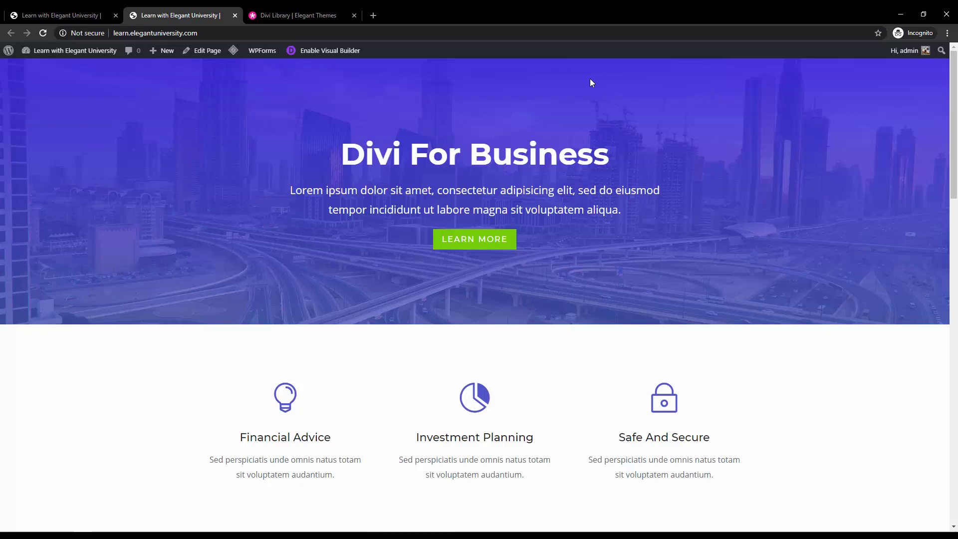
Step: Return to the Home page in the builder and examine the controls of its modules, rows and sections
click(40, 11)
mouse_move(131, 179)
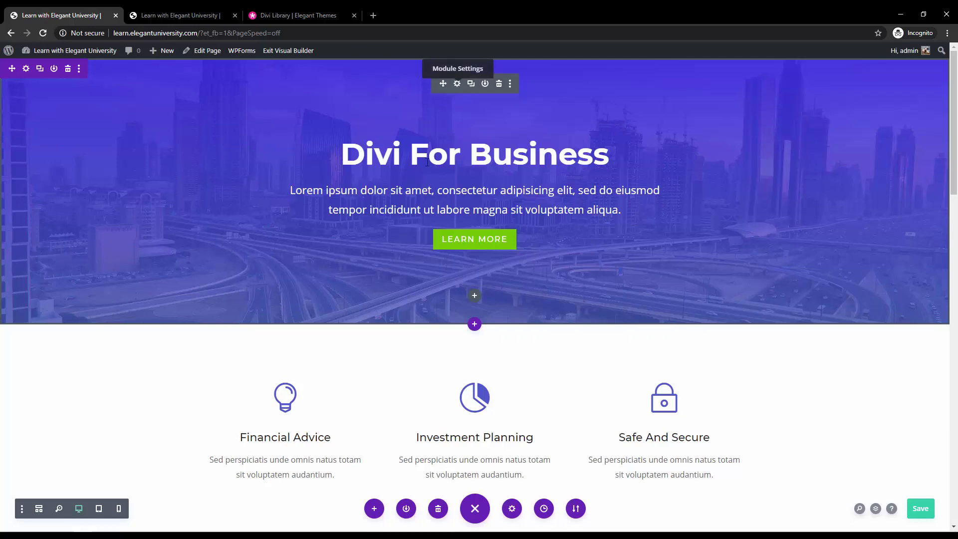
scroll(353, 342, down, 3)
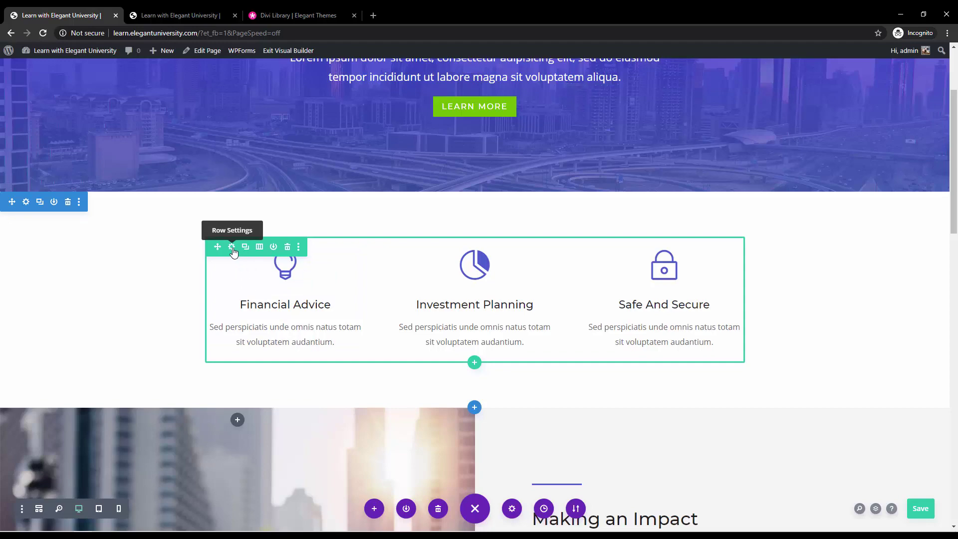
scroll(233, 252, down, 4)
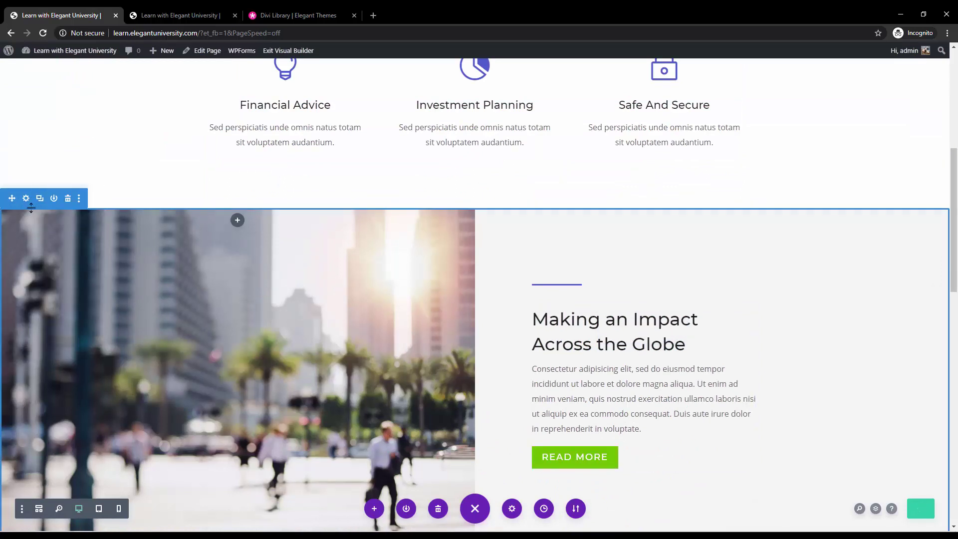
scroll(27, 202, down, 1)
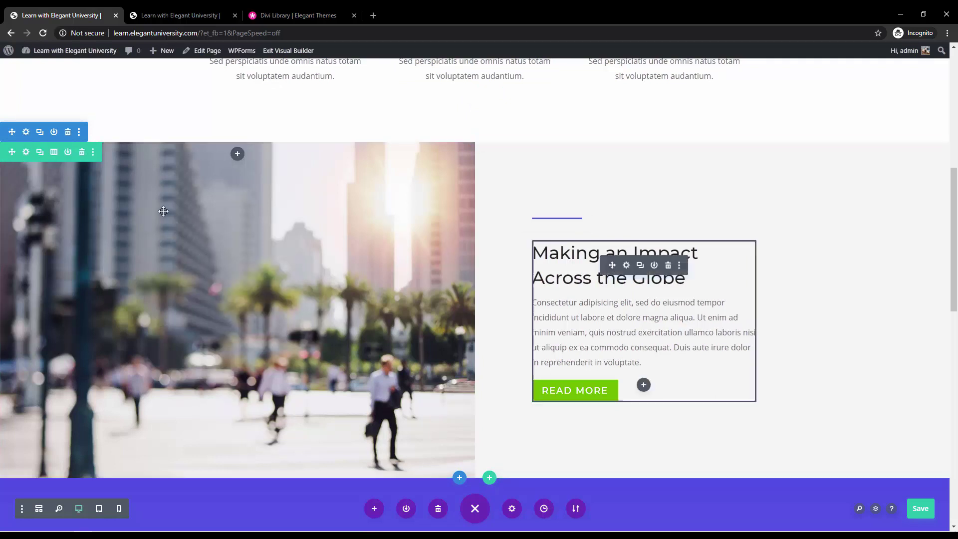
Step: Examine the column layouts of the rows in the image section and contact section, and look over the Keep in Touch section
click(54, 153)
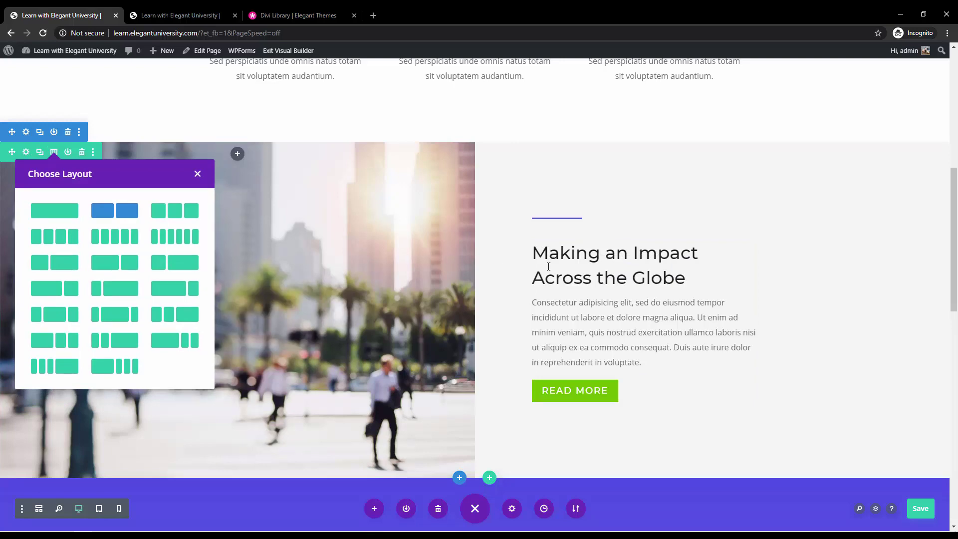
click(197, 174)
scroll(245, 262, down, 10)
scroll(380, 210, up, 1)
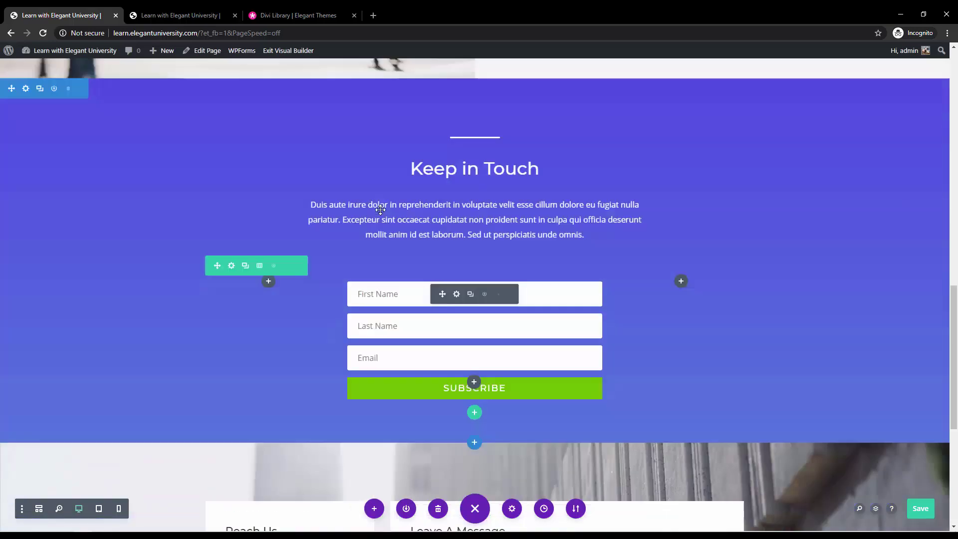
scroll(380, 210, up, 1)
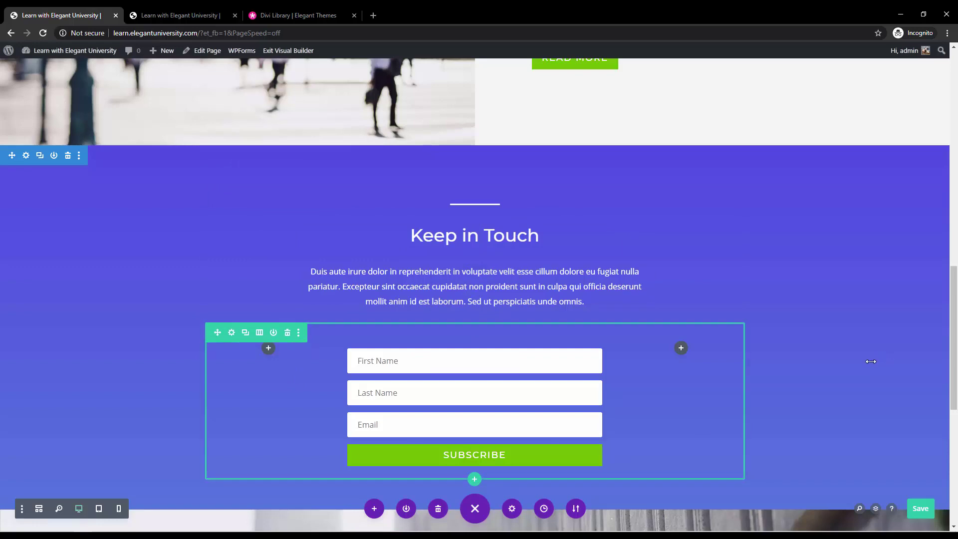
scroll(855, 354, down, 3)
scroll(851, 355, up, 3)
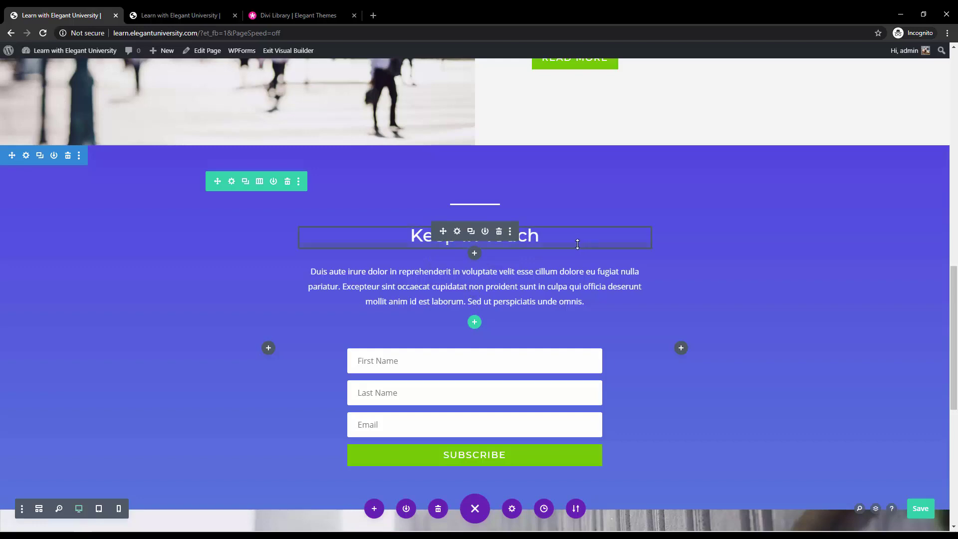
scroll(575, 245, down, 7)
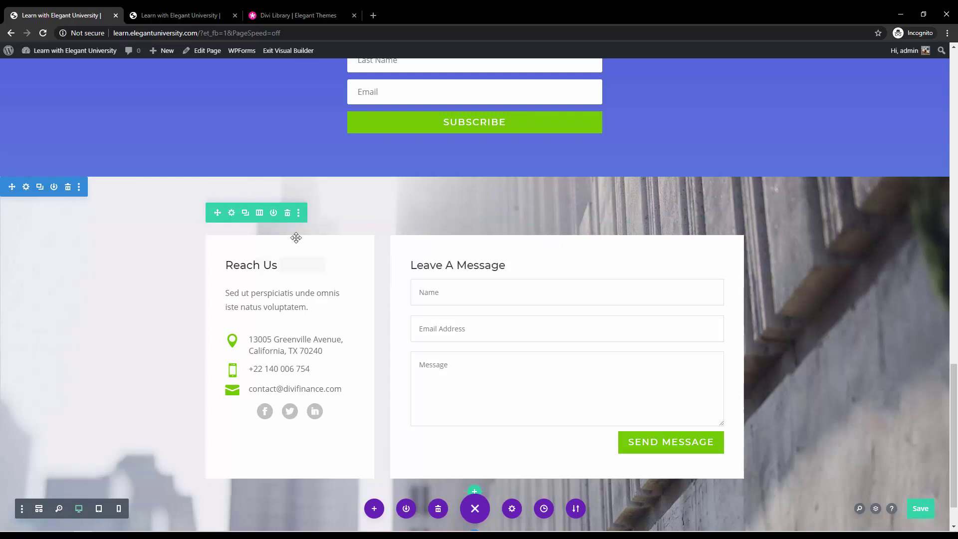
click(259, 215)
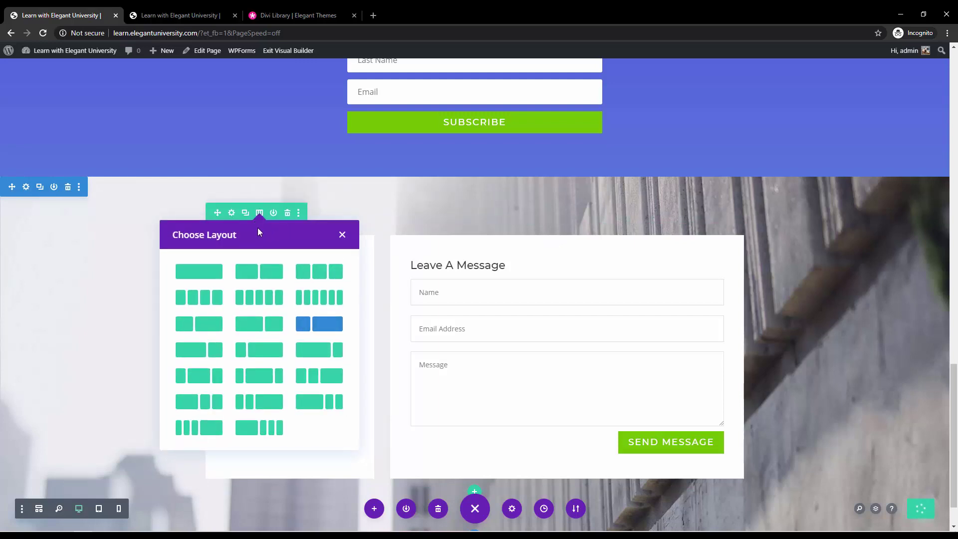
click(343, 235)
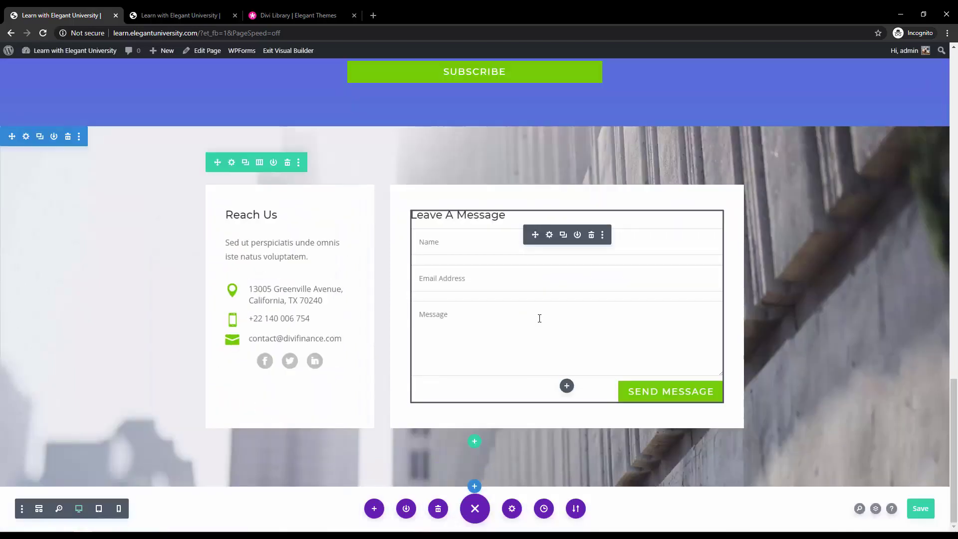
scroll(518, 329, up, 20)
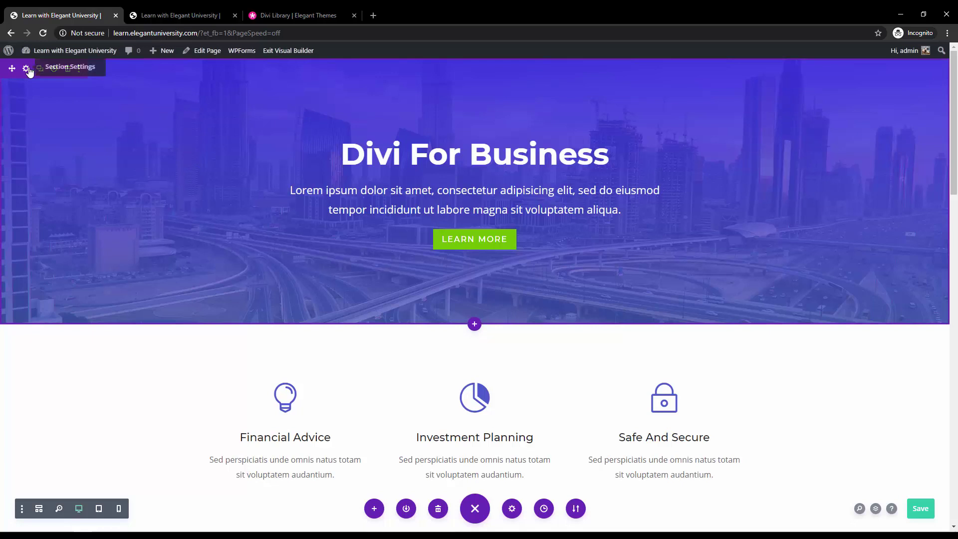
Step: Insert a fullwidth section containing a Fullwidth Menu module directly below the Divi For Business hero section
click(475, 324)
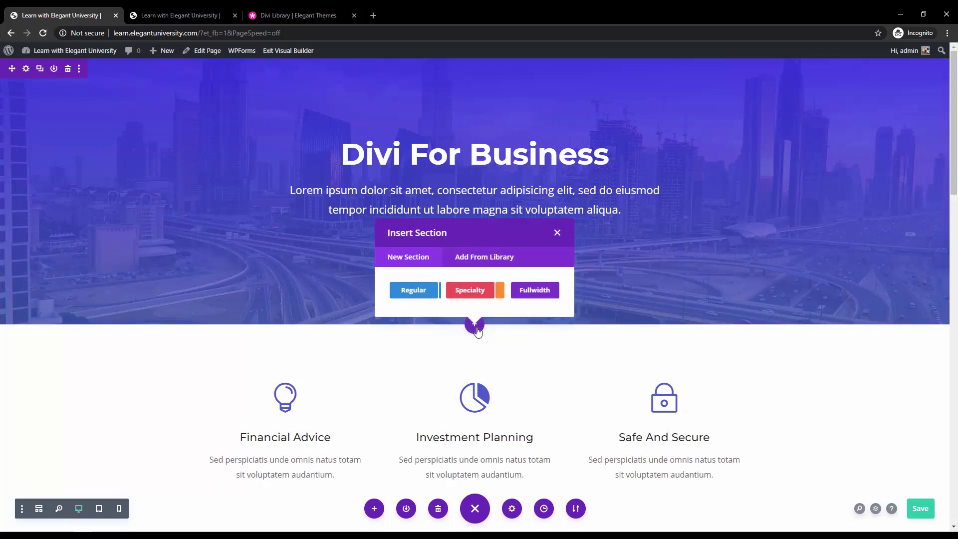
click(538, 295)
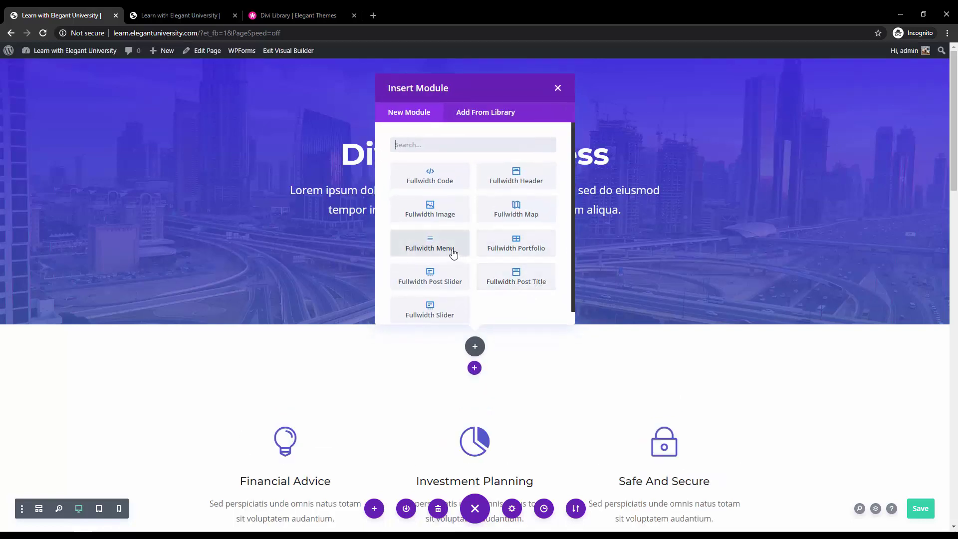
click(452, 254)
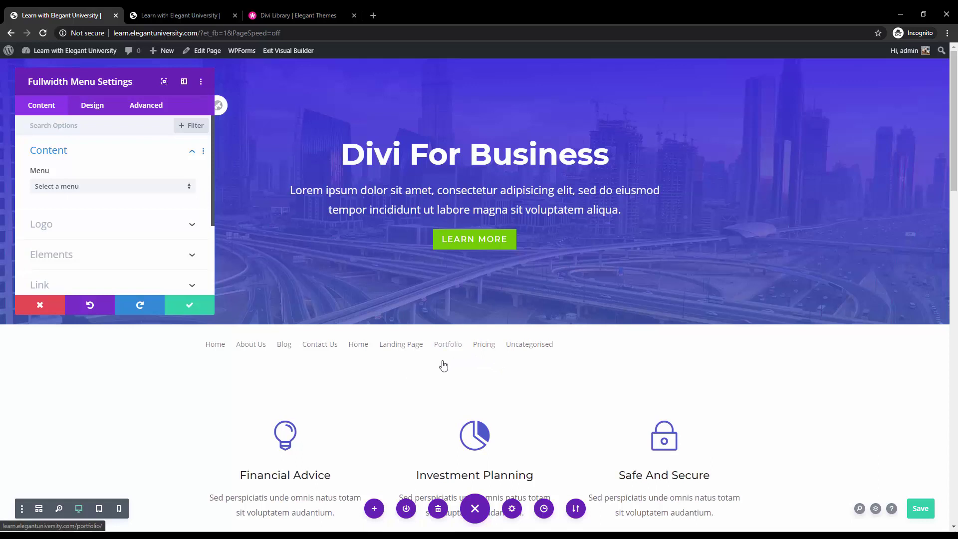
click(197, 309)
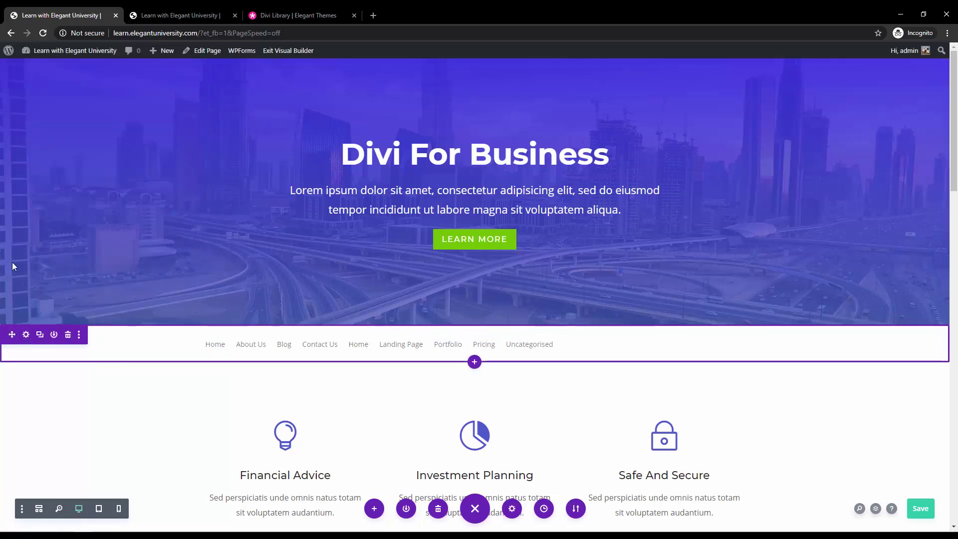
Step: Move the menu section above the Divi For Business hero section and save the Home page
drag(14, 266, 17, 61)
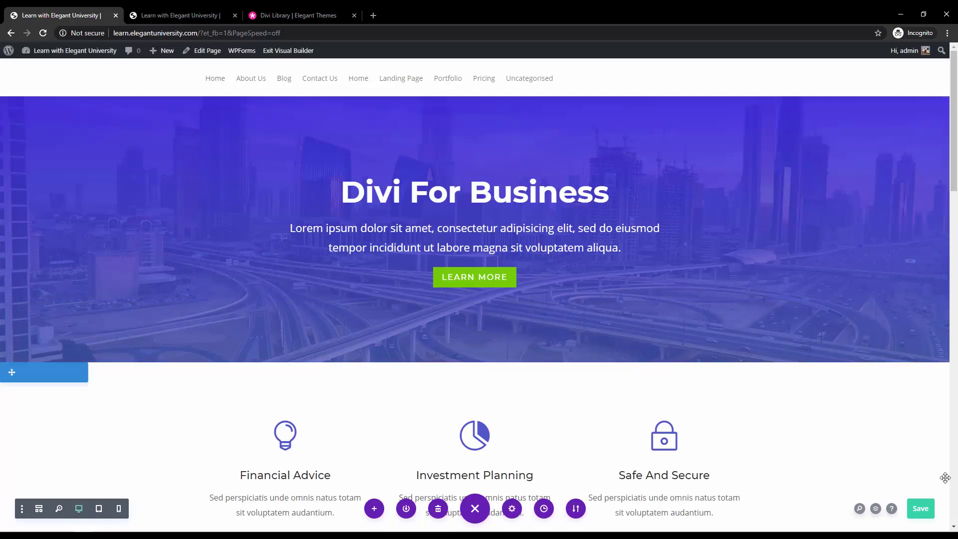
click(922, 510)
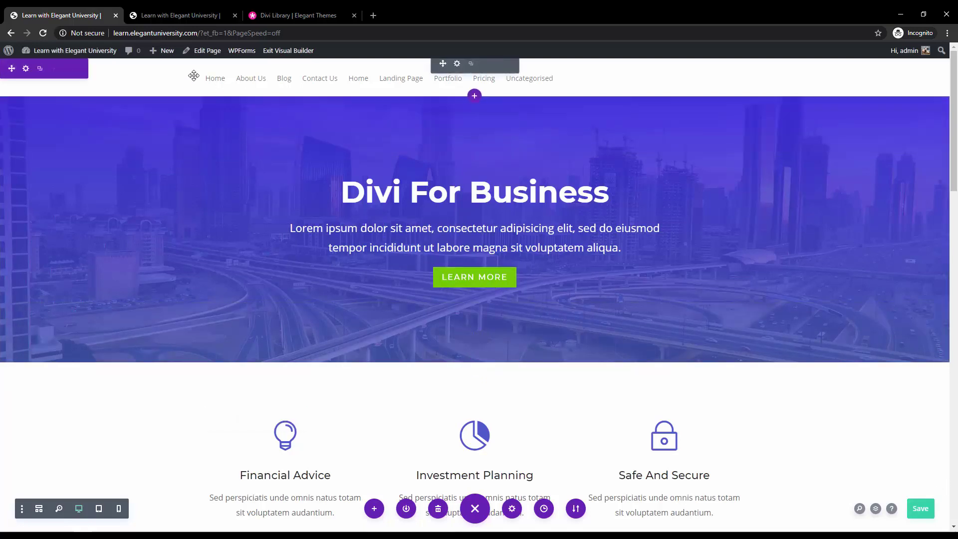
Step: Leave the Home page builder for the WordPress dashboard and open the list of all pages
click(278, 14)
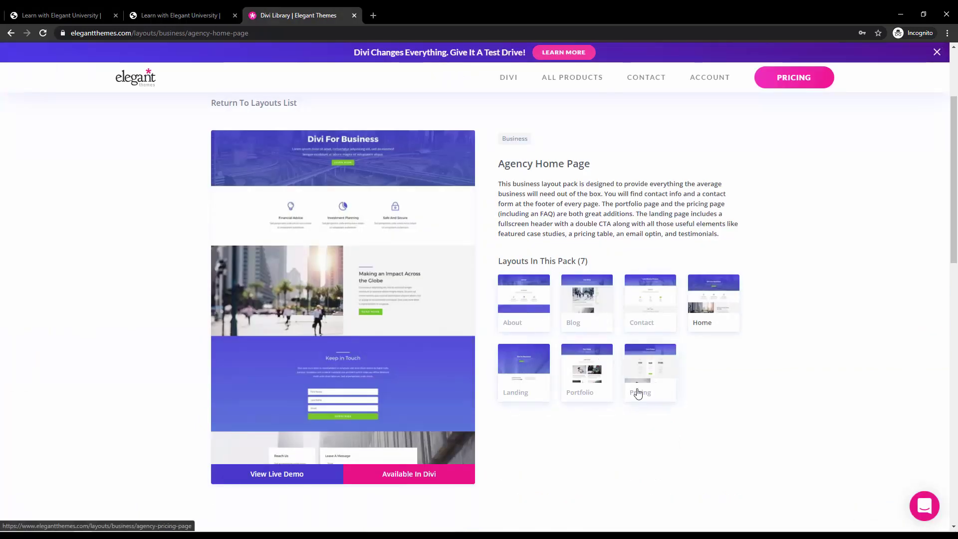
click(56, 11)
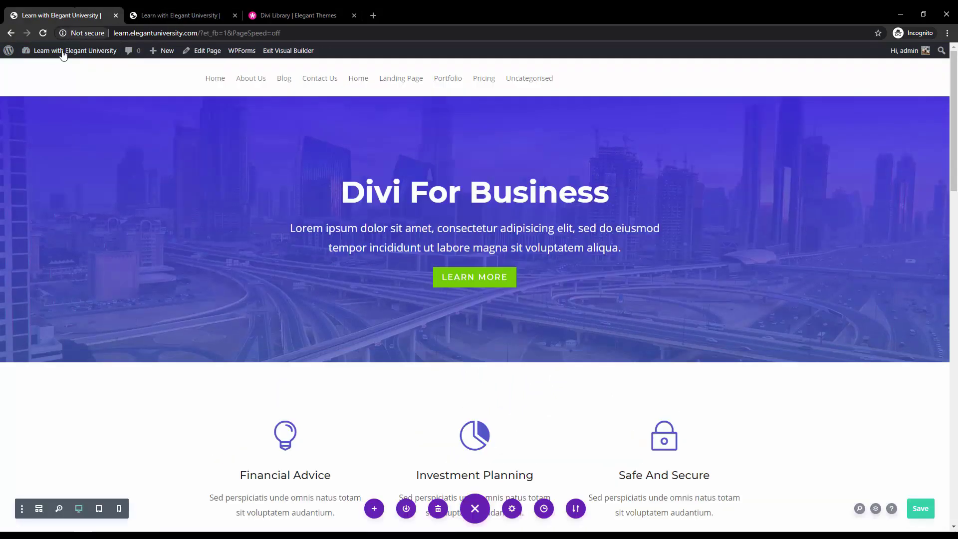
mouse_move(63, 53)
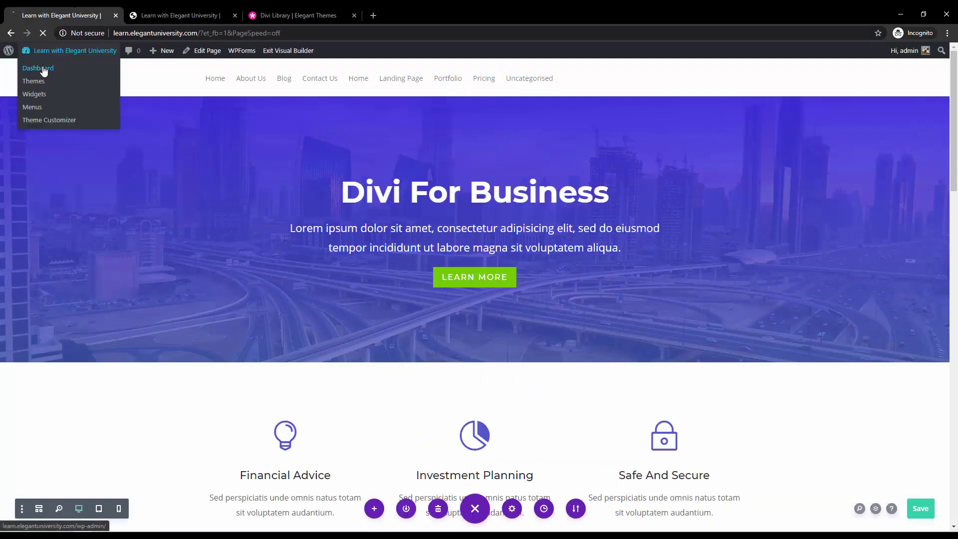
click(44, 72)
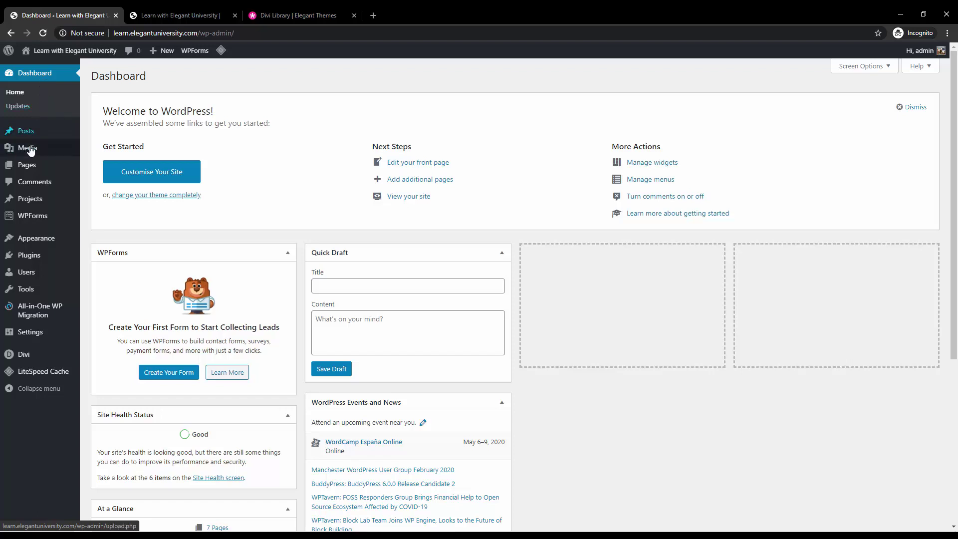
mouse_move(42, 164)
click(95, 170)
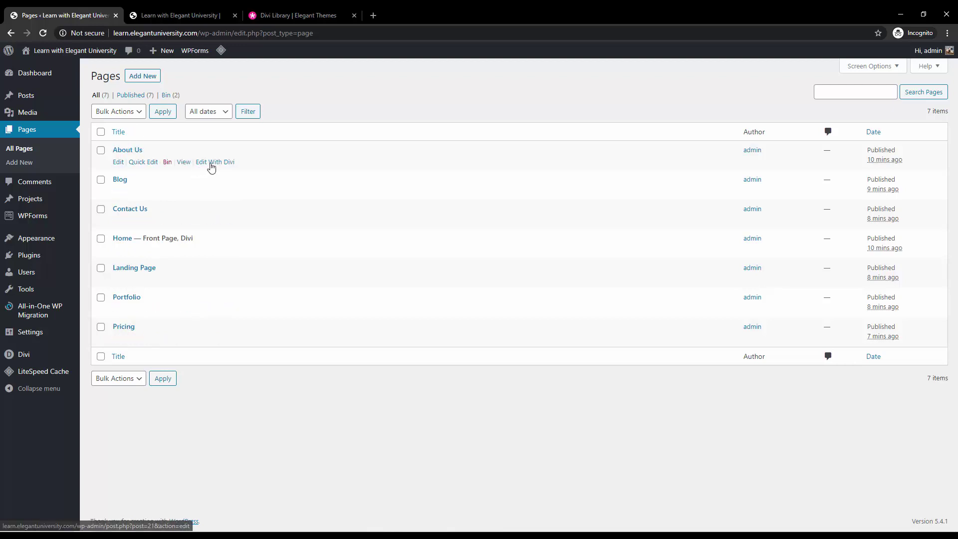
Step: Open the About Us page with the Divi Builder in a new browser tab
right_click(215, 163)
click(222, 171)
click(166, 16)
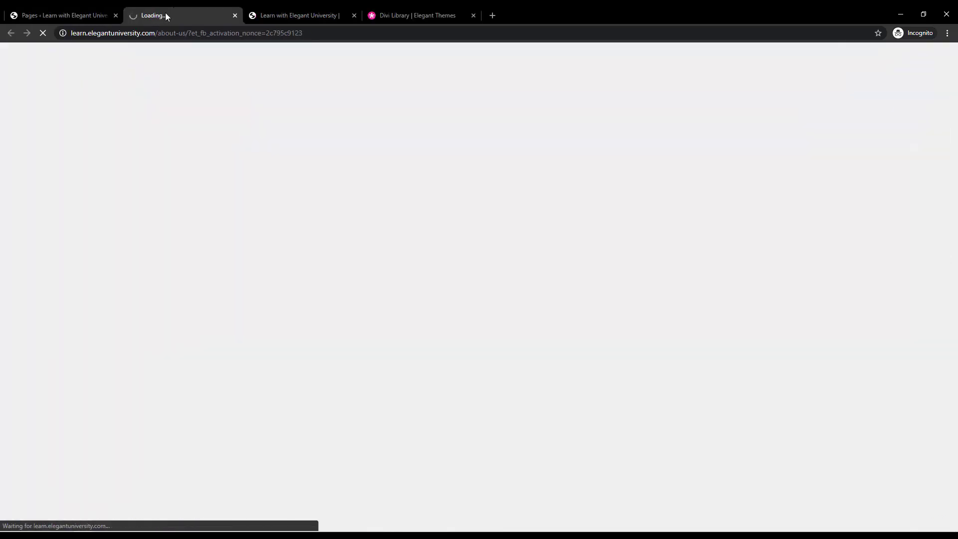
click(100, 15)
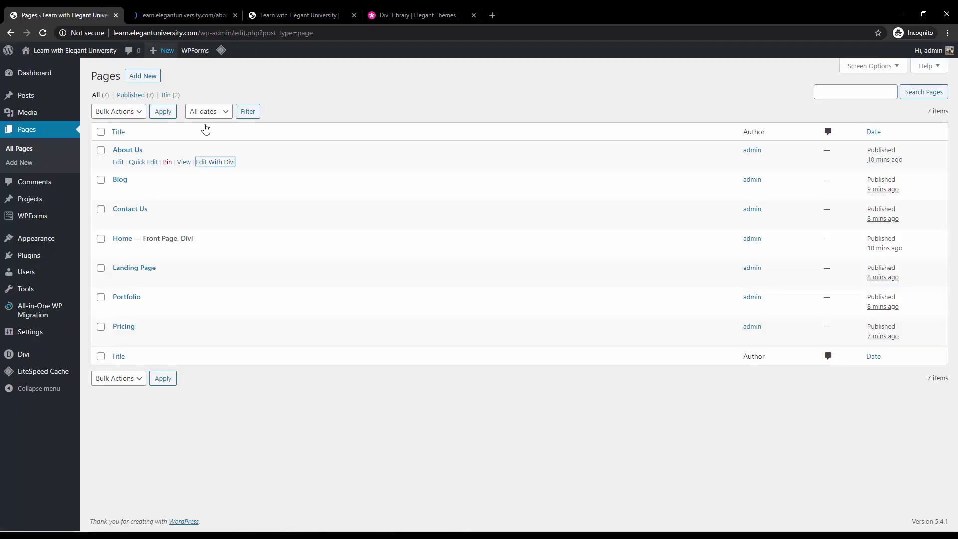
click(222, 10)
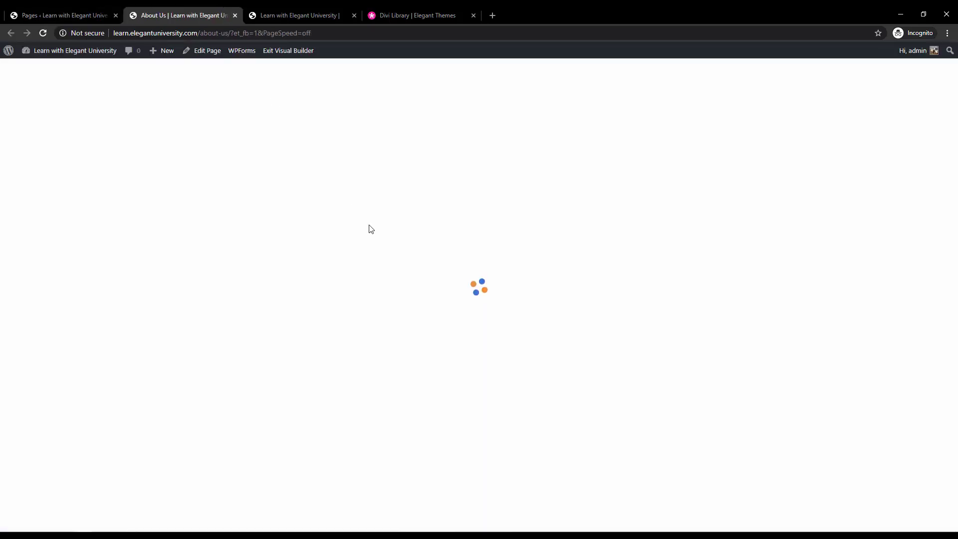
Step: Load the premade About layout from the Agency layout pack into the About Us page and save it
click(388, 9)
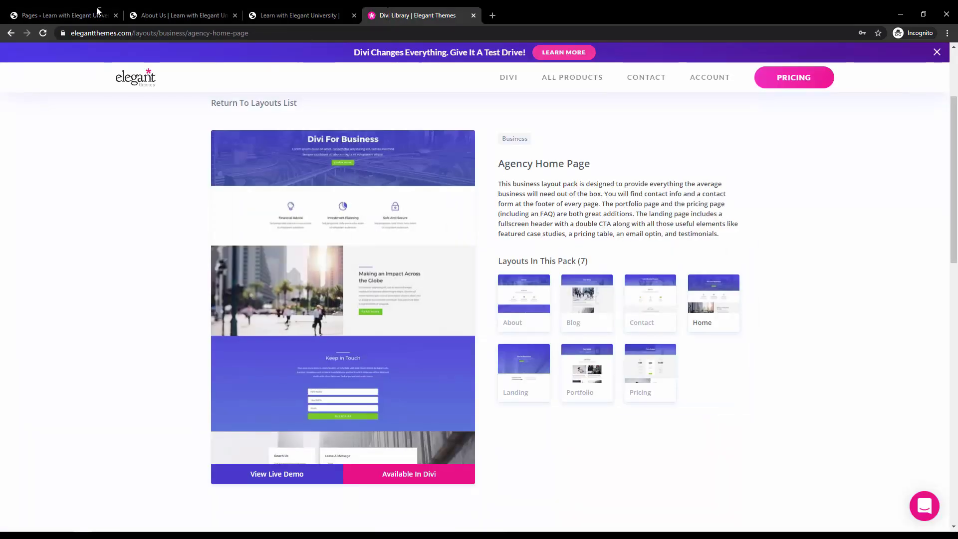
click(151, 12)
click(493, 429)
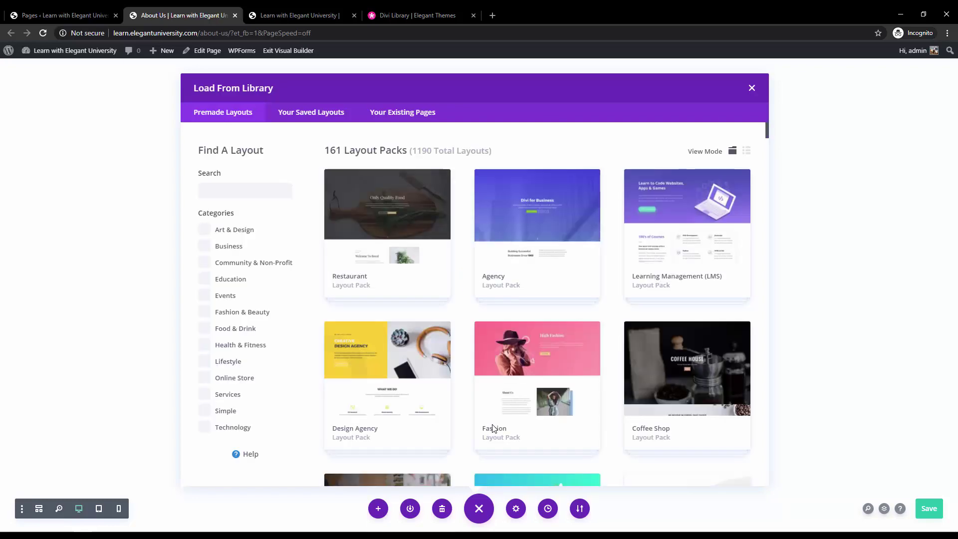
click(493, 261)
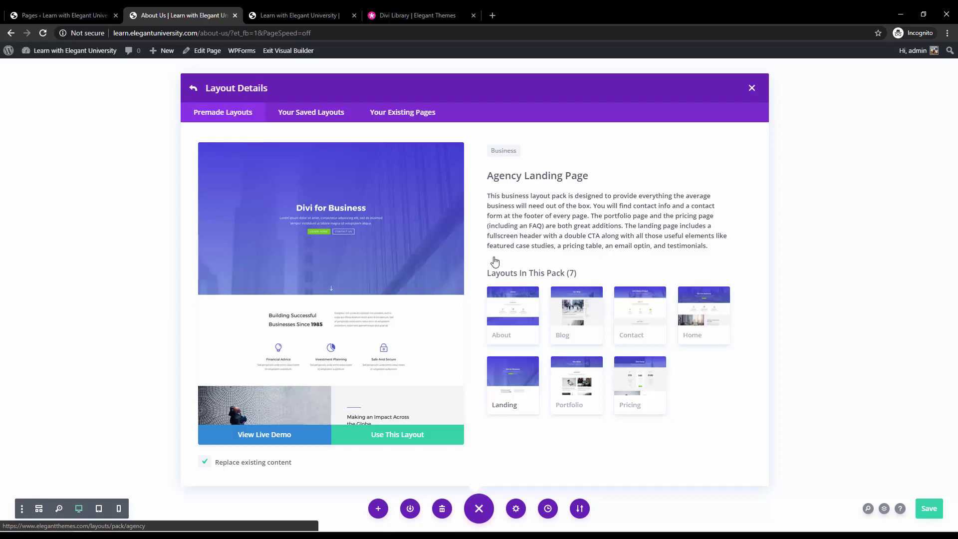
click(531, 320)
click(398, 436)
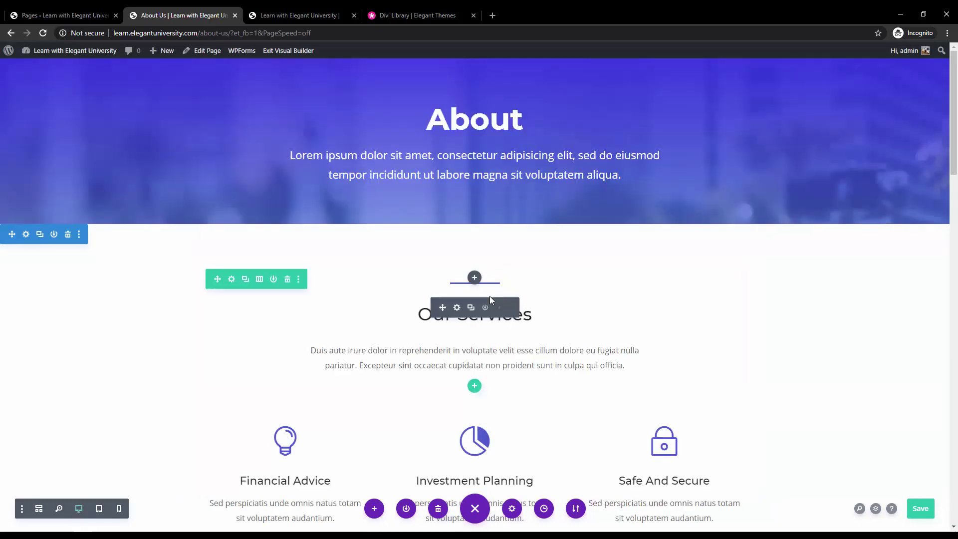
click(914, 512)
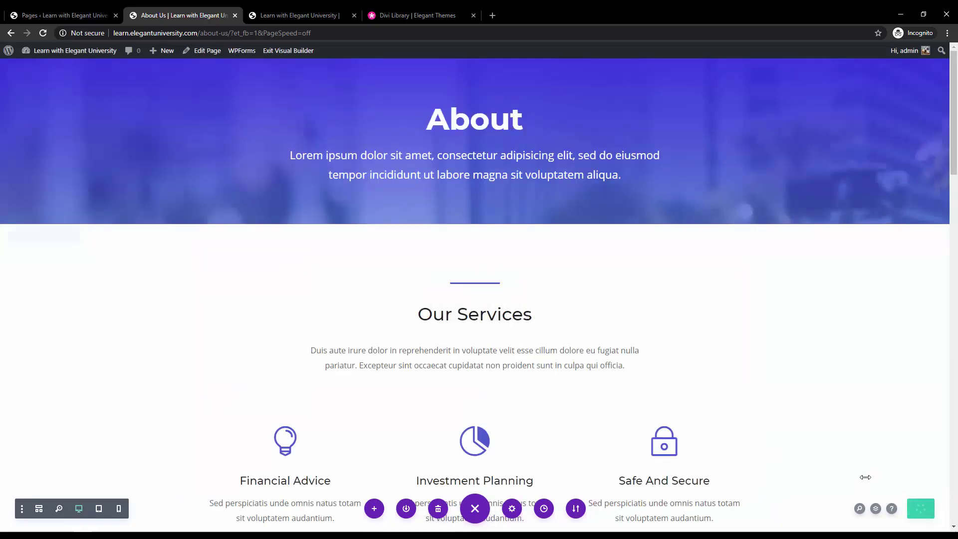
Step: Close the About Us builder tab and return to the list of pages
click(65, 15)
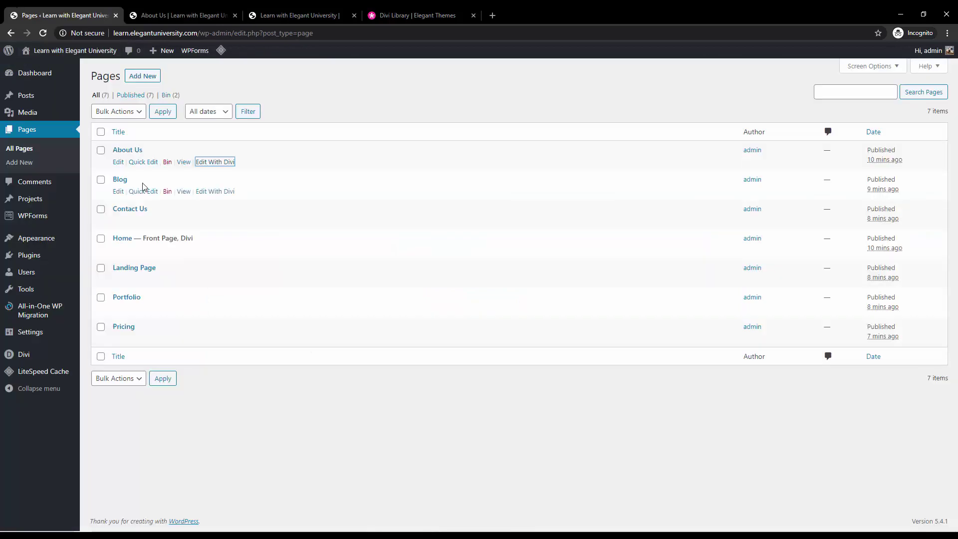
click(219, 16)
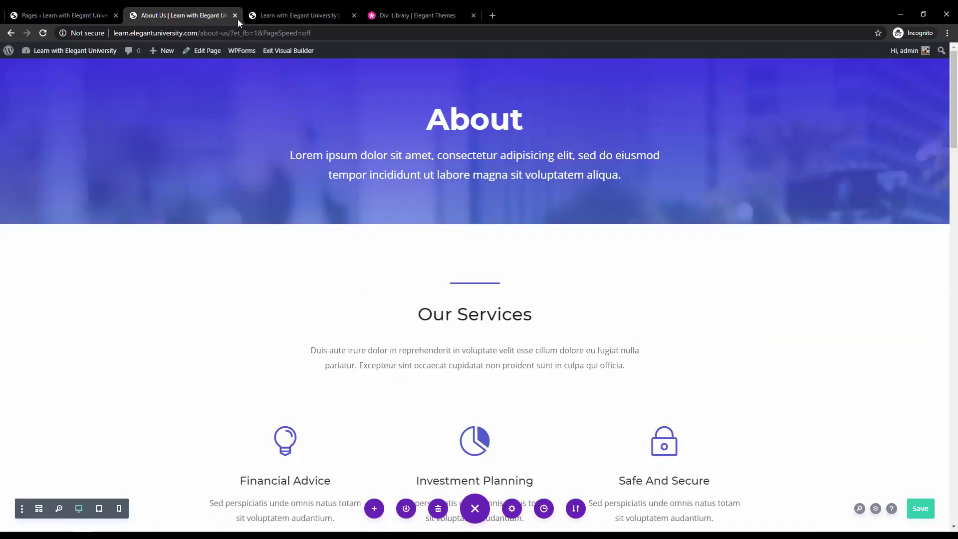
click(235, 16)
click(35, 18)
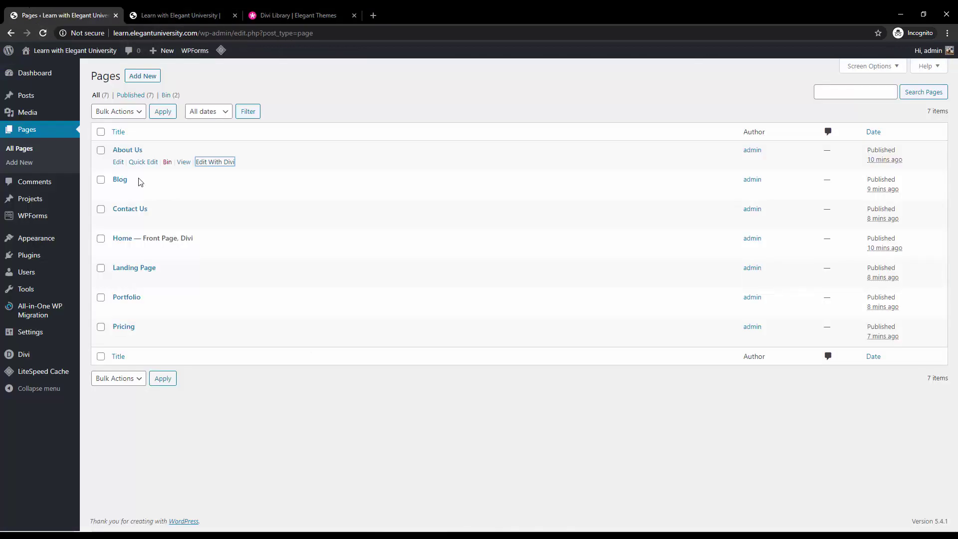
right_click(184, 192)
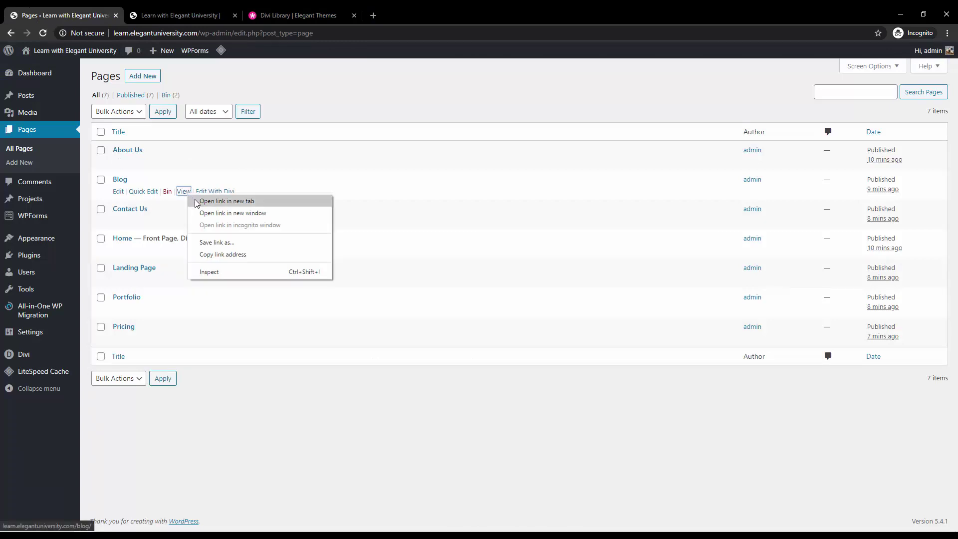
click(200, 199)
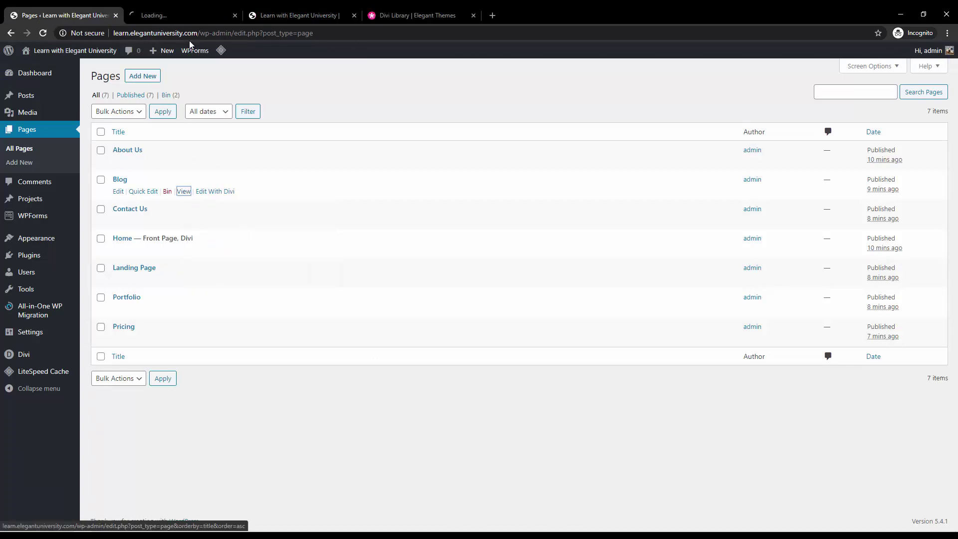
click(235, 16)
Step: Open the Blog page with the Divi Builder in a new browser tab
right_click(207, 197)
click(219, 199)
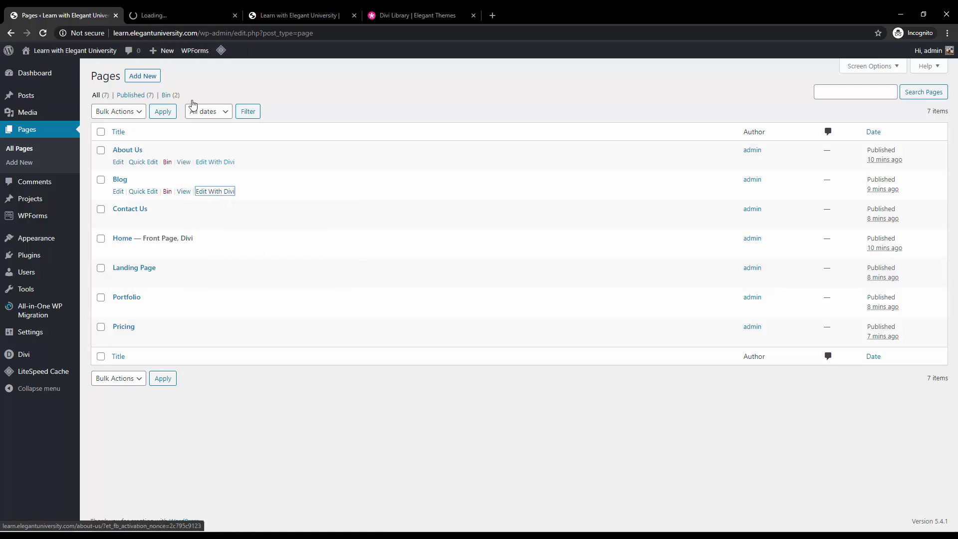
click(179, 8)
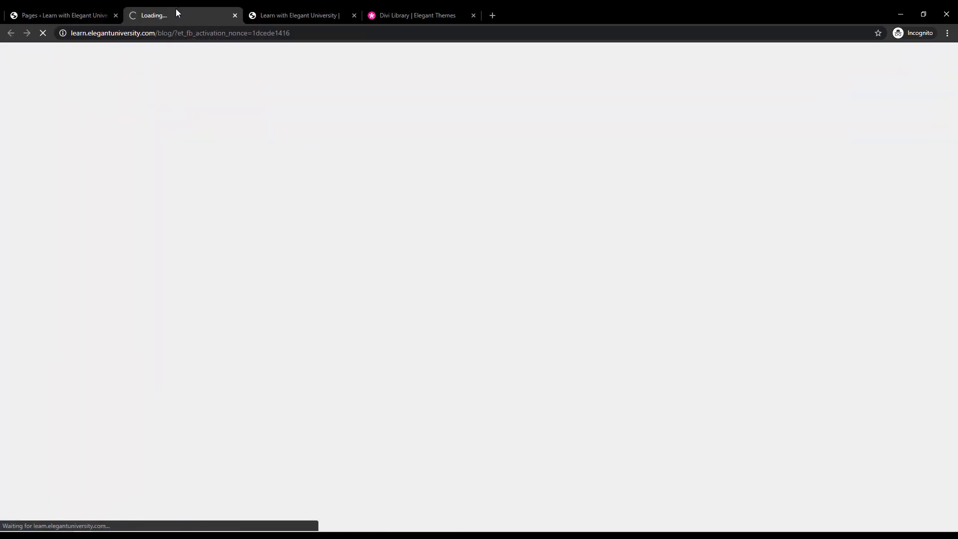
click(93, 7)
right_click(214, 191)
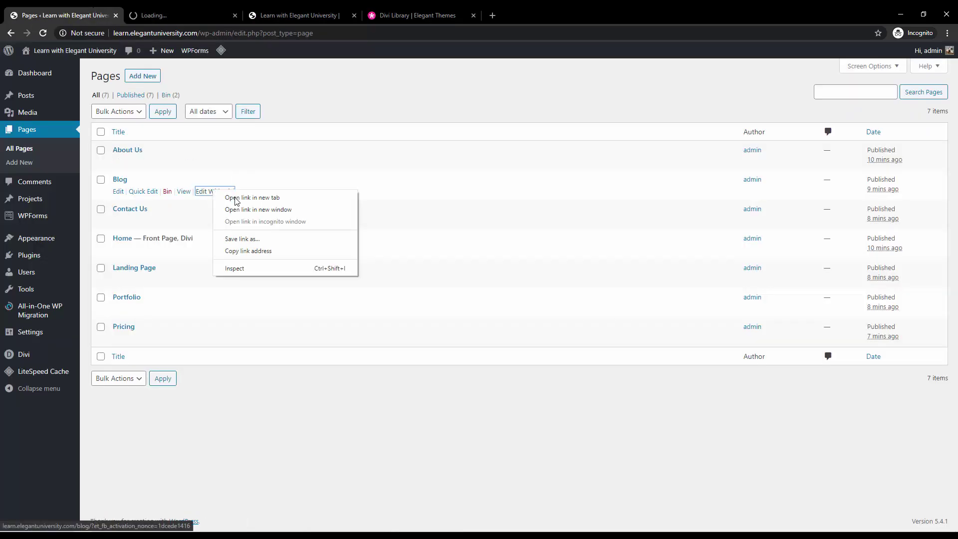
click(179, 7)
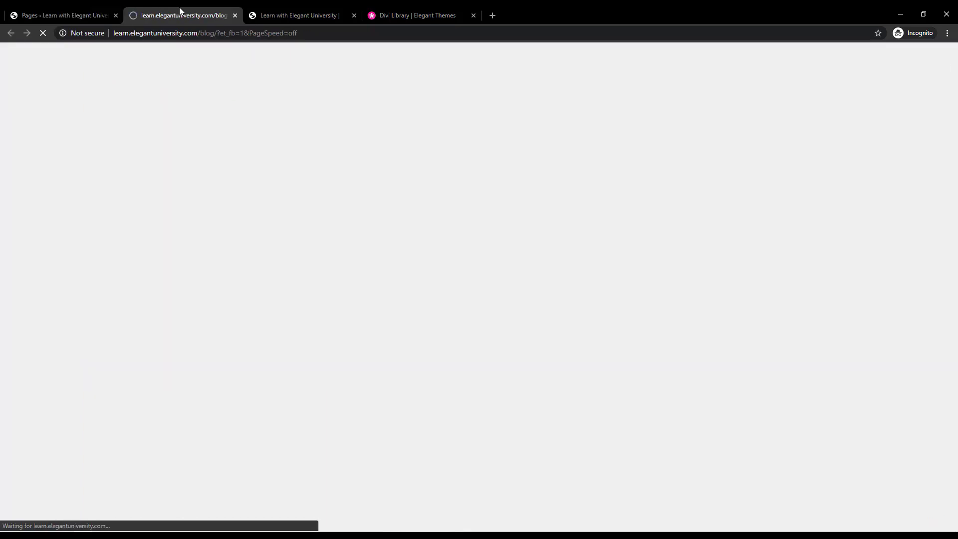
Step: Reload the live homepage in its own tab and return to the Blog page builder
click(277, 19)
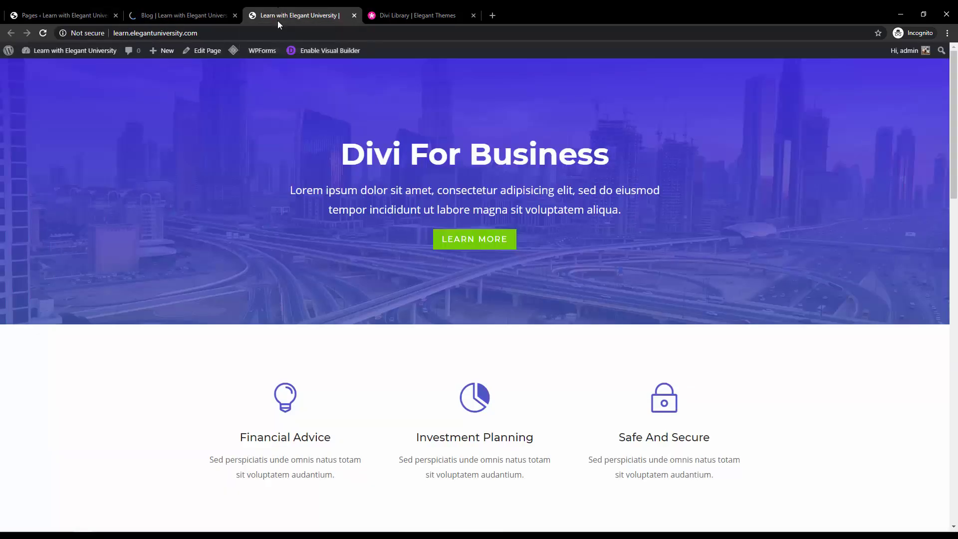
click(43, 33)
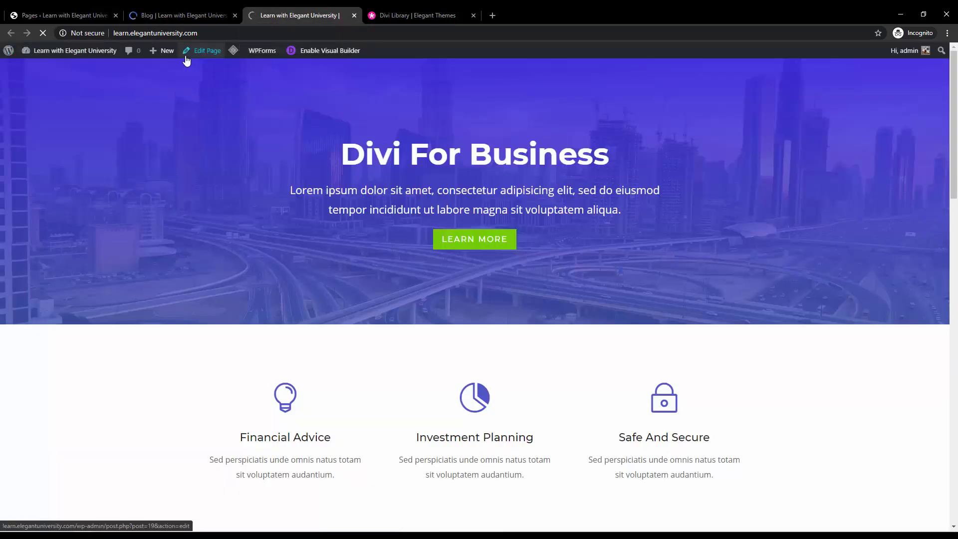
click(180, 15)
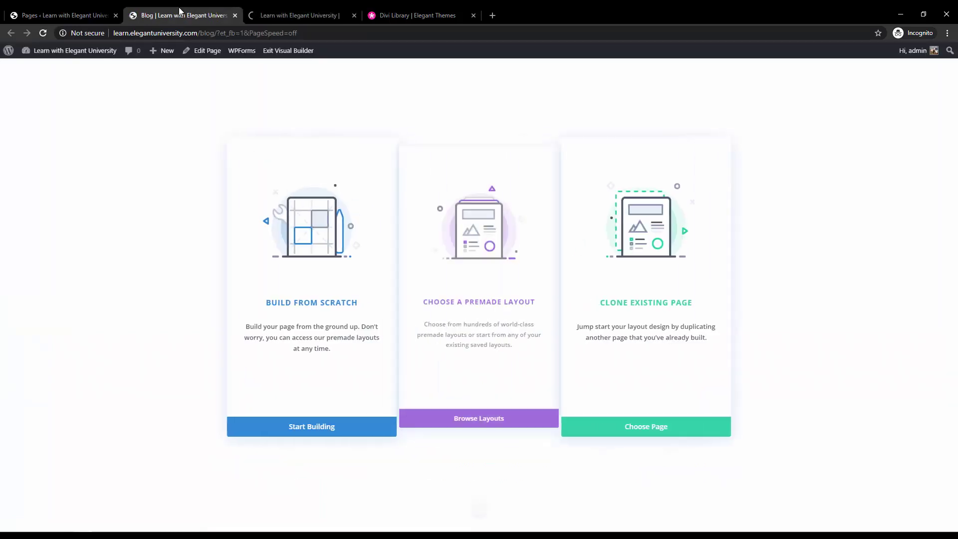
Step: Load the premade Blog layout from the Agency layout pack into the Blog page and save it
click(488, 428)
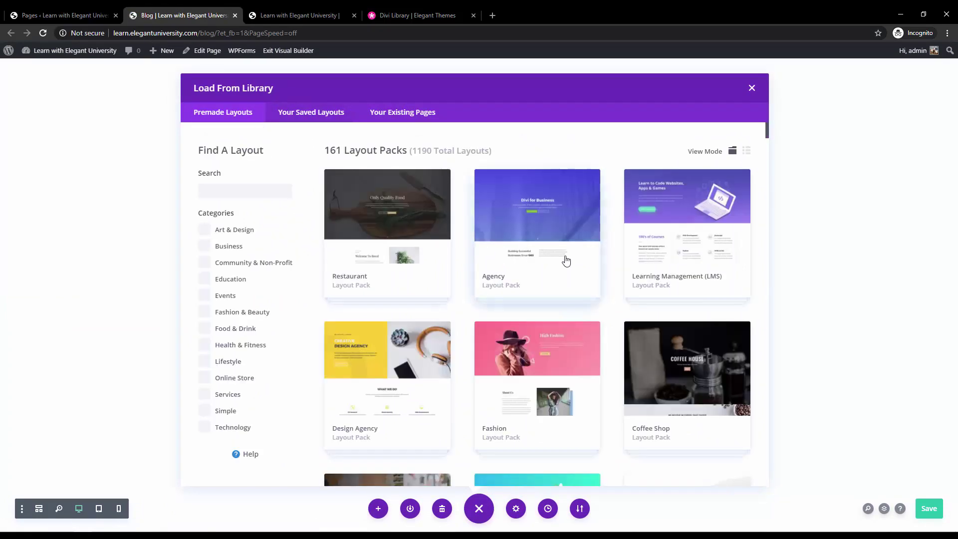
click(564, 259)
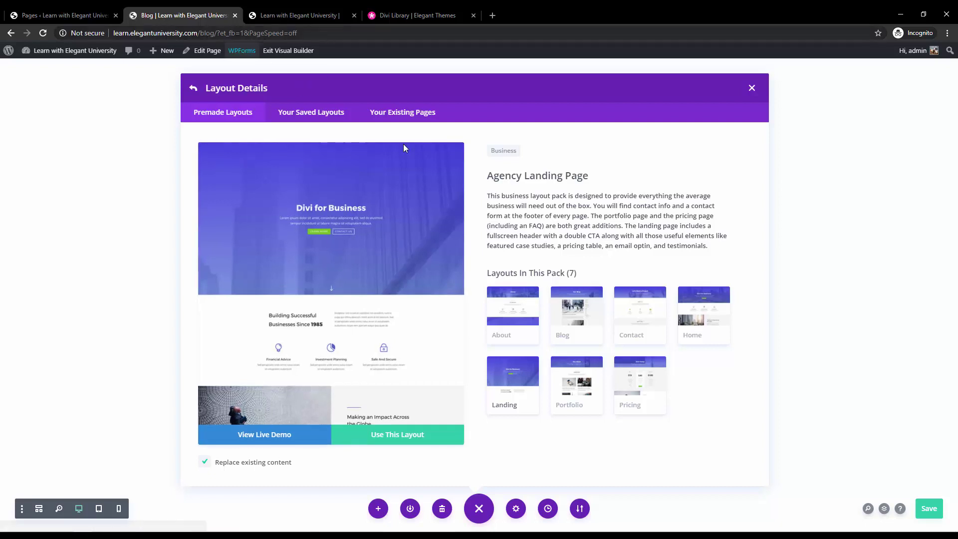
click(521, 298)
click(560, 313)
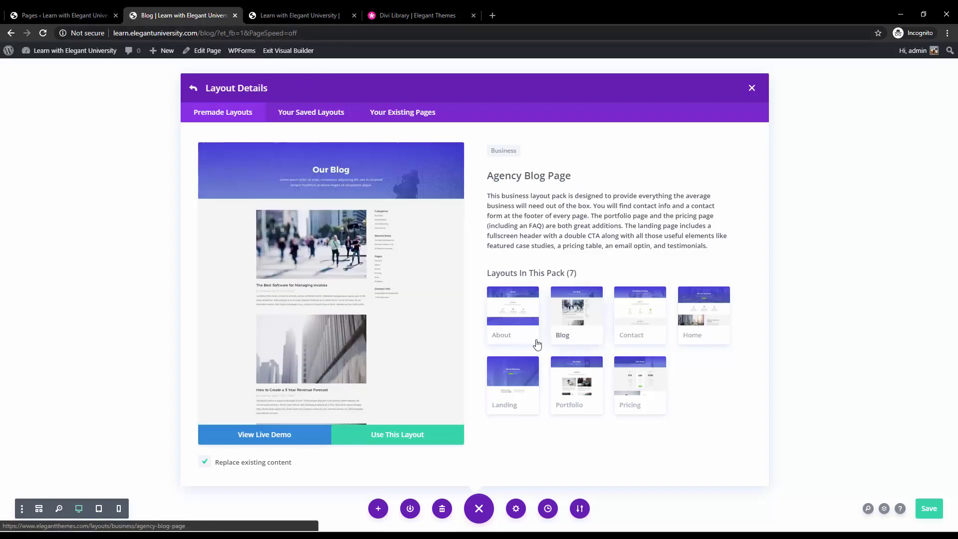
click(379, 445)
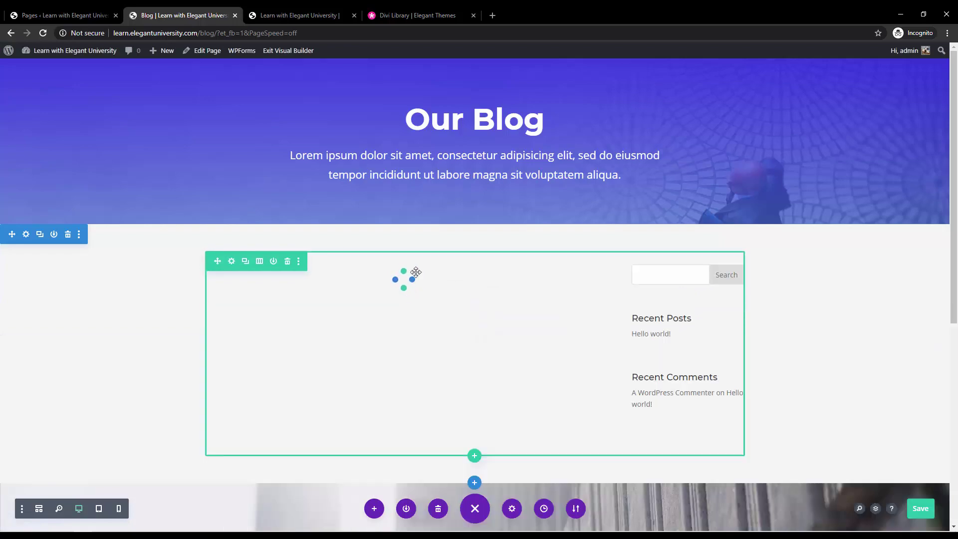
scroll(825, 324, down, 5)
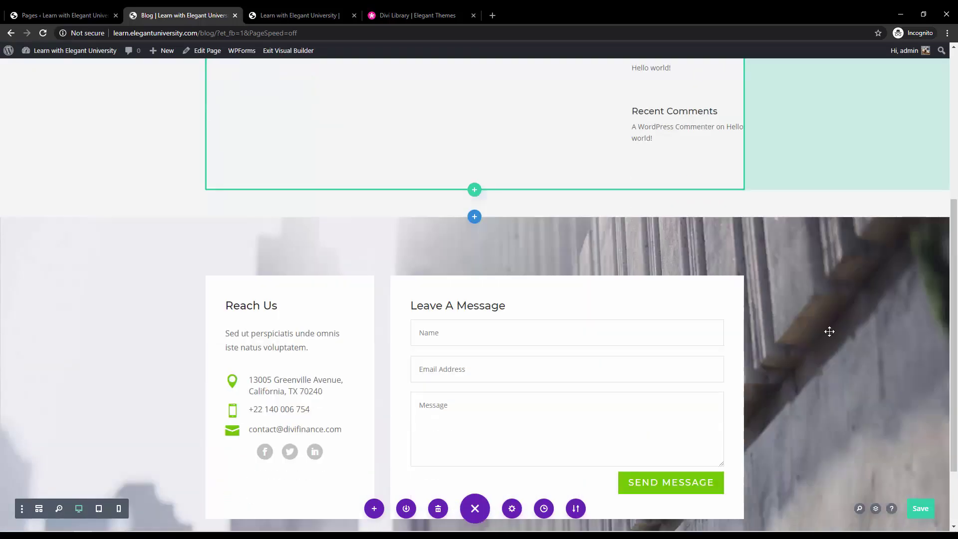
click(920, 508)
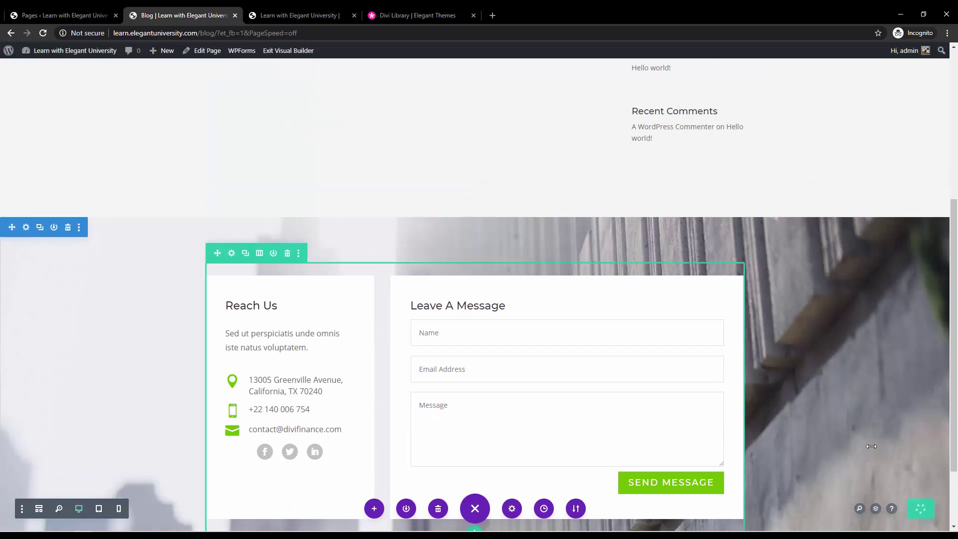
scroll(865, 445, up, 5)
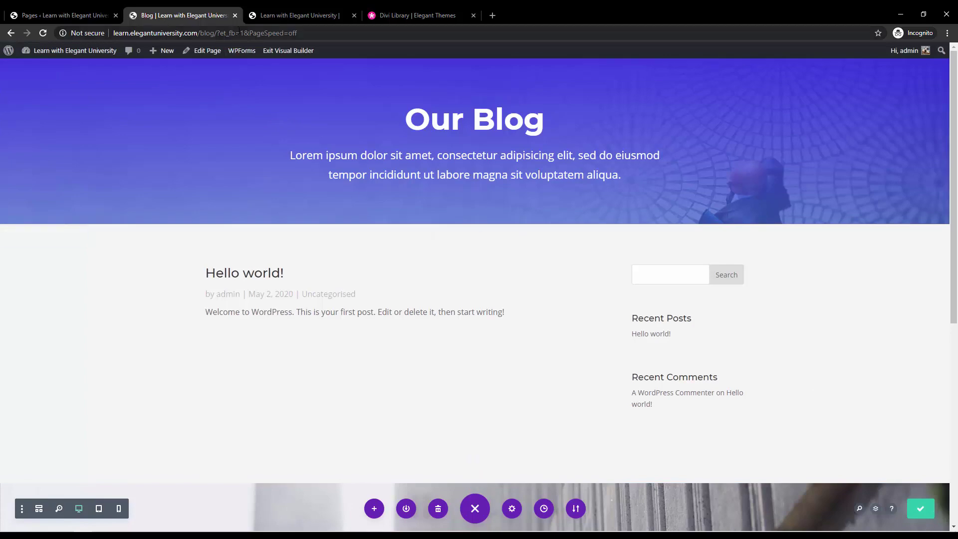
Step: Close the Blog builder tab and open the Contact Us page with the Divi Builder in a new tab
click(235, 15)
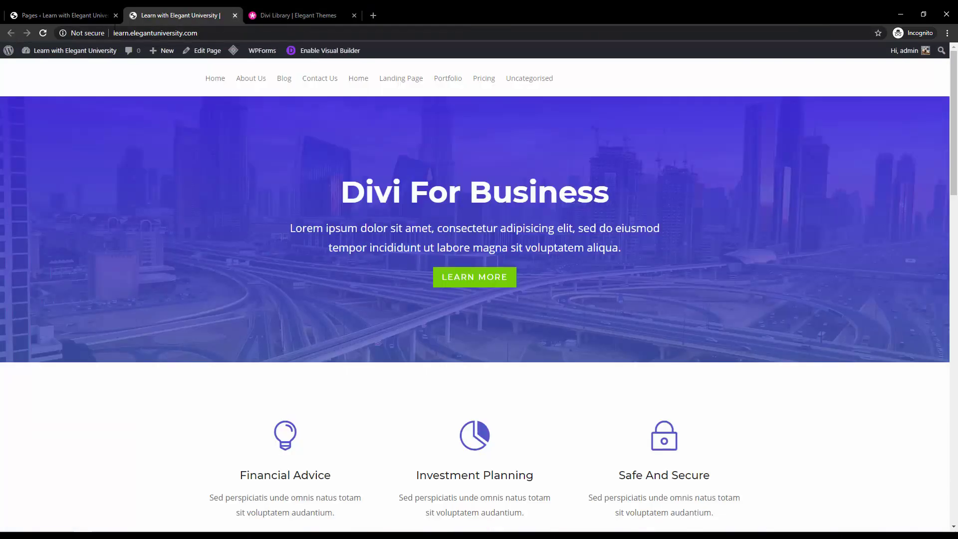
click(26, 11)
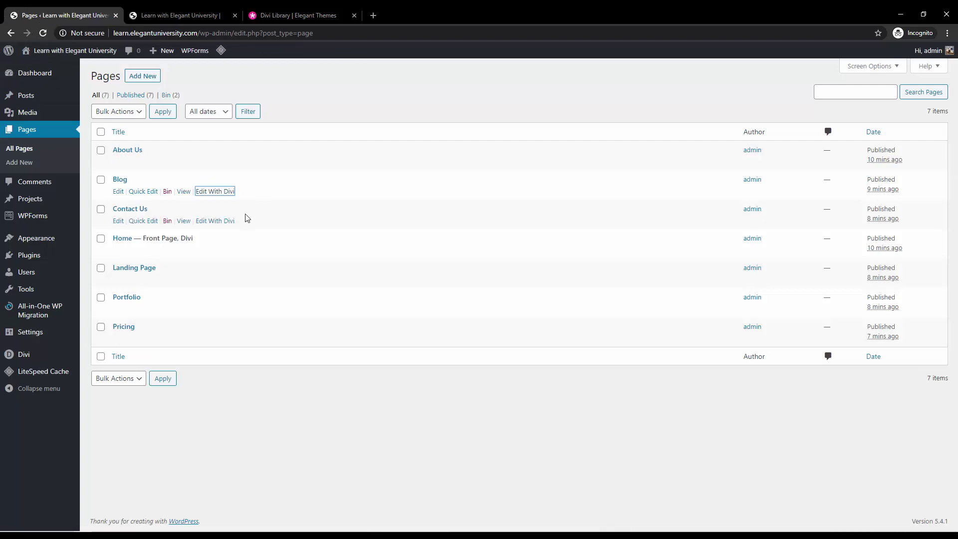
ctrl+click(214, 221)
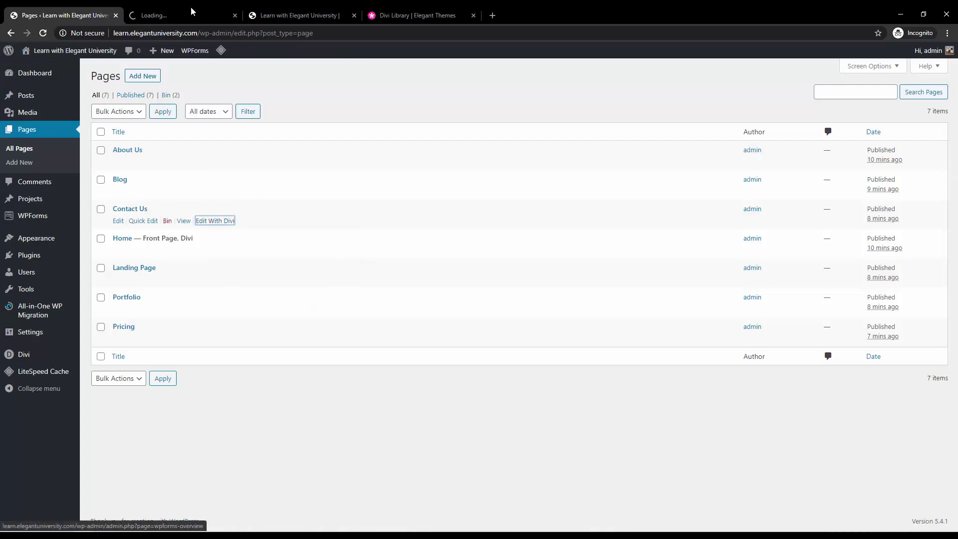
click(191, 11)
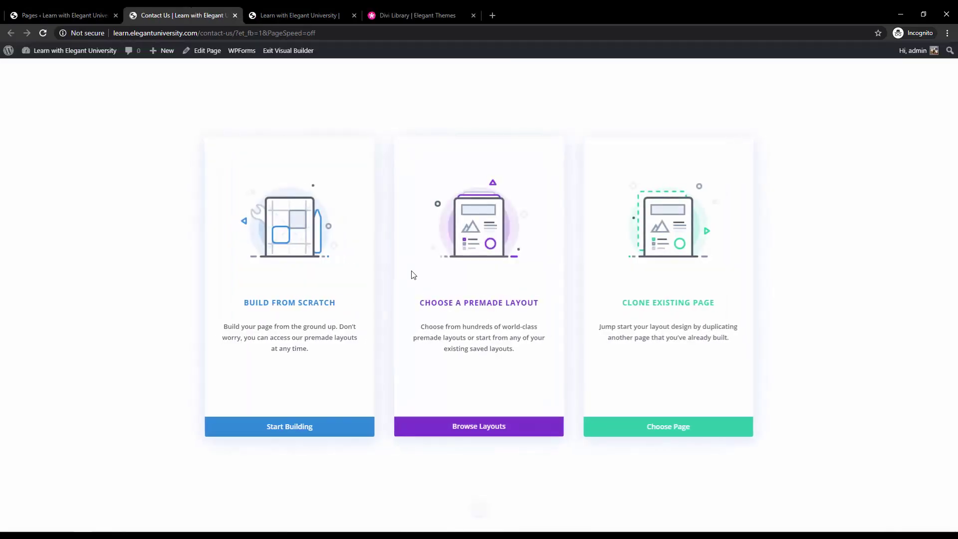
Step: Load the premade Contact layout from the Agency layout pack into the Contact Us page and save it
click(492, 432)
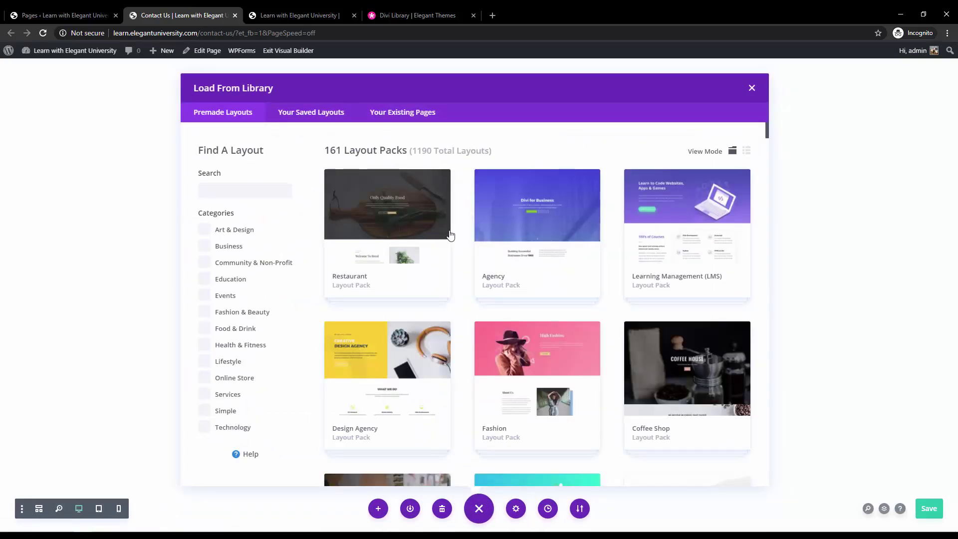
click(543, 274)
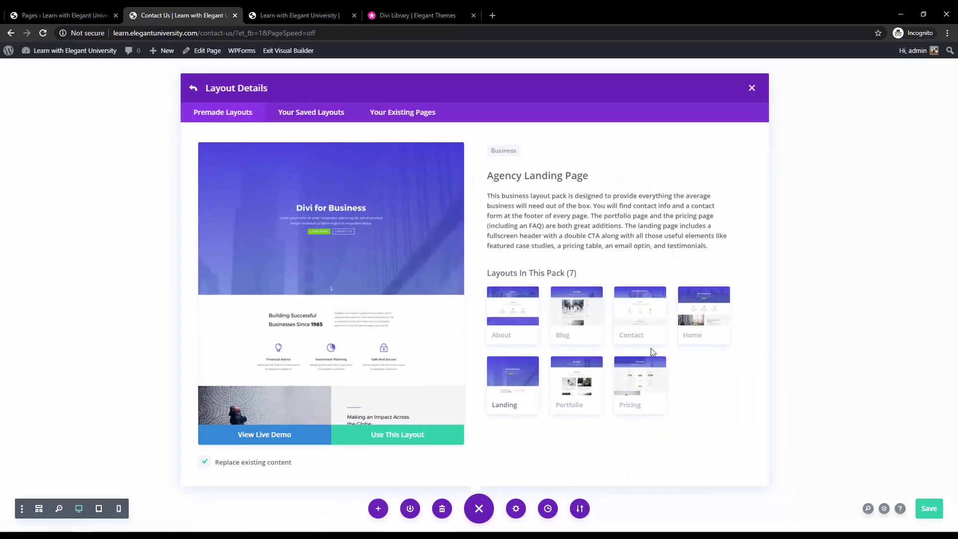
click(640, 322)
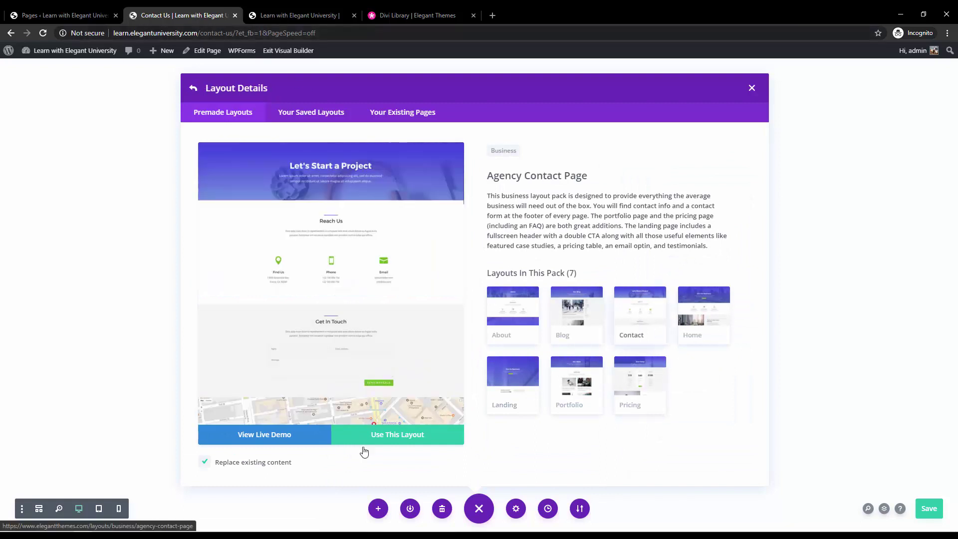
click(413, 442)
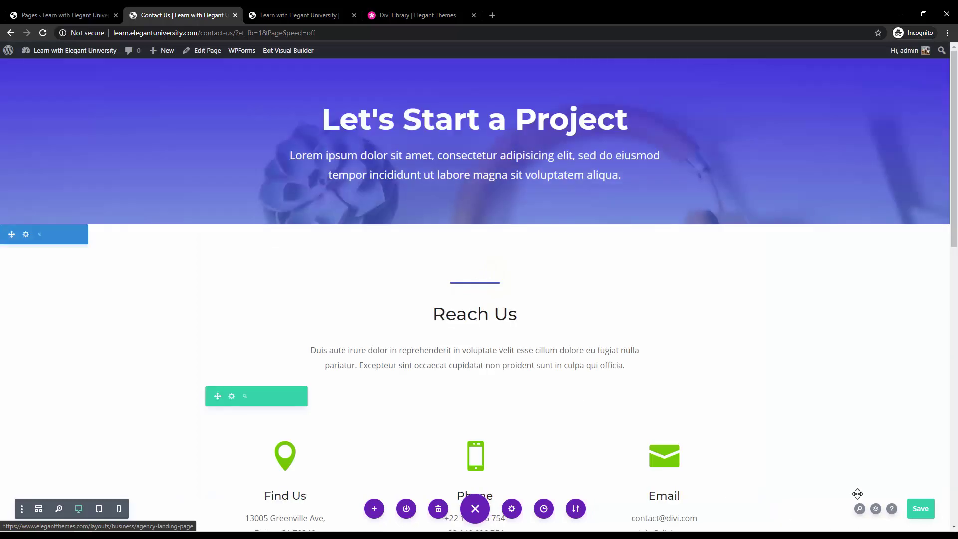
click(921, 512)
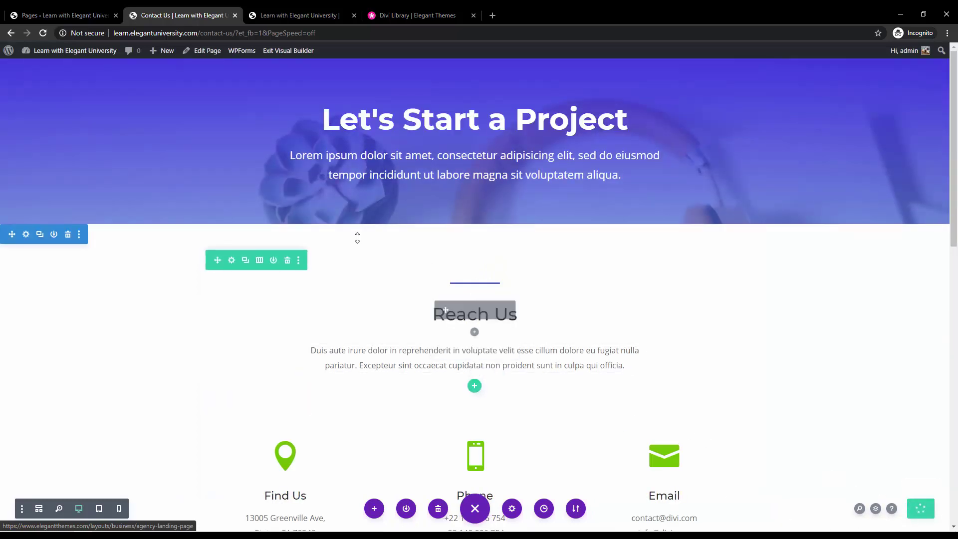
Step: Close the Contact Us builder tab and open the Landing Page with the Divi Builder in a new tab
click(234, 15)
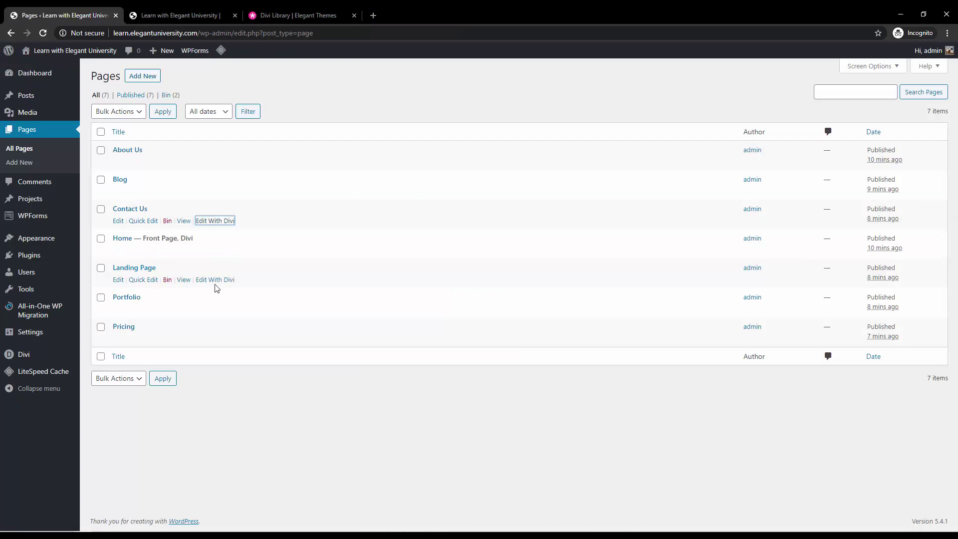
right_click(215, 280)
click(234, 286)
click(205, 7)
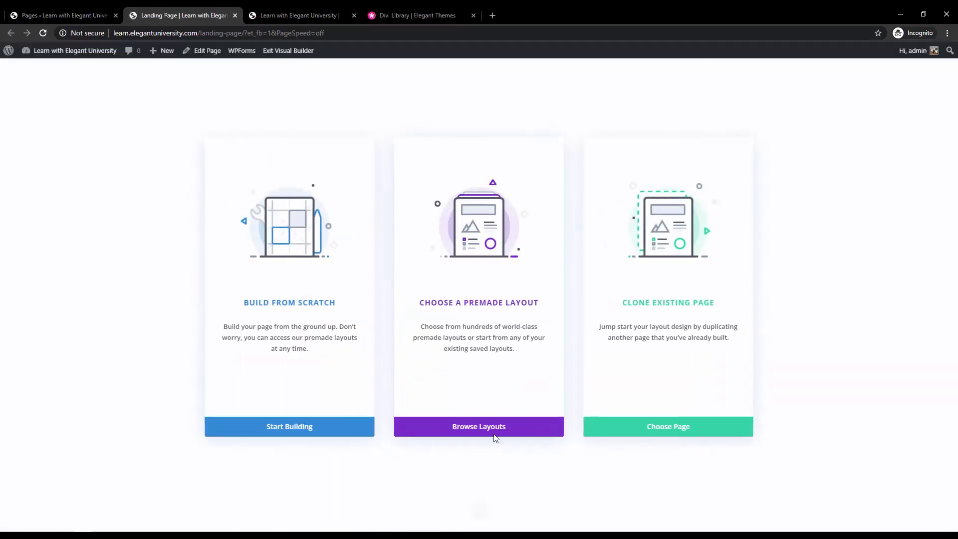
Step: Load the premade Landing layout from the Agency layout pack into the Landing Page and save it
click(495, 430)
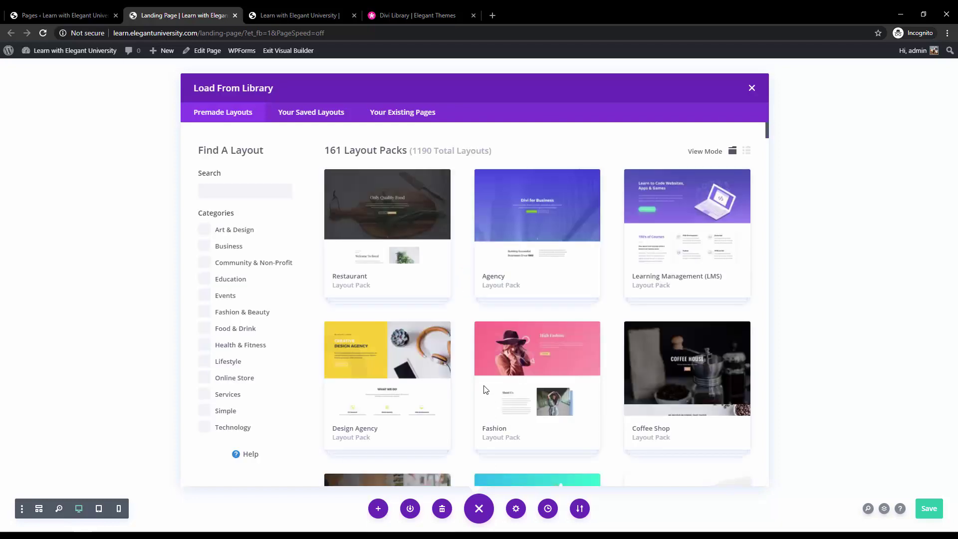
click(528, 270)
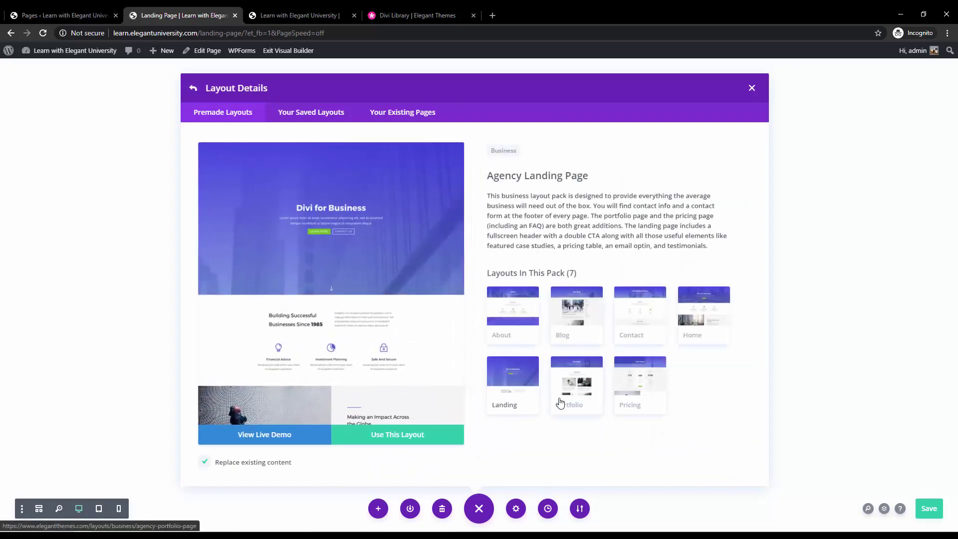
click(428, 441)
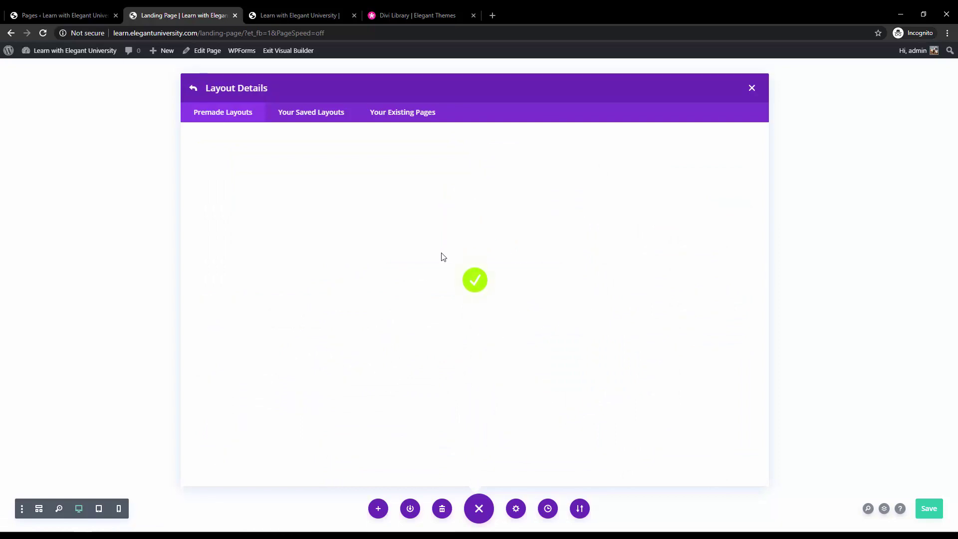
scroll(789, 387, down, 16)
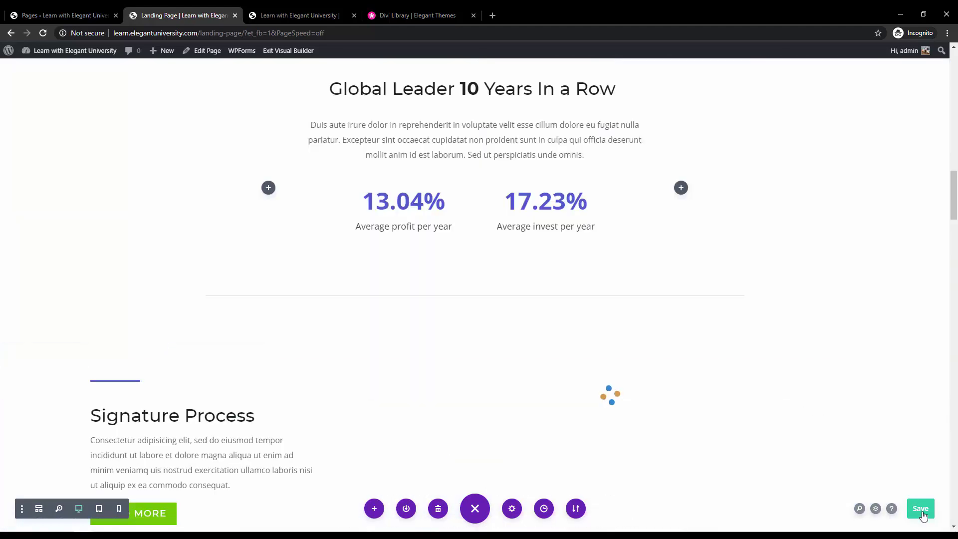
scroll(757, 424, down, 10)
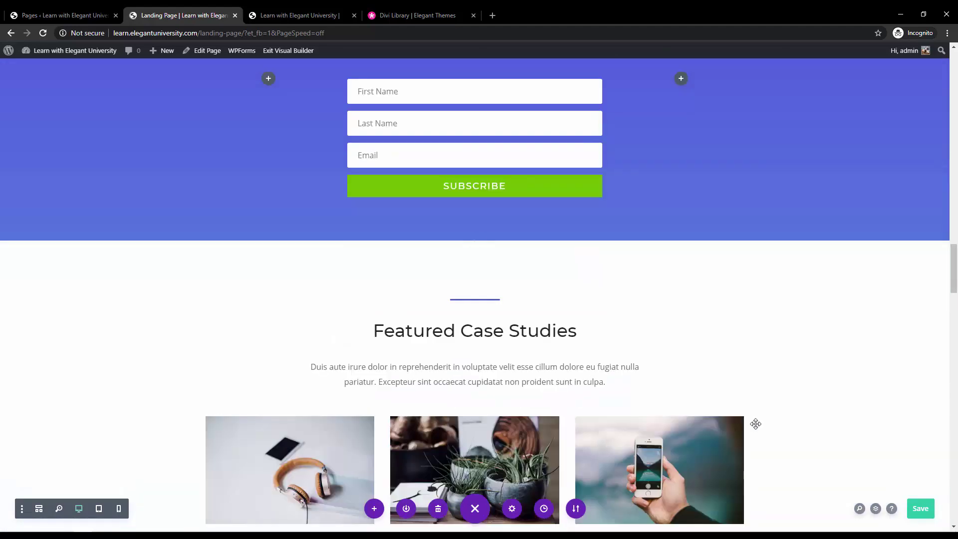
scroll(755, 423, up, 5)
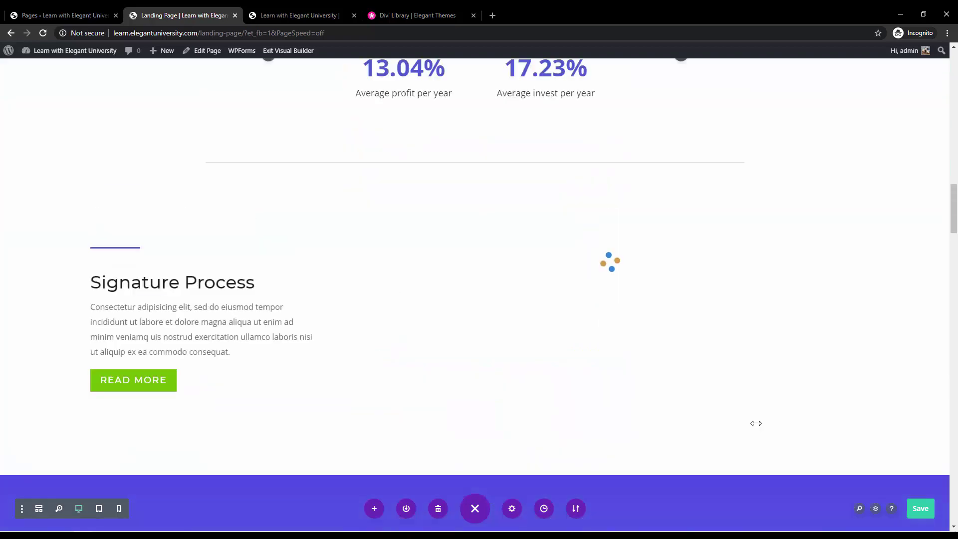
click(924, 514)
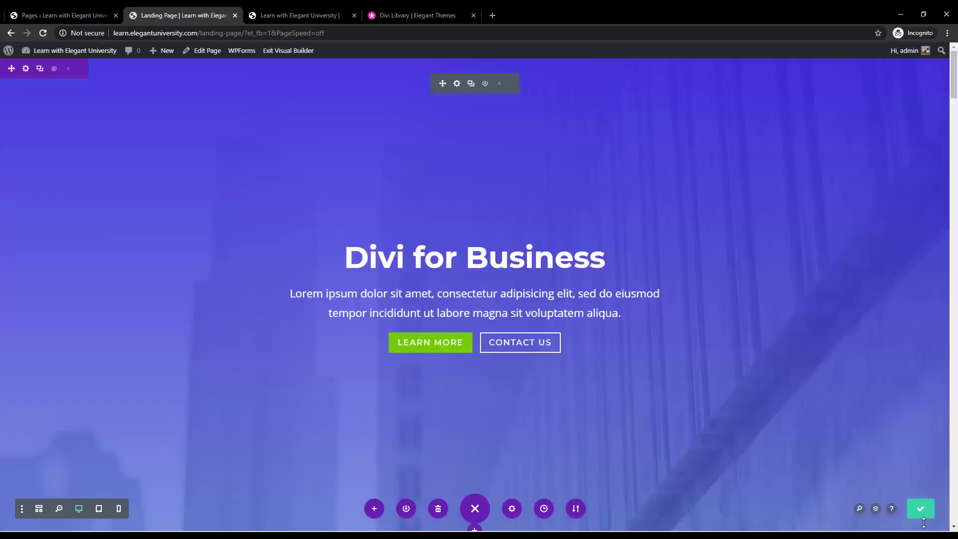
Step: Close the Landing Page builder tab and open the Portfolio page with the Divi Builder in a new tab
click(235, 15)
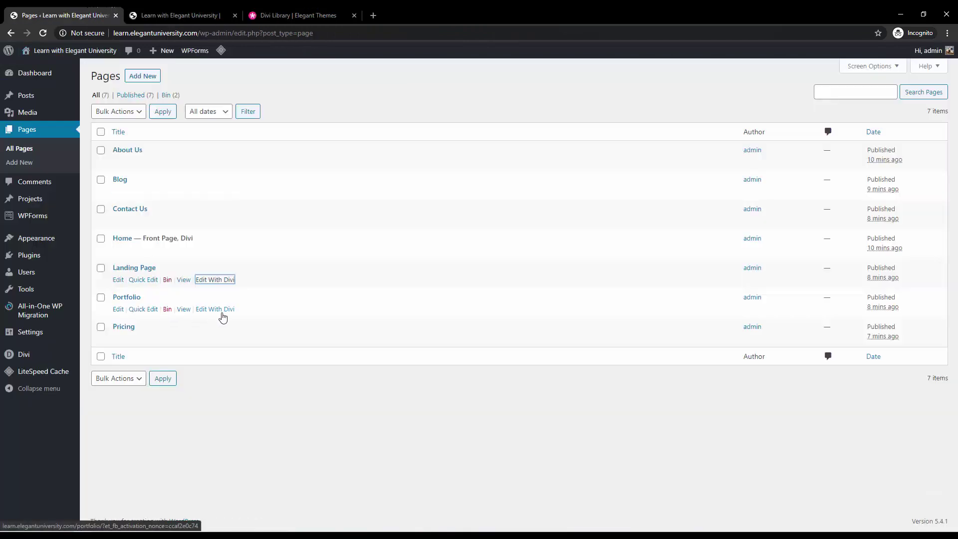
right_click(223, 315)
click(229, 319)
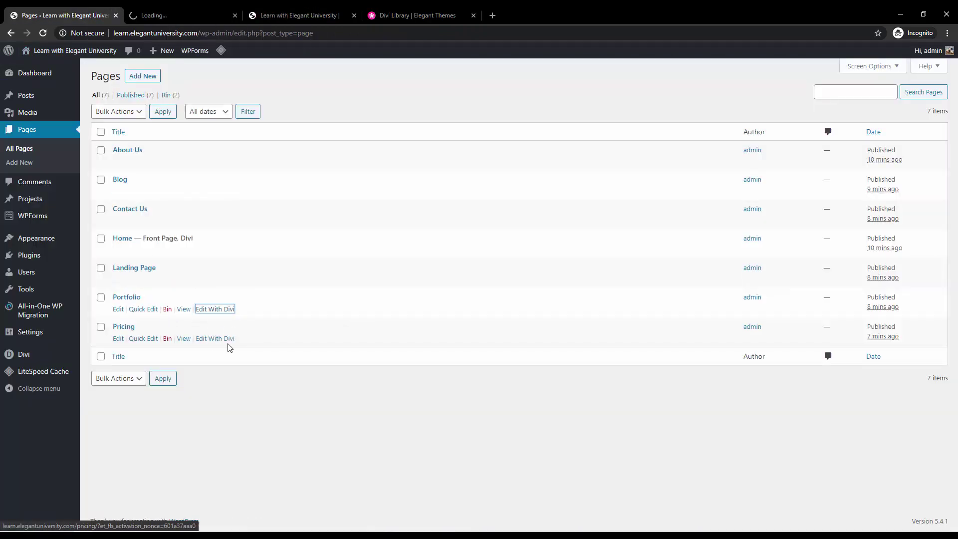
click(145, 16)
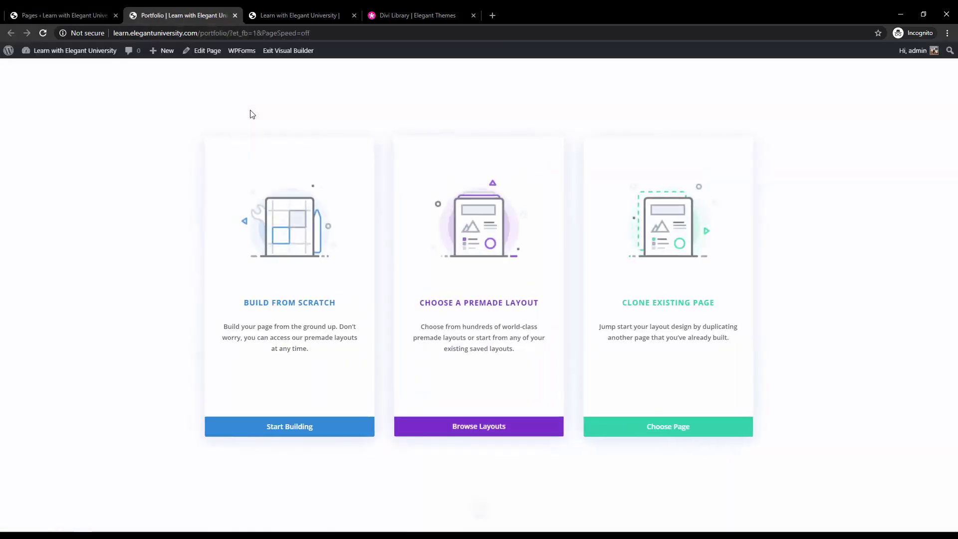
Step: Load the premade Portfolio layout from the Agency layout pack into the Portfolio page and save it
click(479, 428)
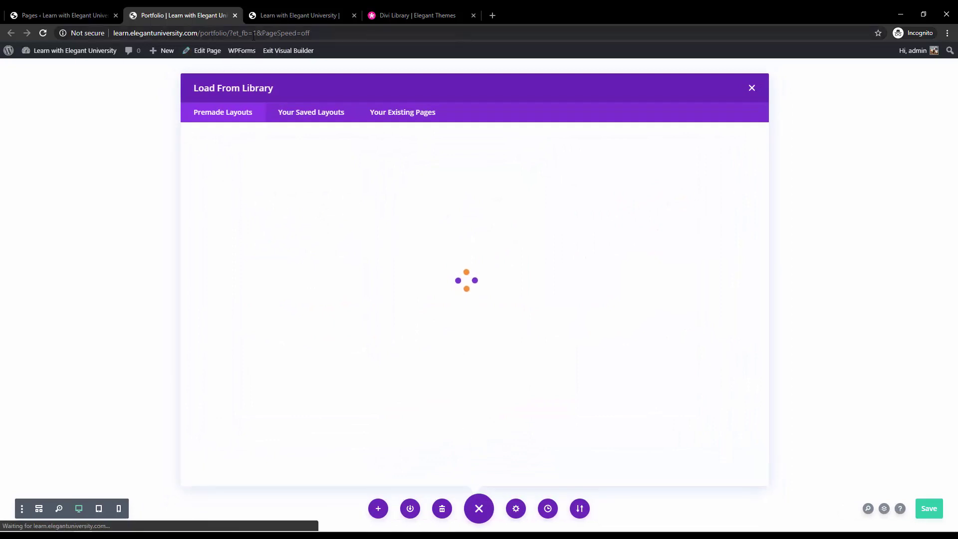
click(550, 274)
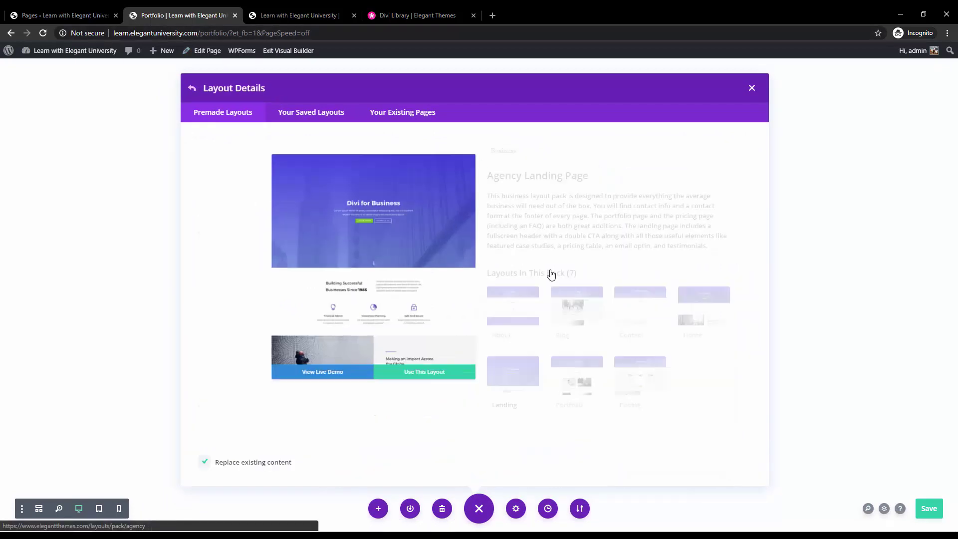
click(582, 369)
click(423, 434)
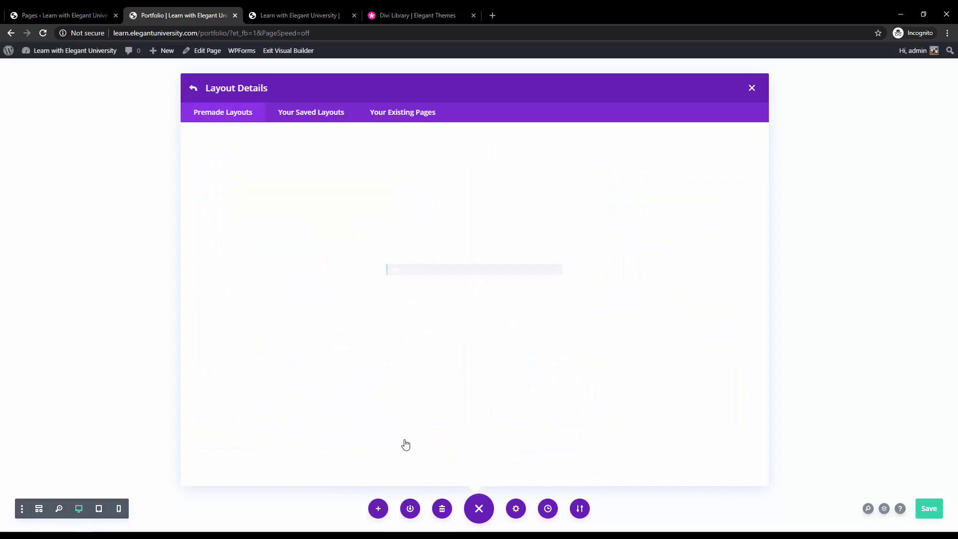
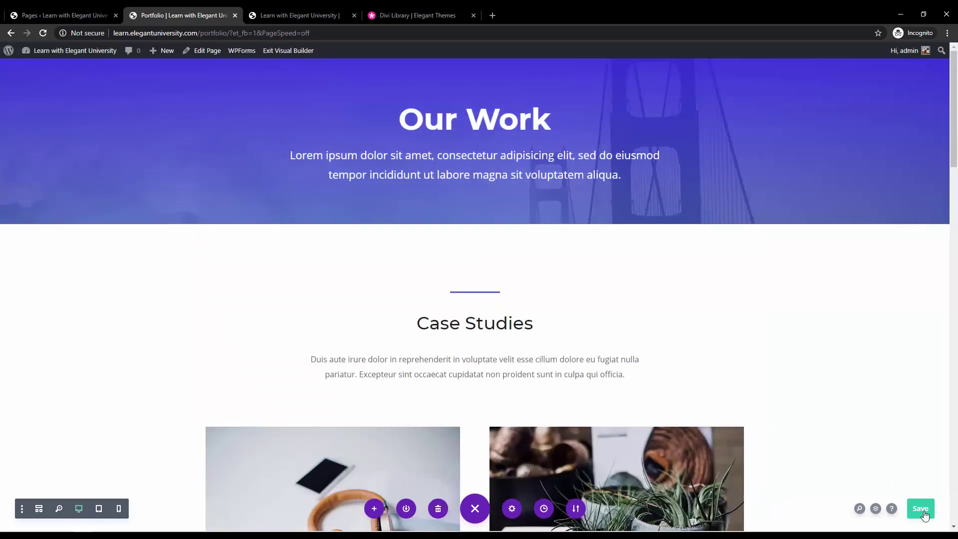
scroll(775, 411, down, 20)
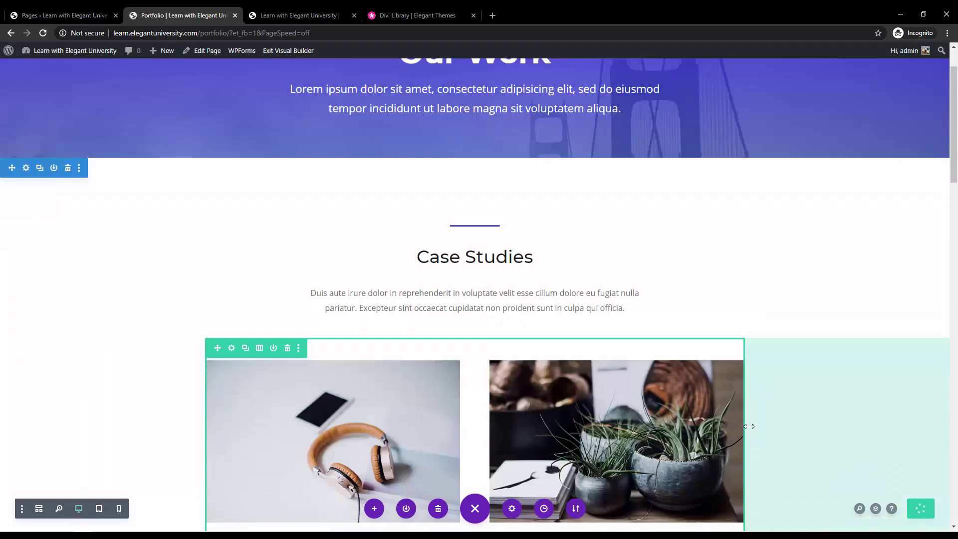
scroll(737, 406, up, 6)
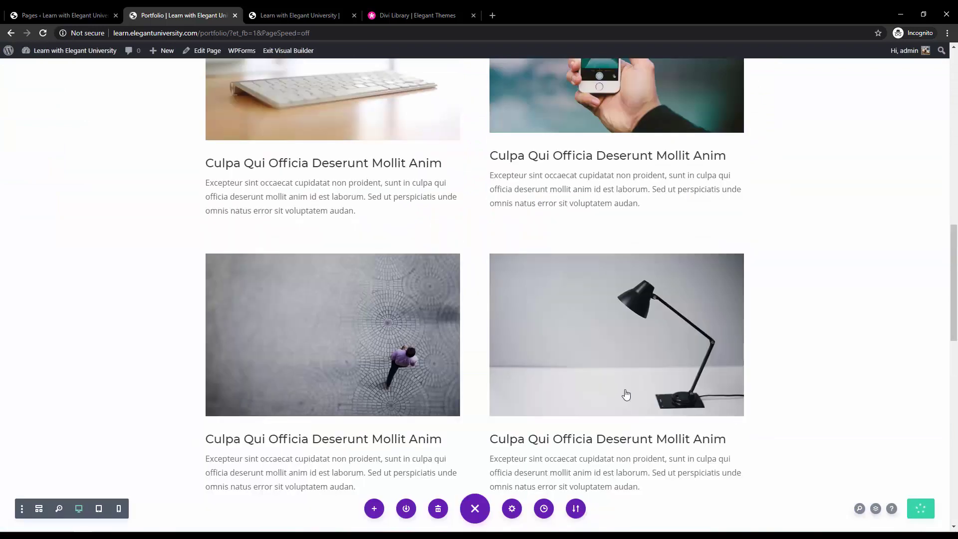
scroll(424, 279, up, 5)
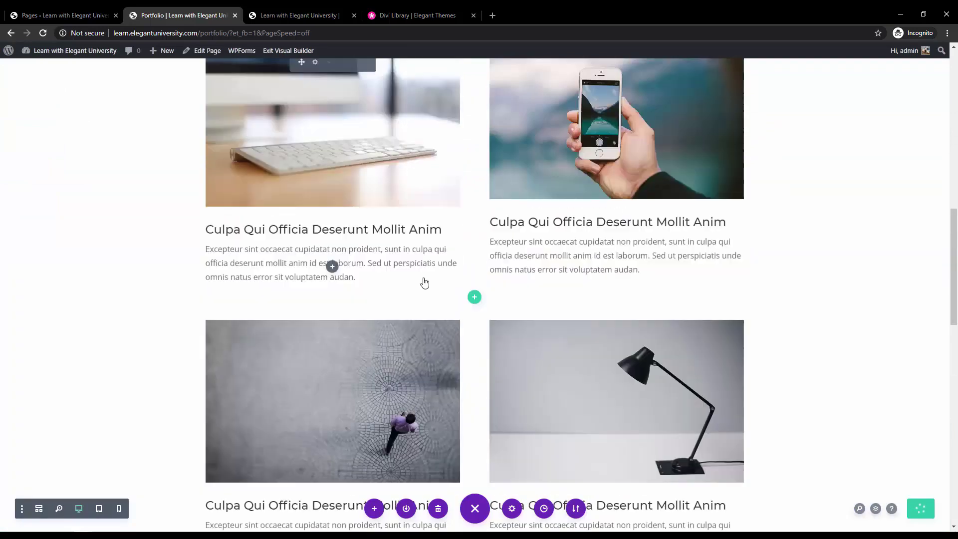
scroll(766, 240, up, 3)
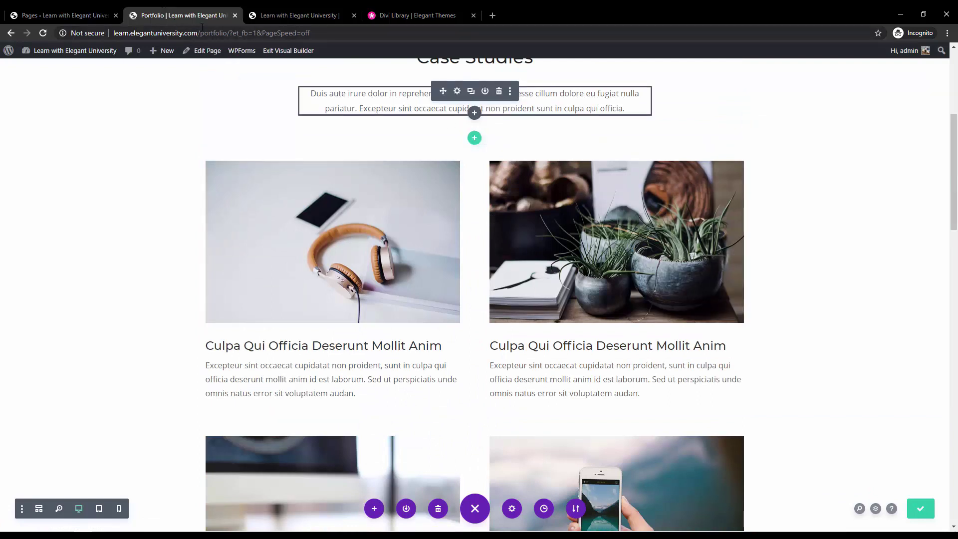
Step: Close the Portfolio builder tab and open the Pricing page with the Divi Builder in a new tab
click(234, 16)
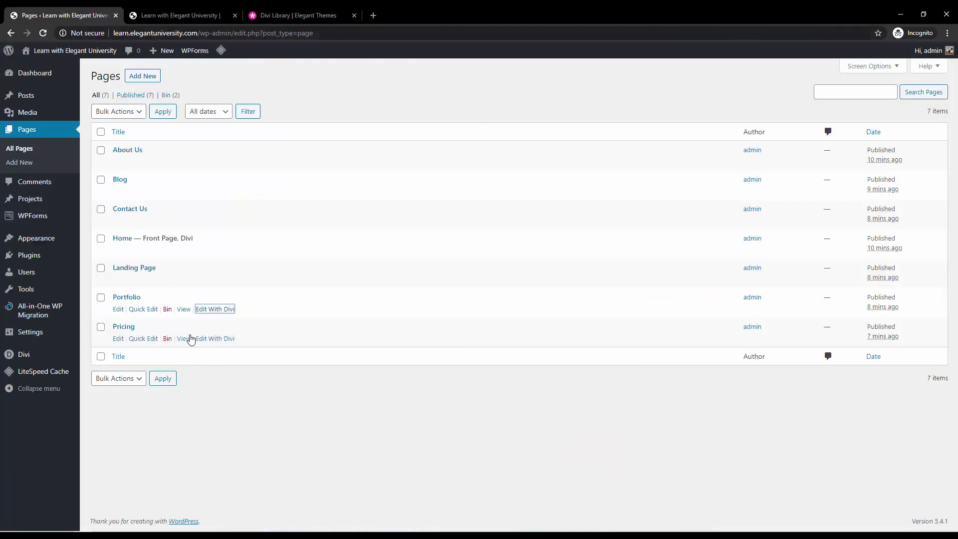
right_click(210, 343)
click(235, 348)
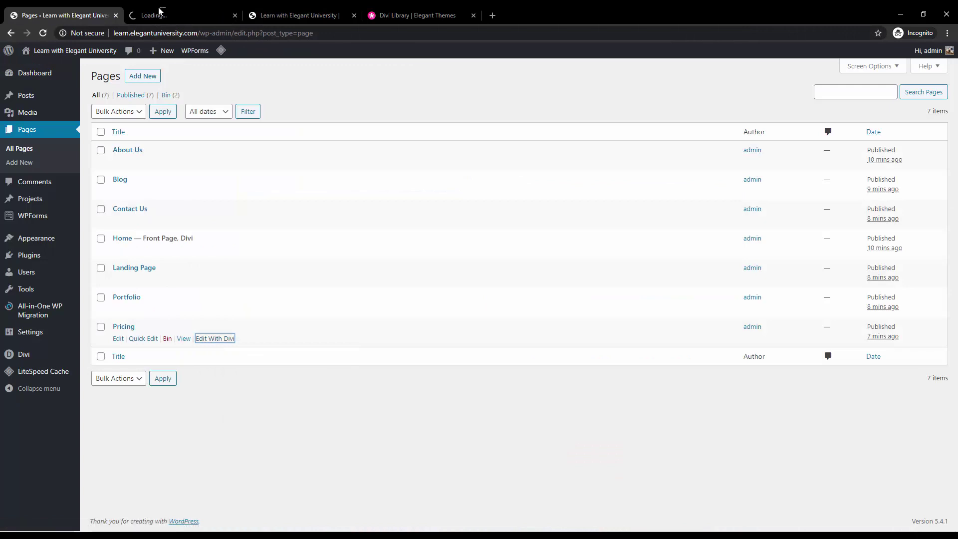
click(158, 10)
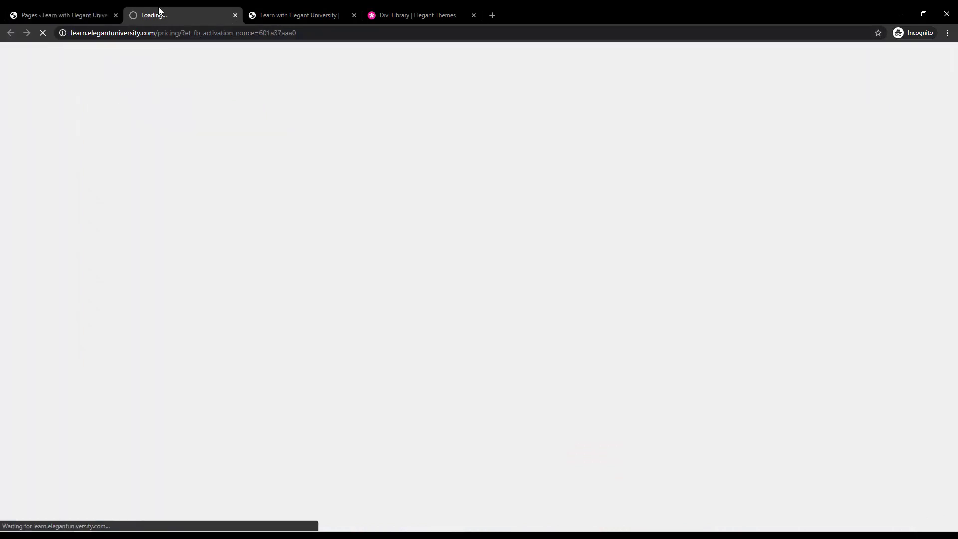
Step: Reload the live Home page to check its menu and content, and return to the Pages list
click(258, 13)
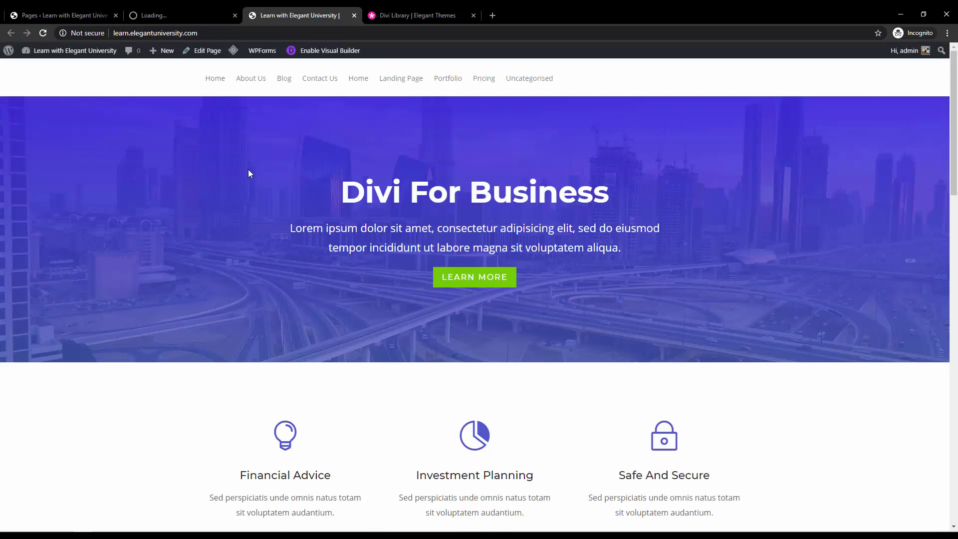
click(42, 35)
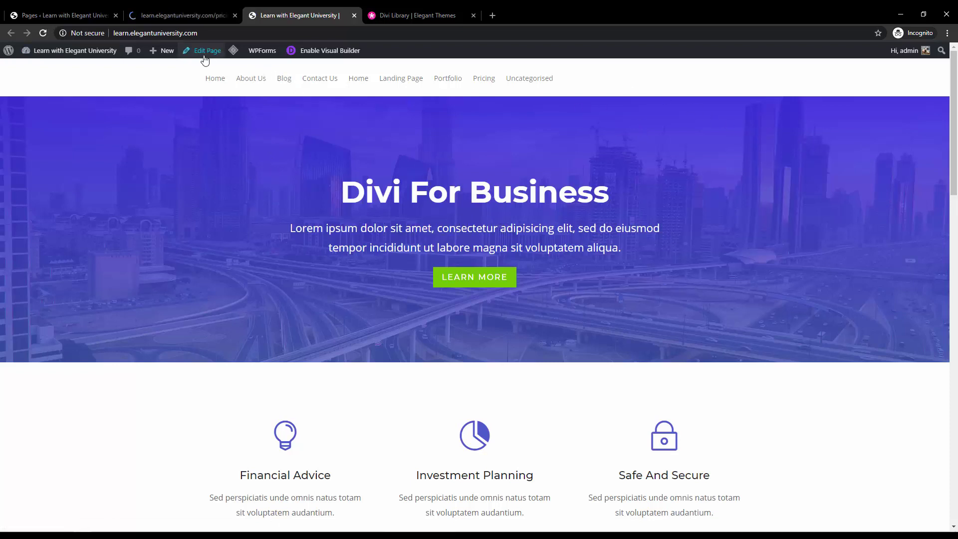
key(ctrl+shift+Tab)
click(90, 14)
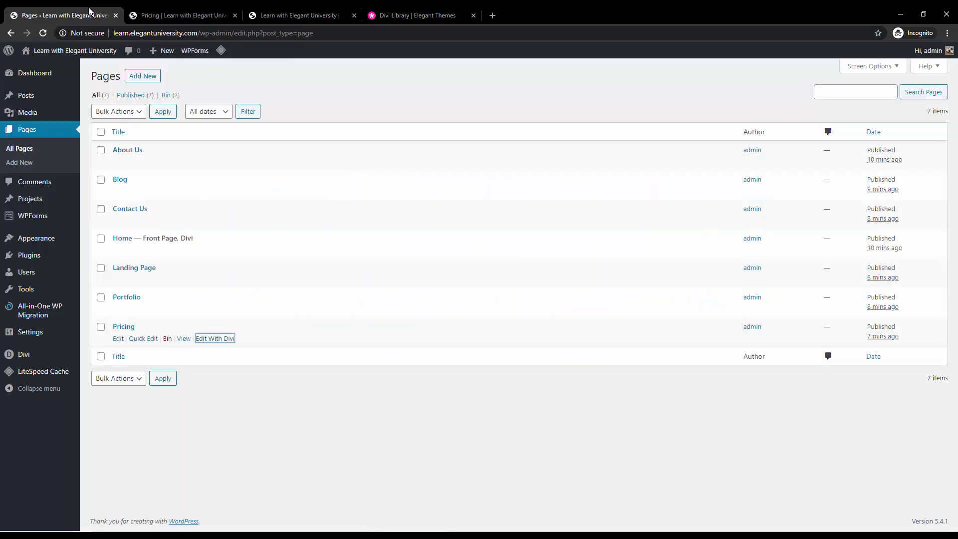
Step: Load the premade Pricing layout from the Agency layout pack into the Pricing page and save it
click(197, 12)
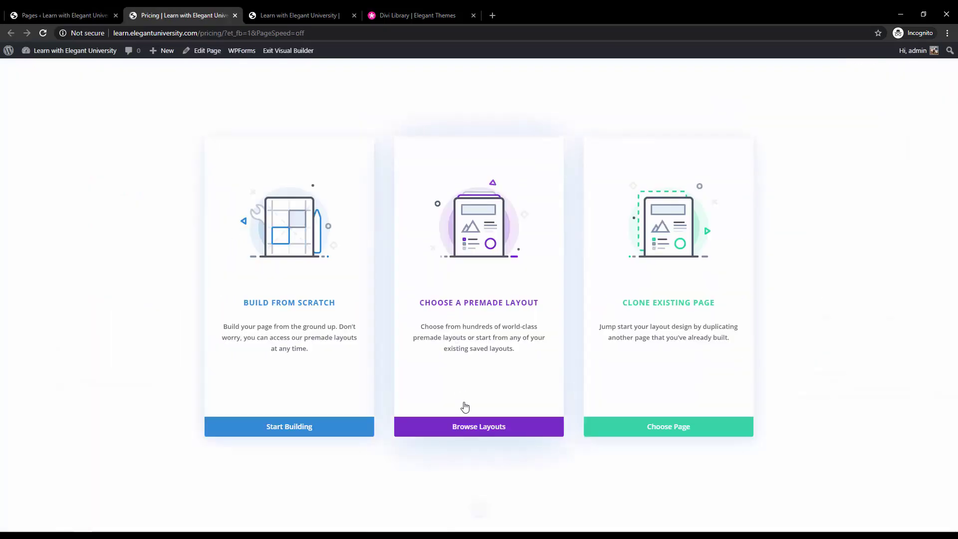
click(499, 424)
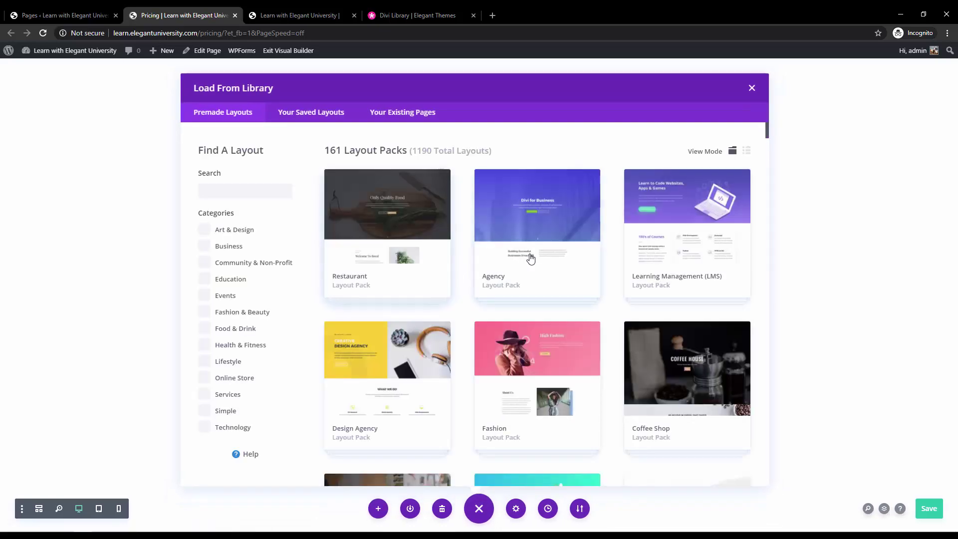
click(531, 258)
click(631, 391)
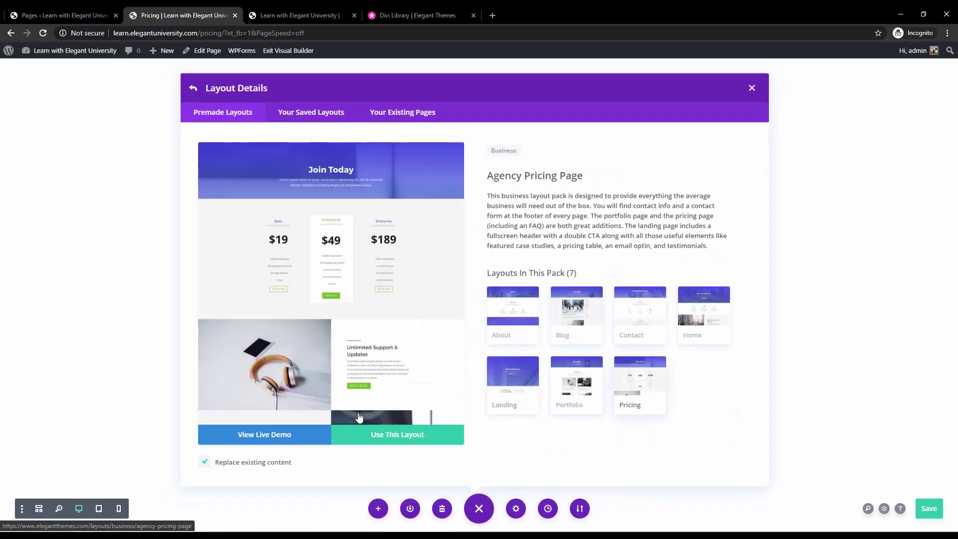
click(398, 435)
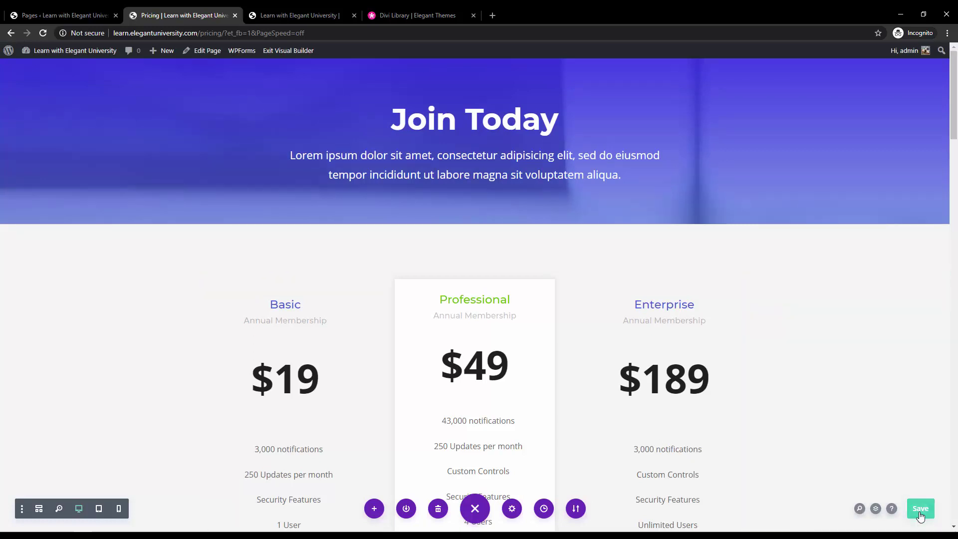
scroll(799, 327, down, 12)
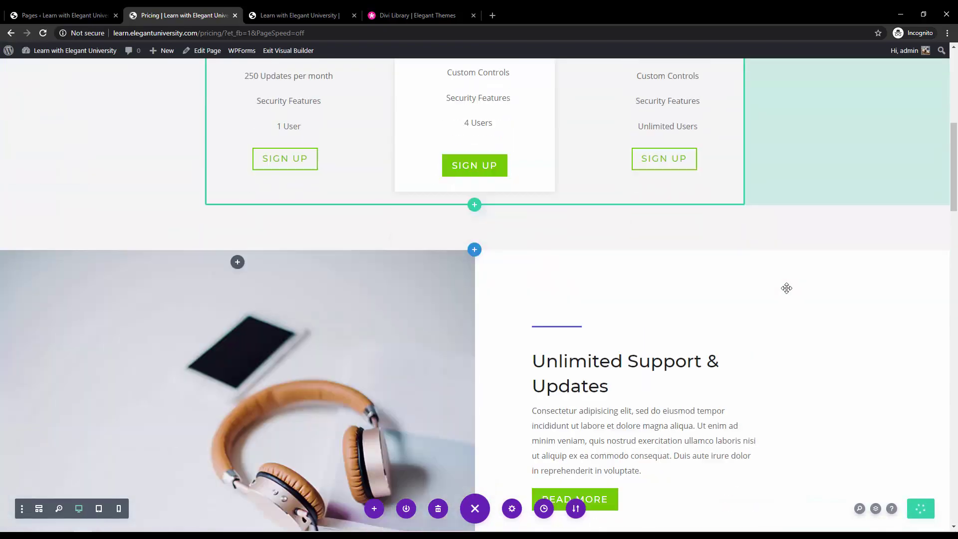
scroll(790, 283, down, 9)
scroll(790, 283, down, 15)
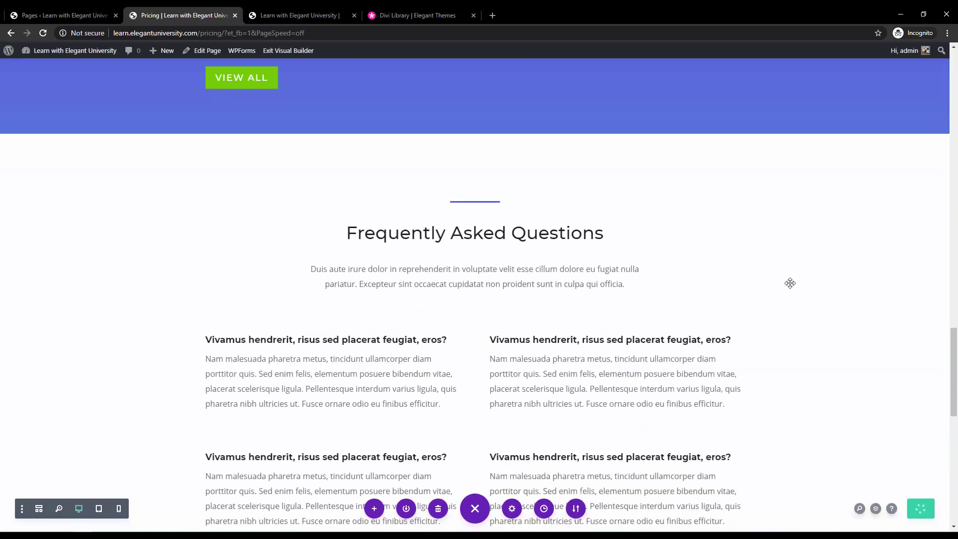
scroll(783, 270, up, 10)
scroll(783, 269, up, 15)
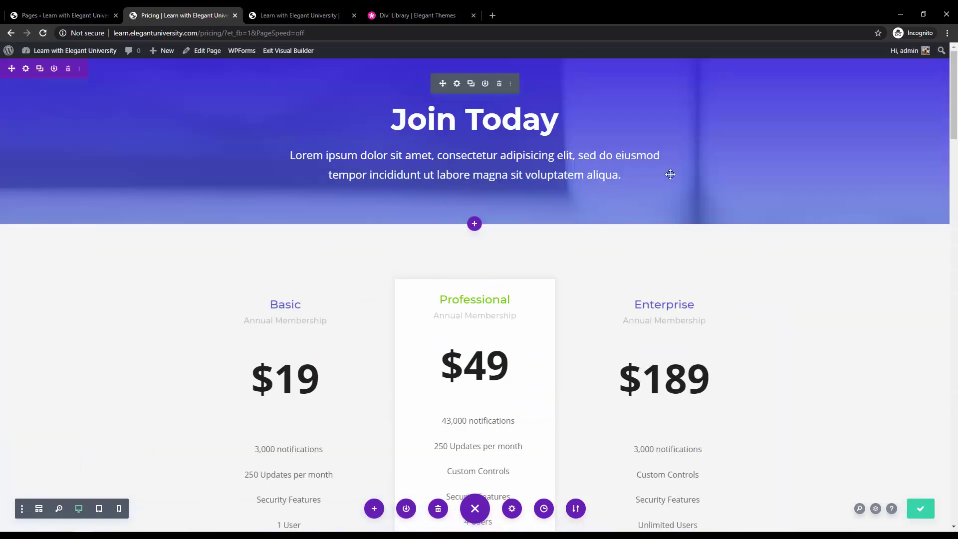
Step: Close the Pricing builder tab and open the About Us page with the Divi Builder in a new tab
click(235, 16)
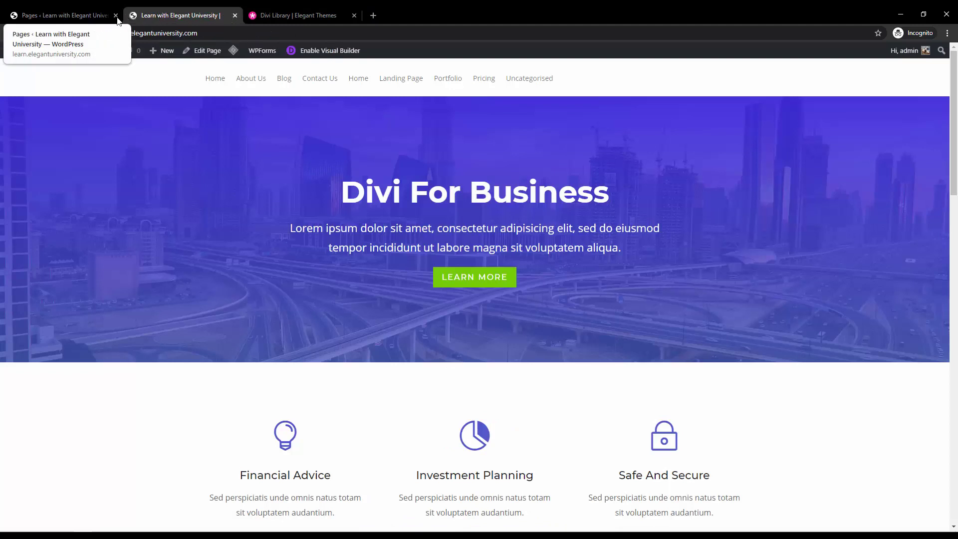
click(84, 10)
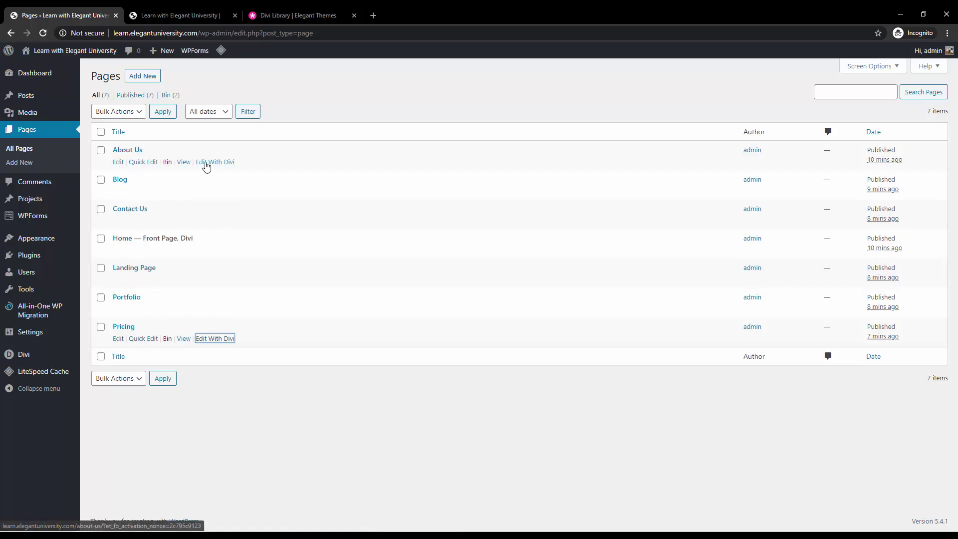
right_click(217, 168)
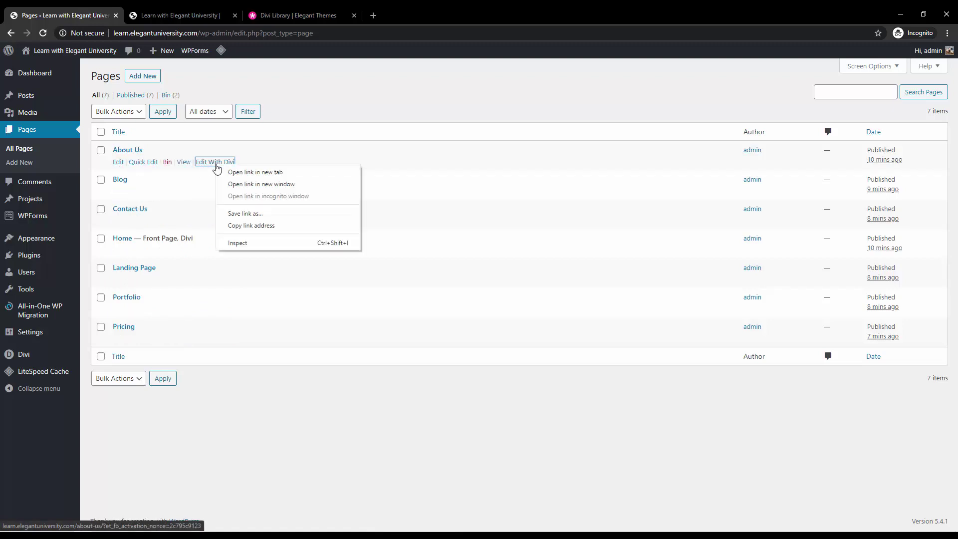
Step: Refresh the Pages list and sort it by title in ascending order
click(317, 109)
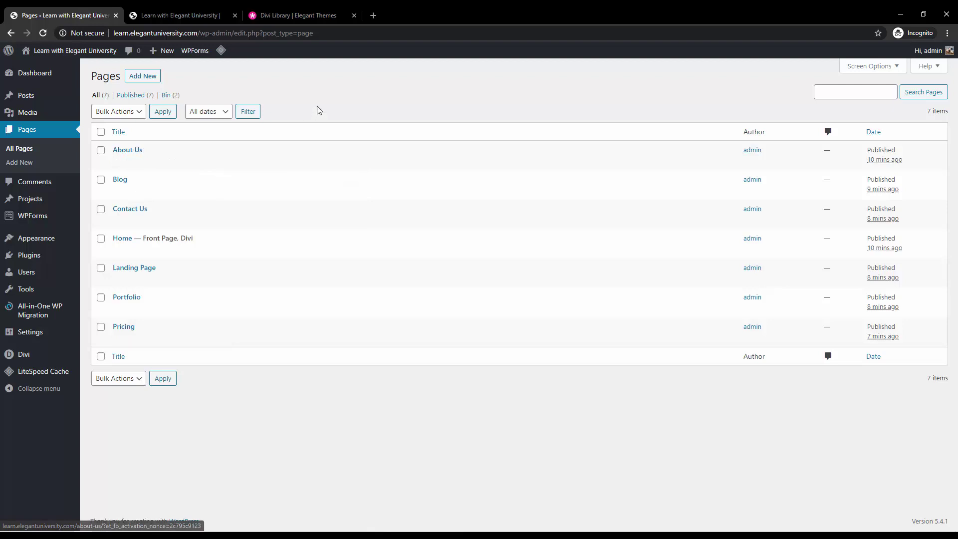
mouse_move(120, 159)
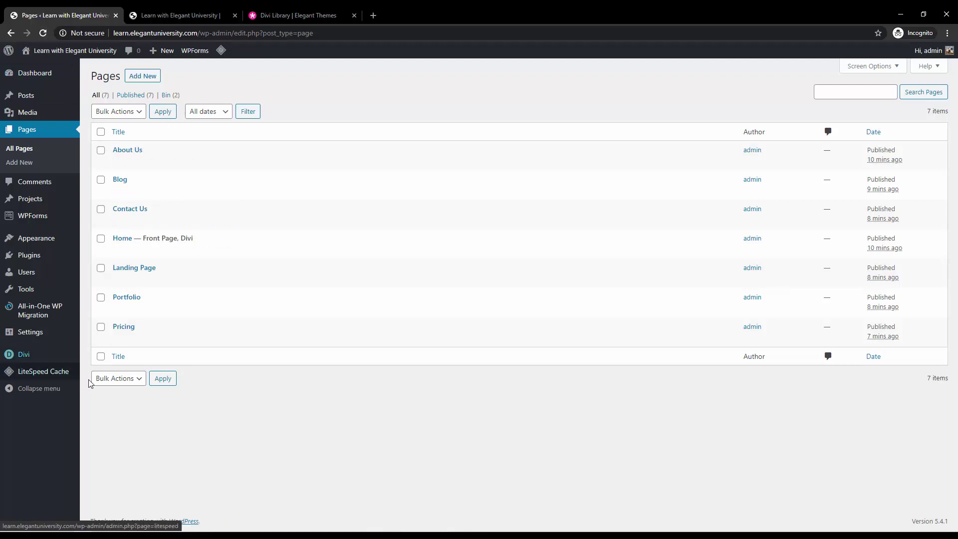
click(43, 33)
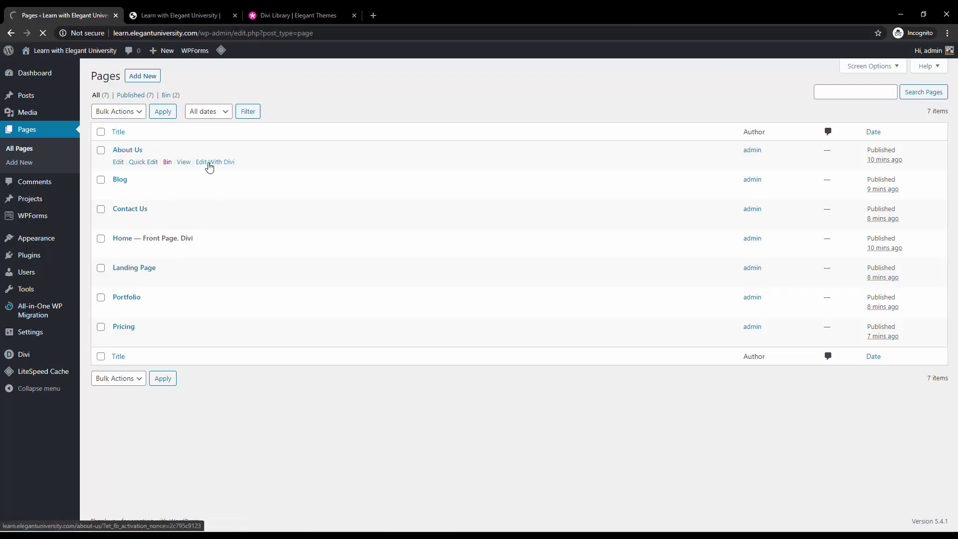
click(209, 166)
right_click(209, 166)
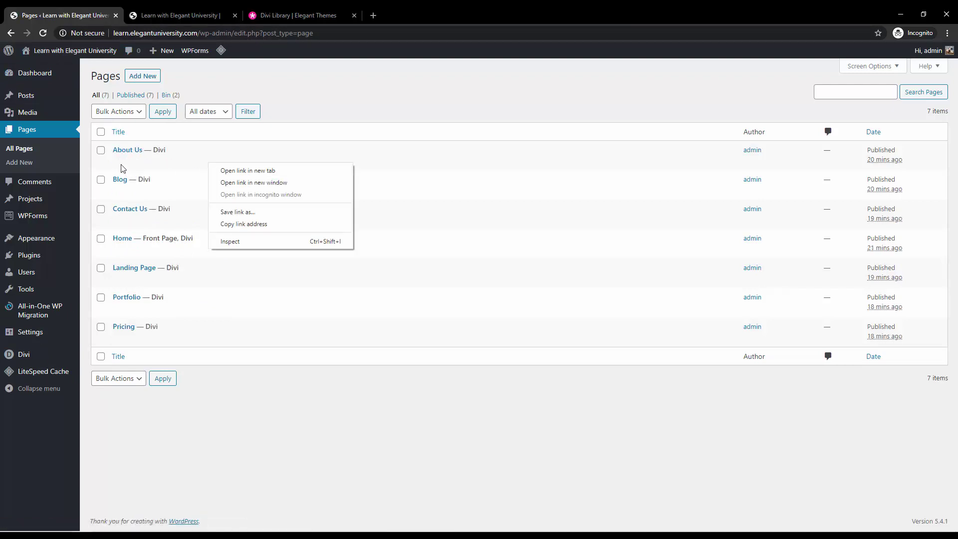
click(344, 131)
click(344, 131)
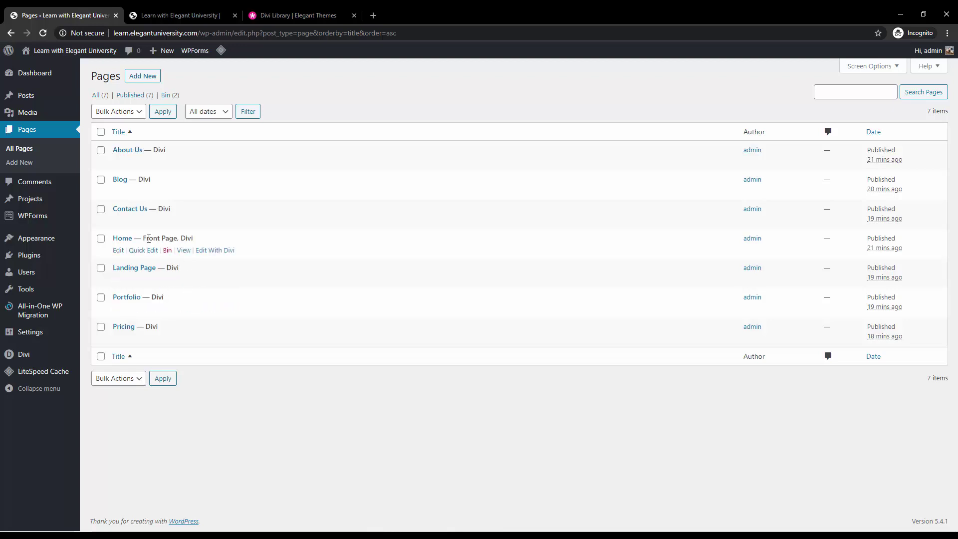
mouse_move(40, 333)
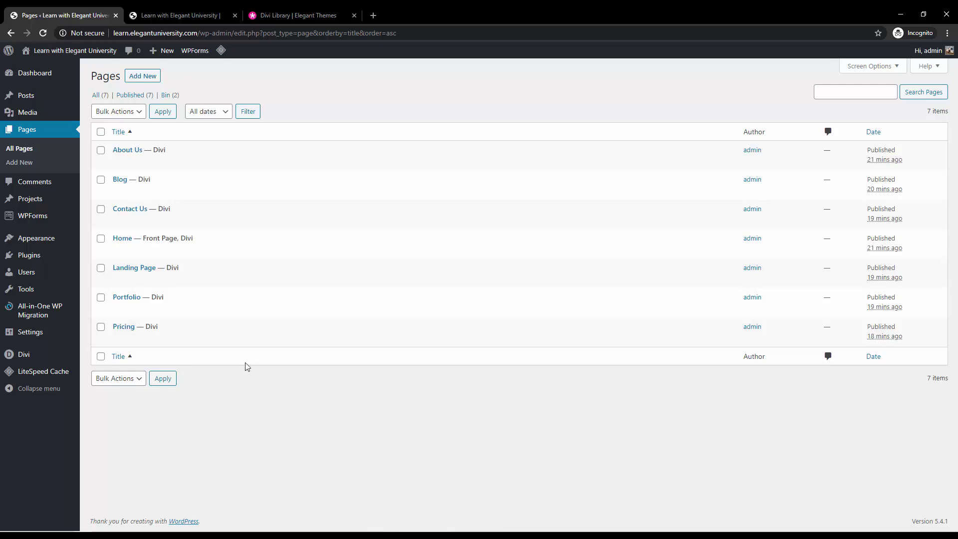
Step: Open the live site in a new browser tab and close the old site tab
click(195, 13)
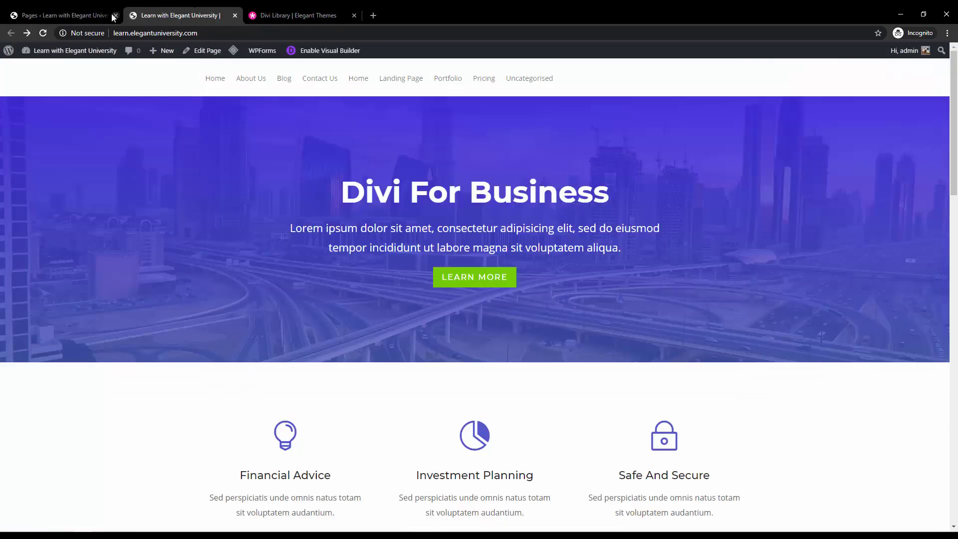
click(43, 32)
click(83, 10)
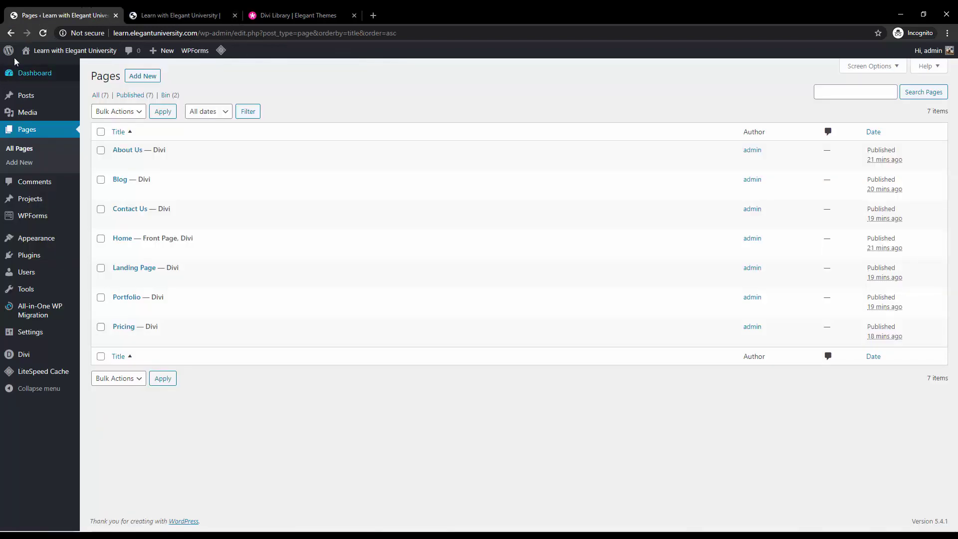
right_click(39, 68)
click(54, 76)
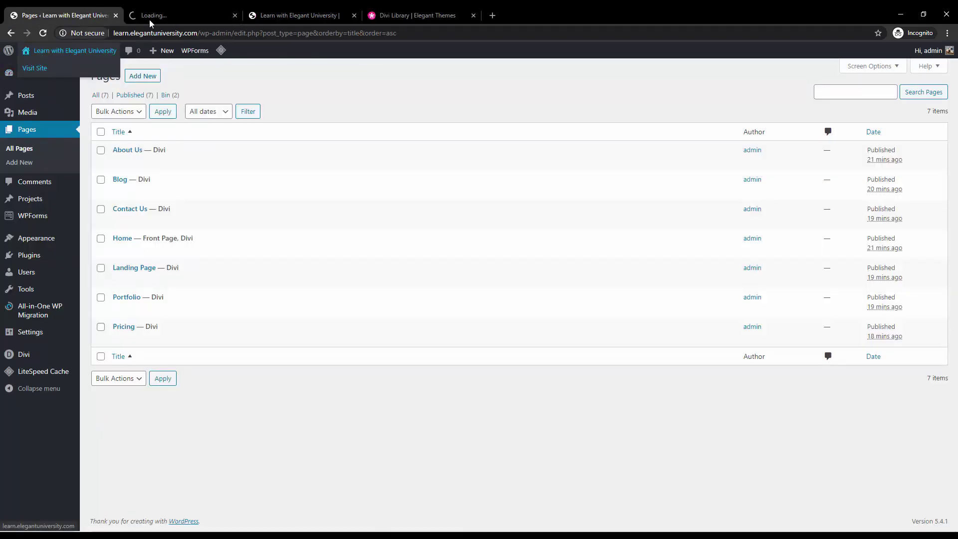
click(163, 11)
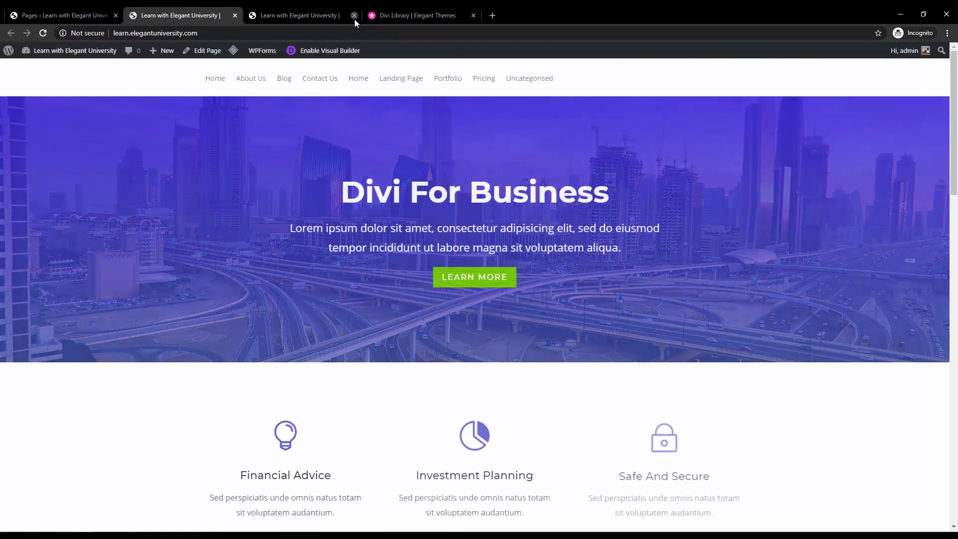
click(354, 16)
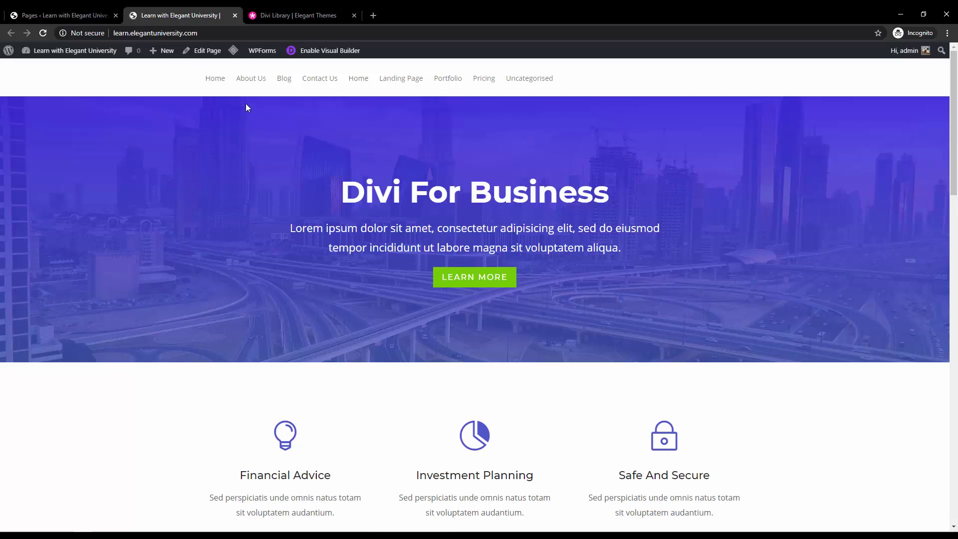
Step: View the About Us page on the live site, compare it with the Pages list, and return to the homepage
click(243, 83)
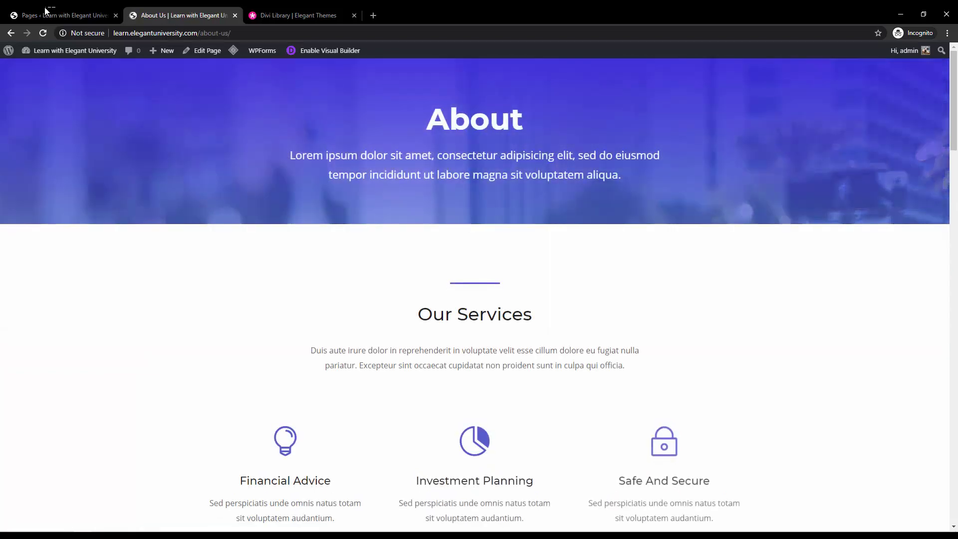
click(62, 15)
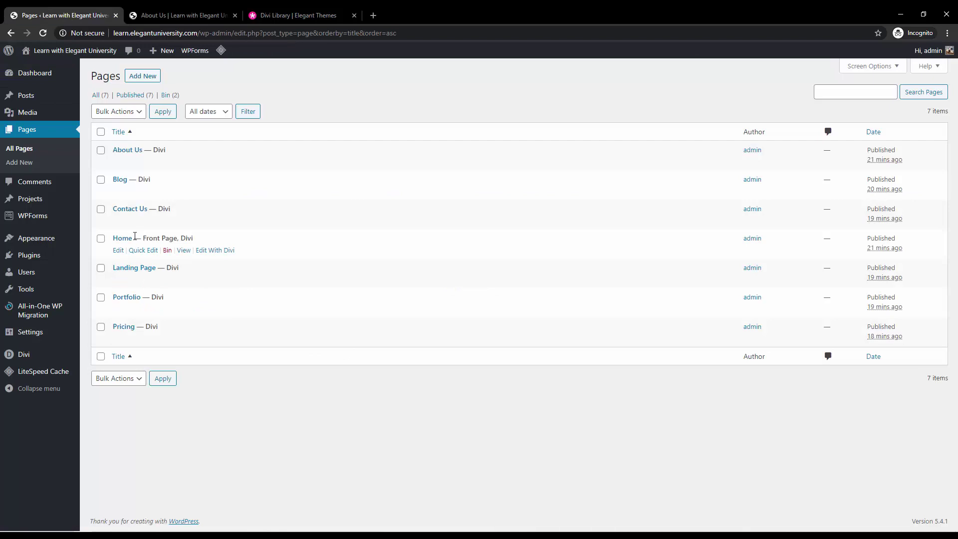
click(189, 7)
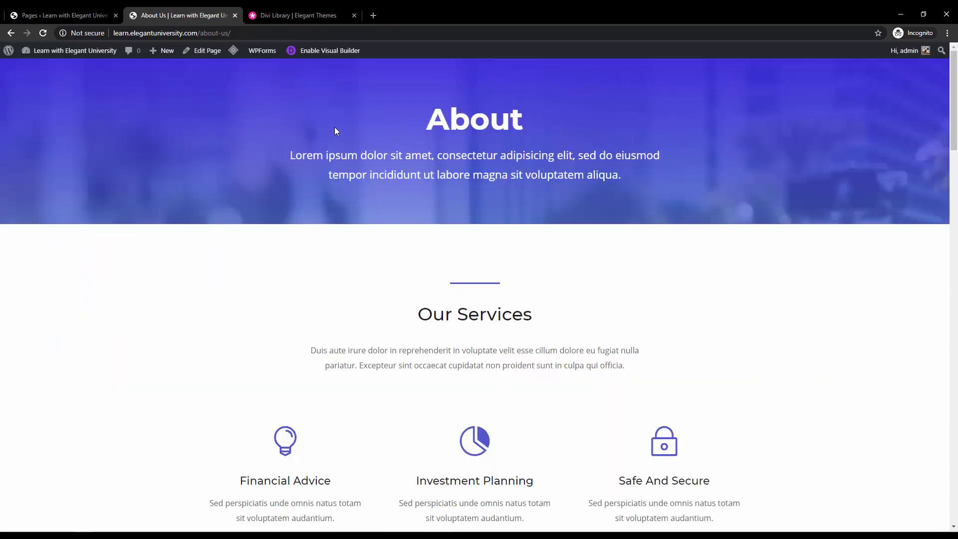
click(12, 33)
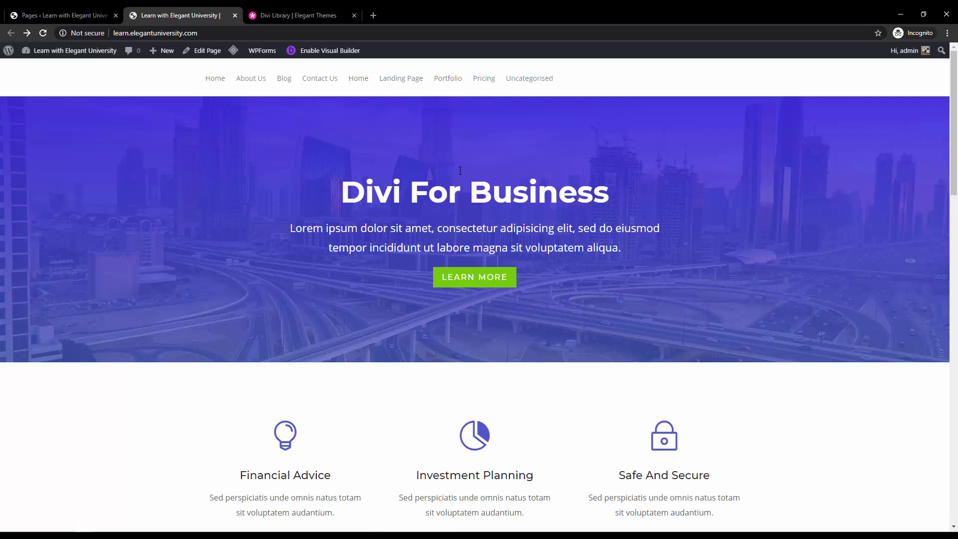
Step: Create a new WordPress navigation menu named main_menu
click(64, 15)
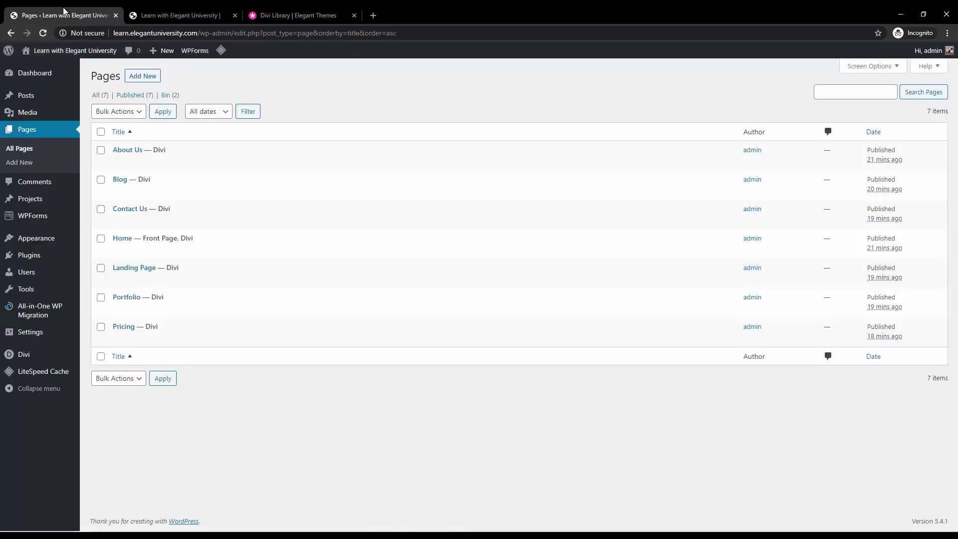
mouse_move(54, 240)
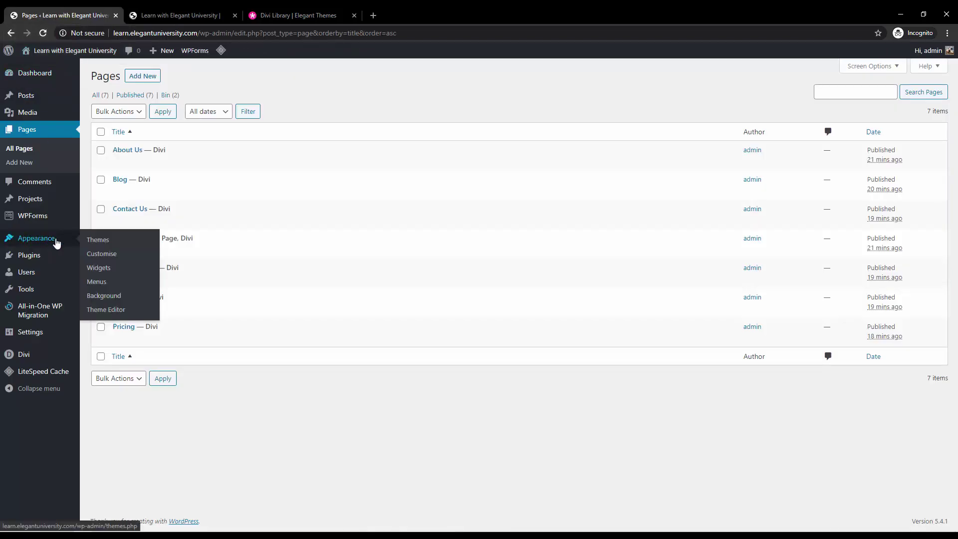
click(96, 282)
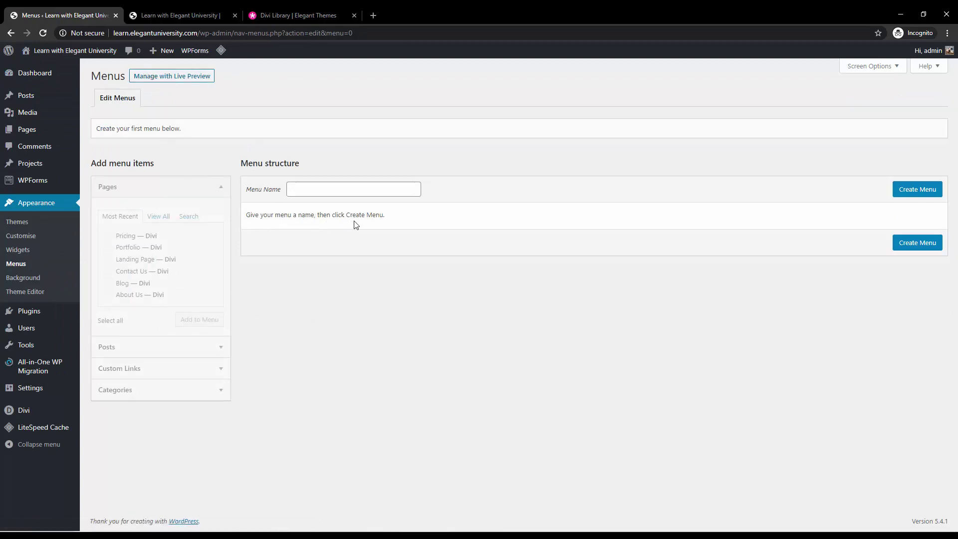
click(354, 193)
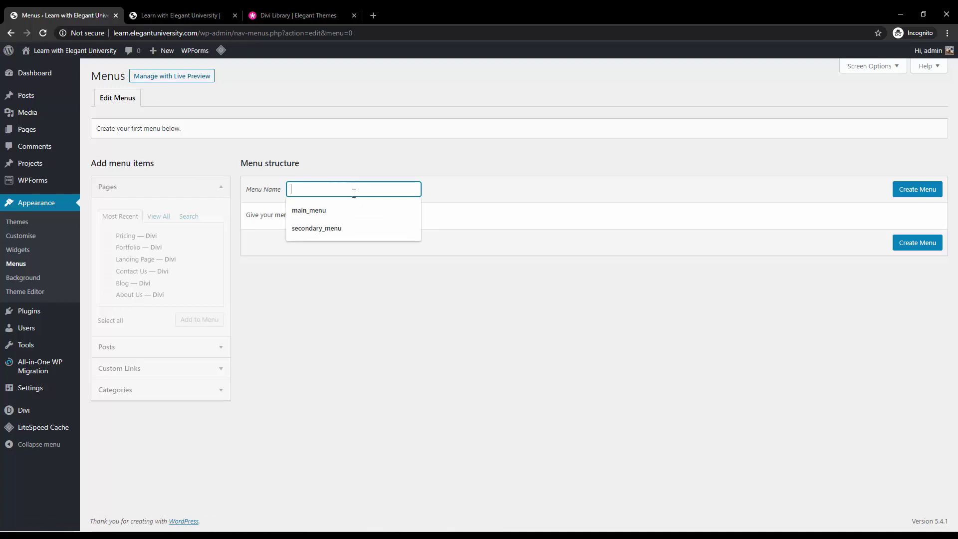
click(338, 209)
click(927, 198)
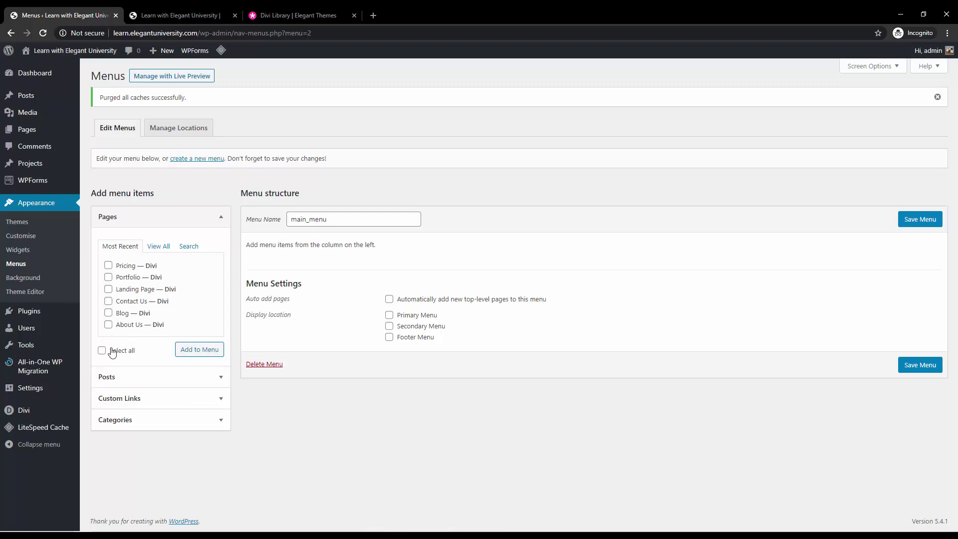
Step: Add the Home, About Us, Blog, Contact Us, Landing Page, Portfolio and Pricing pages to main_menu
click(158, 247)
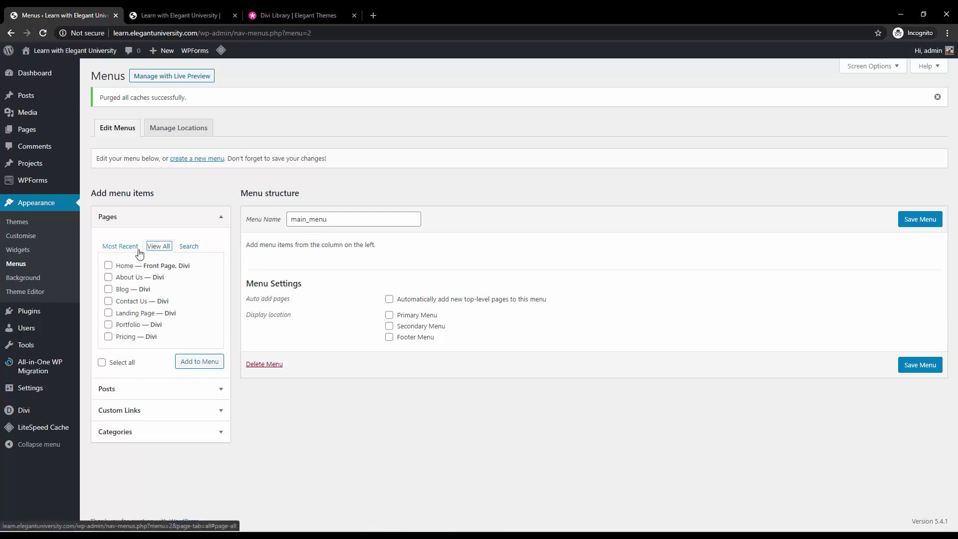
click(129, 249)
click(156, 249)
click(123, 249)
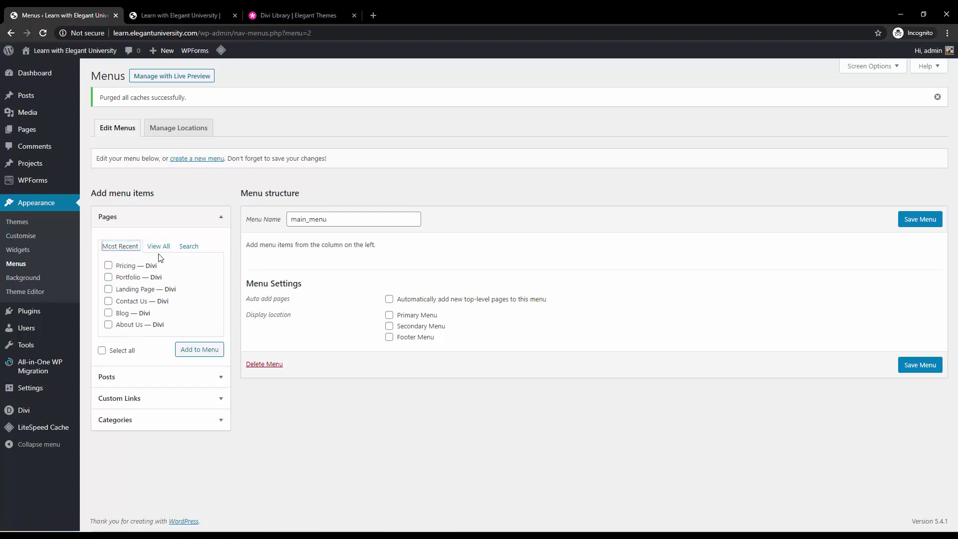
click(159, 247)
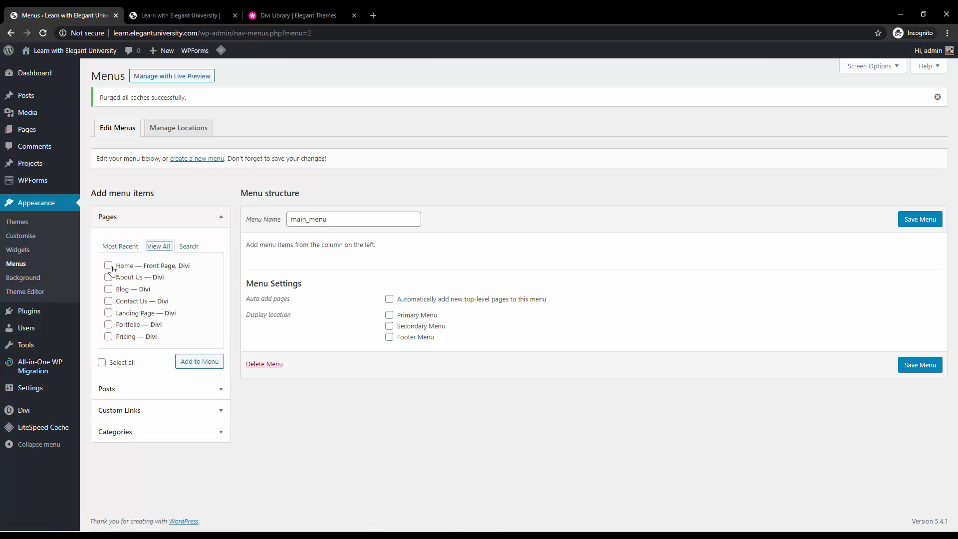
click(109, 267)
click(108, 278)
click(108, 289)
click(108, 301)
click(109, 313)
click(108, 324)
click(108, 336)
click(187, 368)
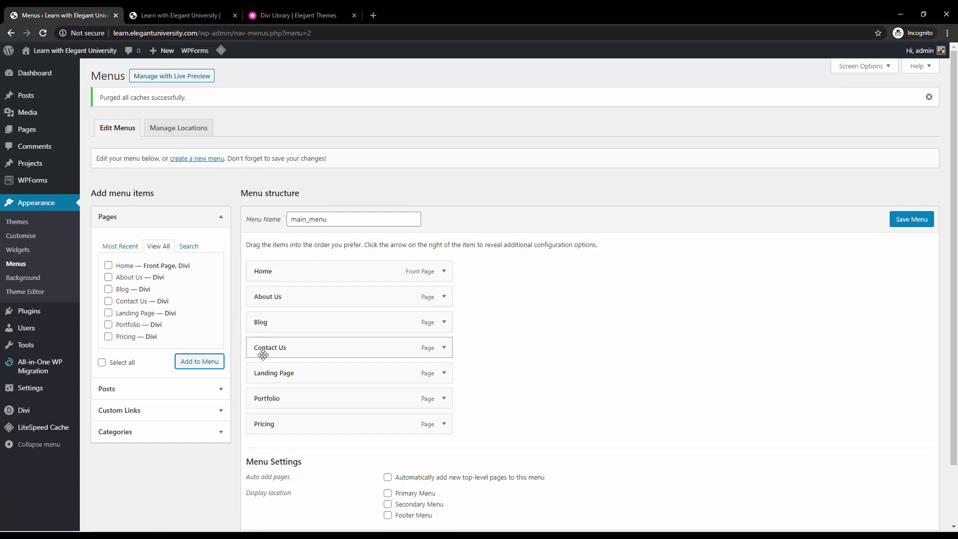
Step: Reorder the menu items to Home, Landing Page, About Us, Portfolio, Blog, Pricing, Contact Us
drag(263, 355, 266, 424)
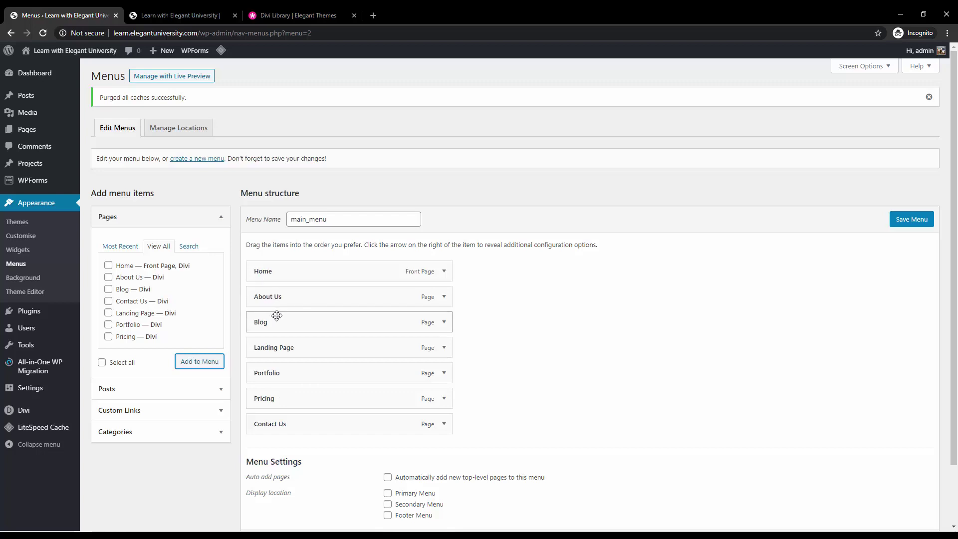
drag(280, 345, 276, 301)
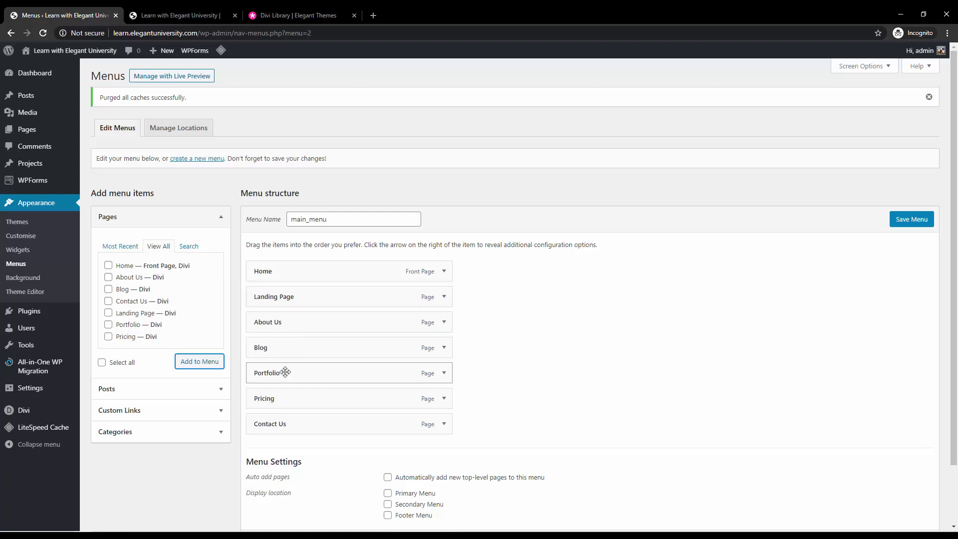
drag(285, 373, 270, 353)
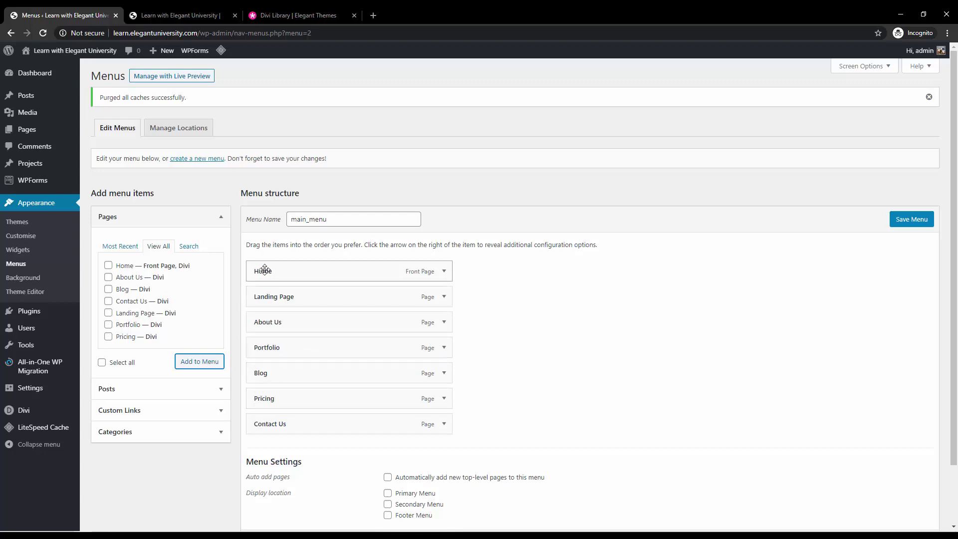
Step: Nest Portfolio as a sub item under About Us and return it to the top level
drag(266, 348, 299, 348)
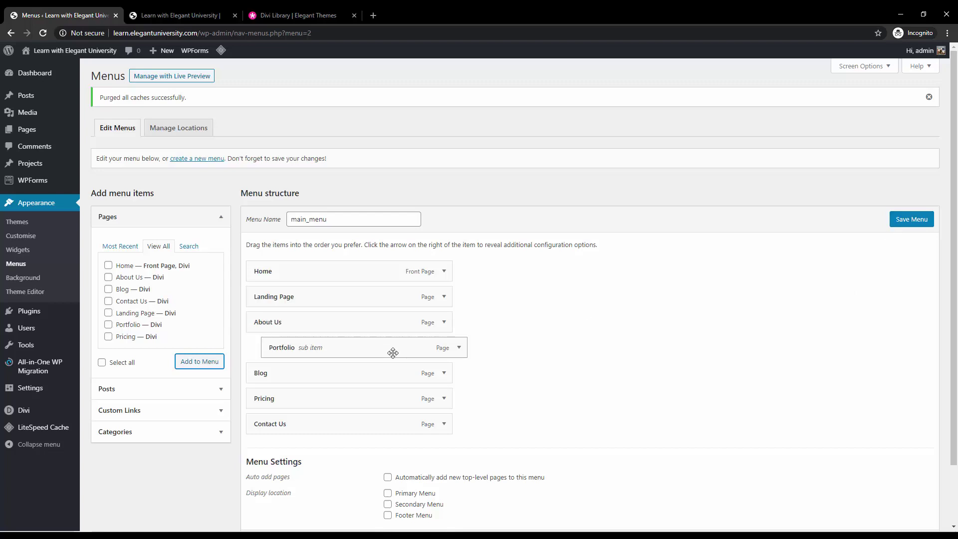
drag(388, 352, 372, 347)
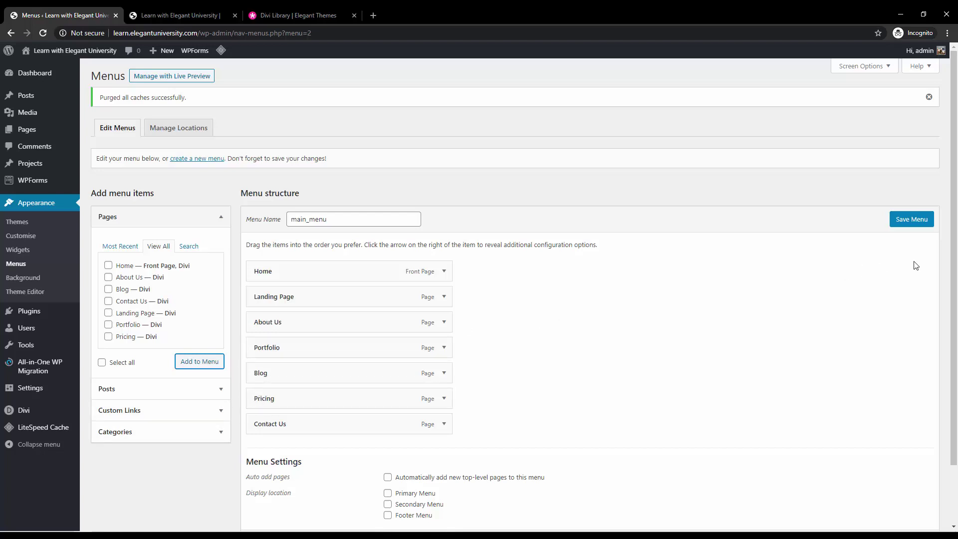
Step: Save main_menu and reload the live homepage with the Visual Builder enabled
click(905, 221)
scroll(782, 320, down, 2)
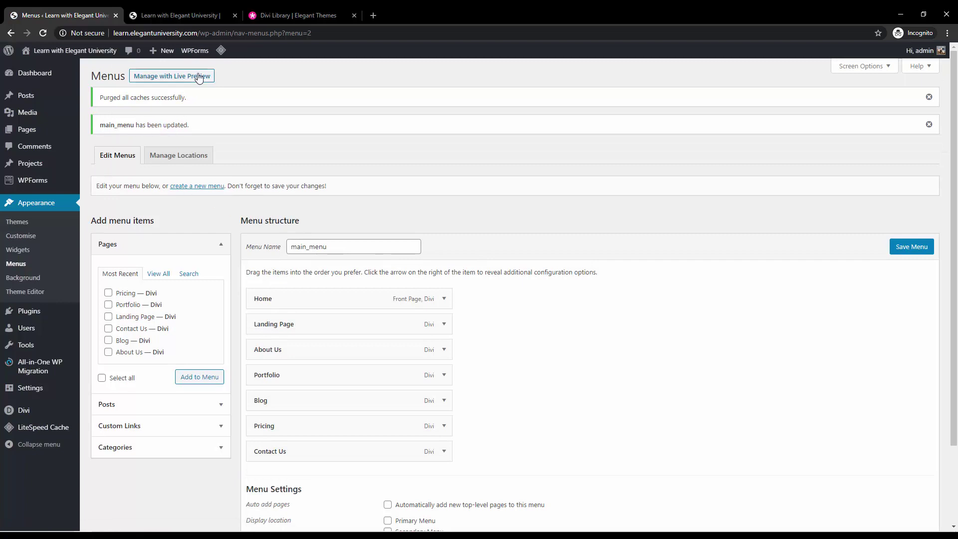
click(193, 20)
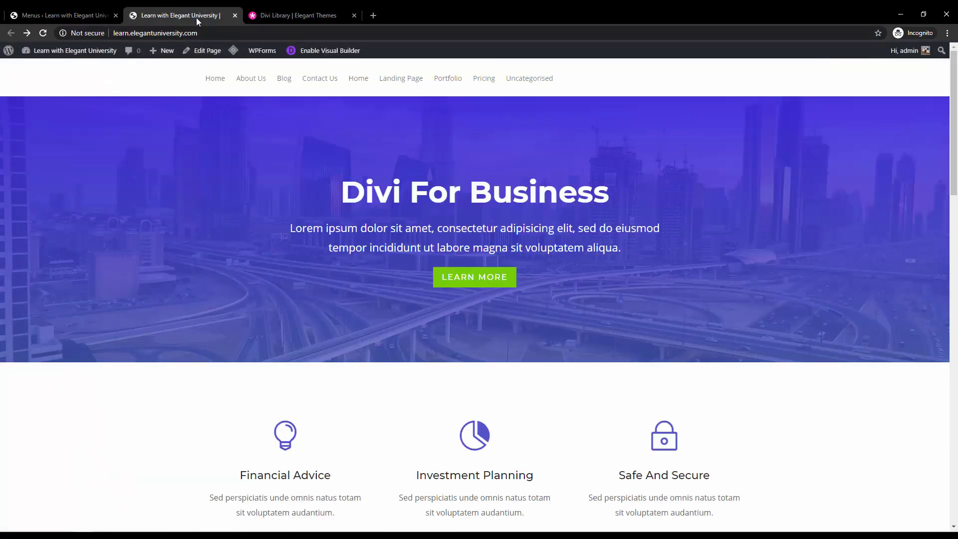
click(46, 34)
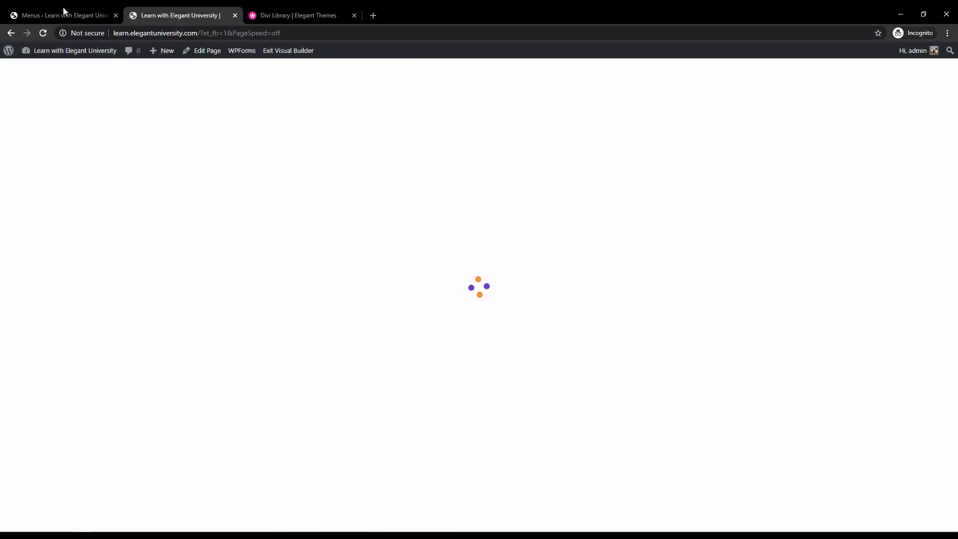
Step: Look at the Home page's Edit With Divi option in the Pages list and return to the homepage in the Visual Builder
click(63, 7)
mouse_move(27, 130)
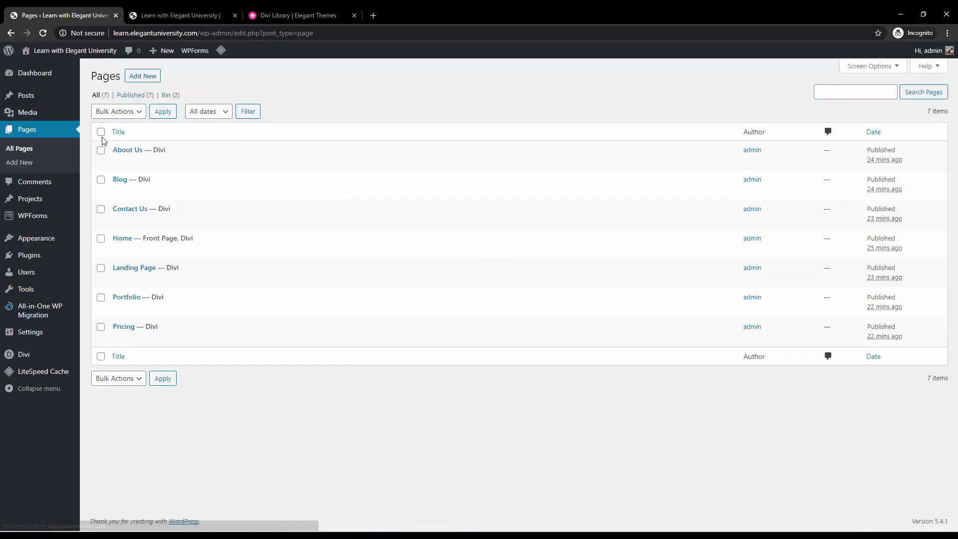
mouse_move(149, 254)
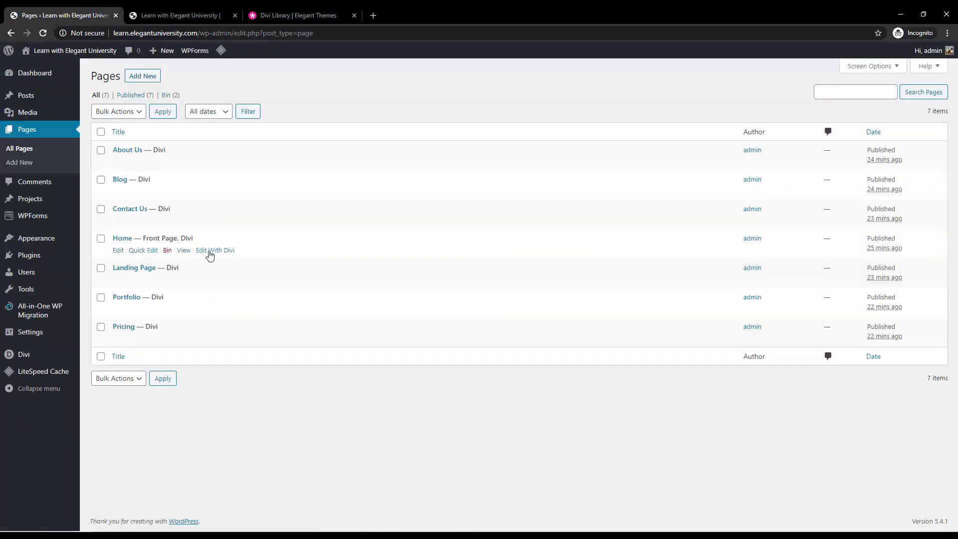
click(205, 16)
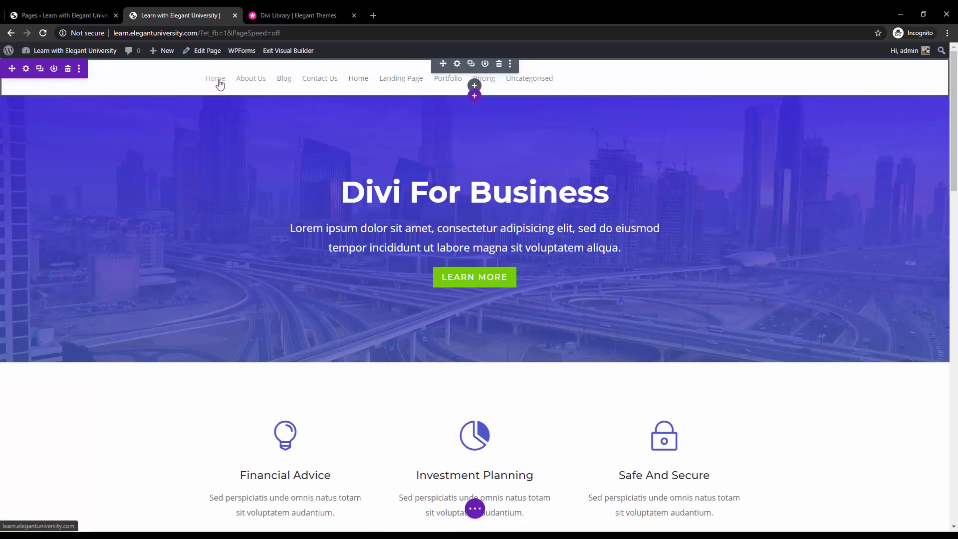
Step: Open the Fullwidth Menu module's settings, clear its menu selection and reselect main_menu to refresh the navigation
click(457, 64)
drag(112, 75, 180, 106)
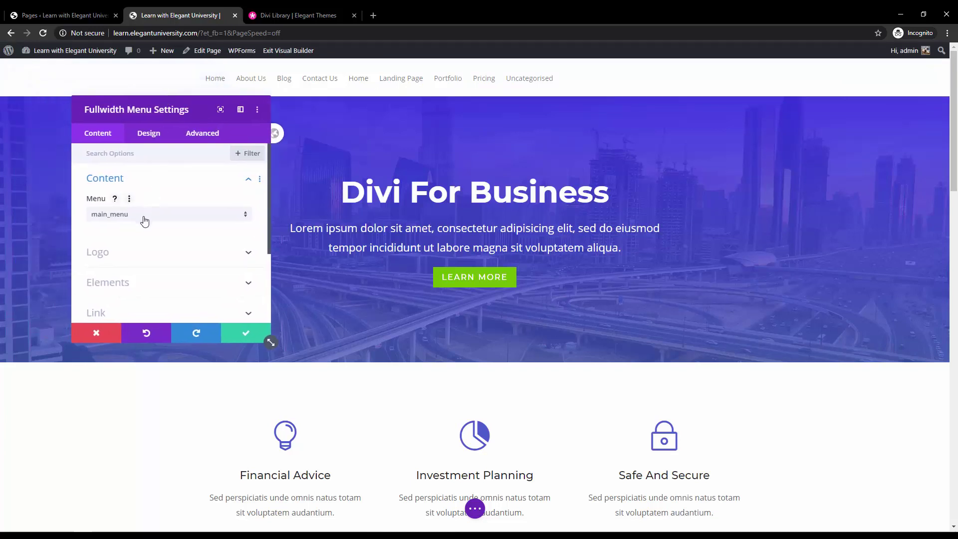
click(144, 220)
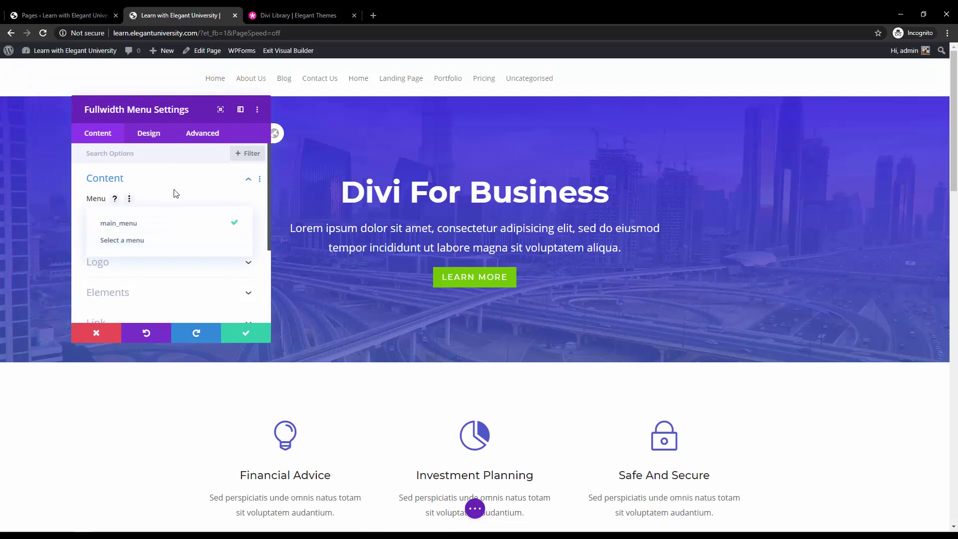
click(152, 221)
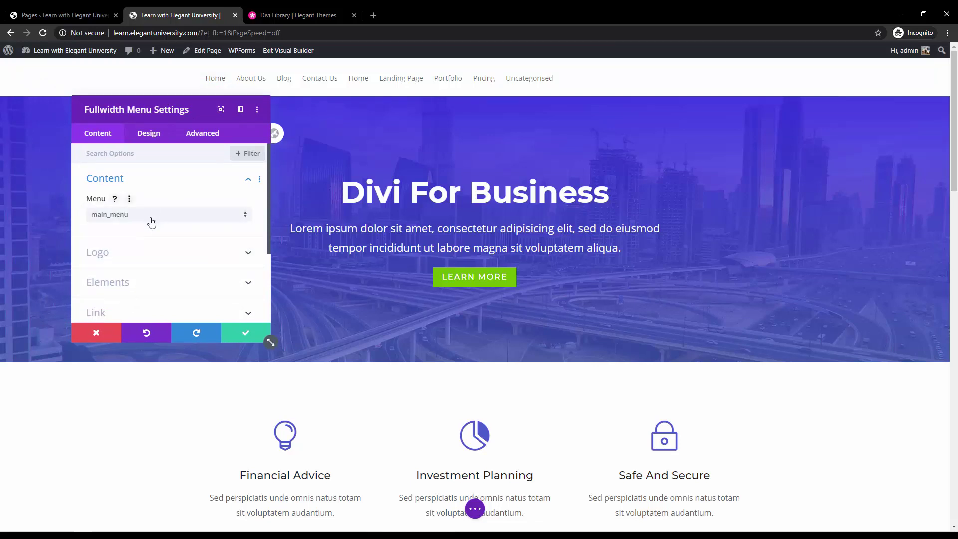
click(152, 221)
click(134, 239)
click(138, 223)
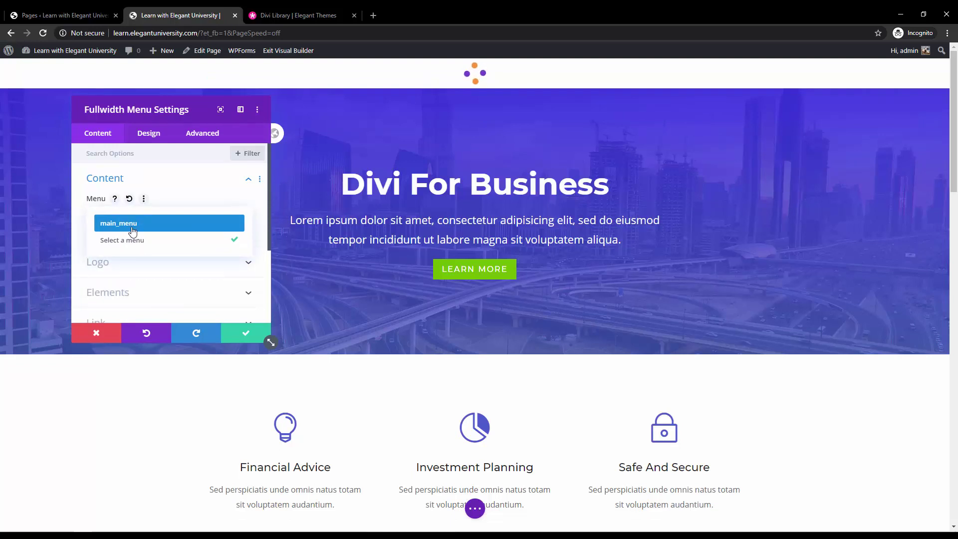
click(134, 226)
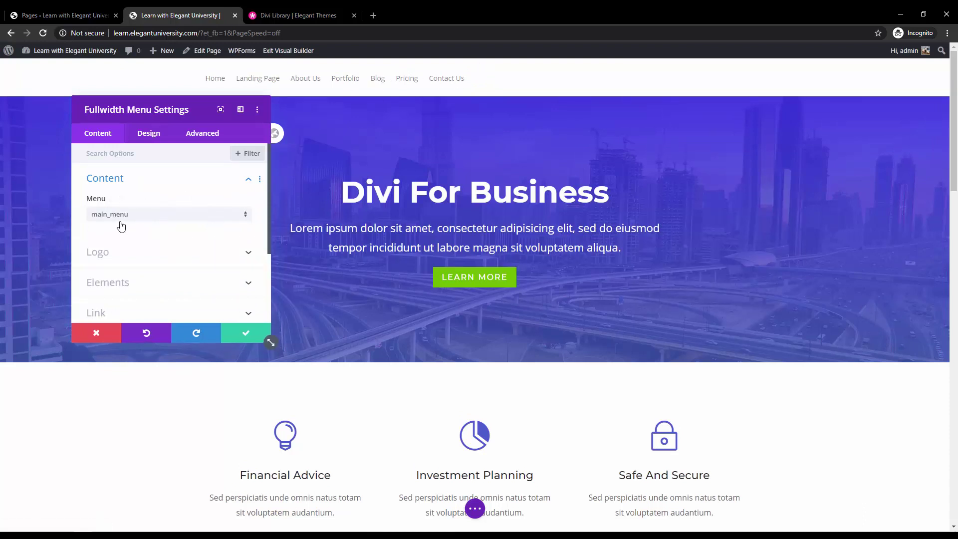
Step: Switch the module's menu to the unassigned "Select a menu" option and back to main_menu
click(120, 222)
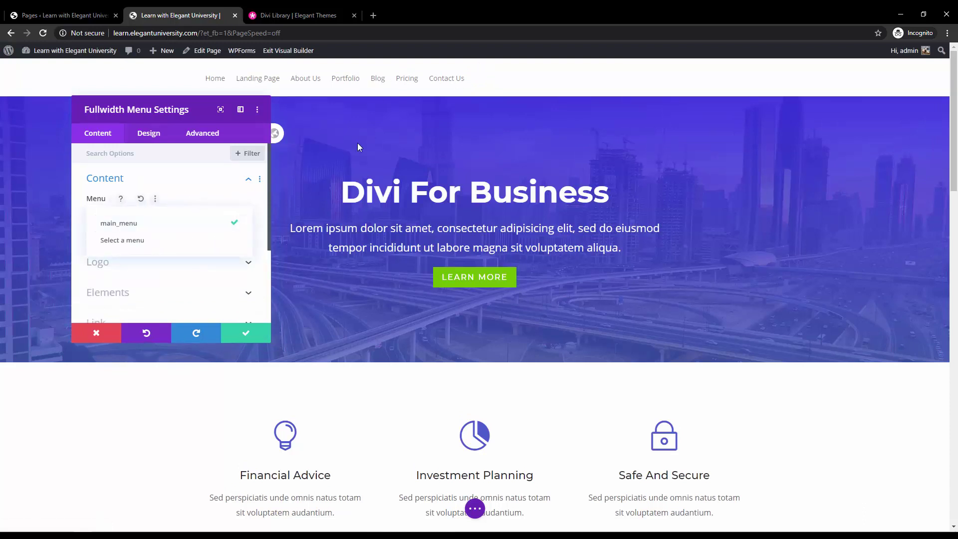
click(191, 240)
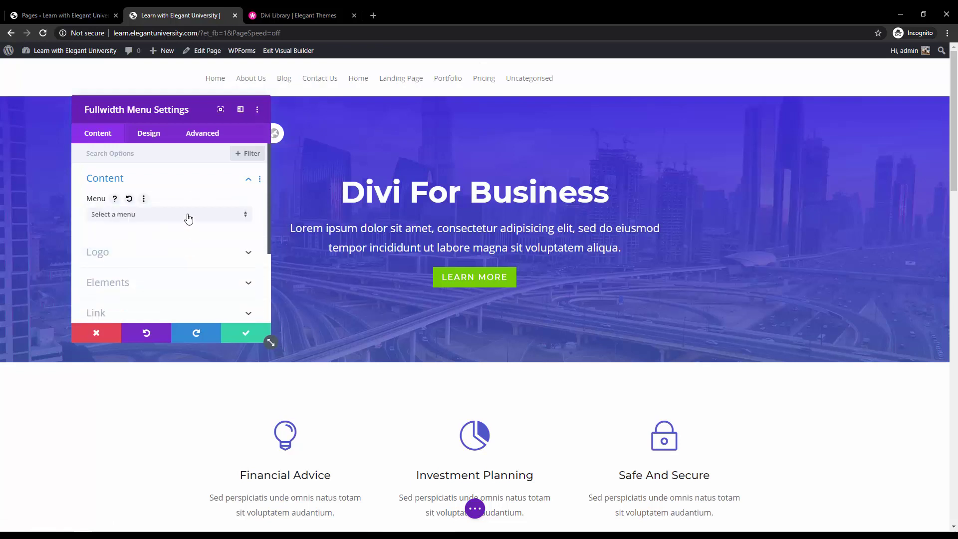
click(188, 217)
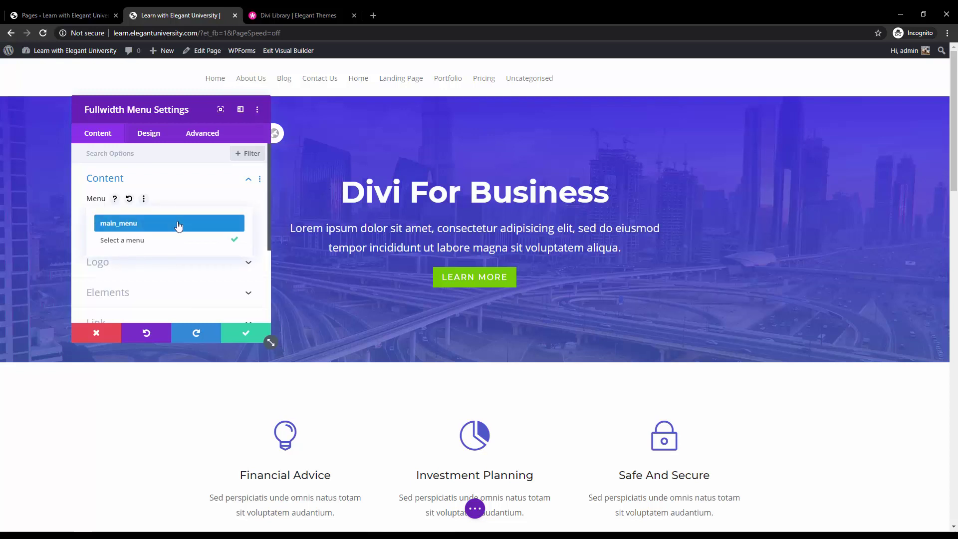
click(178, 224)
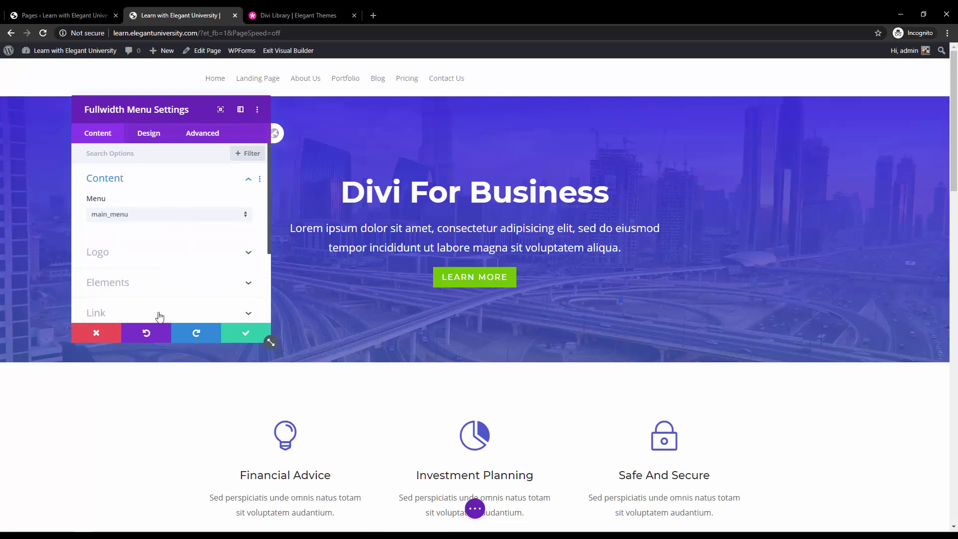
Step: Enlarge the Fullwidth Menu Settings window and reposition it below the navigation menu
drag(272, 343, 349, 440)
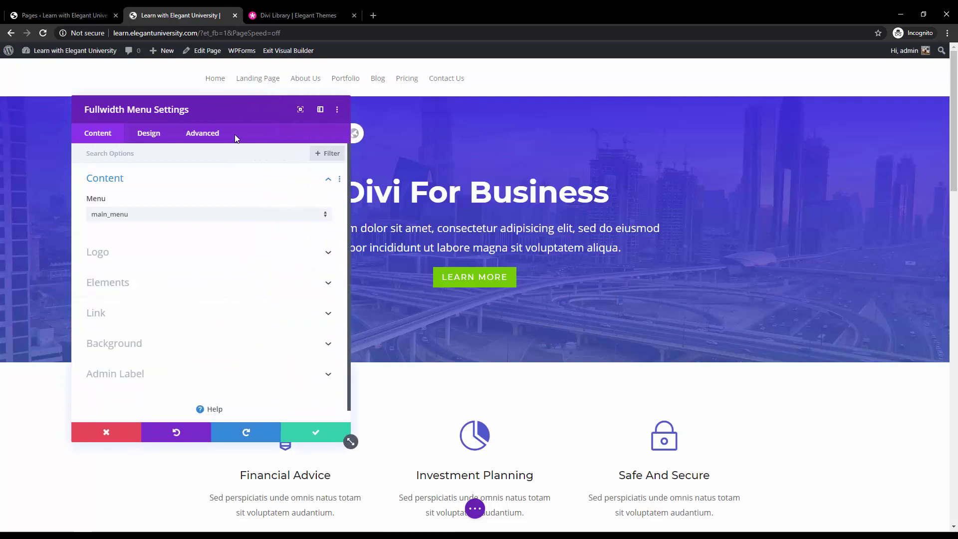
drag(228, 108, 319, 138)
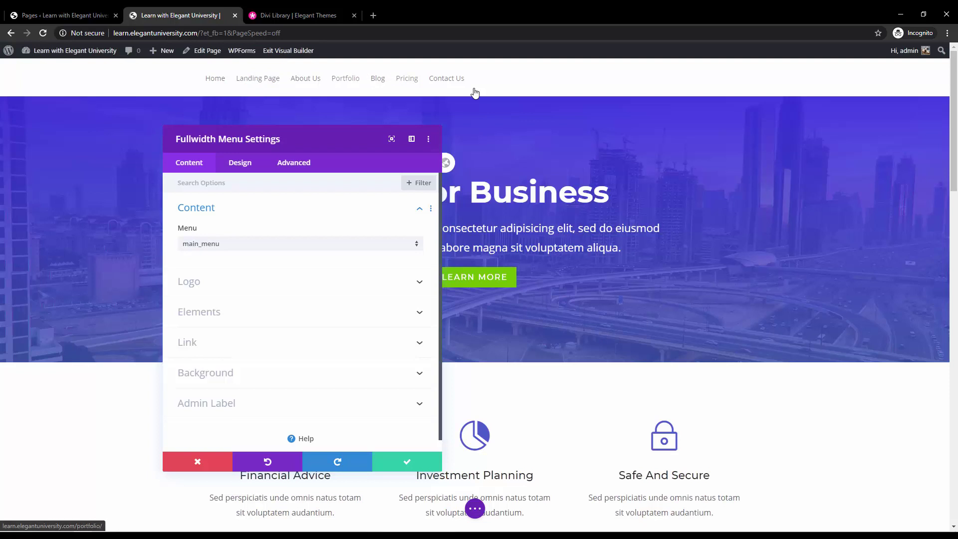
click(241, 283)
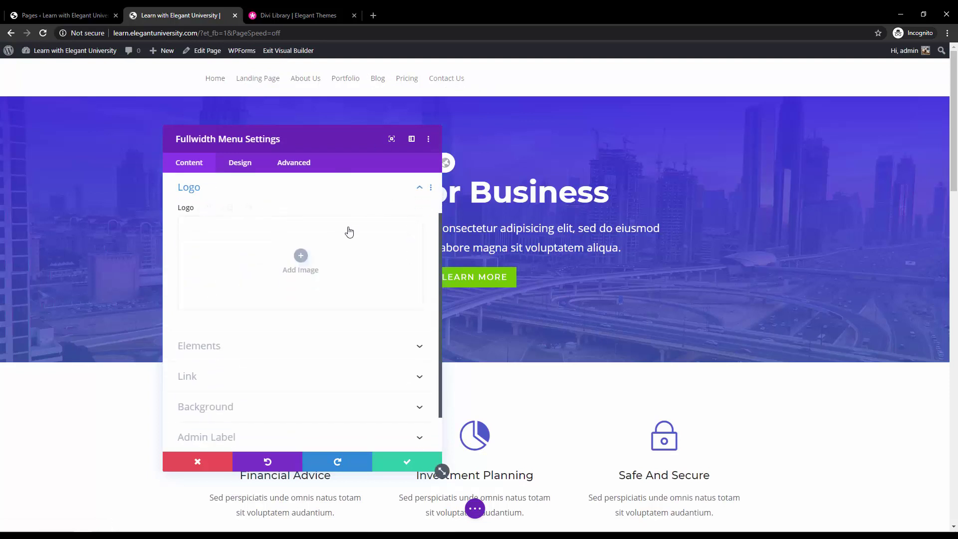
click(300, 262)
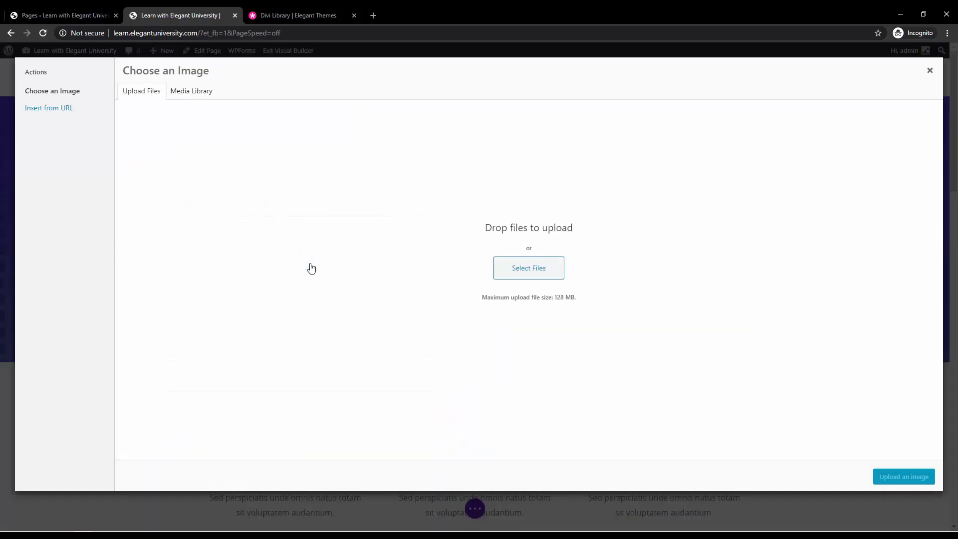
click(536, 268)
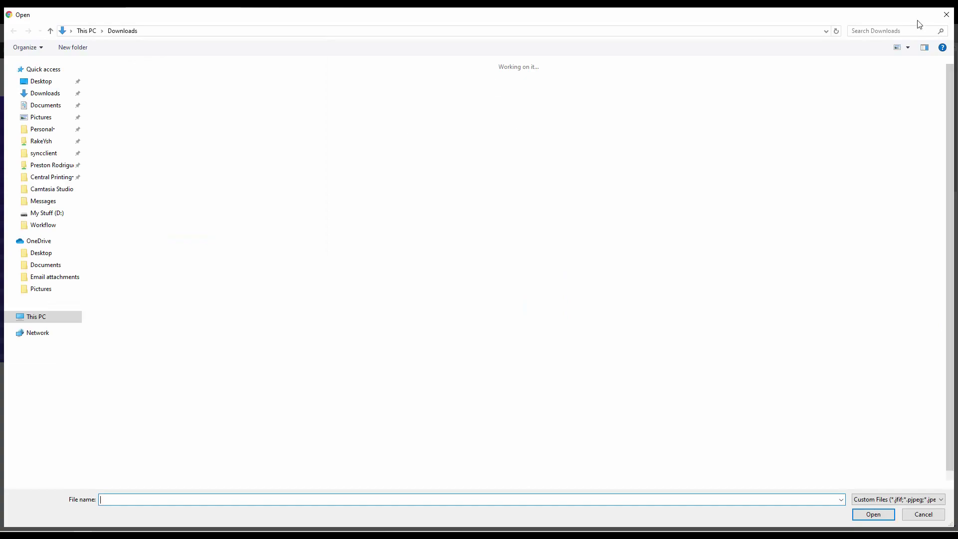
click(946, 16)
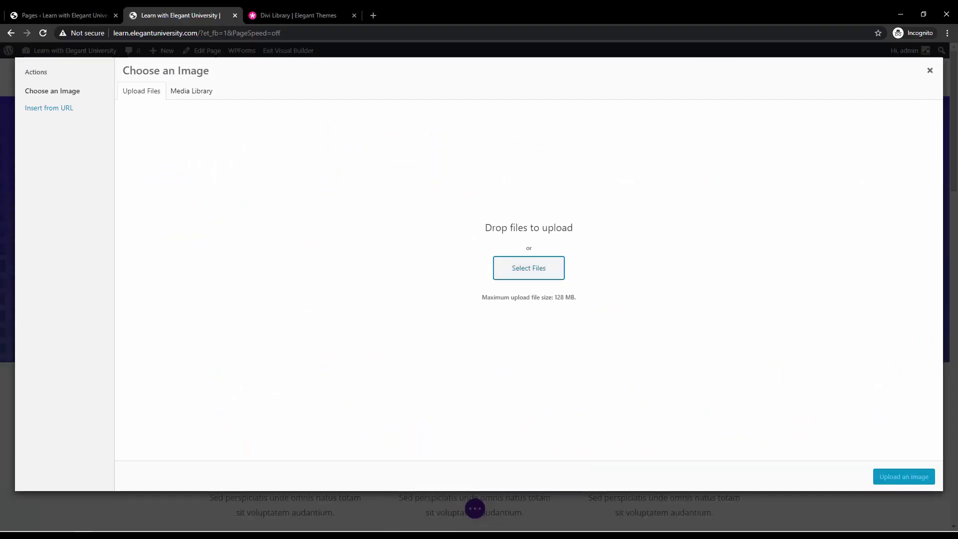
click(930, 70)
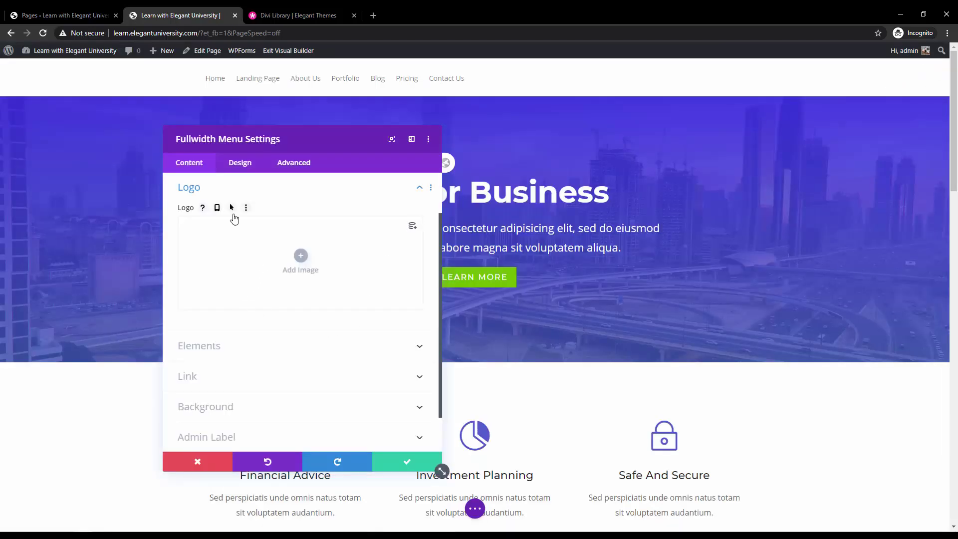
Step: Review the menu module's Elements, Link, Background and Admin Label options and its Layout design options
click(252, 357)
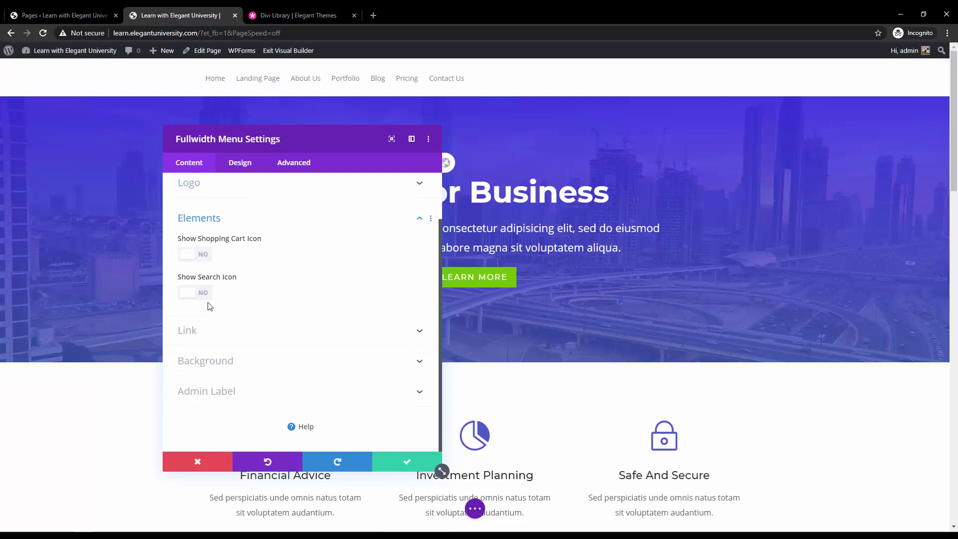
click(204, 333)
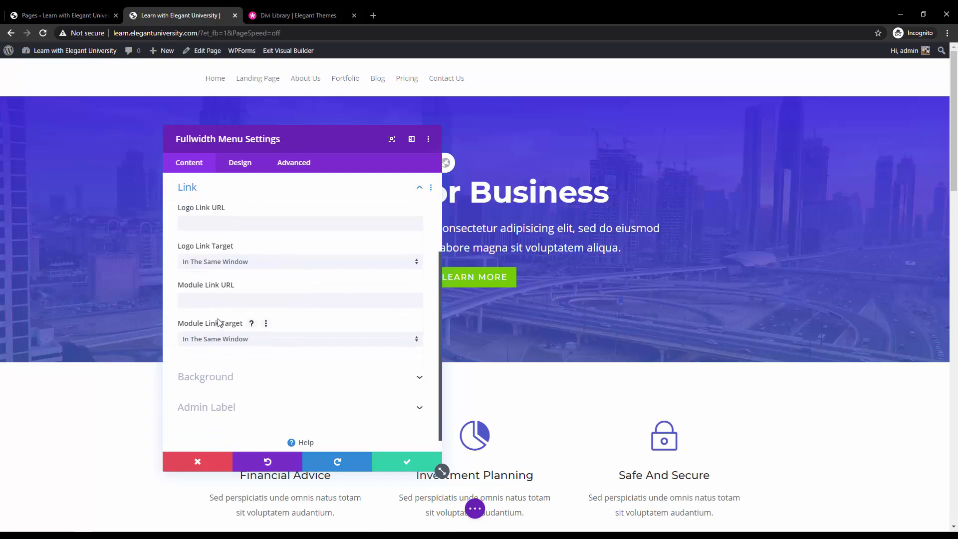
click(227, 376)
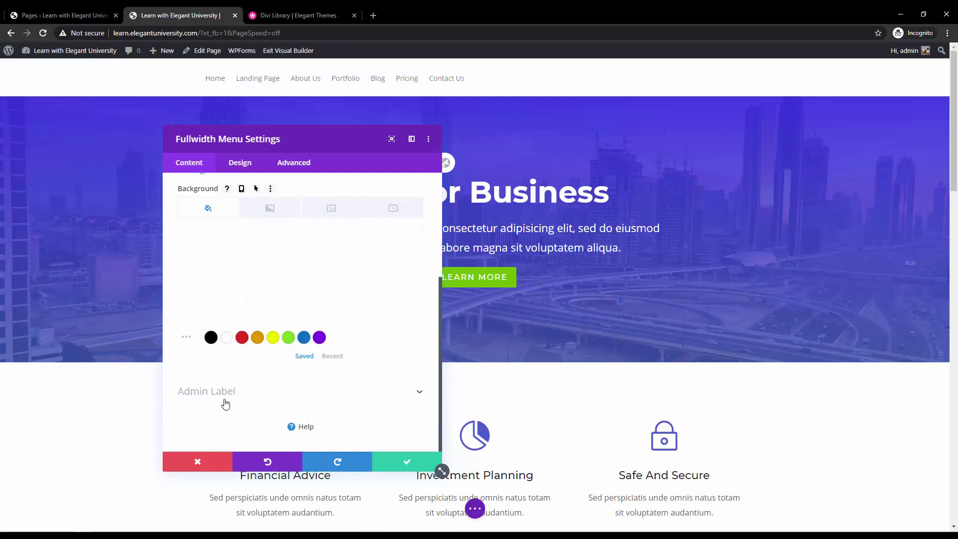
click(228, 404)
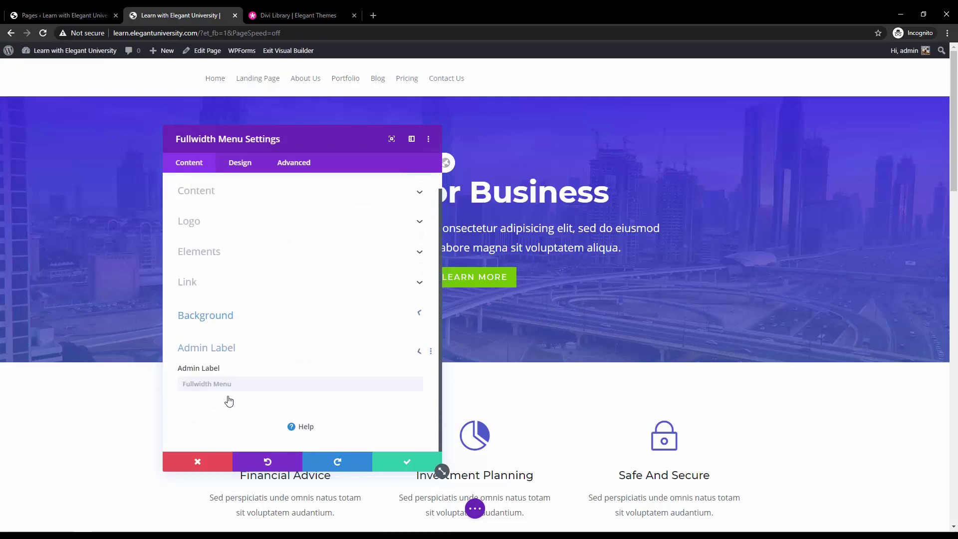
click(239, 160)
click(220, 209)
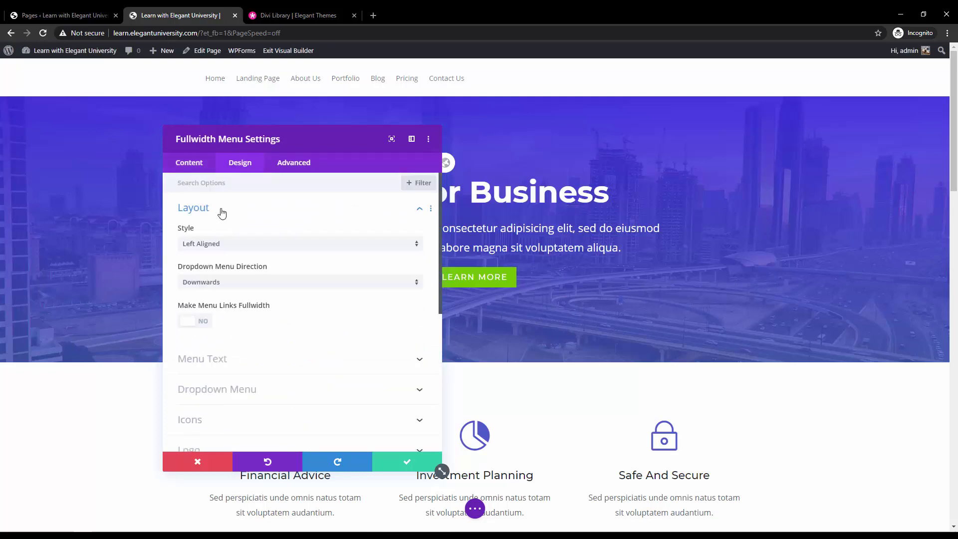
click(187, 163)
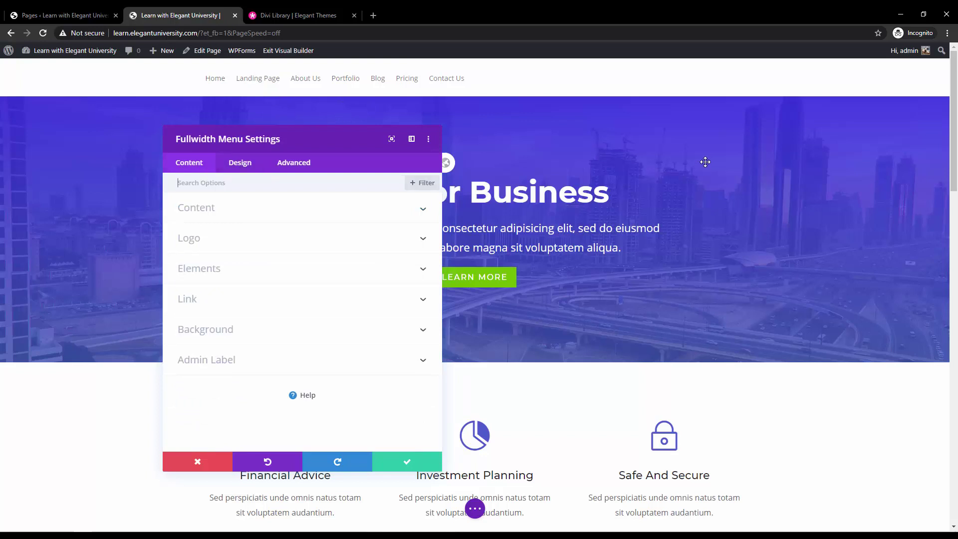
click(232, 166)
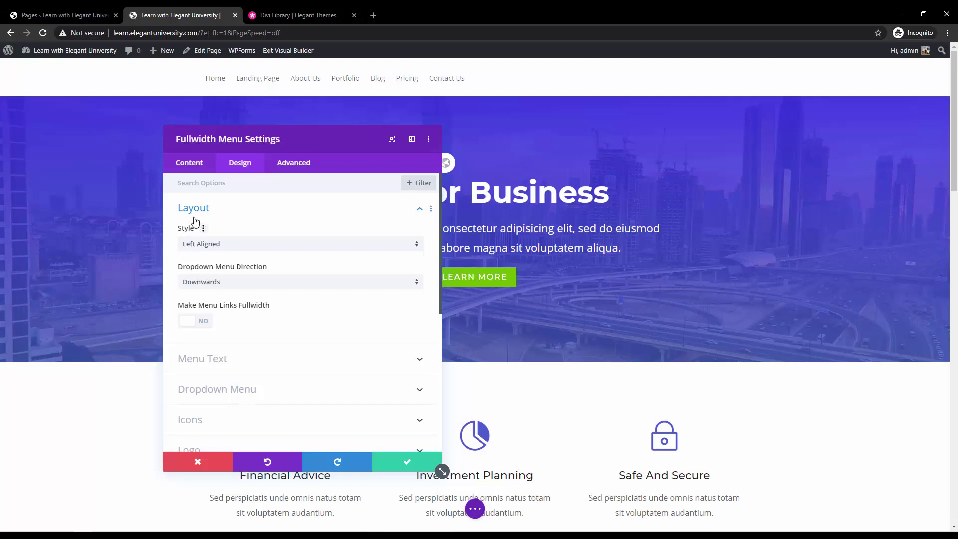
click(192, 164)
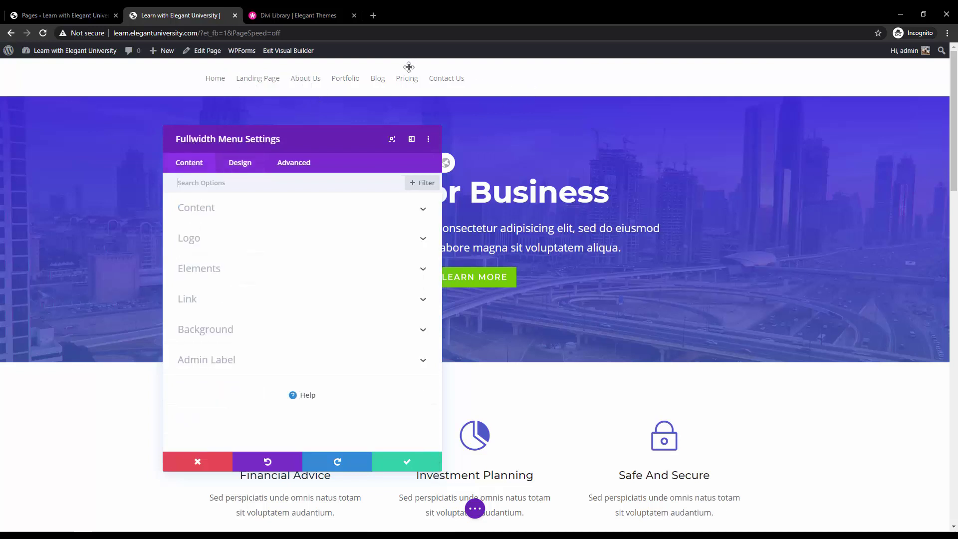
Step: Preview the Centered menu style and set the module's layout style to Inline Centered Logo
click(236, 168)
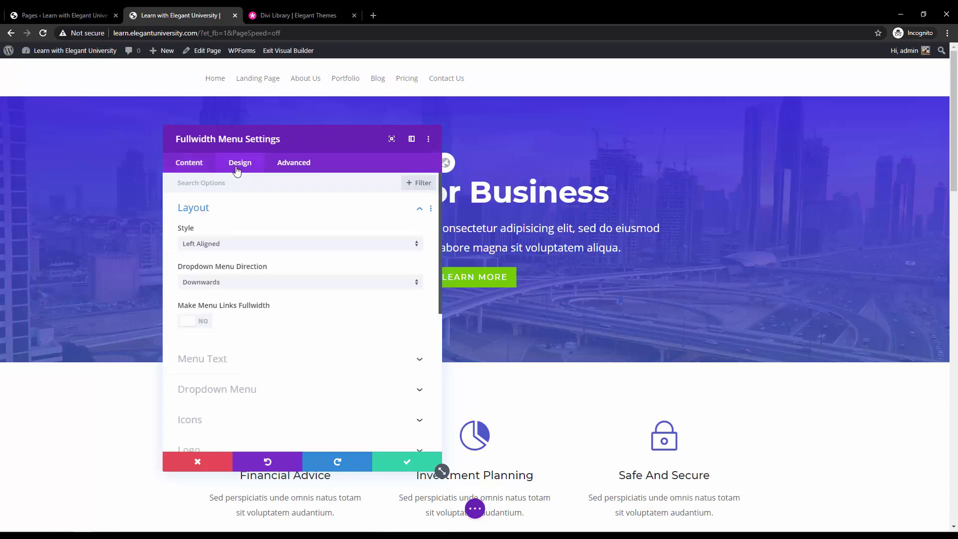
click(210, 249)
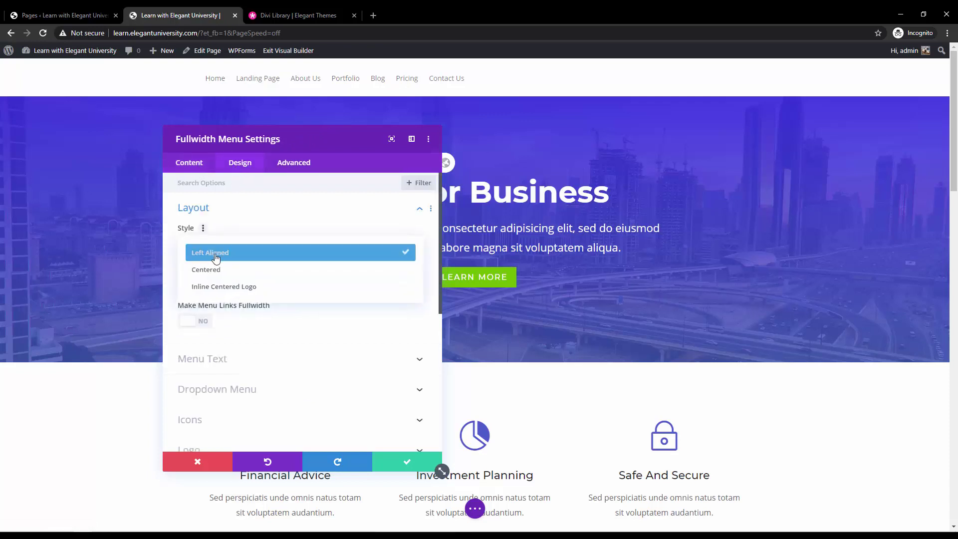
click(215, 270)
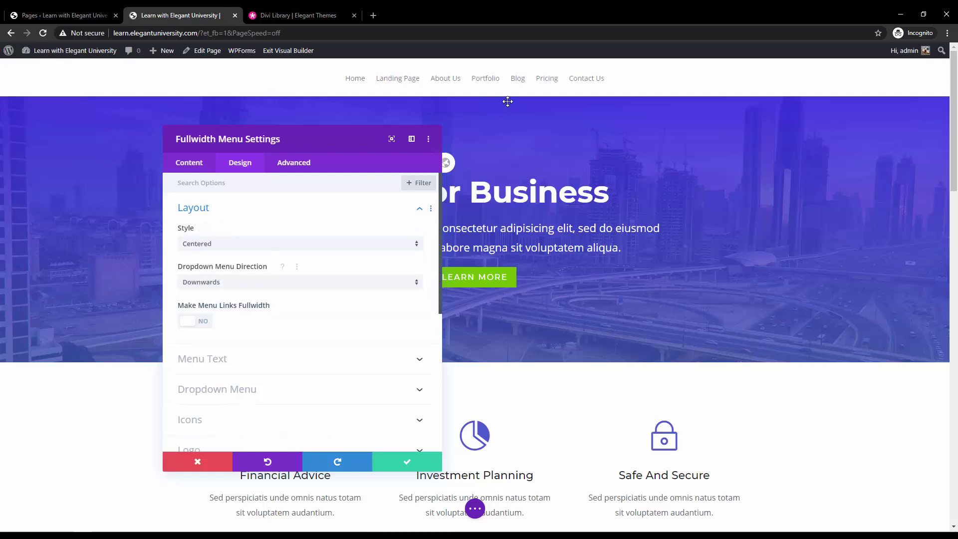
click(266, 244)
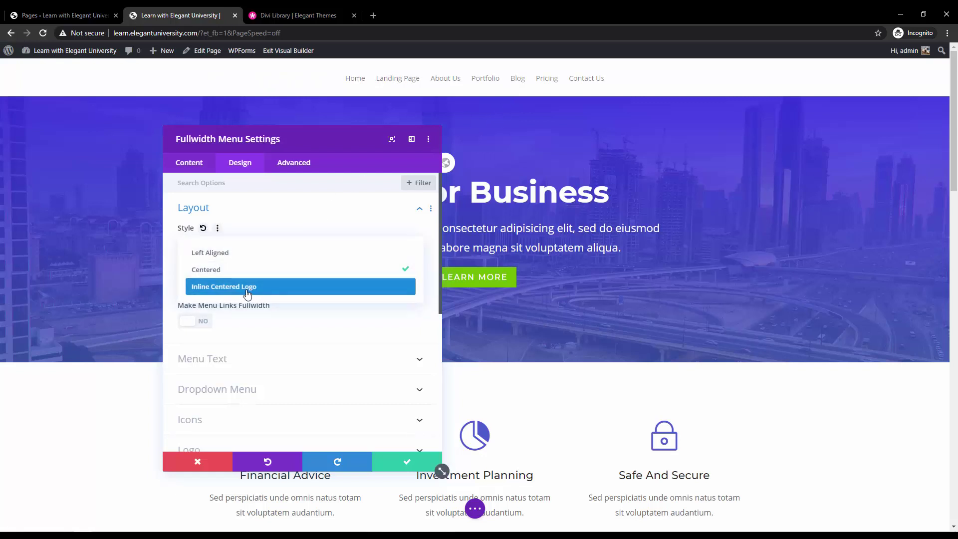
click(247, 293)
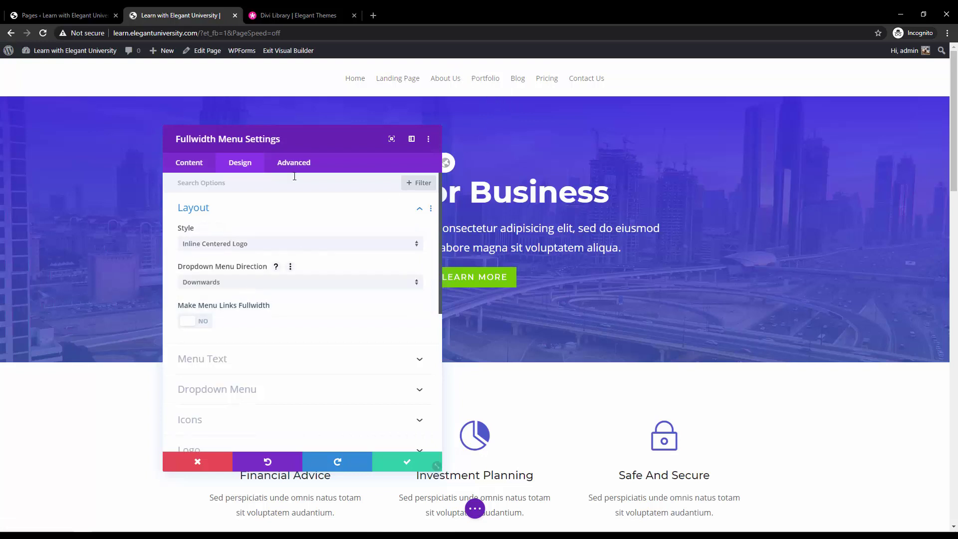
Step: Upload Elegant University.png from the Pictures > Logo folder and insert it as the menu module's logo
click(206, 171)
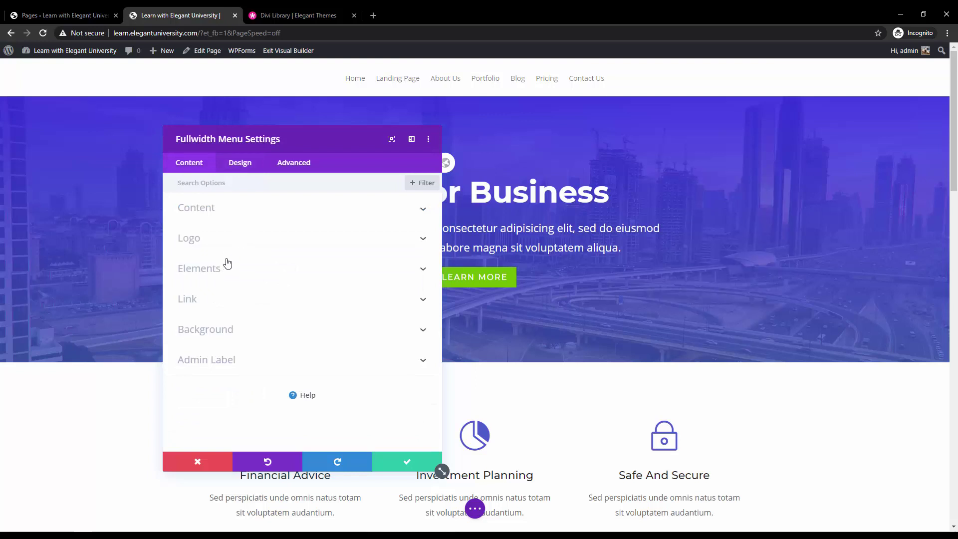
click(227, 242)
click(306, 265)
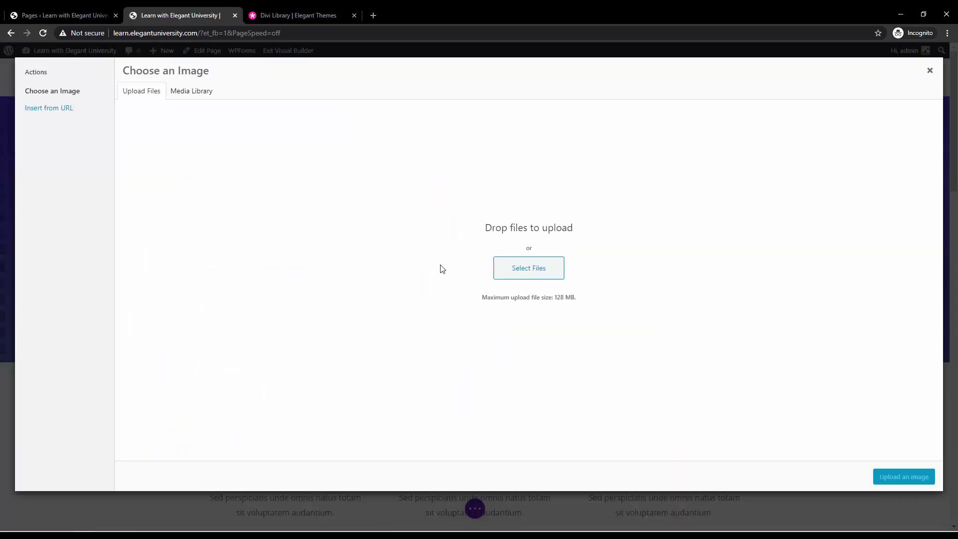
click(146, 95)
click(518, 275)
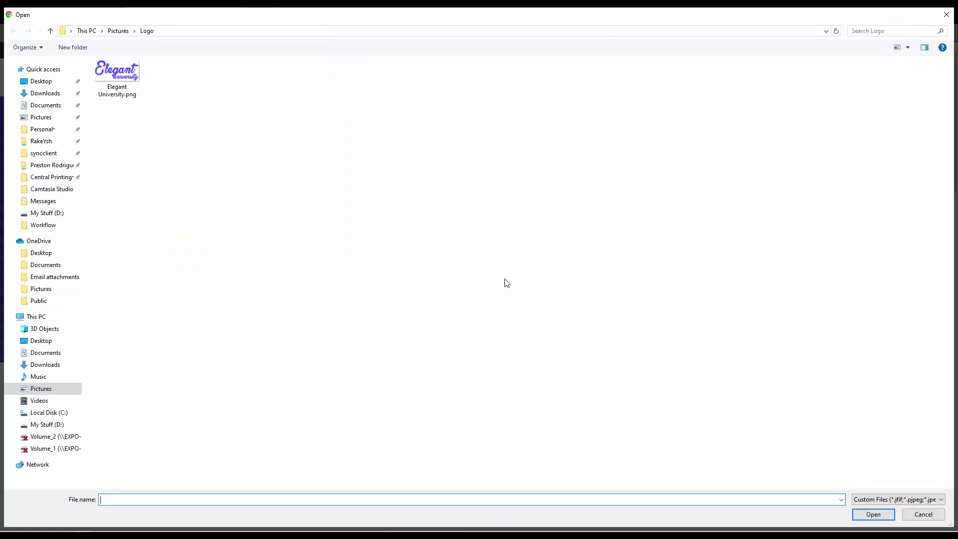
click(131, 75)
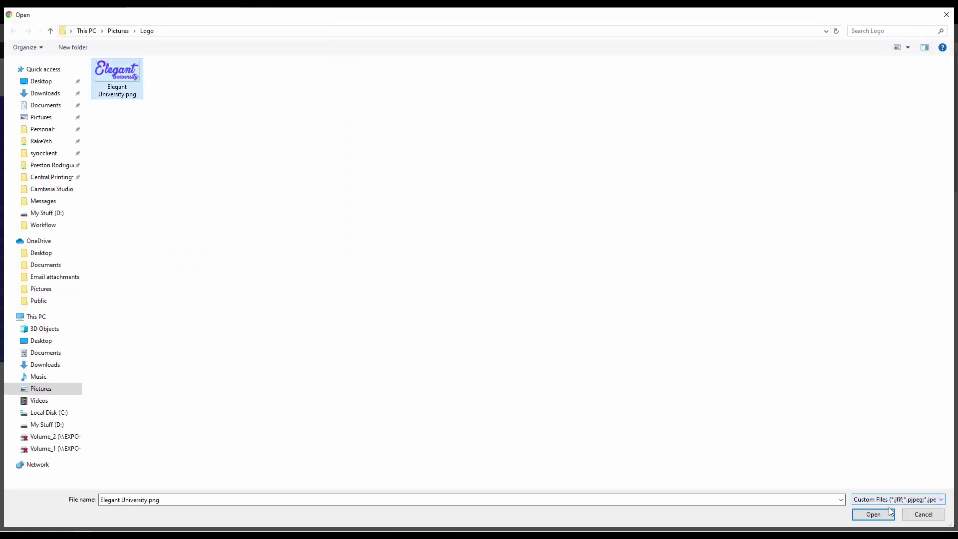
click(872, 514)
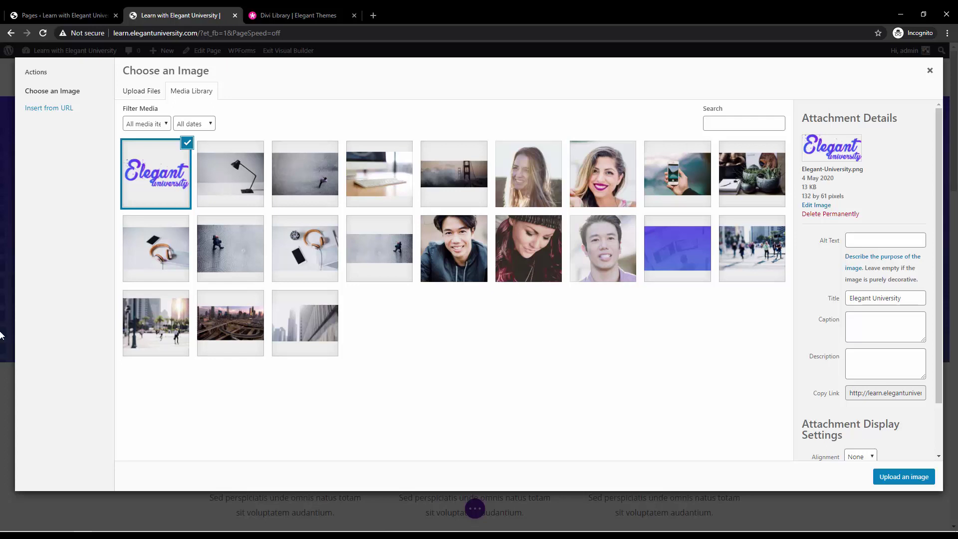
click(902, 477)
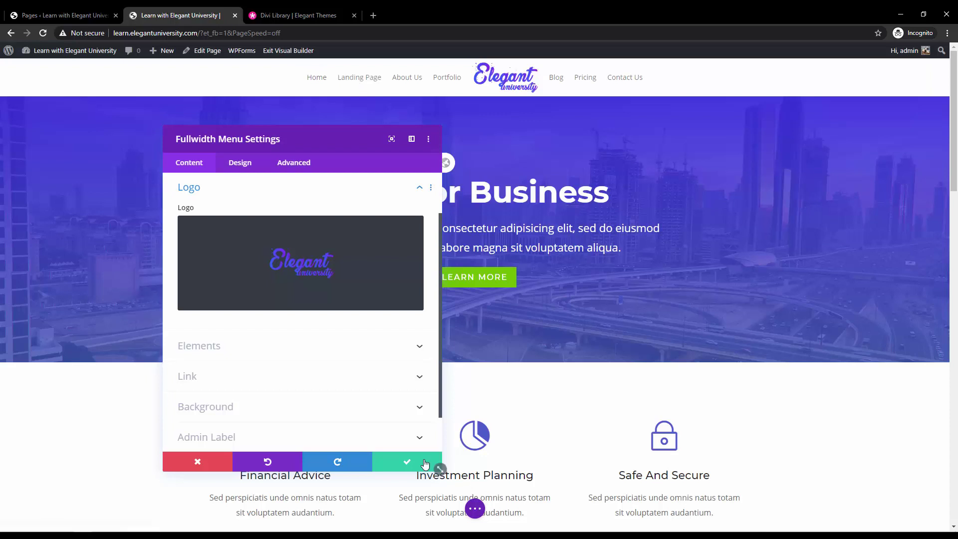
Step: Set the Fullwidth Menu module's layout style to Left Aligned
click(248, 164)
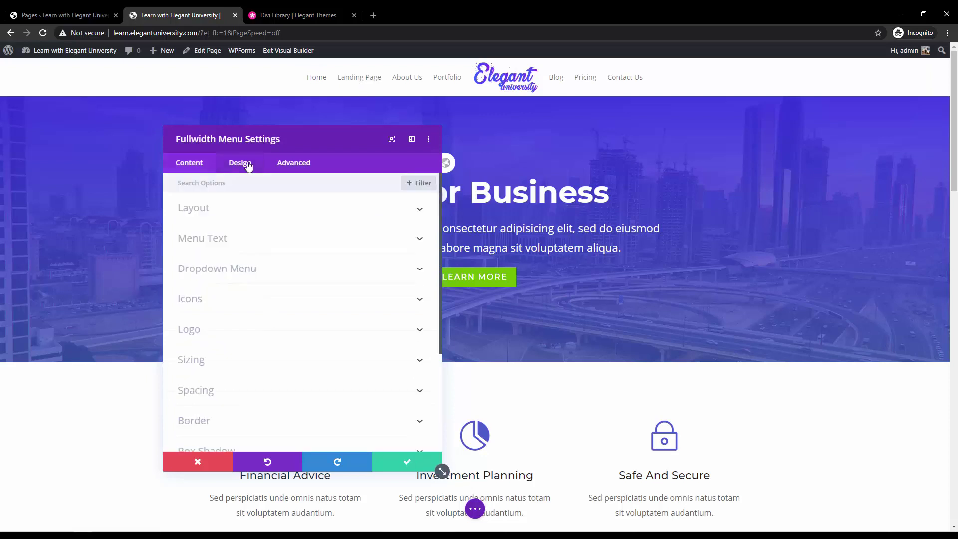
click(229, 211)
click(229, 245)
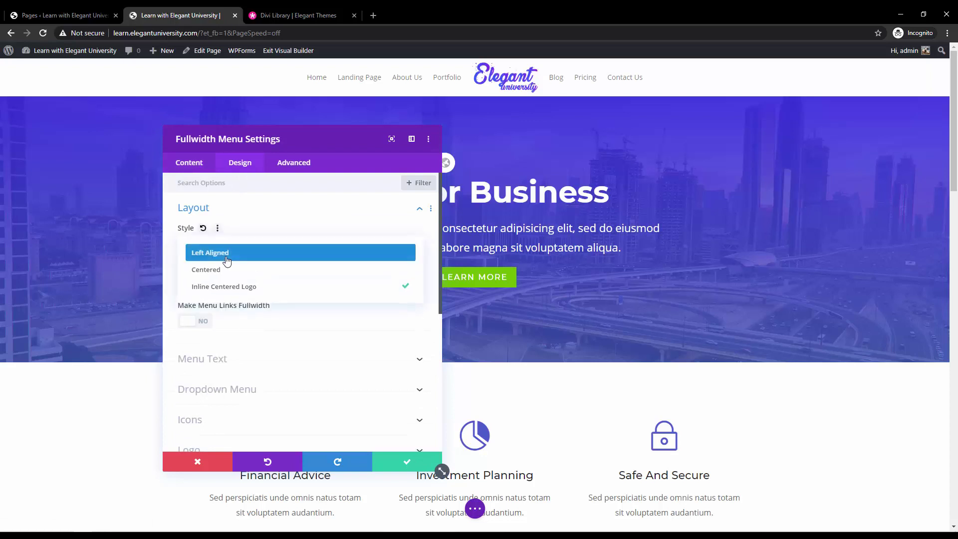
click(229, 252)
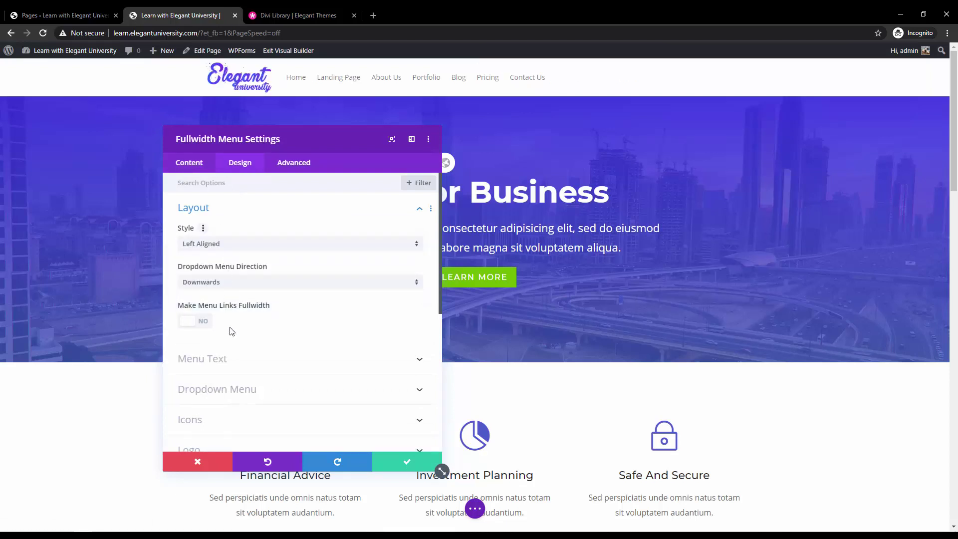
Step: Try right text alignment for the menu links and look through the other Menu Text options
click(230, 359)
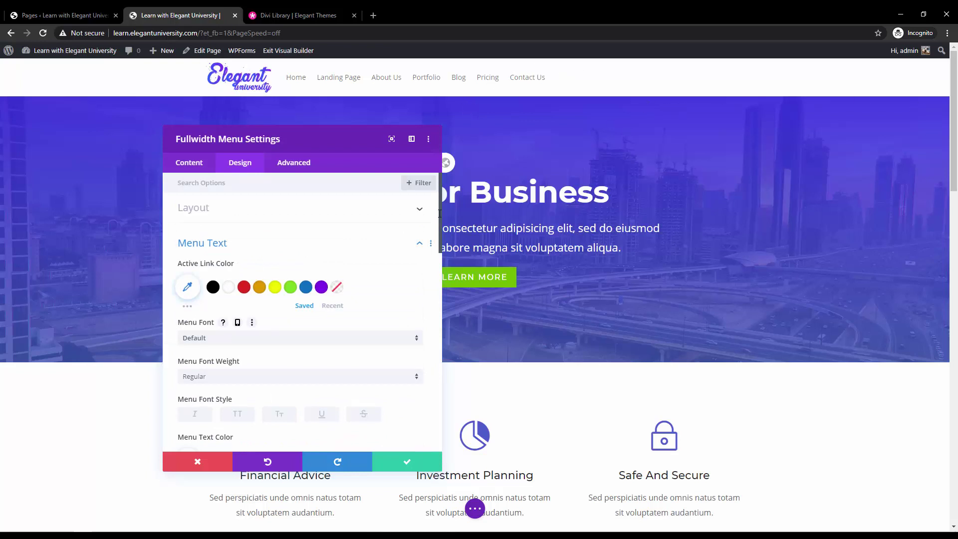
scroll(255, 358, down, 10)
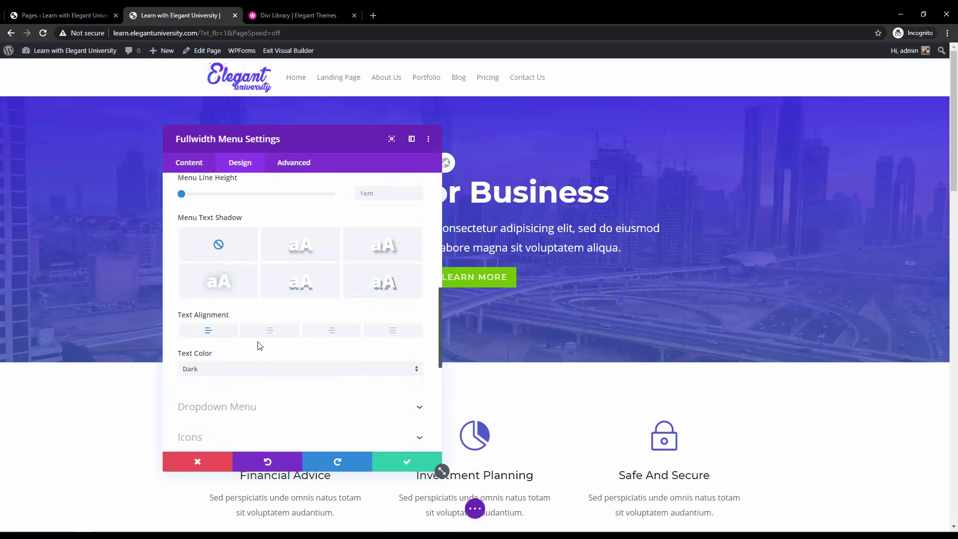
click(329, 333)
scroll(328, 333, up, 10)
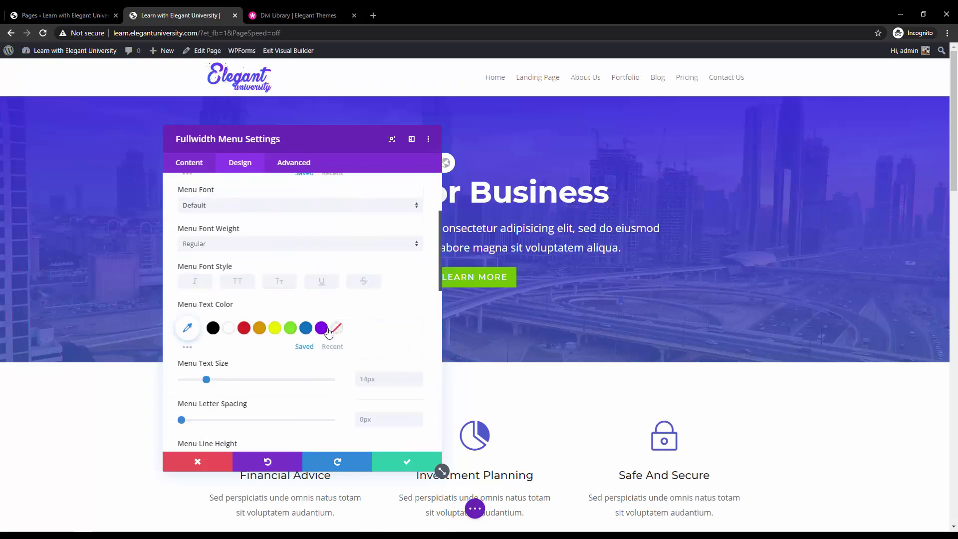
scroll(355, 231, down, 12)
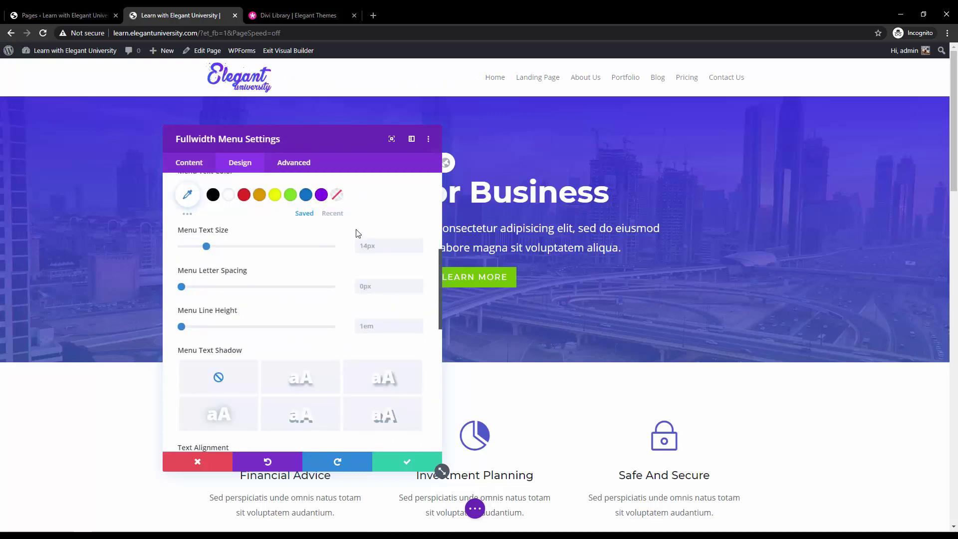
scroll(268, 295, up, 1)
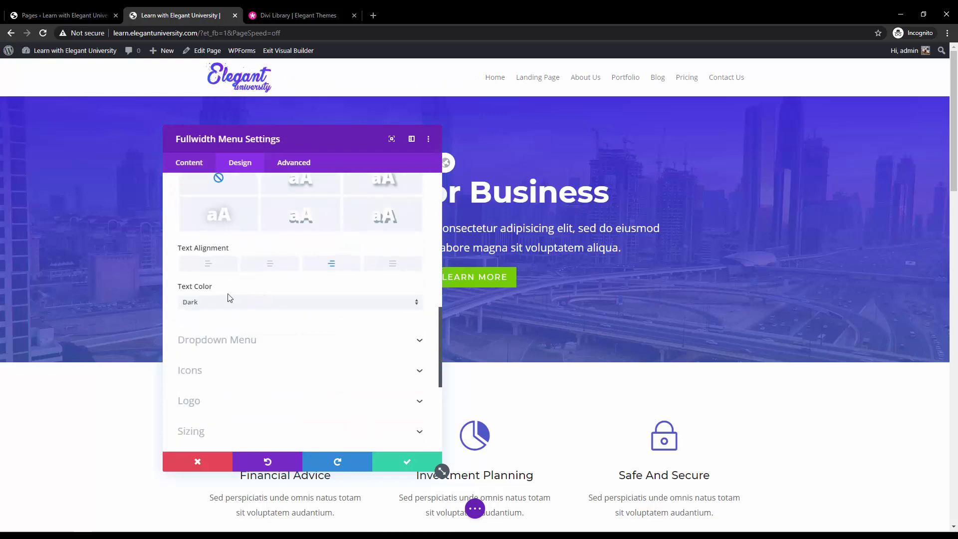
Step: Return the menu's text alignment to left and collapse the Menu Text options
click(209, 261)
scroll(318, 249, up, 3)
scroll(411, 327, up, 5)
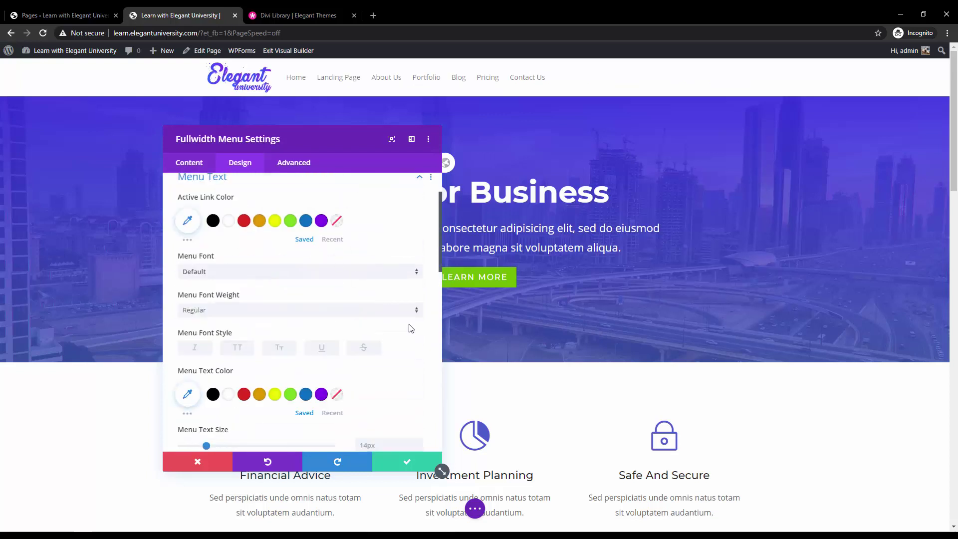
scroll(413, 331, down, 2)
scroll(414, 333, up, 1)
scroll(413, 330, up, 4)
click(399, 244)
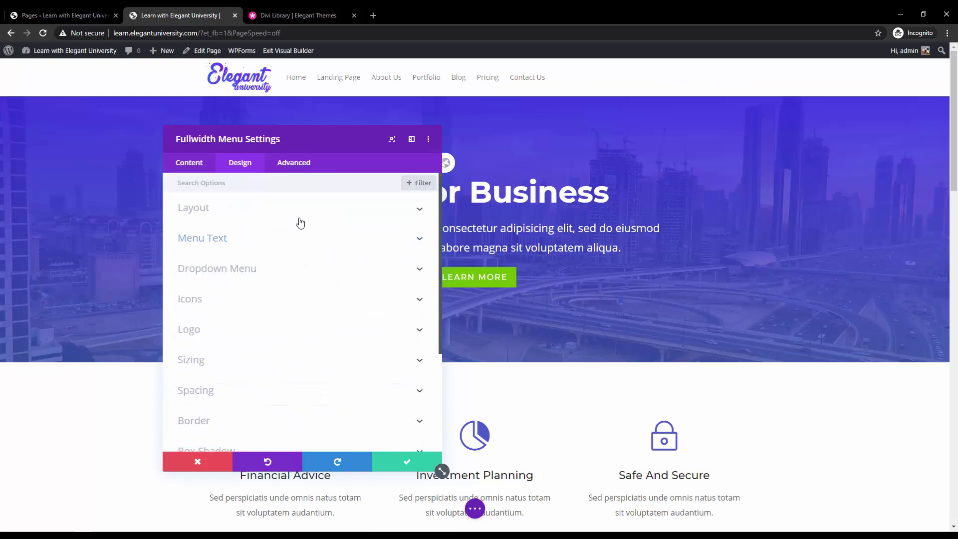
click(190, 169)
click(241, 170)
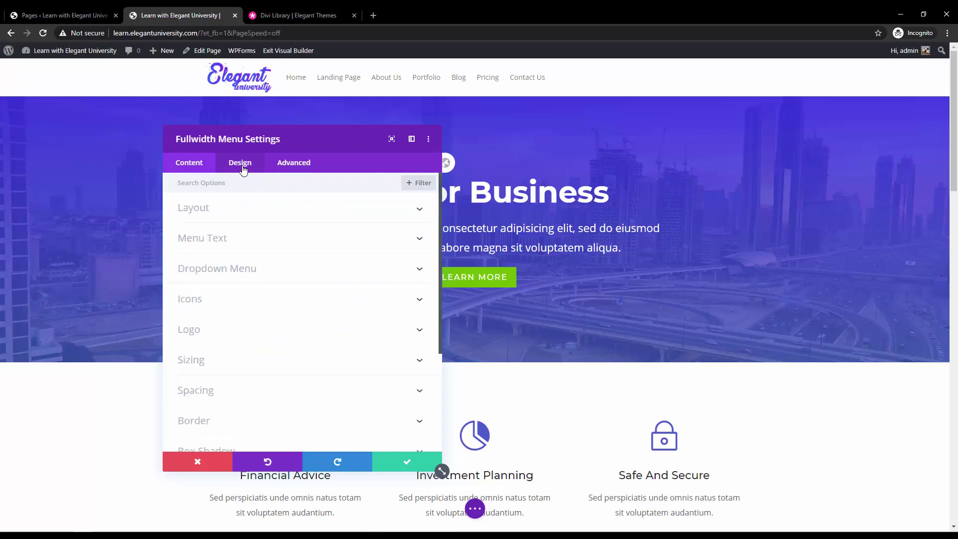
click(181, 170)
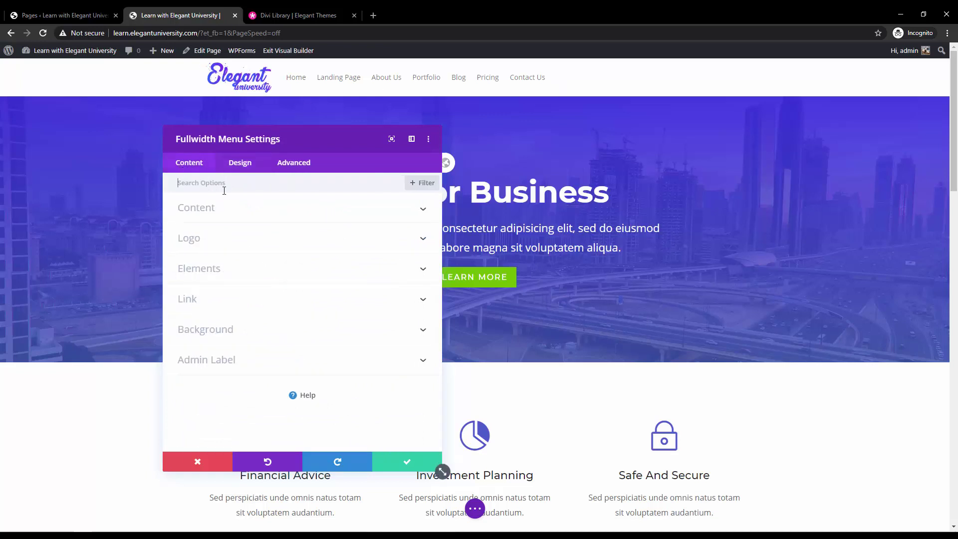
click(238, 168)
Step: Preview the Centered and Inline Centered Logo layout styles, and return the menu's style to Left Aligned
click(229, 212)
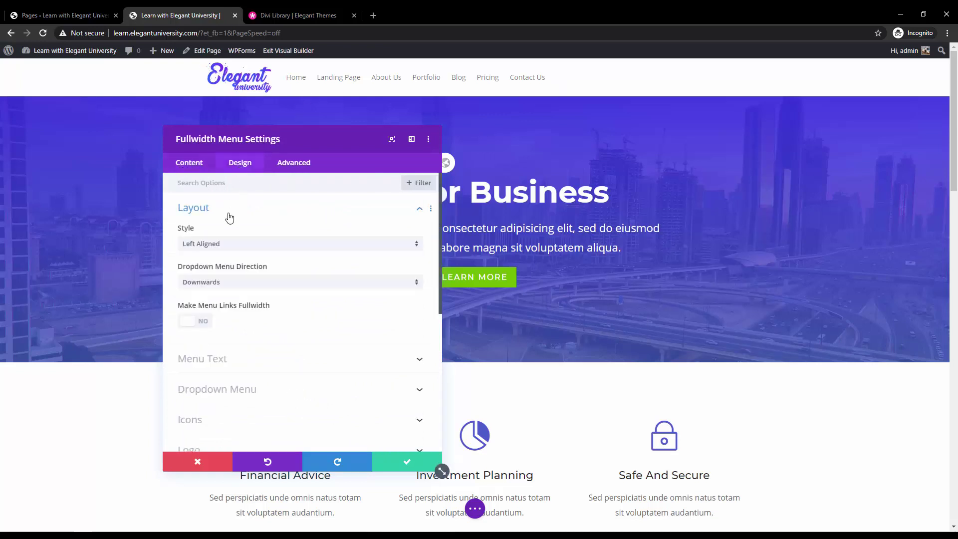
click(223, 245)
click(222, 269)
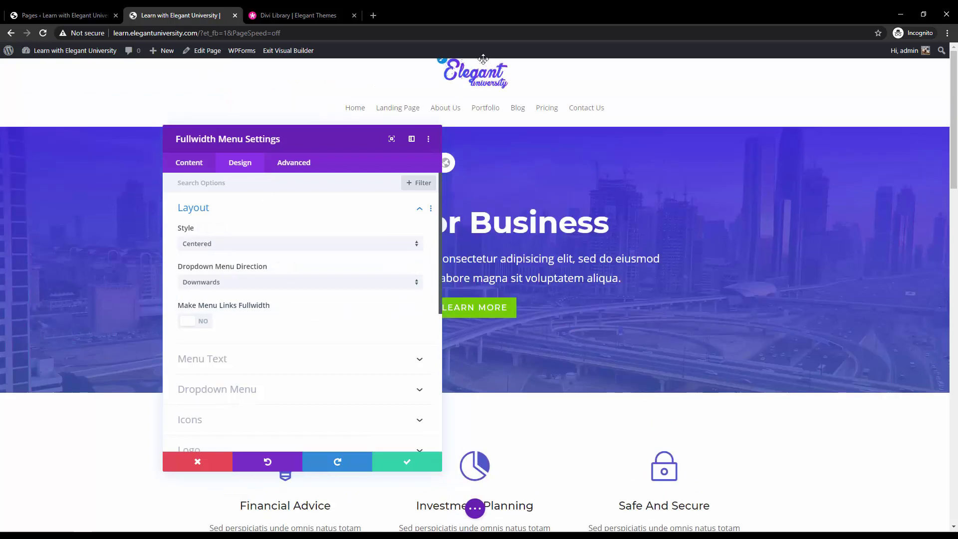
click(289, 252)
click(236, 285)
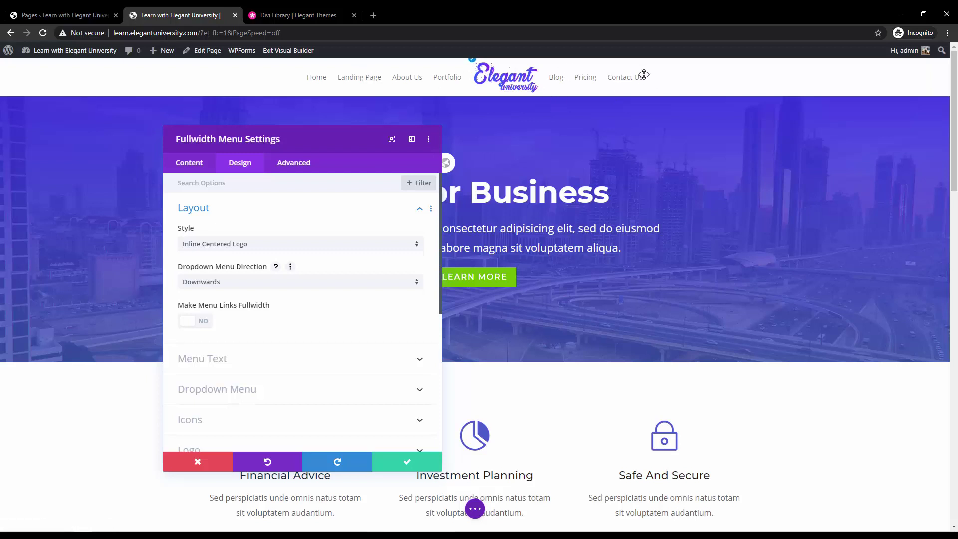
click(218, 291)
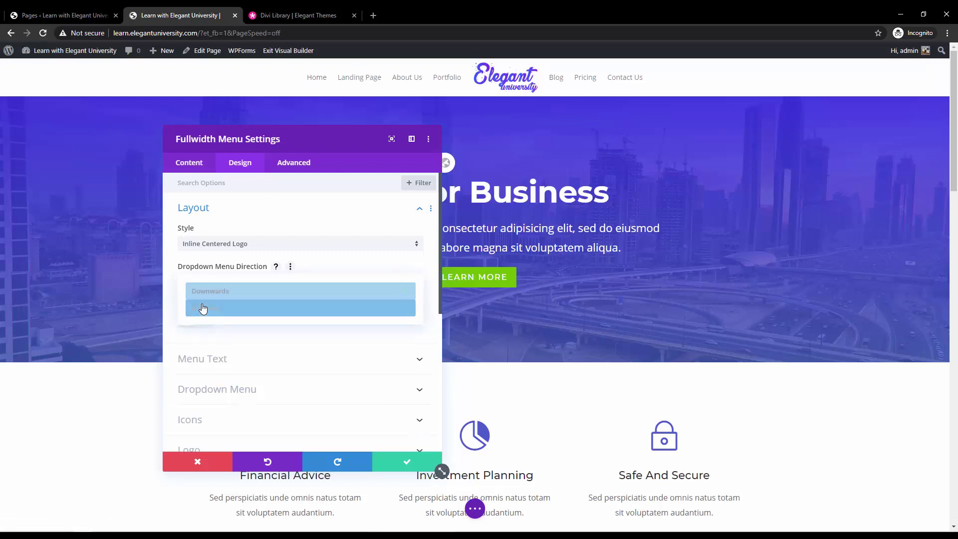
click(214, 243)
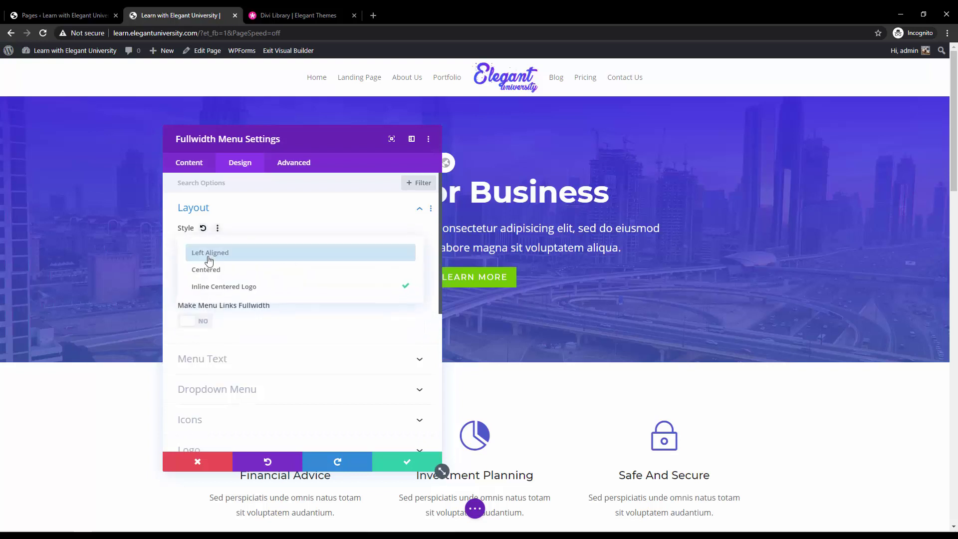
click(208, 256)
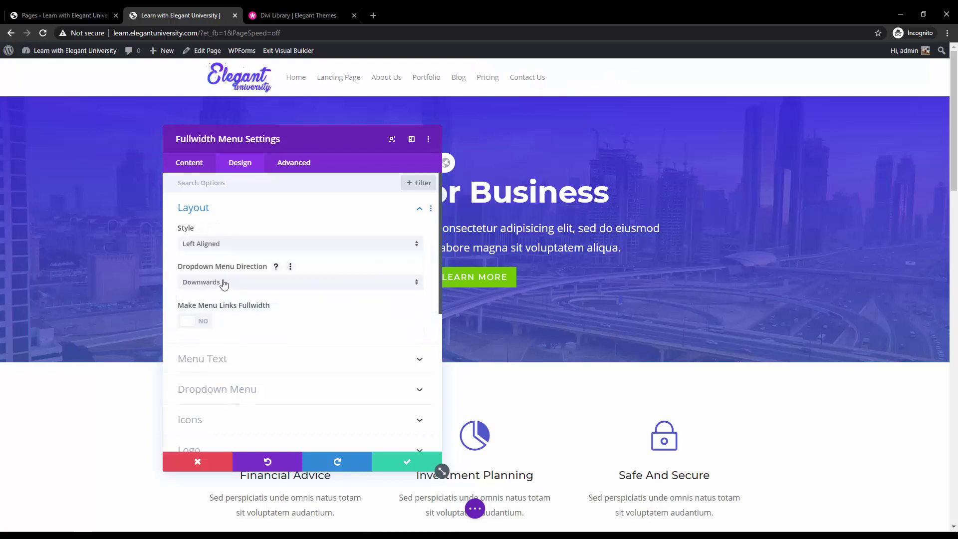
click(222, 282)
click(178, 314)
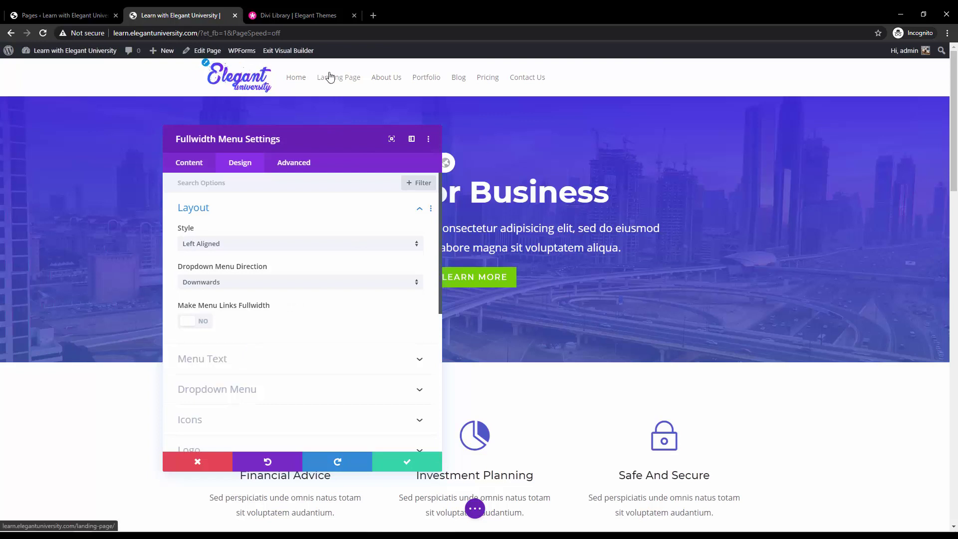
Step: Set the menu's text alignment to right and save the Fullwidth Menu module's settings
click(230, 363)
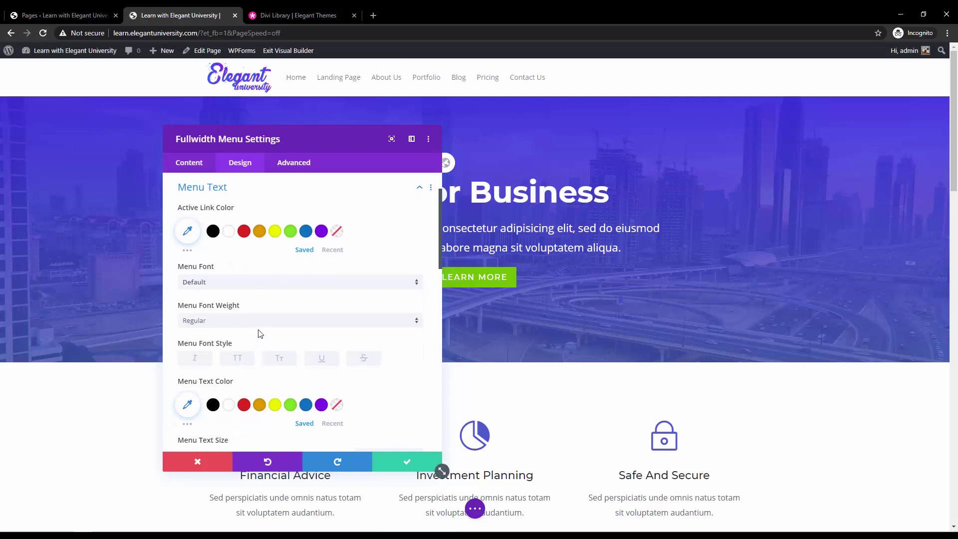
scroll(239, 324, up, 1)
click(255, 254)
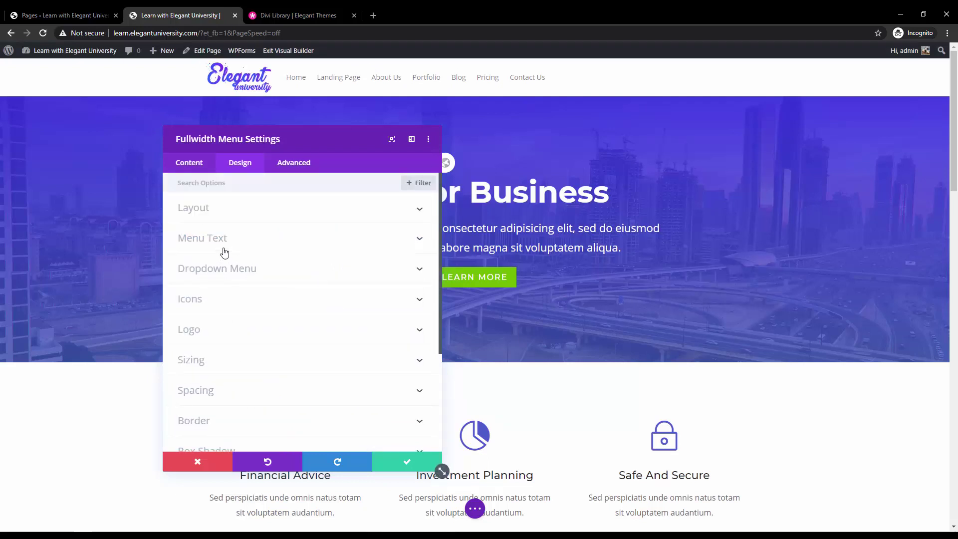
click(191, 240)
scroll(197, 301, down, 5)
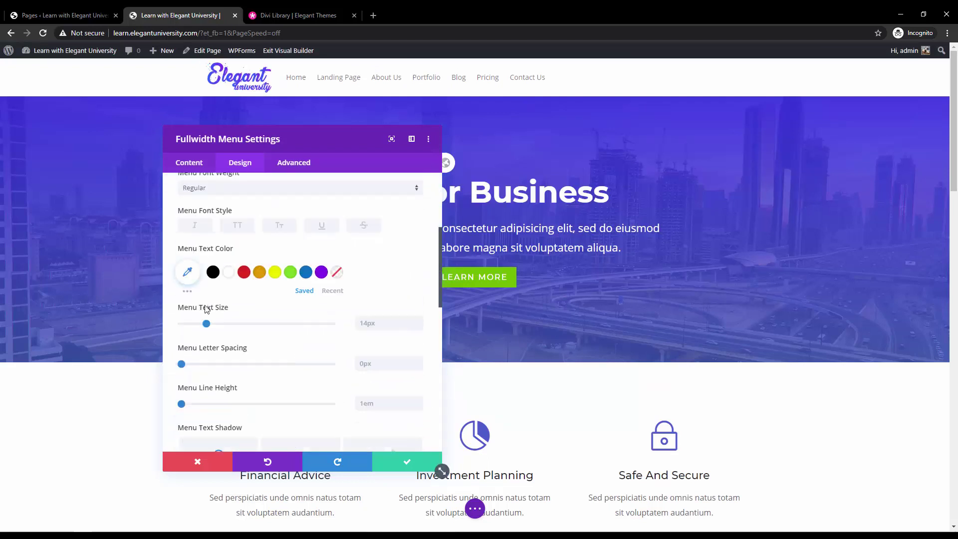
scroll(207, 309, down, 3)
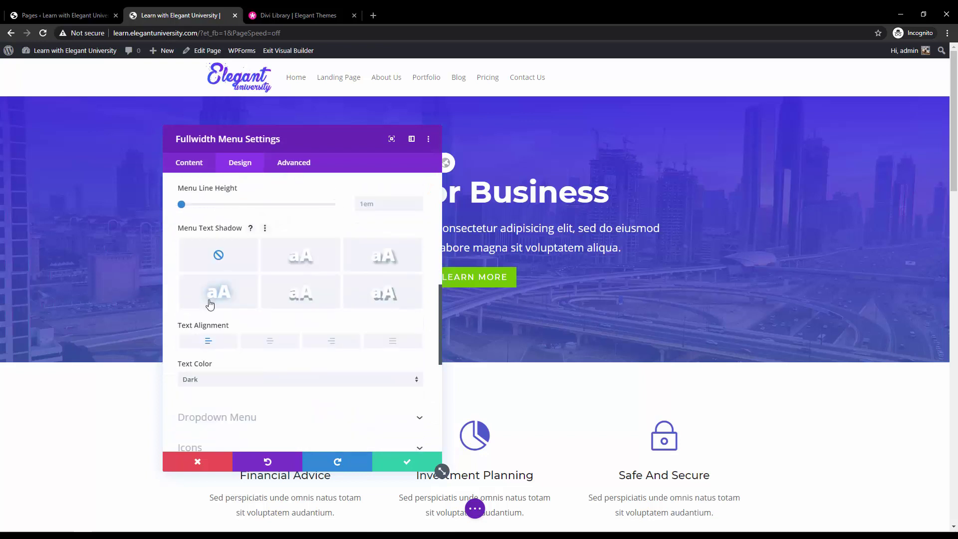
click(332, 342)
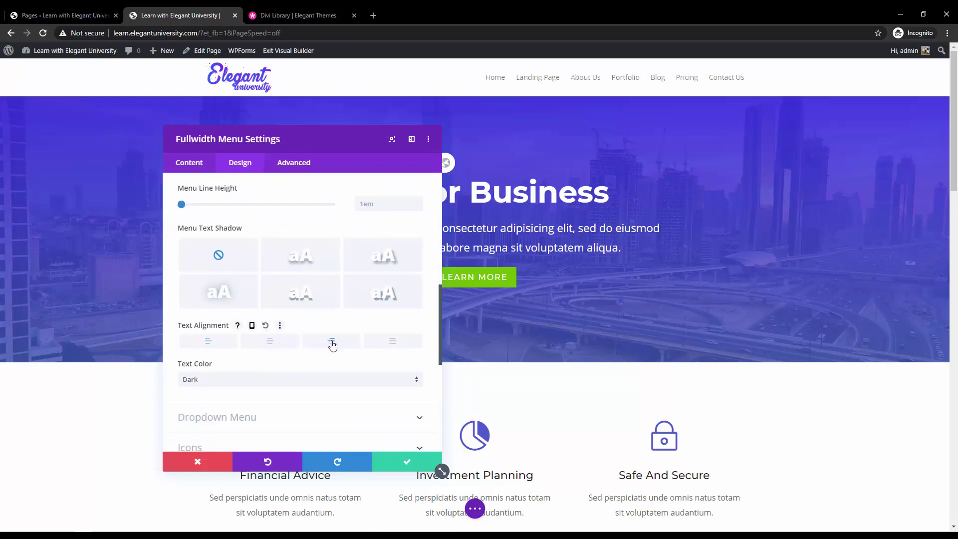
click(408, 462)
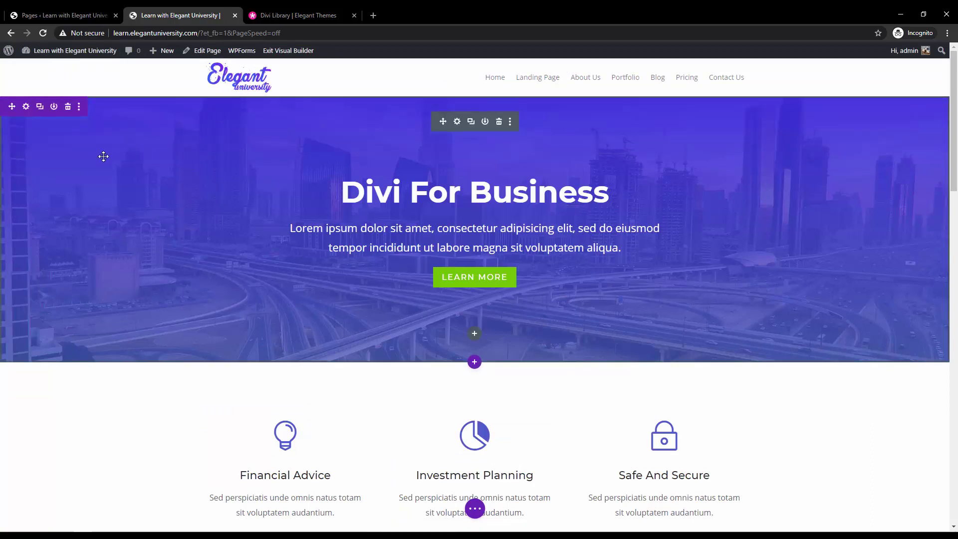
Step: Add an empty fullwidth section below the Divi For Business hero without inserting a module
click(474, 363)
click(535, 328)
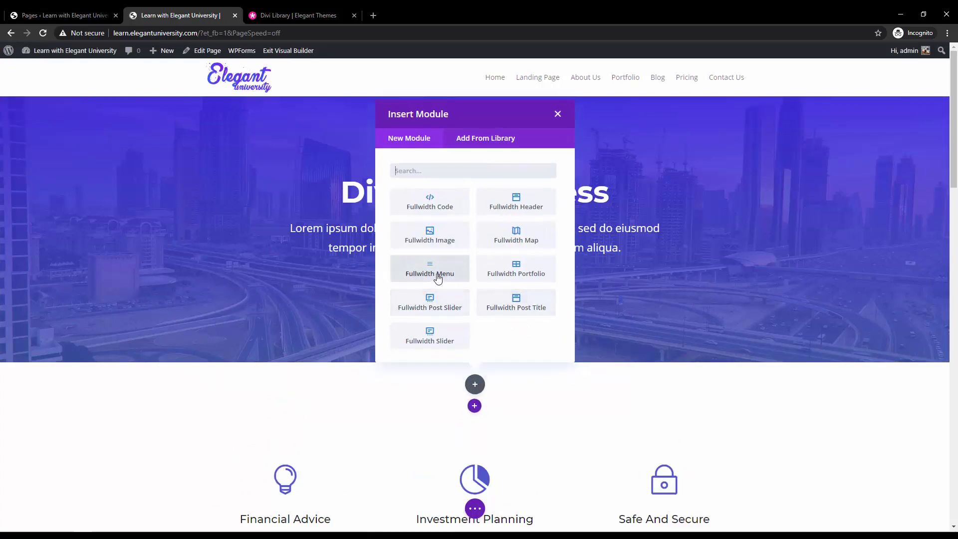
click(557, 115)
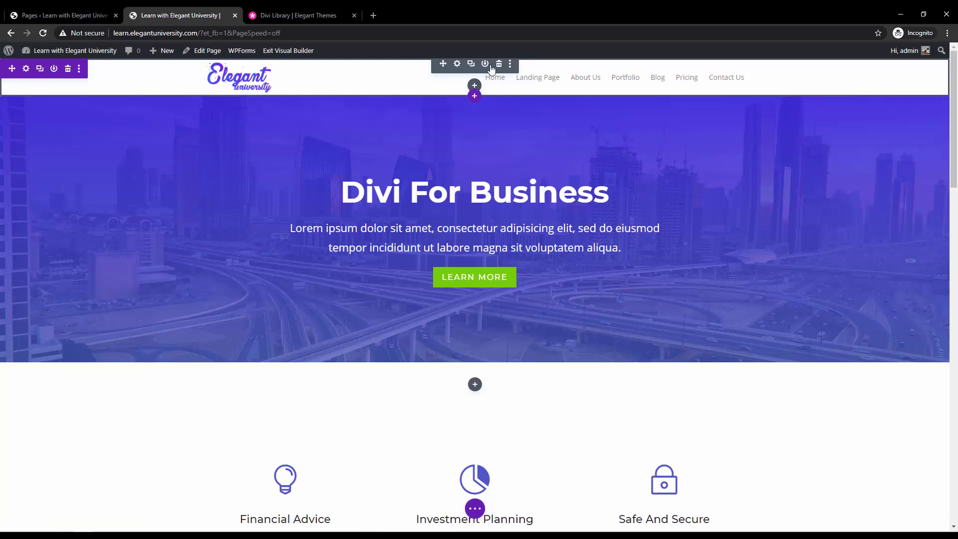
Step: Save the menu section to the Divi Library under the layout name main_menu
click(79, 69)
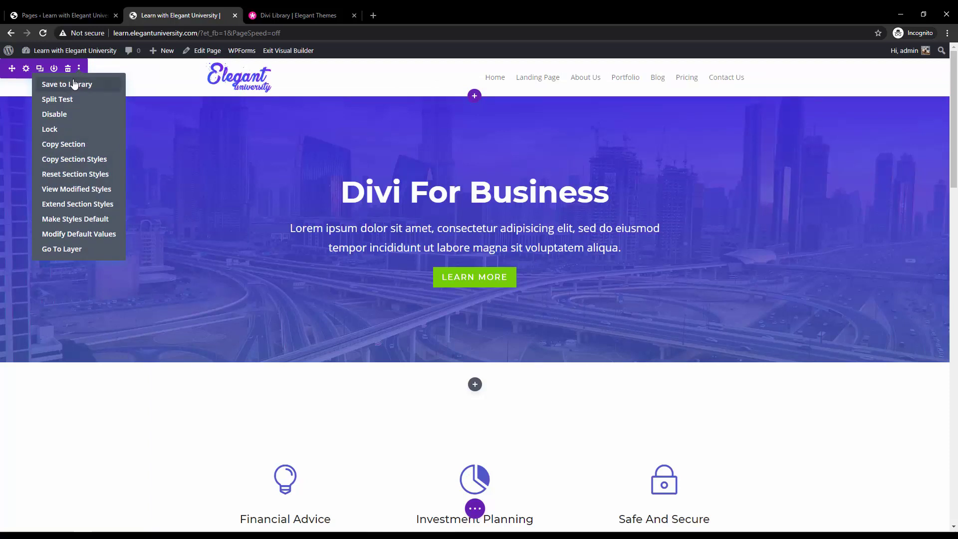
click(72, 84)
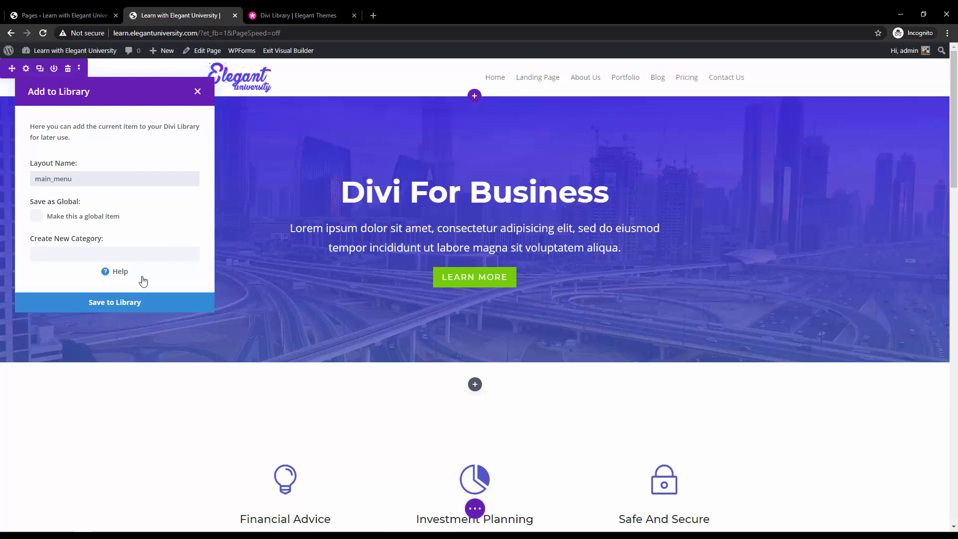
click(117, 309)
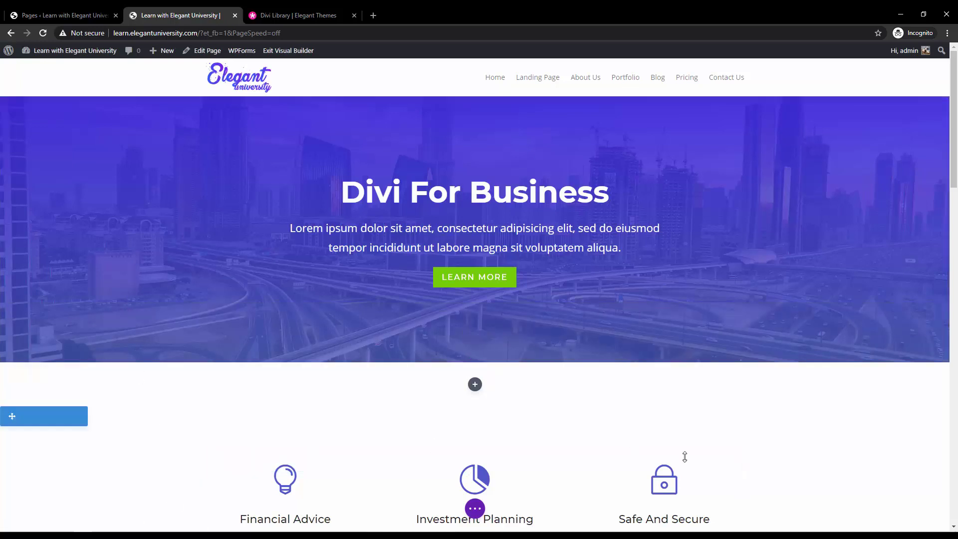
Step: Save the homepage and open the live site in a new browser tab to check the menu
click(475, 509)
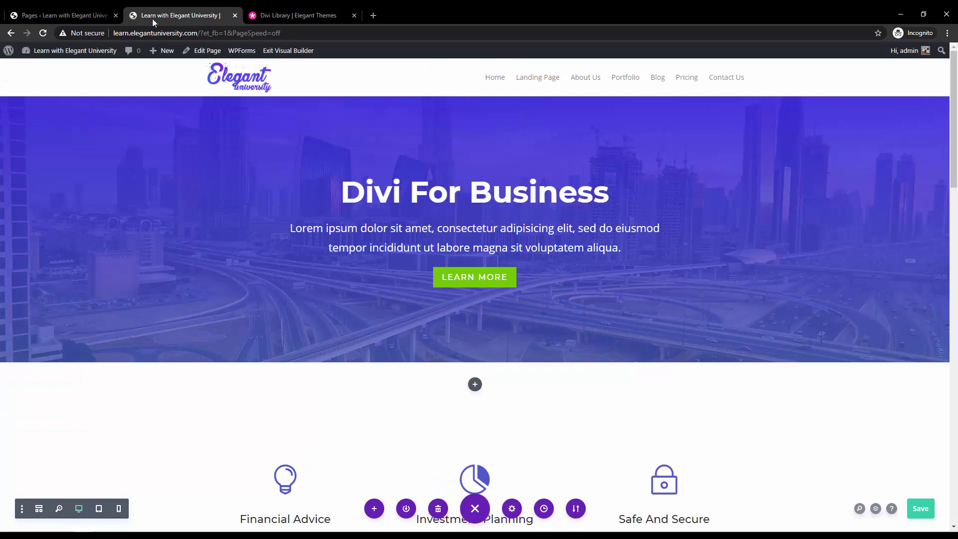
click(61, 14)
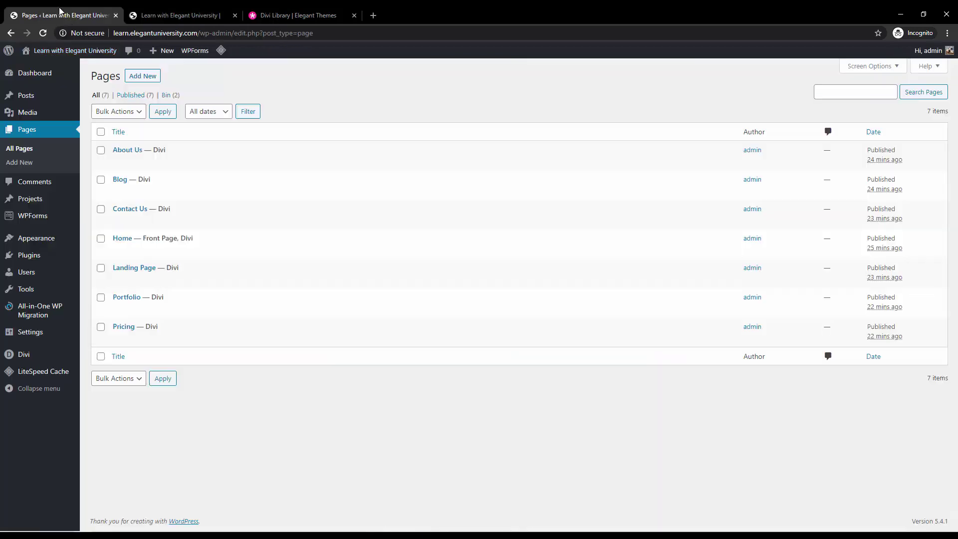
middle_click(36, 69)
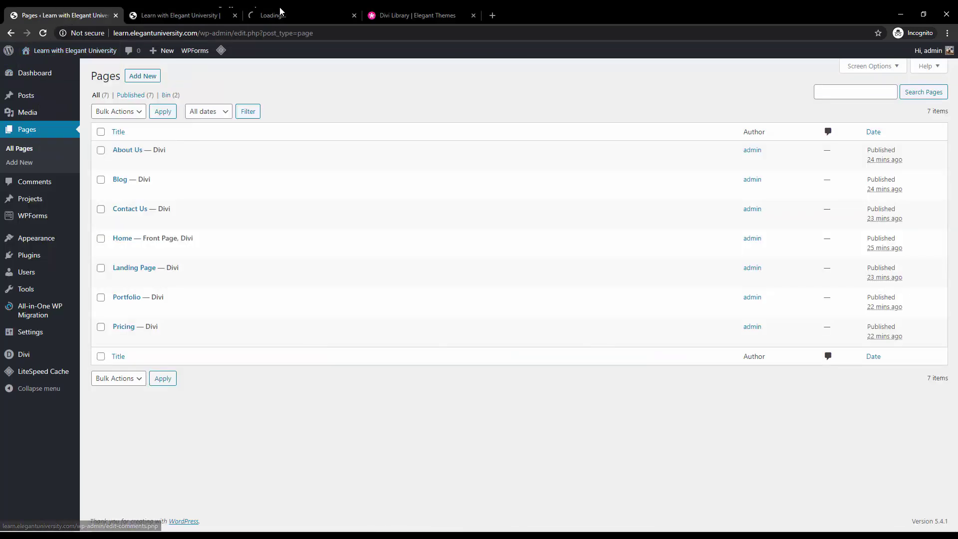
click(257, 16)
click(216, 11)
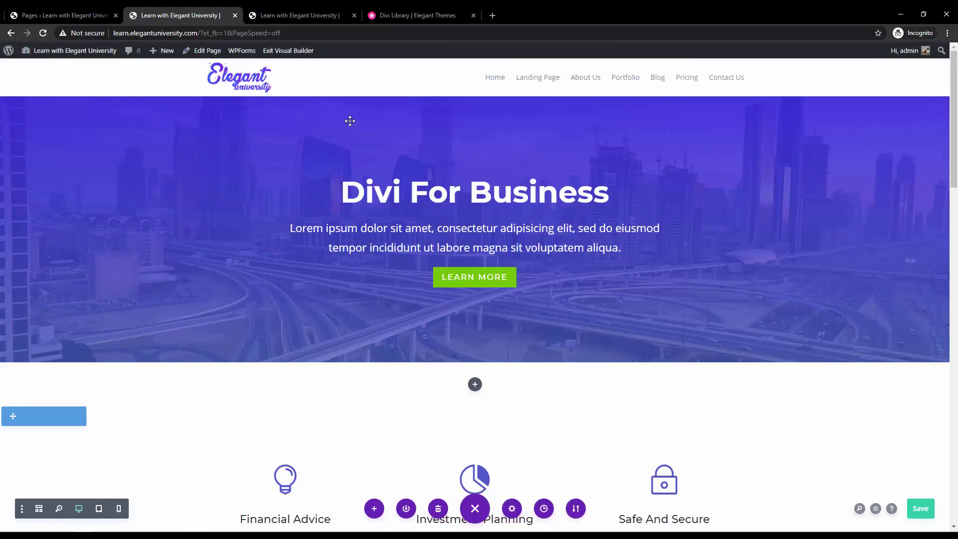
click(321, 11)
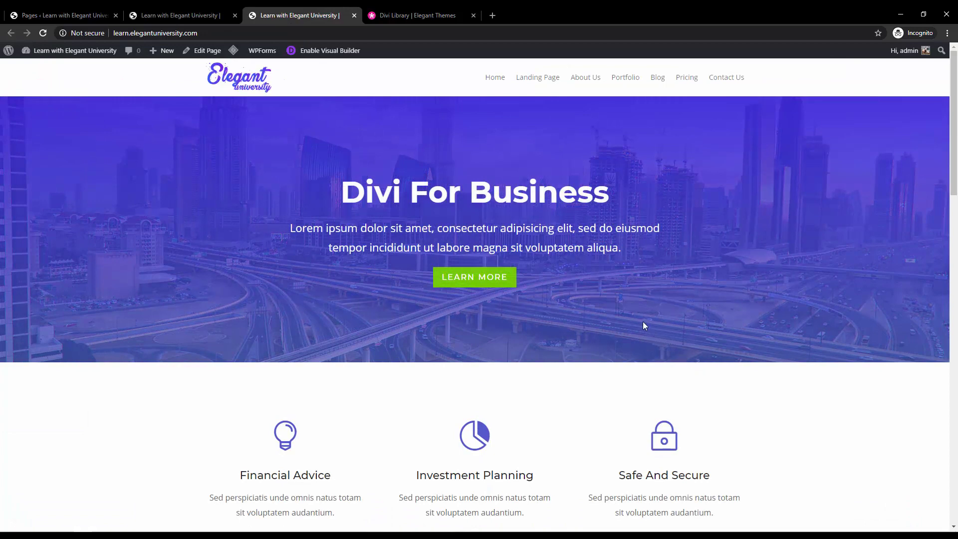
Step: Open the site's Landing Page from the navigation menu and start editing it in the Visual Builder
click(556, 82)
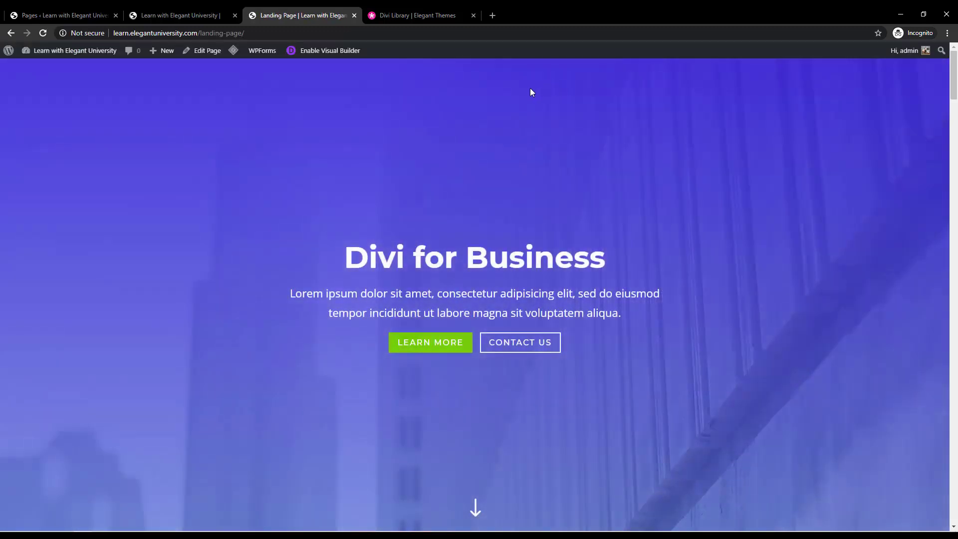
click(313, 56)
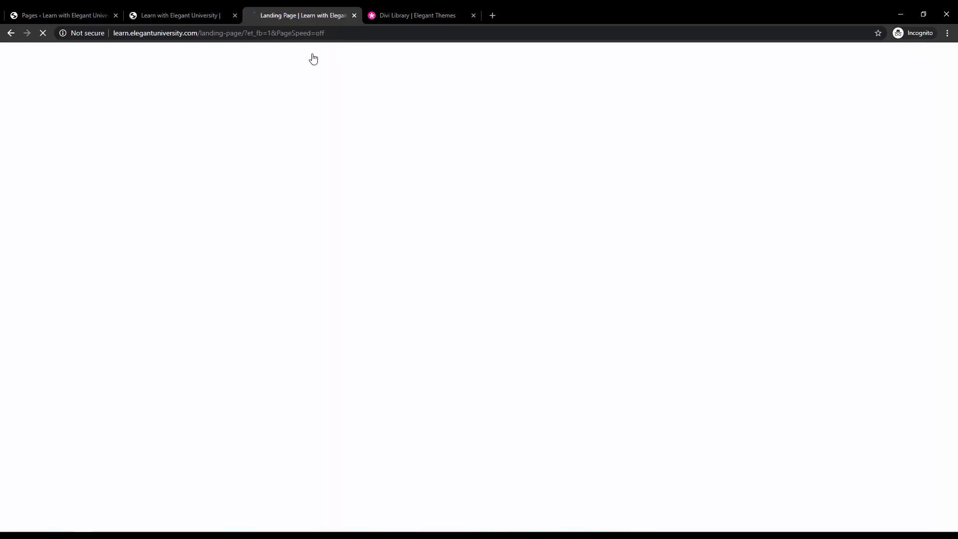
click(195, 17)
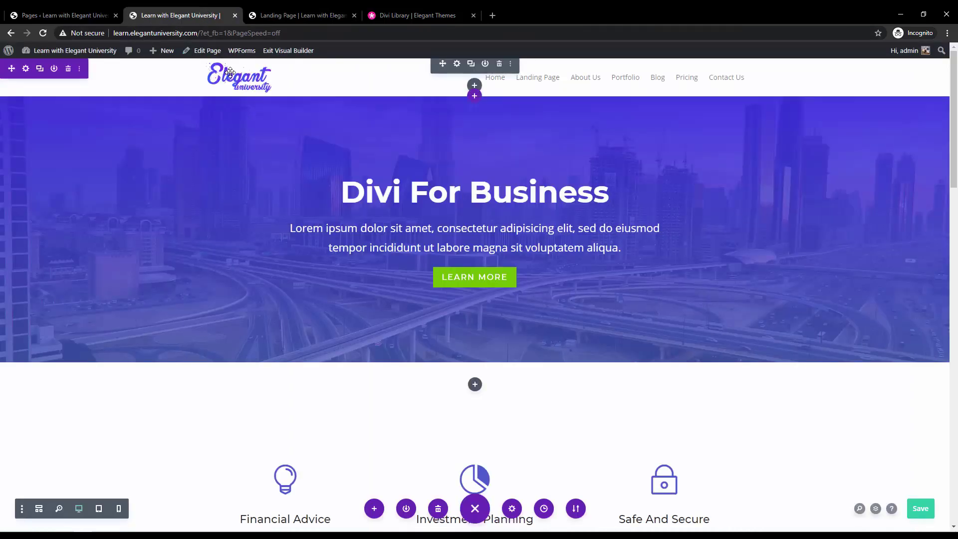
click(283, 15)
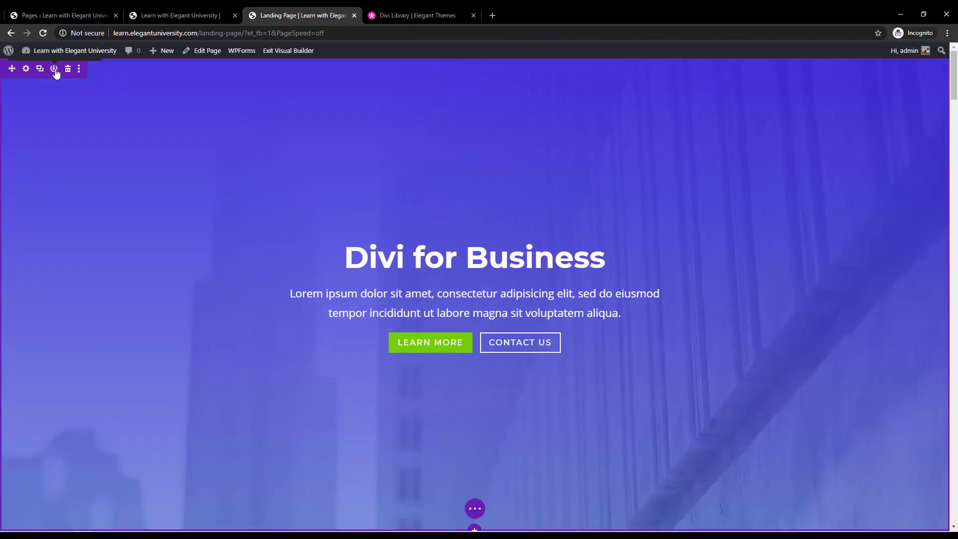
Step: Insert the main_menu section from the library directly below the Landing Page's Divi for Business hero
scroll(57, 74, down, 1)
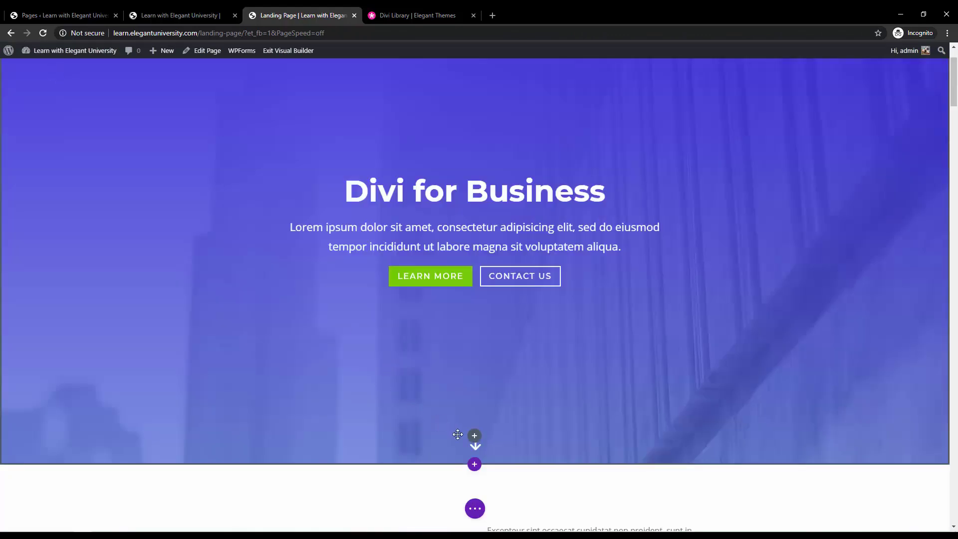
scroll(244, 114, up, 1)
scroll(734, 226, down, 1)
click(474, 464)
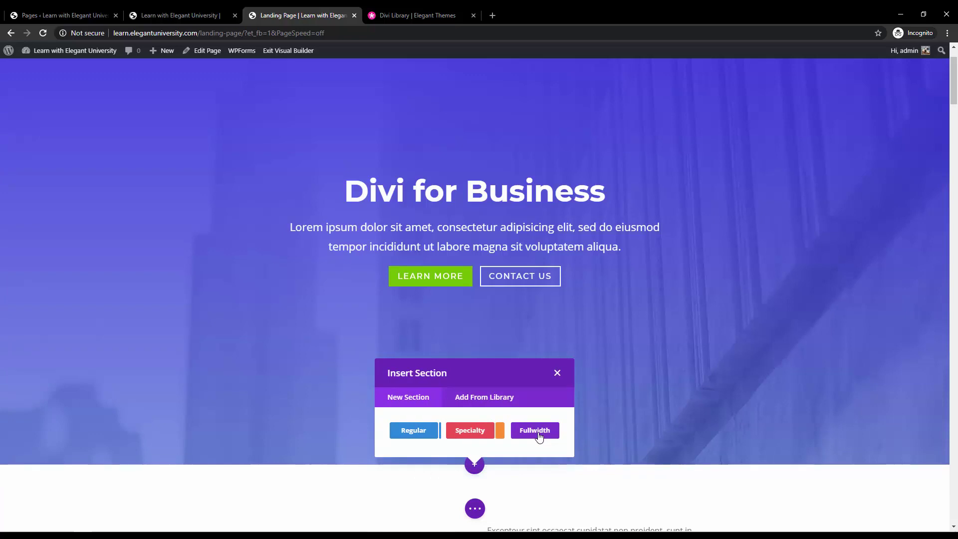
click(483, 402)
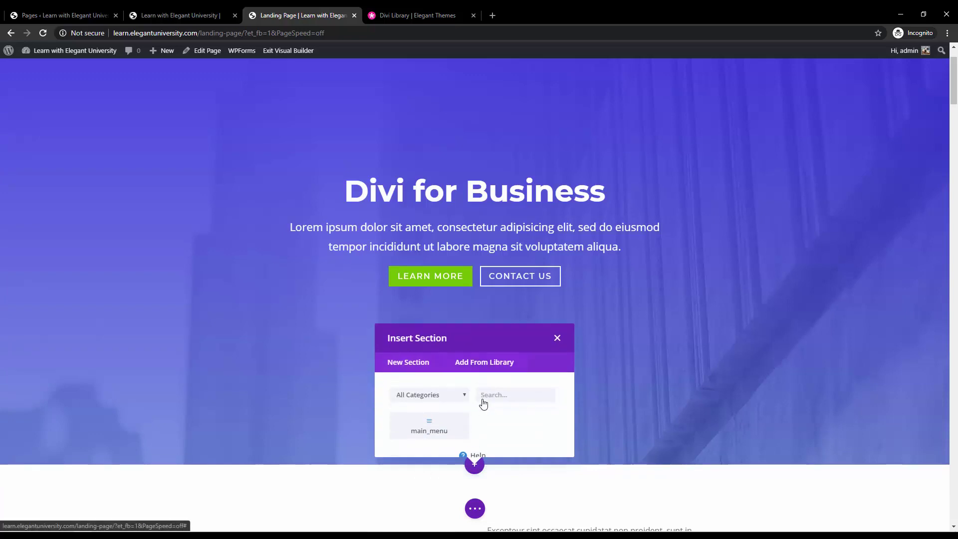
click(442, 409)
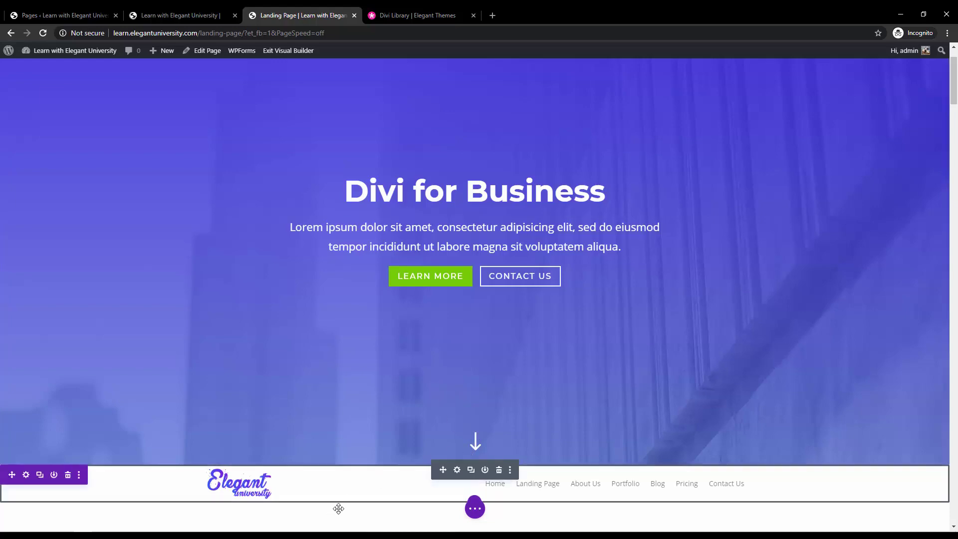
Step: Move the menu section to the very top of the Landing Page, above the Divi for Business hero
scroll(694, 471, down, 4)
scroll(369, 280, down, 6)
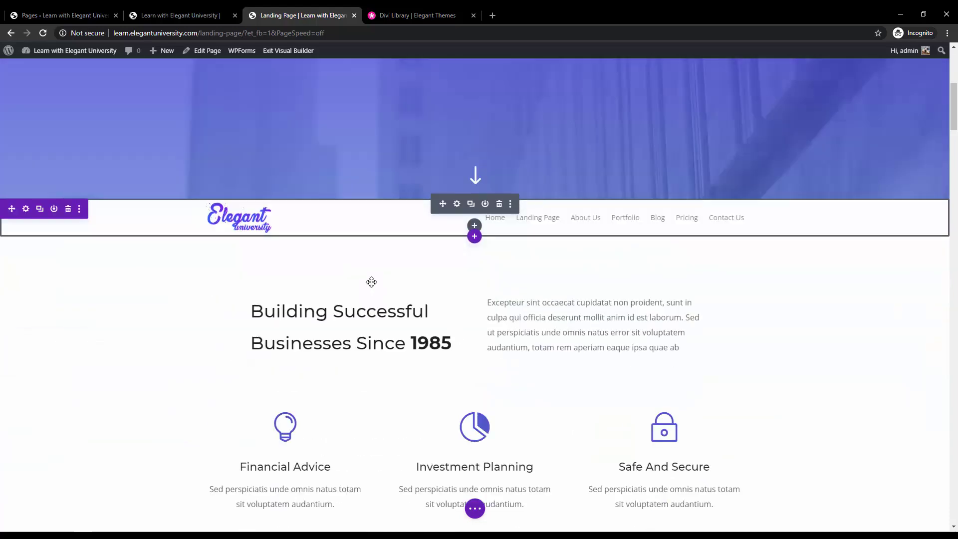
scroll(369, 280, up, 9)
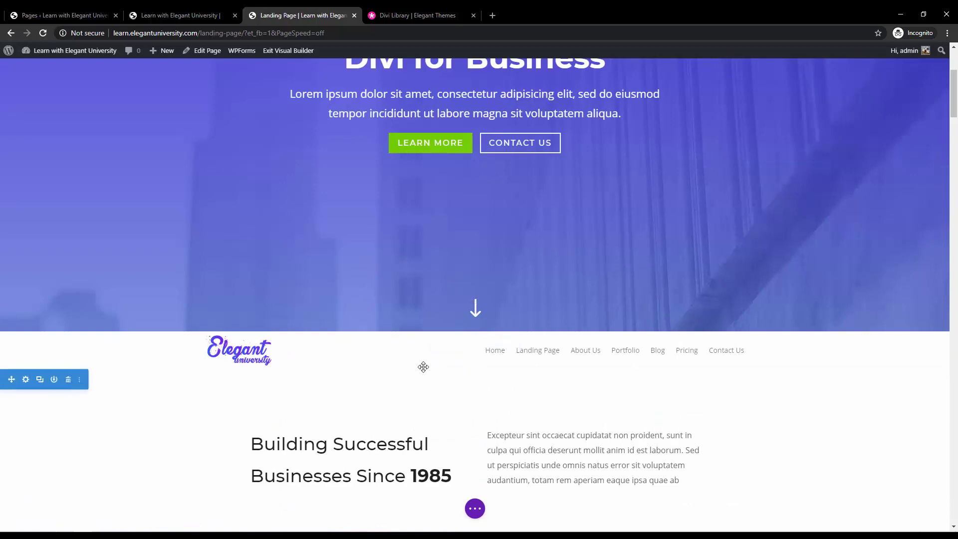
scroll(431, 352, up, 1)
scroll(431, 351, up, 2)
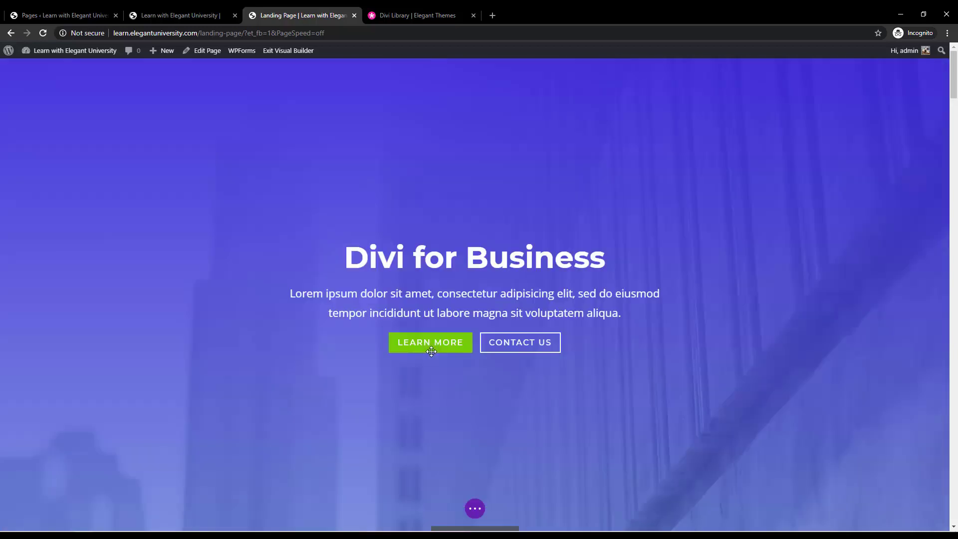
scroll(431, 351, down, 3)
scroll(431, 352, up, 3)
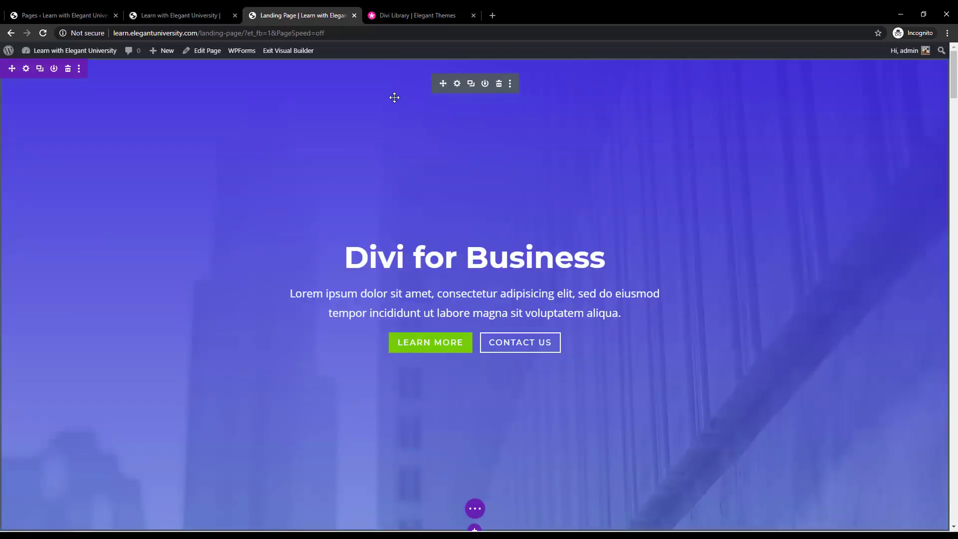
scroll(370, 393, down, 2)
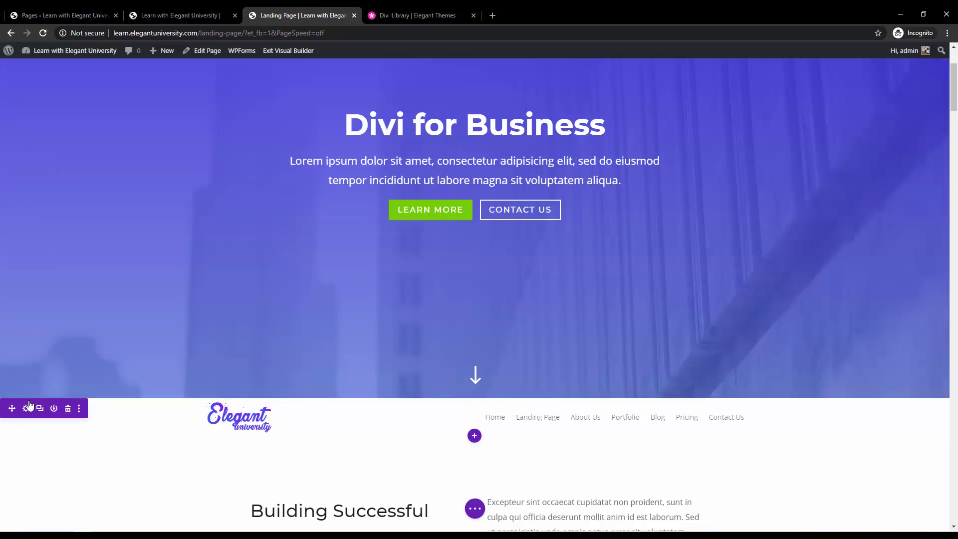
drag(15, 408, 33, 18)
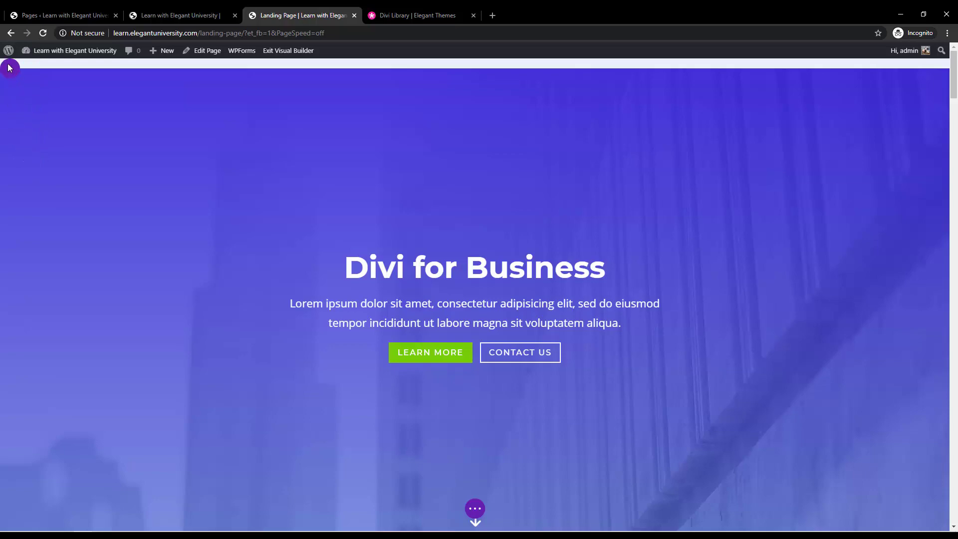
drag(8, 64, 7, 64)
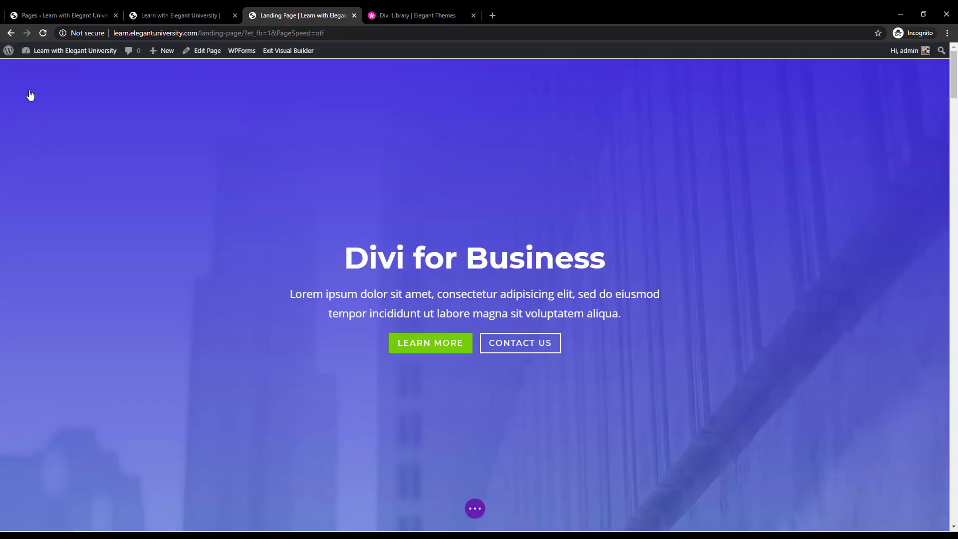
scroll(109, 253, down, 10)
scroll(49, 250, up, 10)
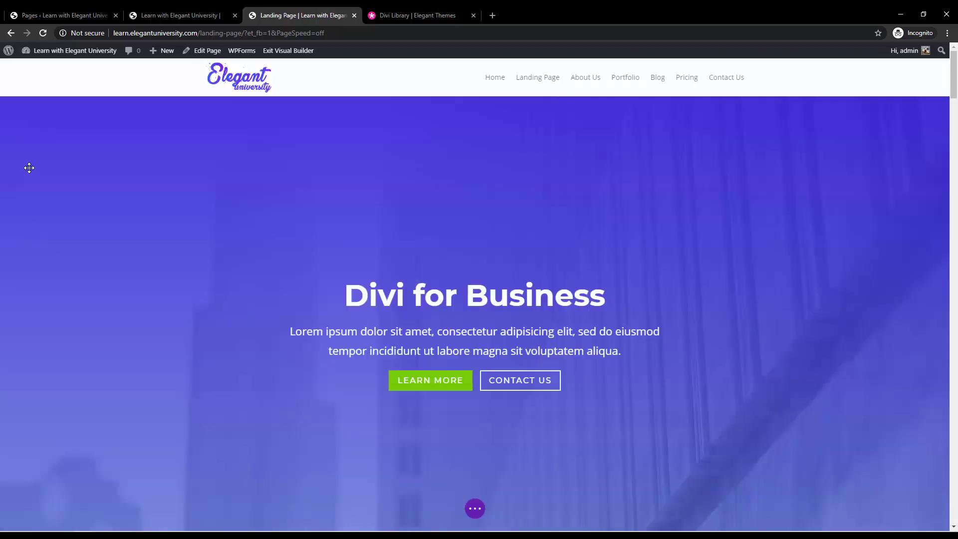
mouse_move(12, 110)
mouse_move(13, 106)
mouse_down()
mouse_move(32, 163)
mouse_move(55, 137)
mouse_move(20, 125)
mouse_move(222, 304)
mouse_move(208, 327)
mouse_move(8, 75)
mouse_move(17, 101)
mouse_up()
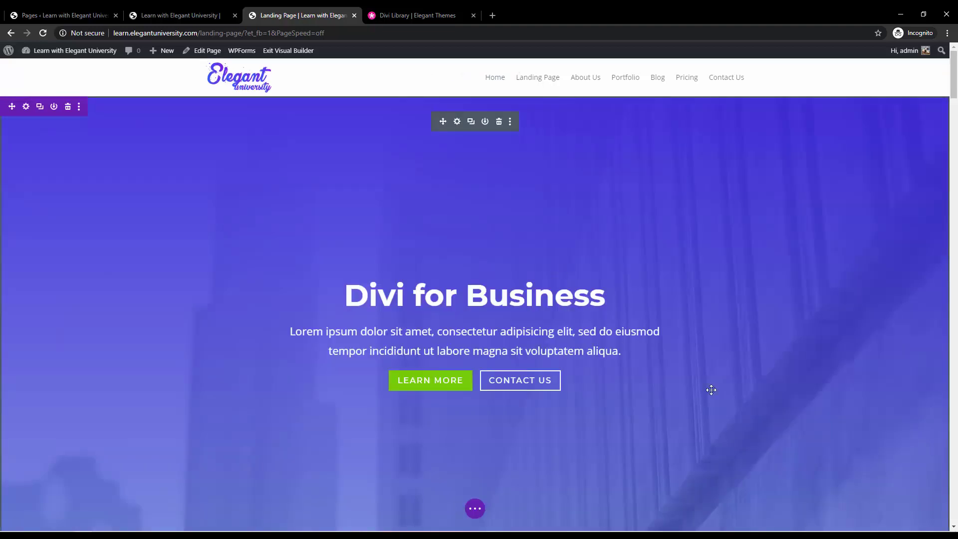
Step: Save the Landing Page with its menu section from the Visual Builder
click(475, 508)
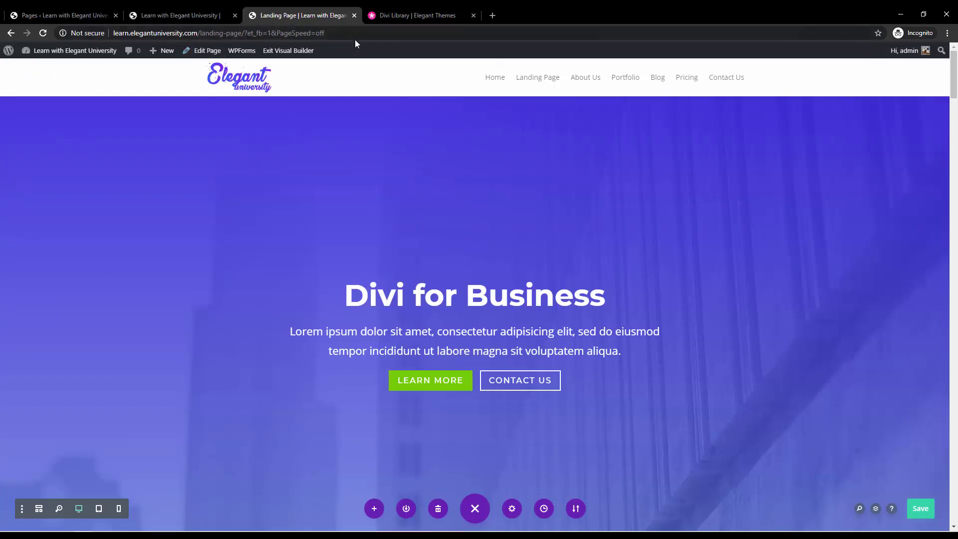
click(19, 515)
click(19, 514)
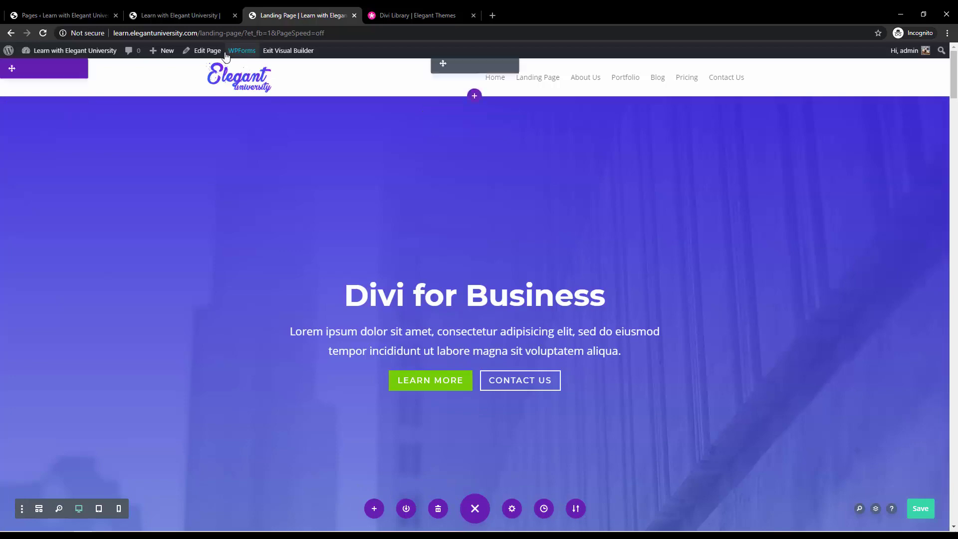
Step: Switch to the homepage's browser tab and load learn.elegantuniversity.com without the Visual Builder parameters
click(205, 15)
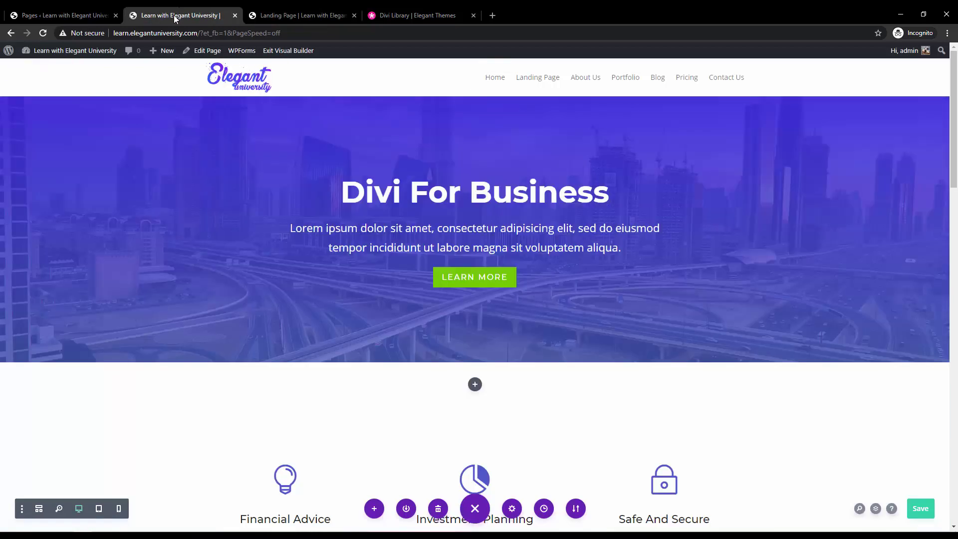
click(52, 15)
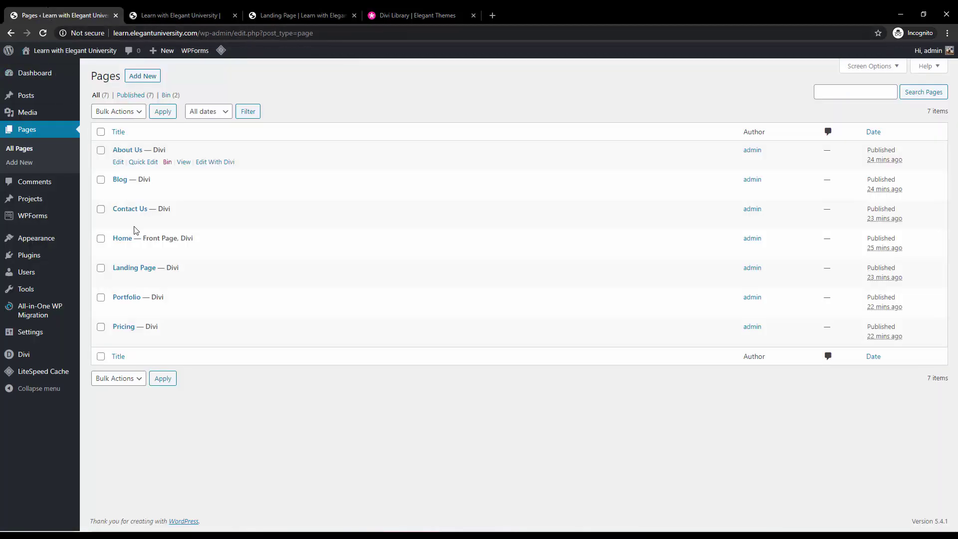
click(335, 11)
click(195, 11)
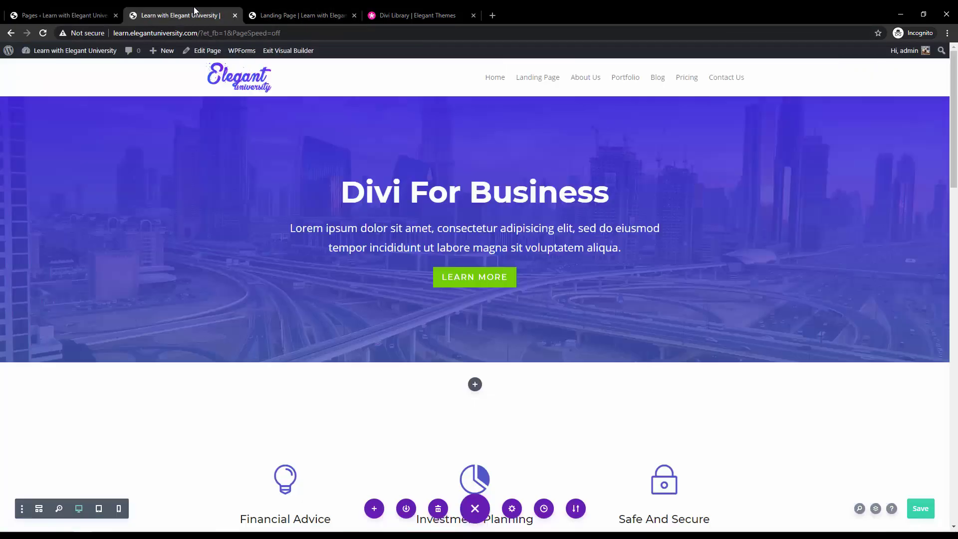
drag(201, 33, 282, 33)
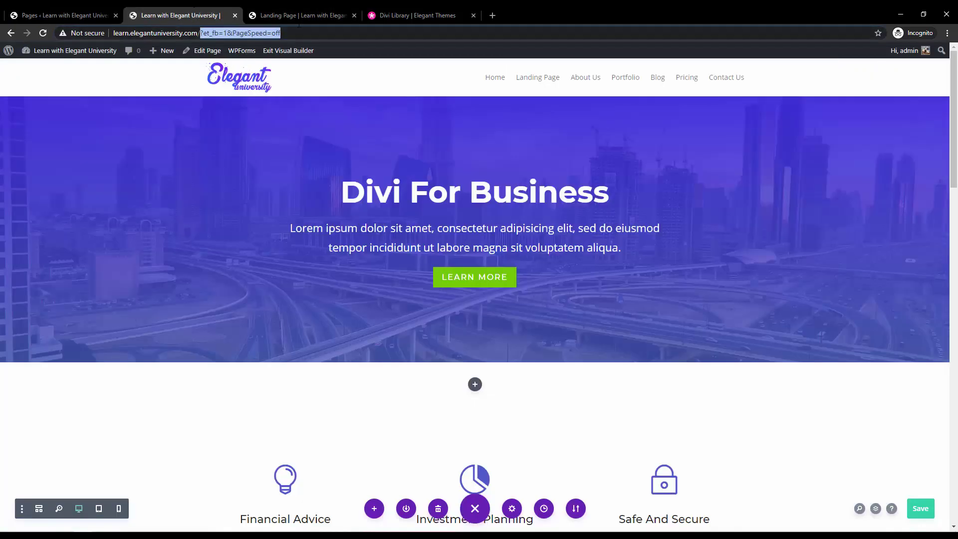
key(BackSpace)
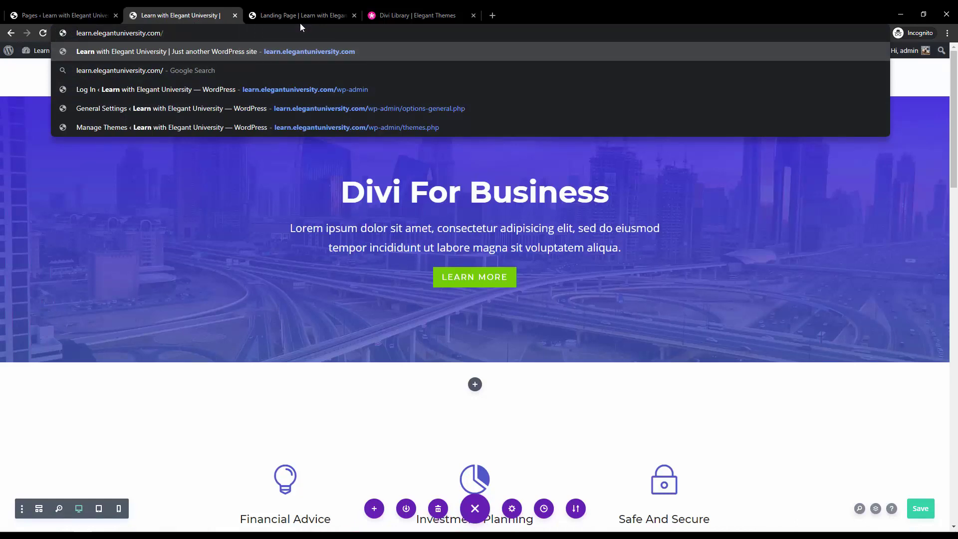
key(Return)
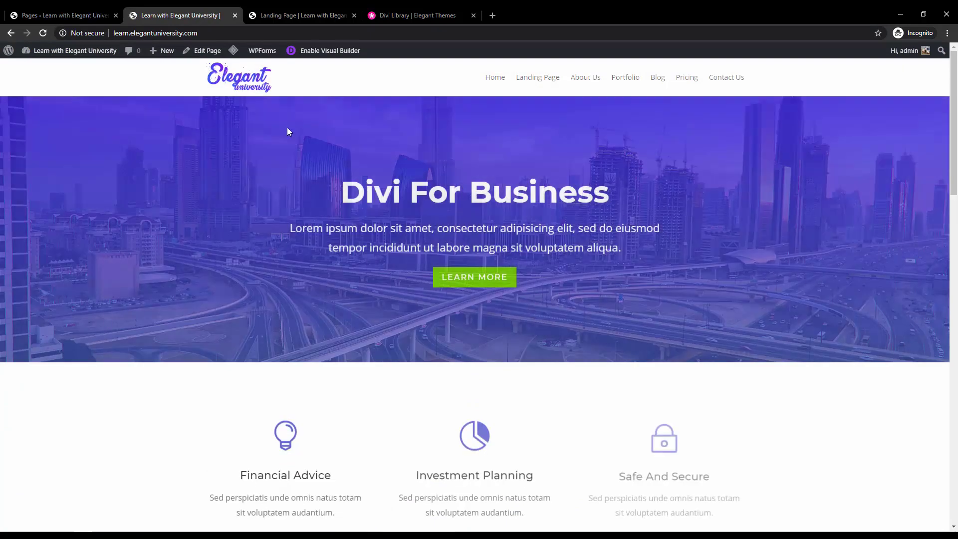
Step: Check the menu on the live Landing Page and About Us page, following the navigation links
click(546, 82)
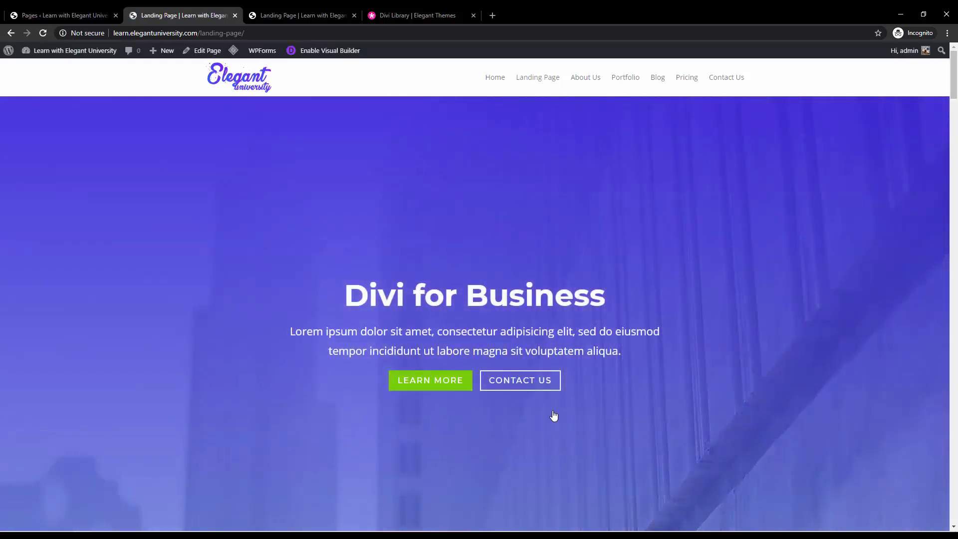
scroll(561, 304, down, 20)
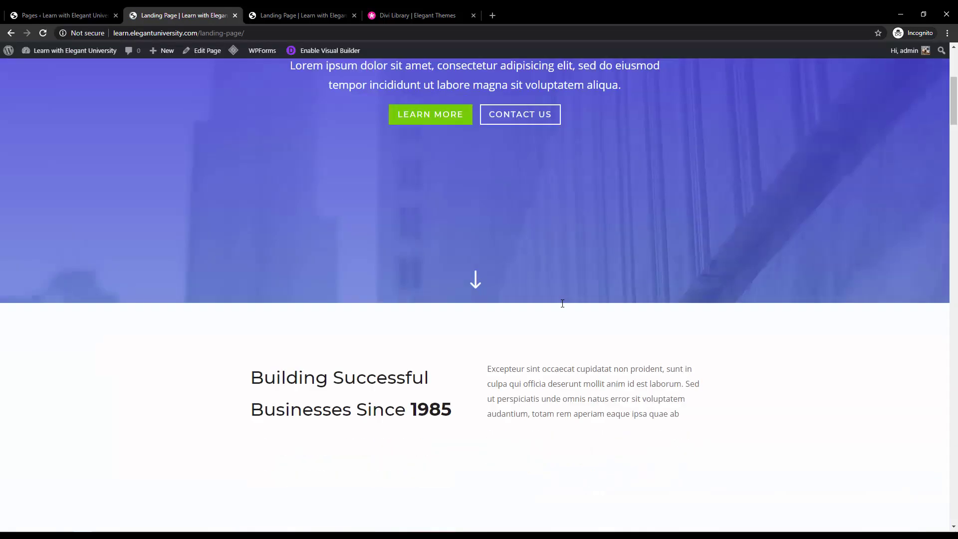
scroll(562, 316, down, 20)
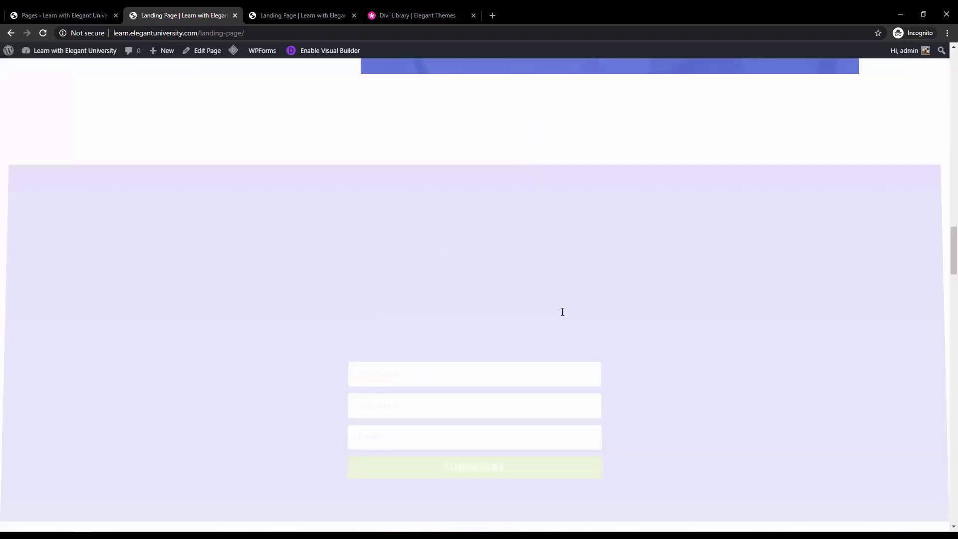
scroll(553, 311, down, 1)
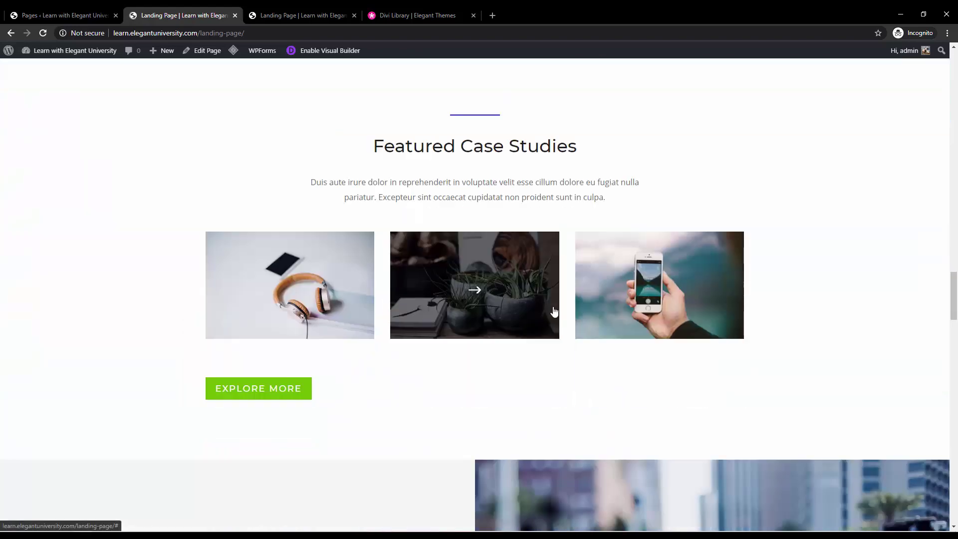
scroll(554, 311, up, 20)
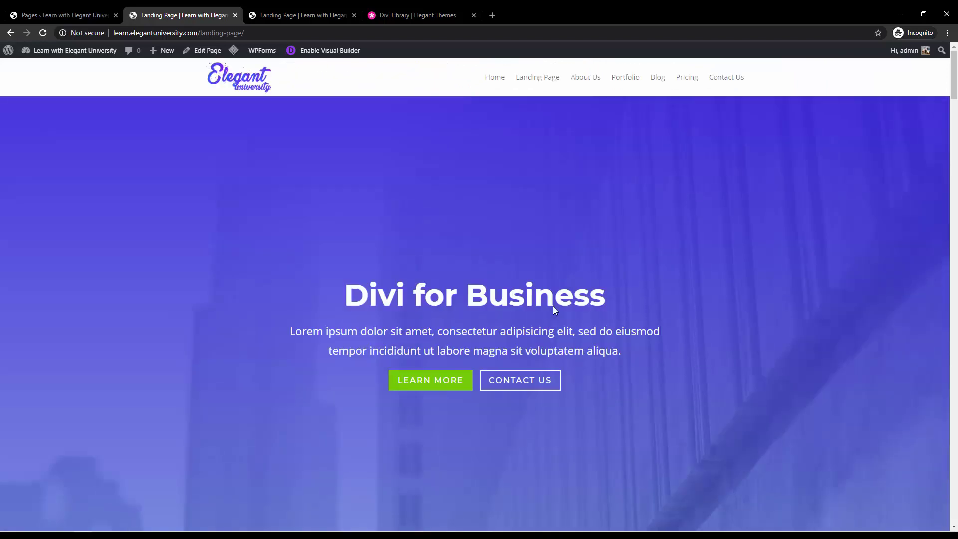
click(581, 79)
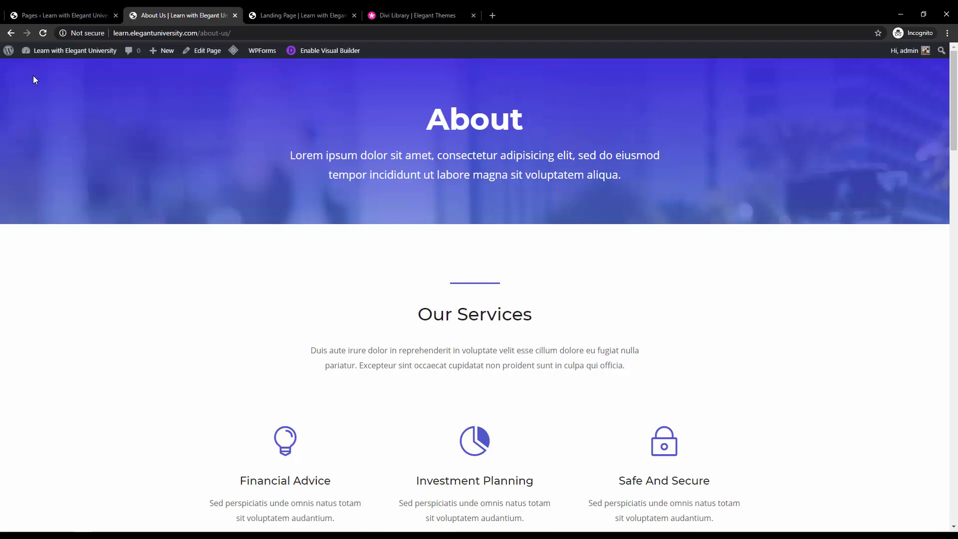
click(10, 33)
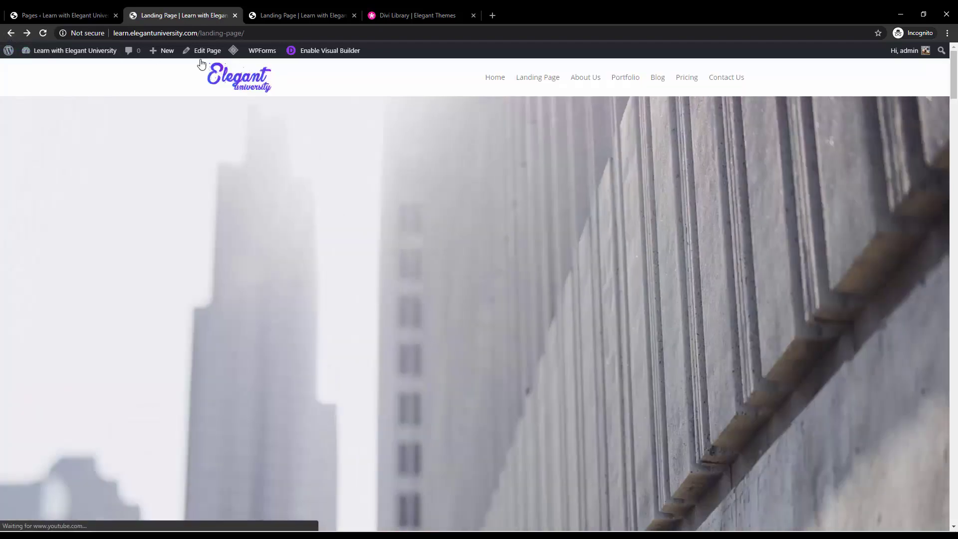
Step: Return to the homepage through the navigation menu and open it in the Visual Builder
click(487, 81)
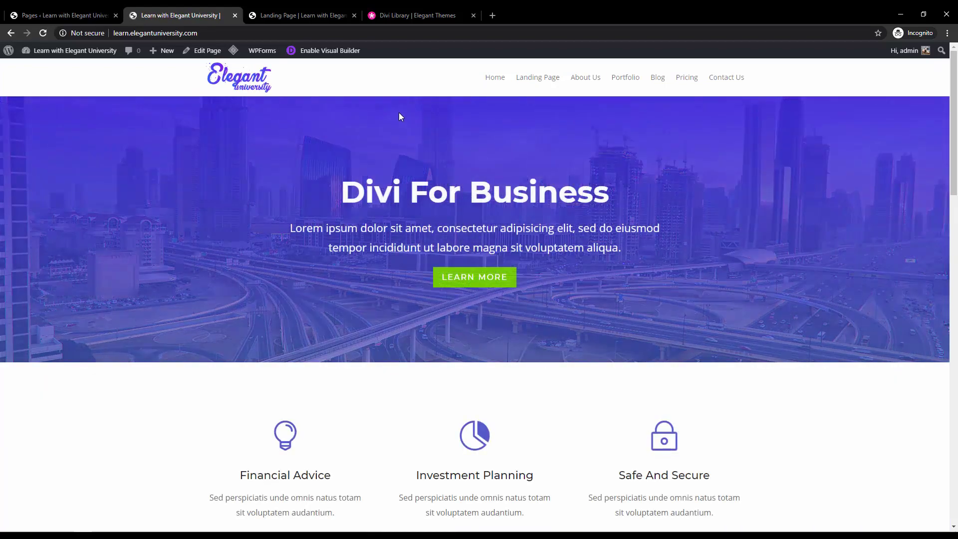
scroll(379, 133, down, 3)
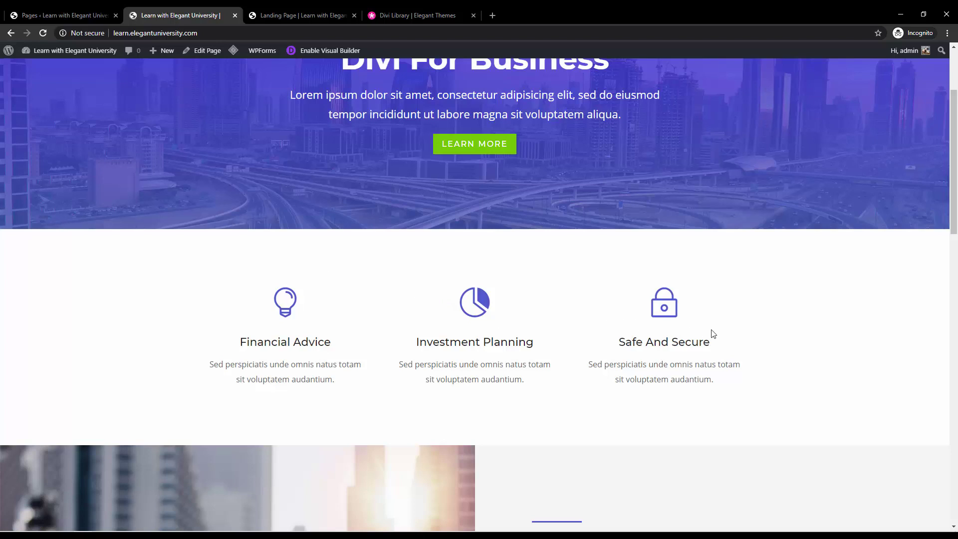
click(348, 57)
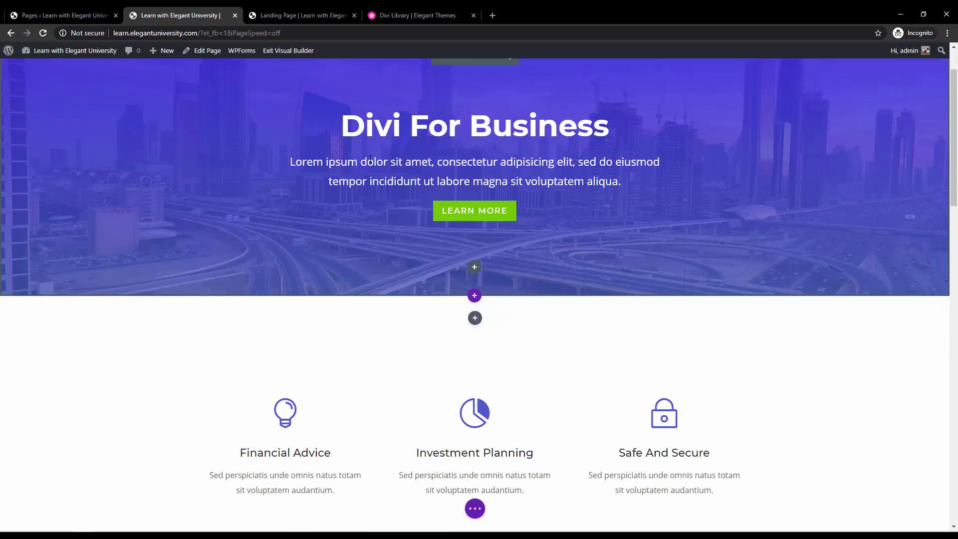
Step: Duplicate the empty fullwidth section below the Divi For Business hero and delete one of the copies
scroll(369, 159, down, 1)
scroll(369, 158, down, 1)
scroll(368, 160, up, 2)
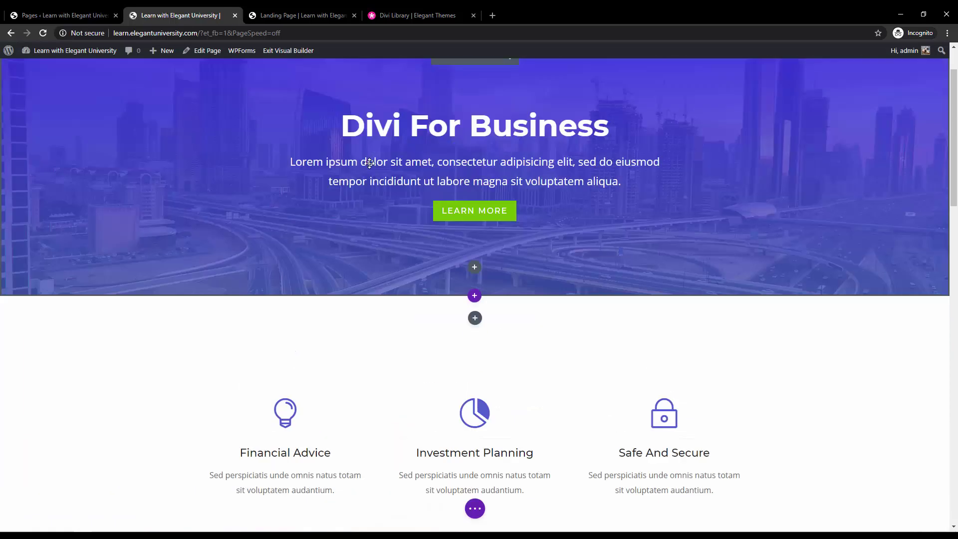
scroll(381, 224, down, 1)
mouse_move(272, 402)
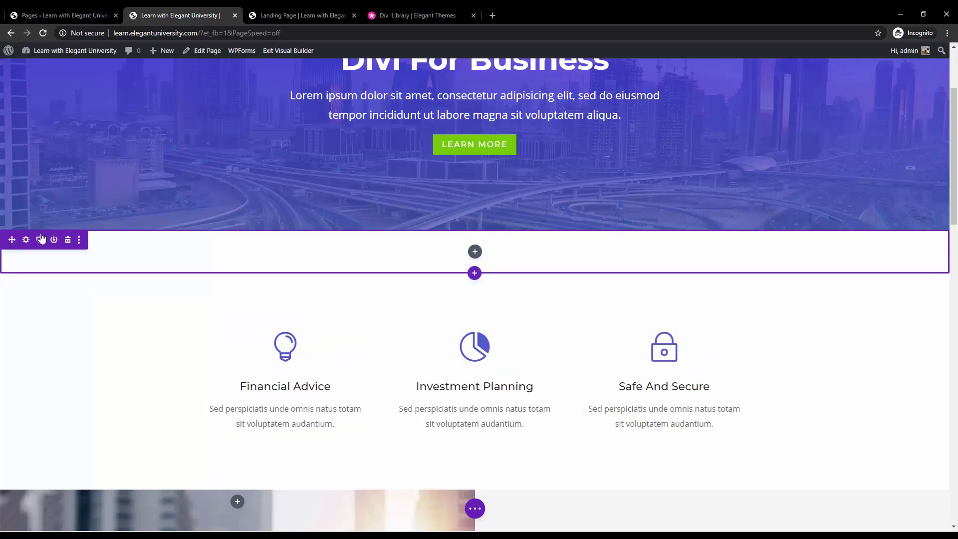
click(40, 240)
scroll(224, 239, down, 3)
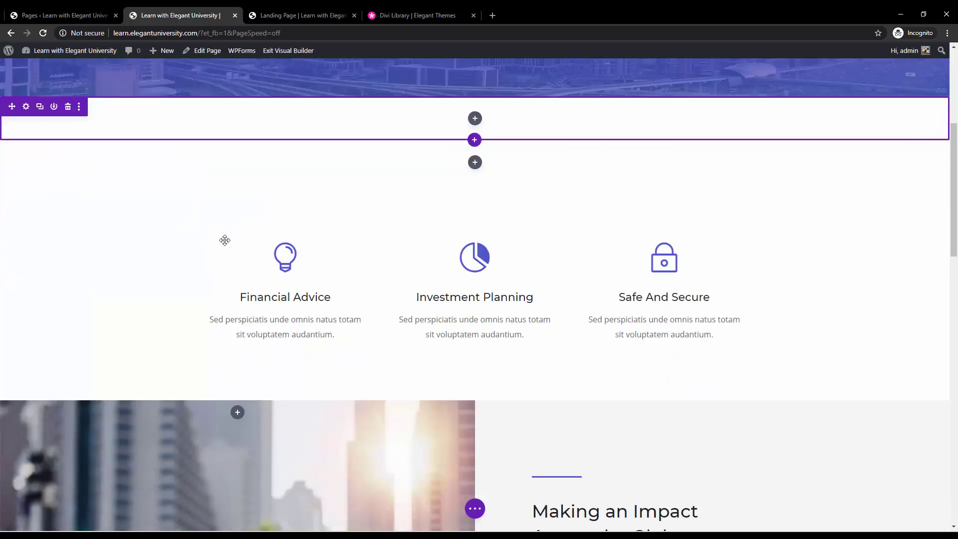
scroll(372, 188, up, 2)
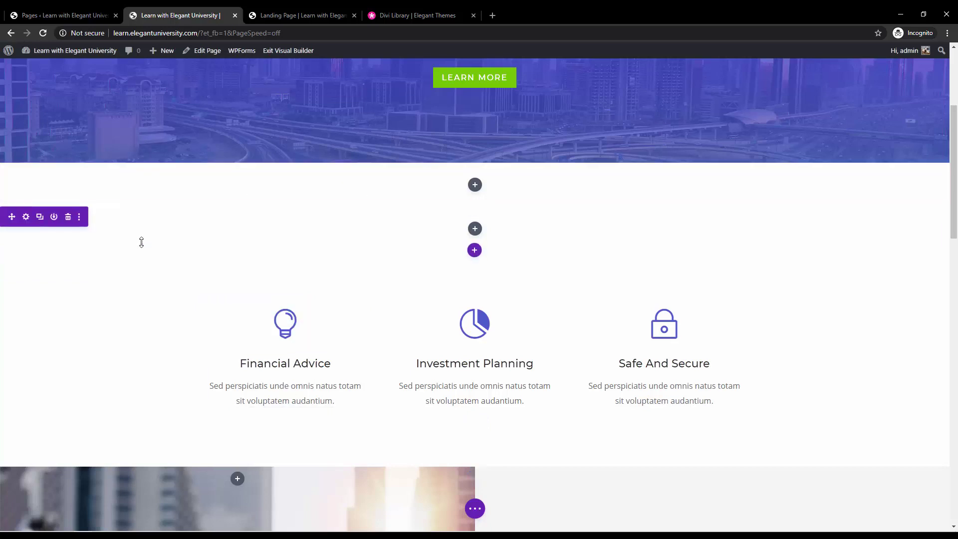
click(68, 172)
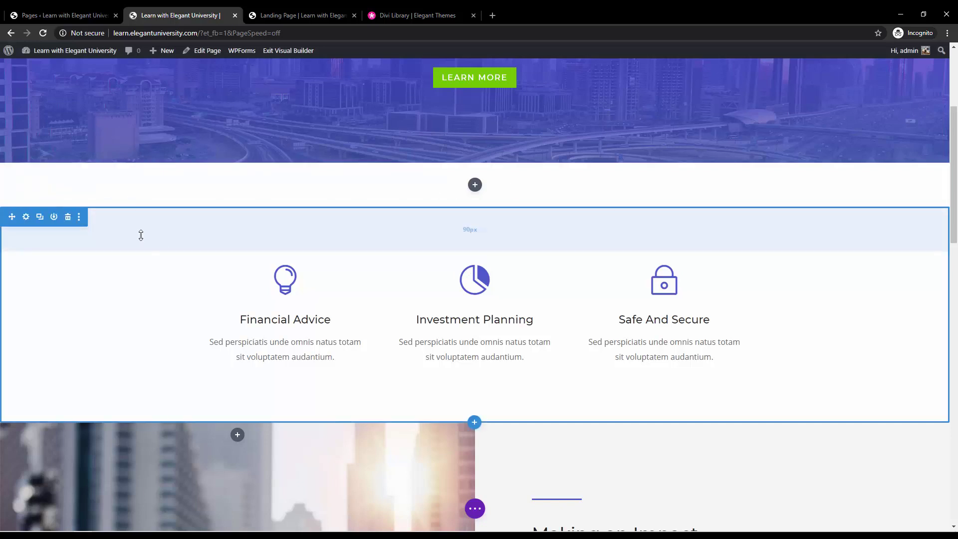
Step: Duplicate the section holding the Financial Advice, Investment Planning and Safe And Secure blurbs and delete one of the copies
click(40, 219)
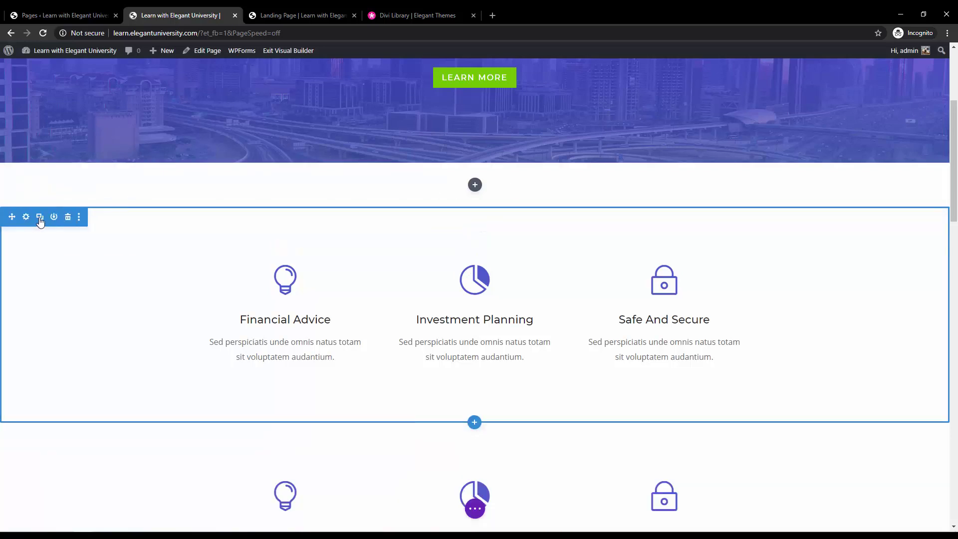
scroll(110, 254, down, 3)
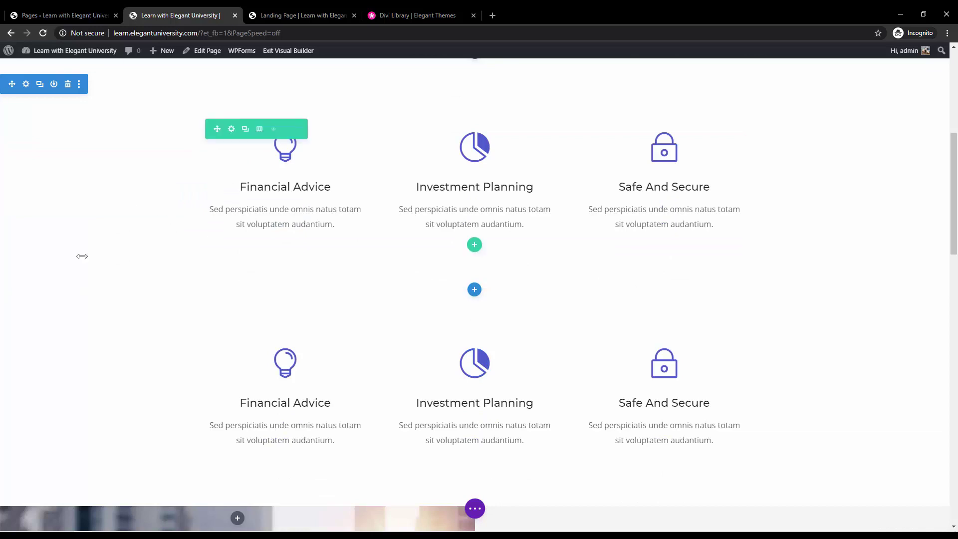
scroll(35, 176, up, 3)
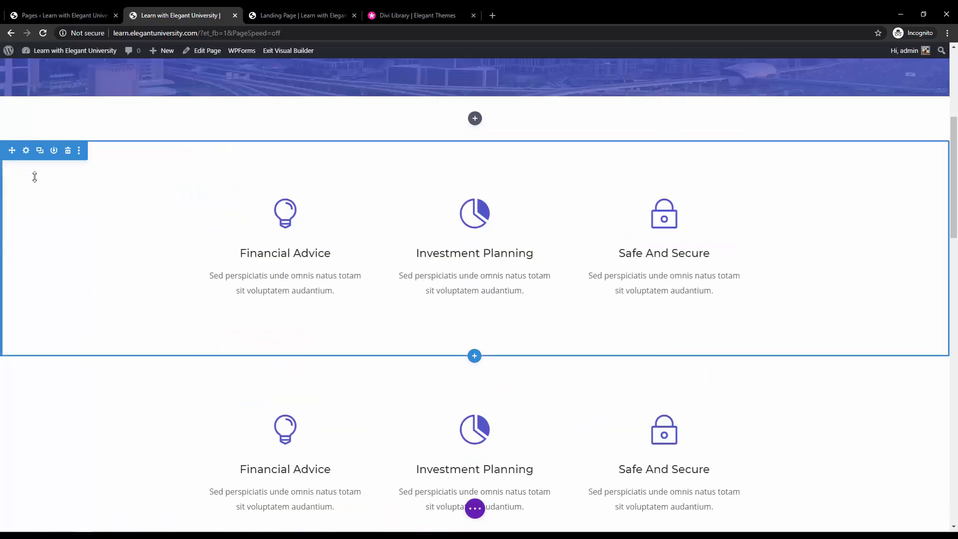
click(68, 151)
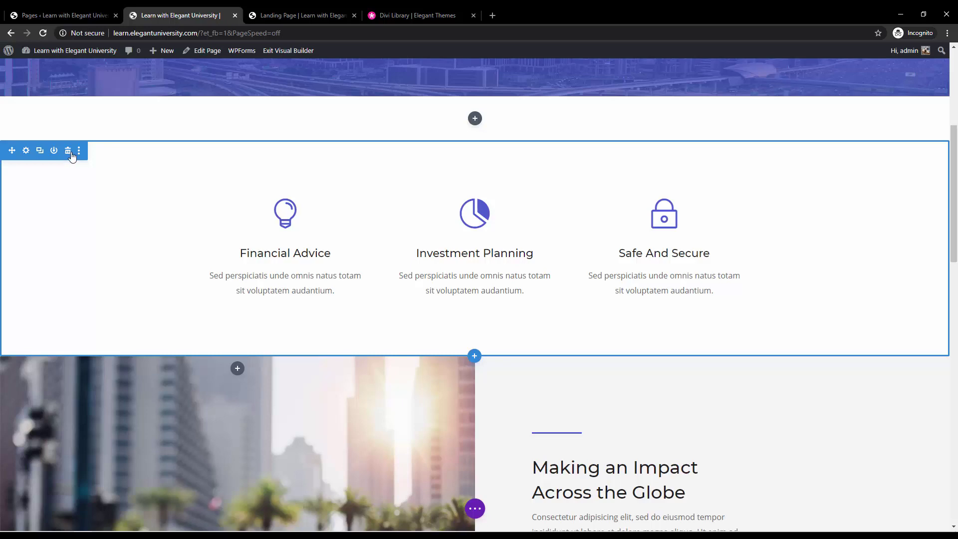
click(70, 152)
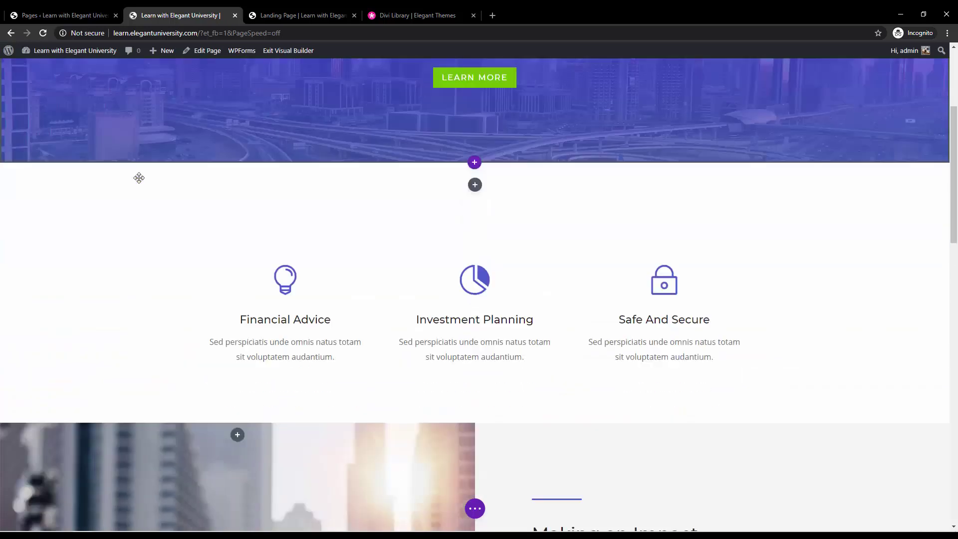
Step: Examine the insert options for sections, rows and modules around the three-blurb section without adding anything
scroll(138, 178, down, 1)
scroll(139, 178, up, 2)
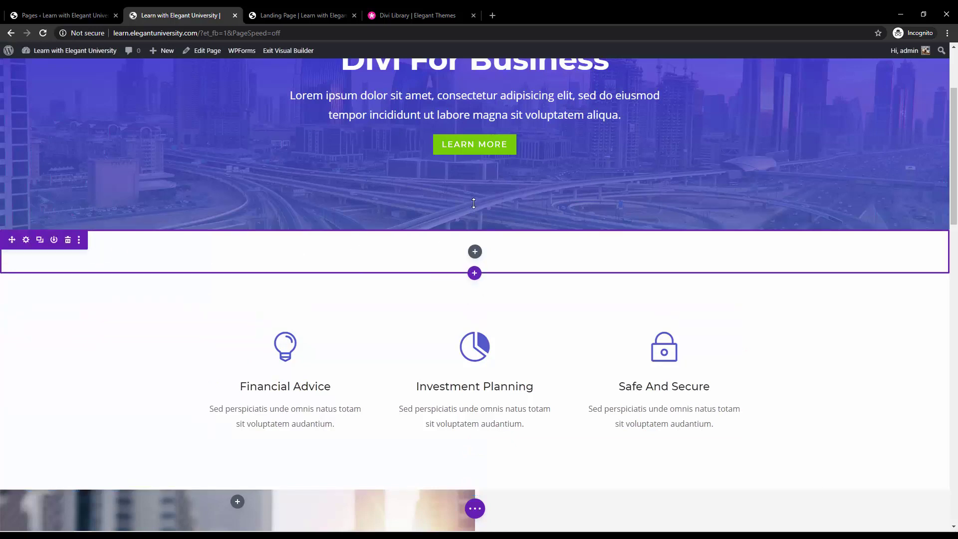
click(475, 230)
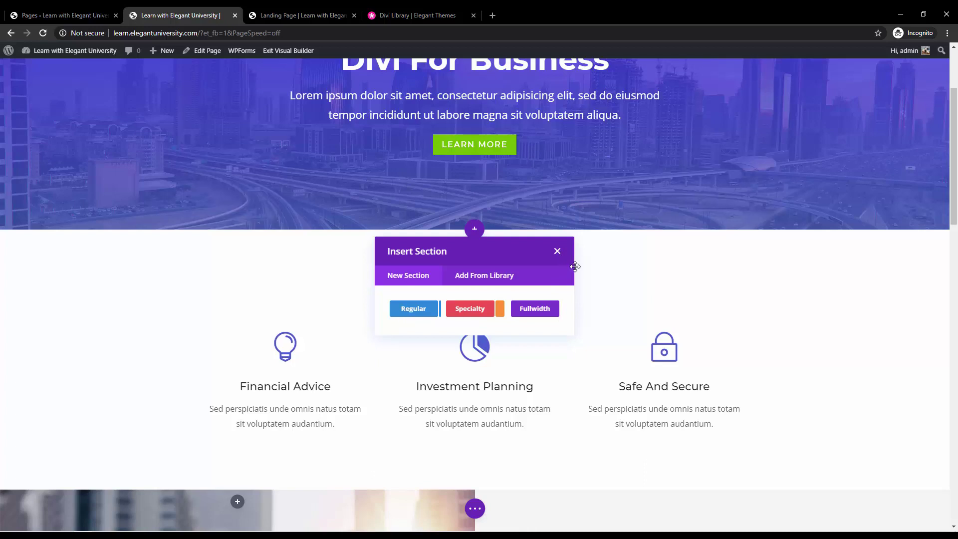
click(557, 252)
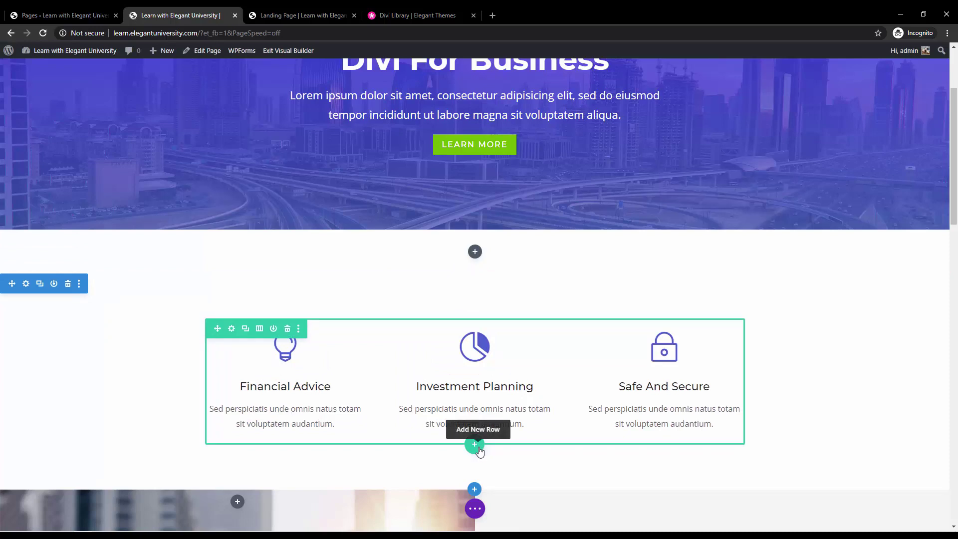
click(476, 448)
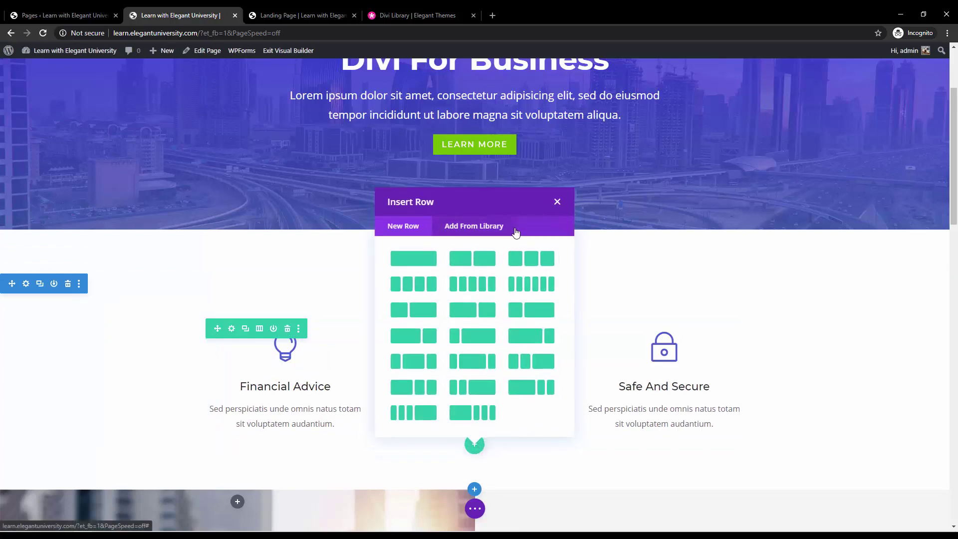
click(556, 202)
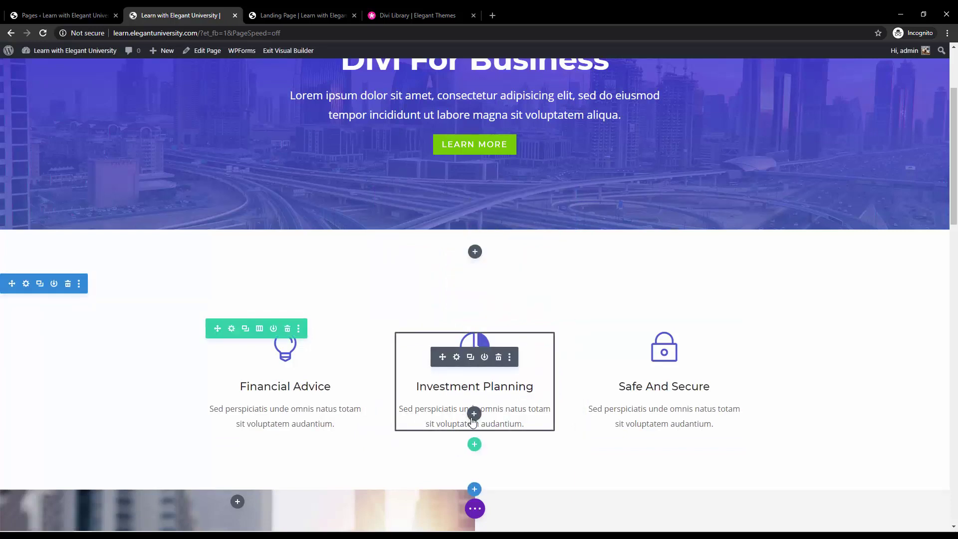
click(473, 414)
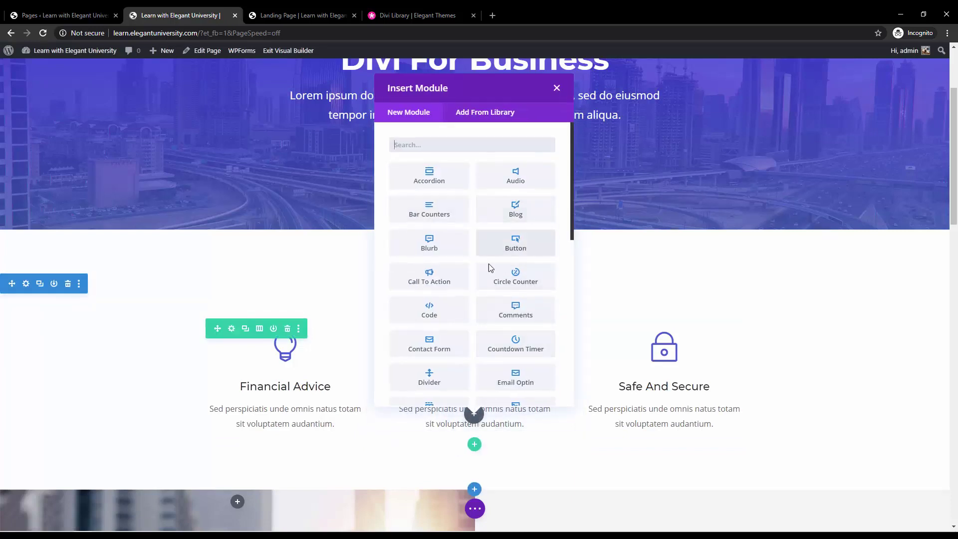
click(556, 89)
click(475, 443)
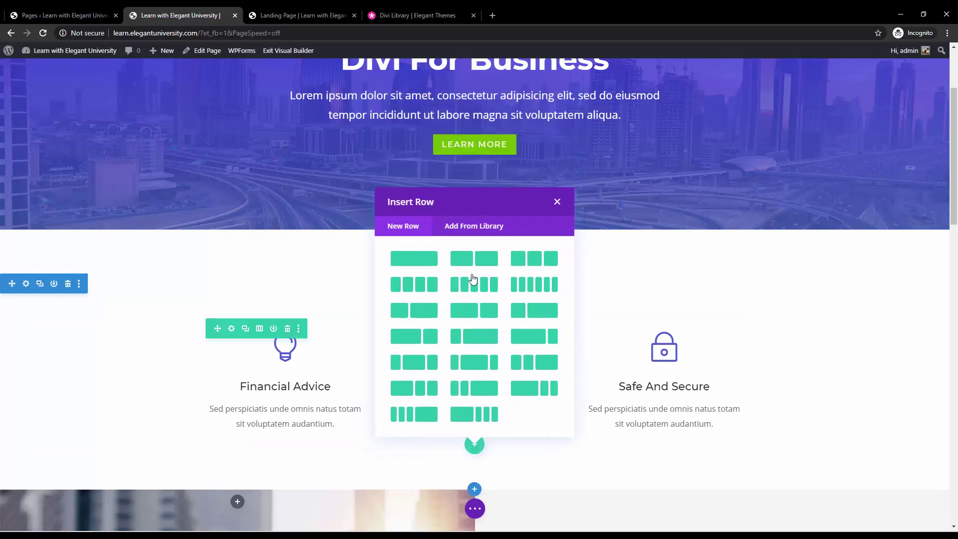
click(555, 203)
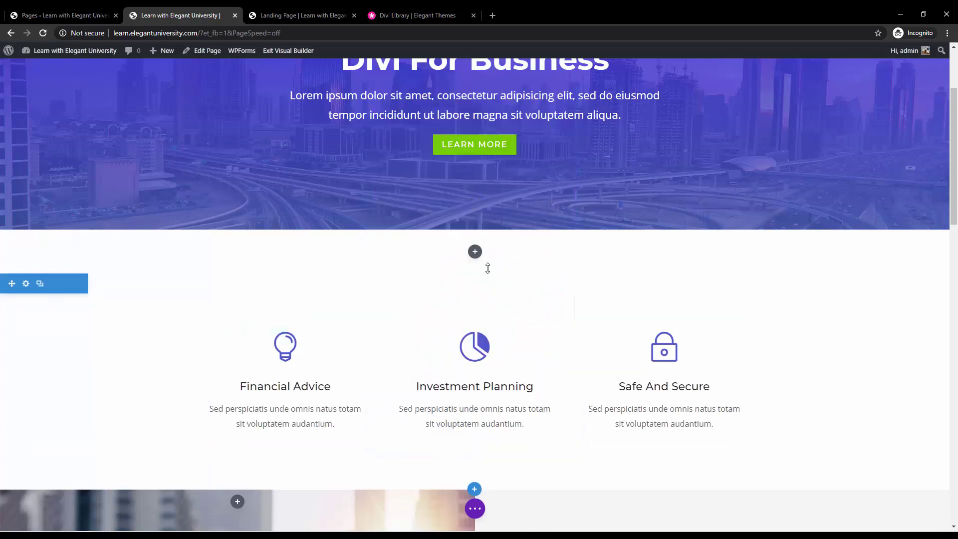
click(474, 230)
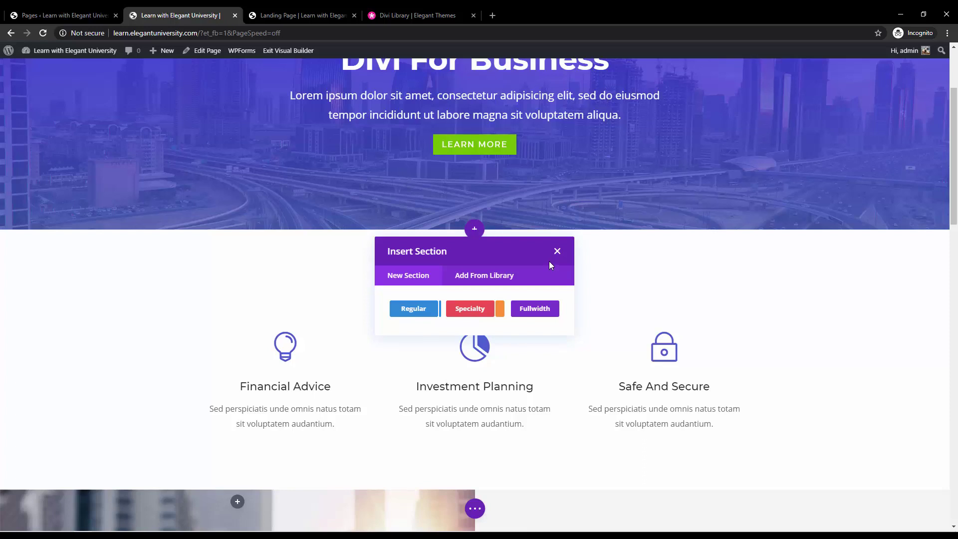
click(557, 251)
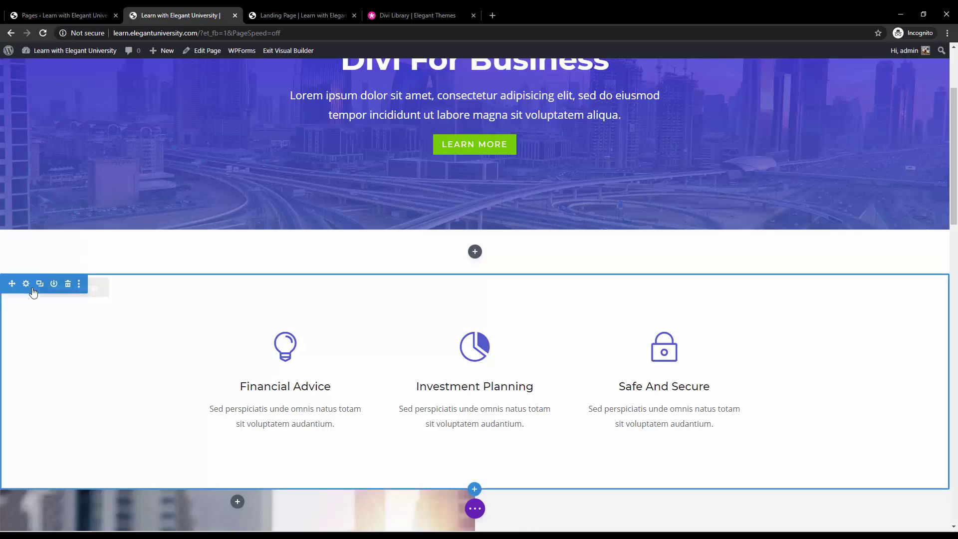
Step: Insert a regular section with a row of three equal columns directly below the three-blurb section
click(474, 489)
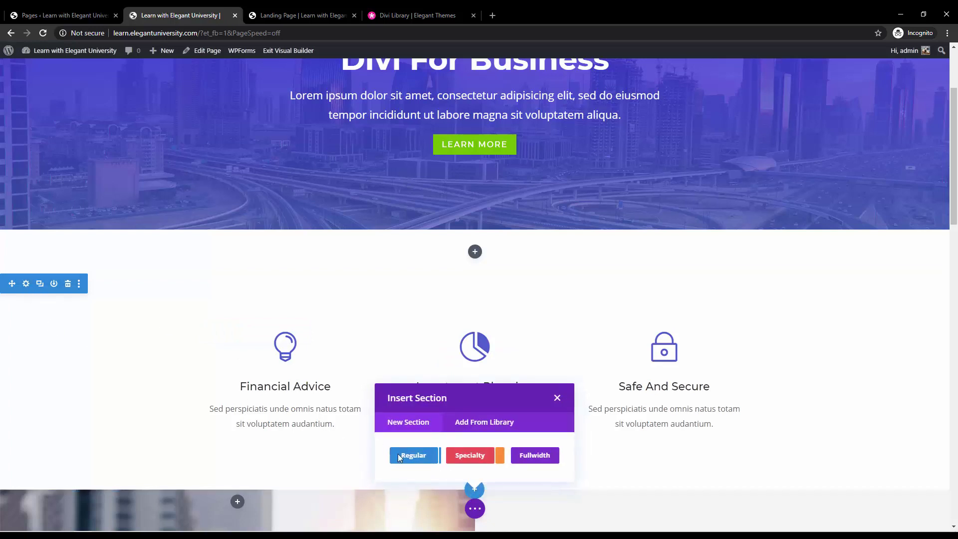
click(418, 462)
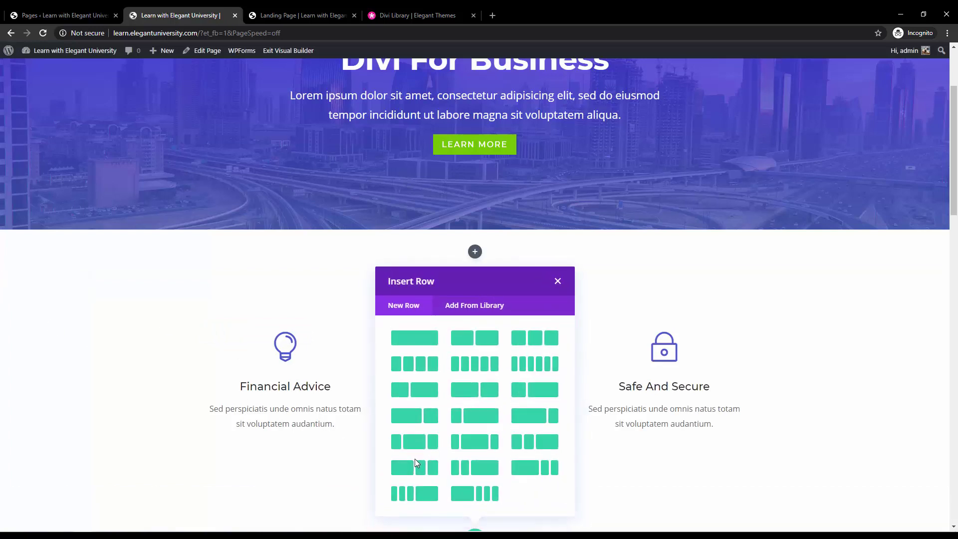
click(545, 344)
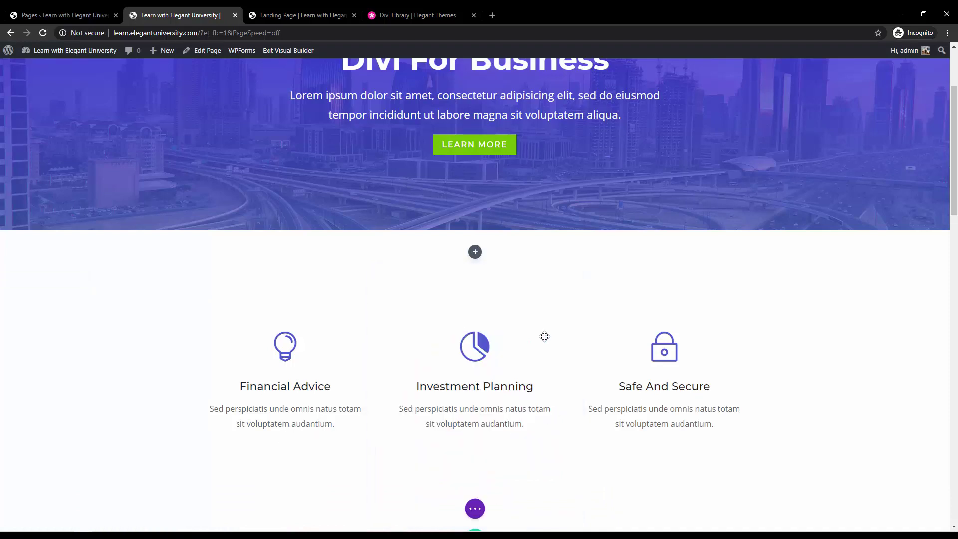
Step: Add a Text module to the first column of the new row and move its settings clear of that column
scroll(474, 321, down, 1)
scroll(474, 320, down, 1)
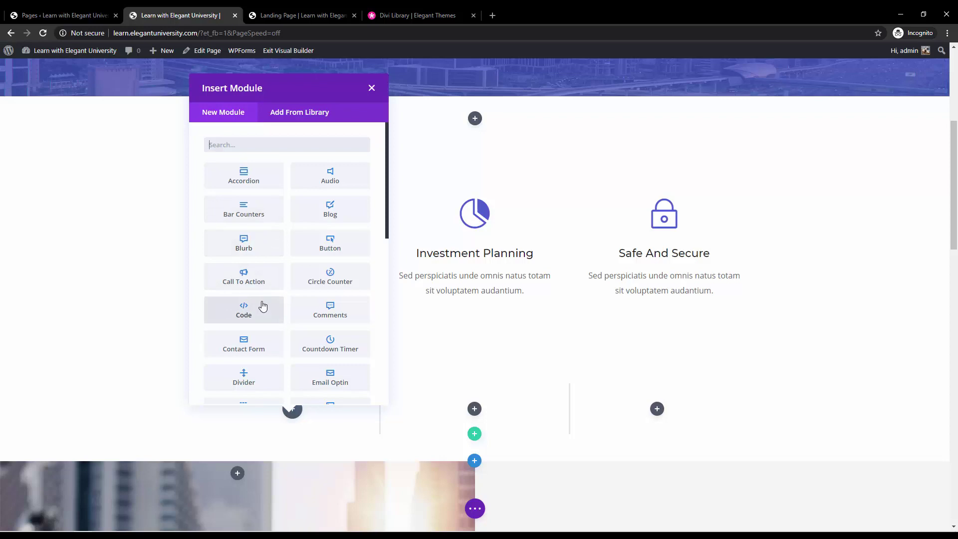
scroll(262, 305, down, 8)
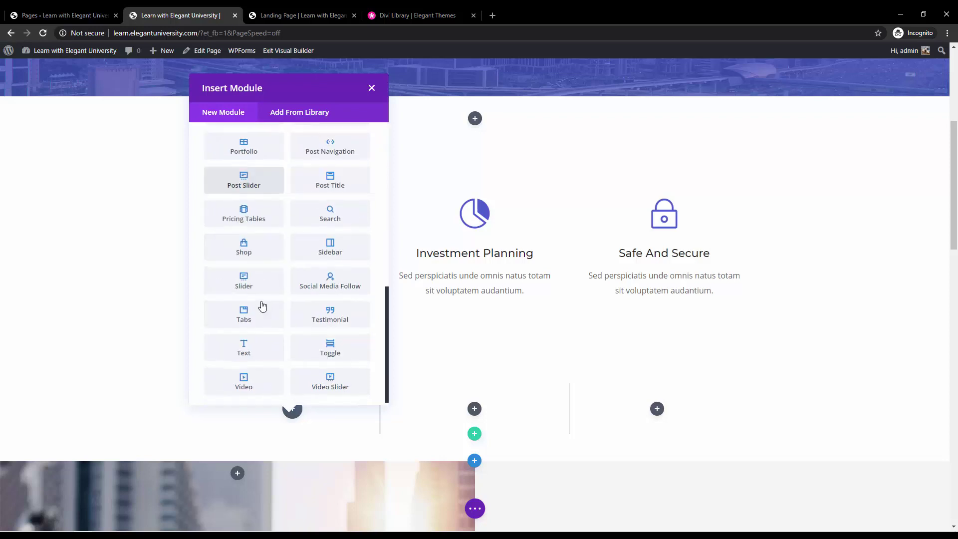
click(258, 350)
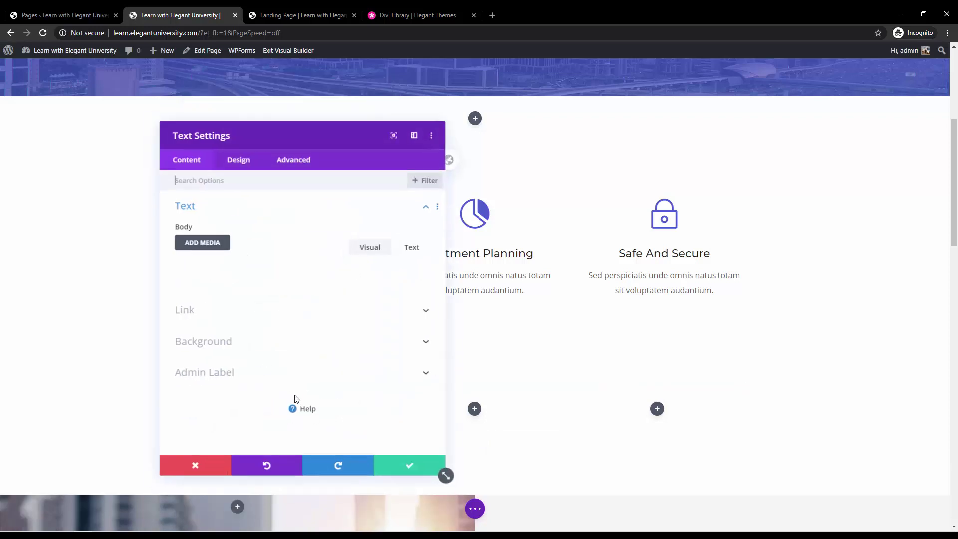
drag(246, 140, 643, 127)
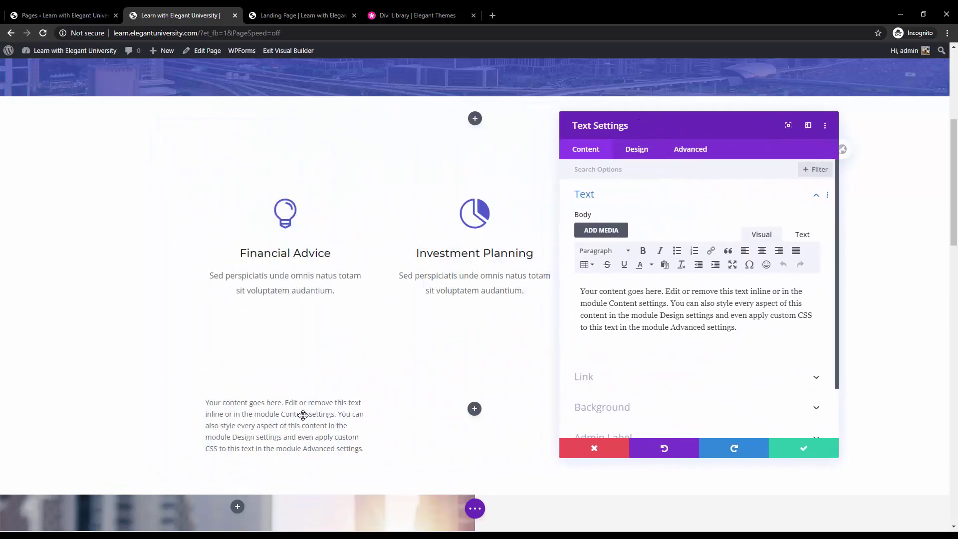
Step: Replace the Text module's body with "dgfdgdg" and discard the changes
click(691, 306)
text(gxgsfgf)
key(ctrl+a)
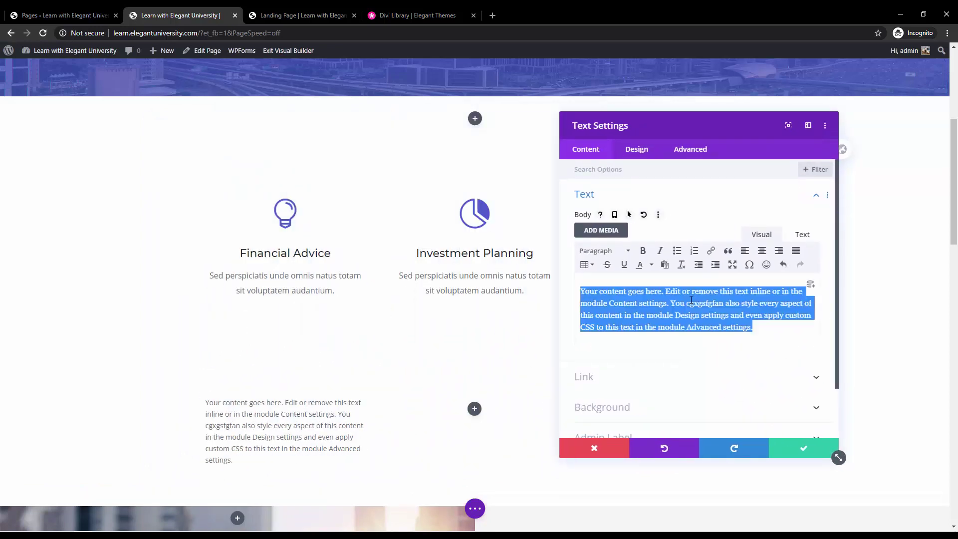
text(dsdsds)
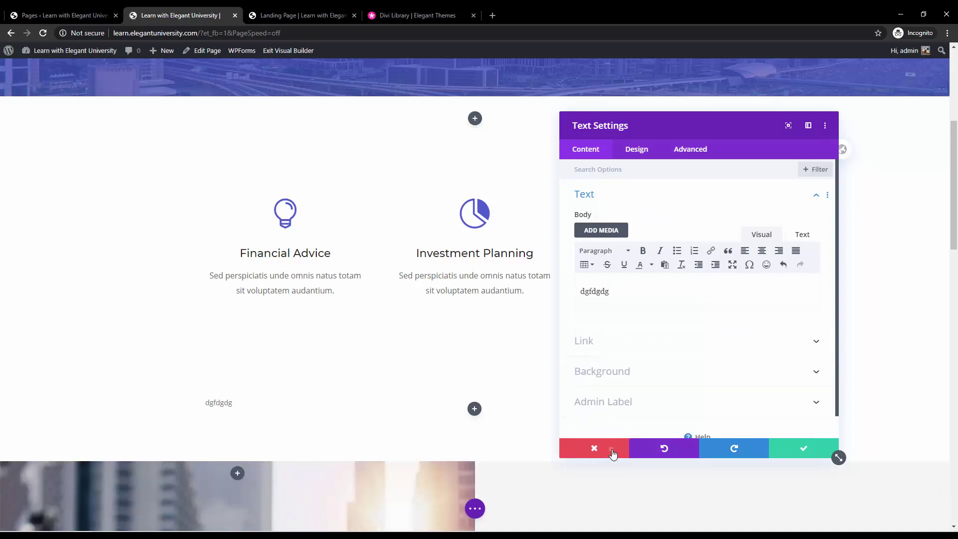
click(612, 449)
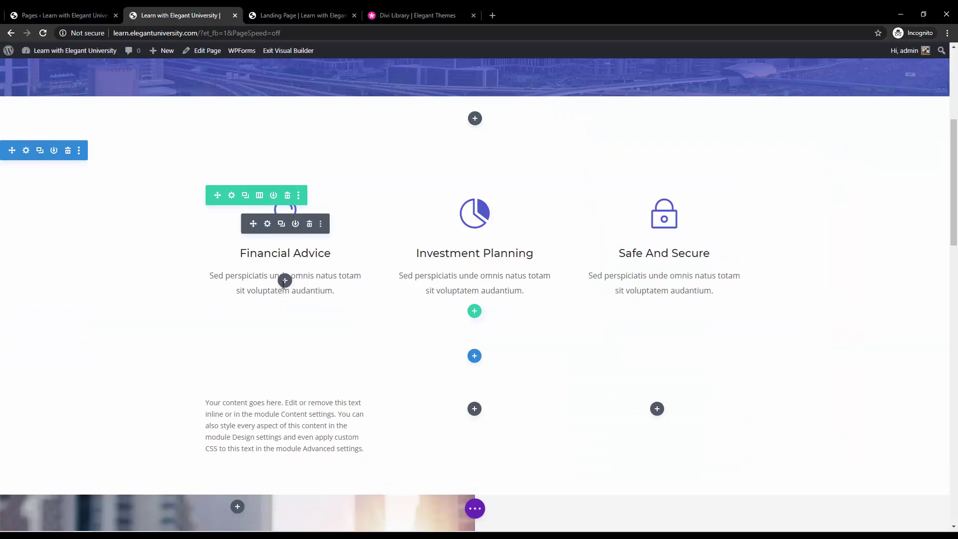
Step: View the Financial Advice blurb's settings without changing them, and delete the Text module from the new row's first column
click(268, 224)
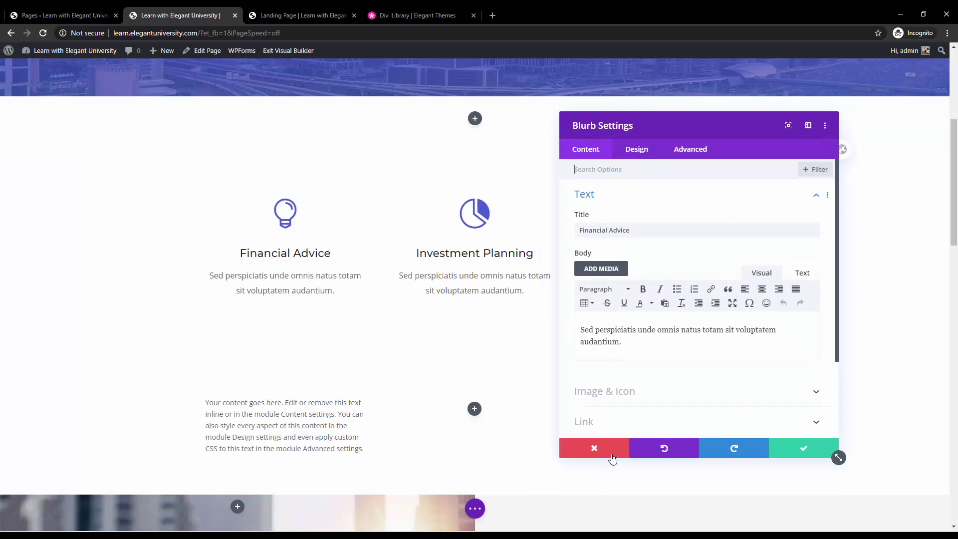
click(593, 448)
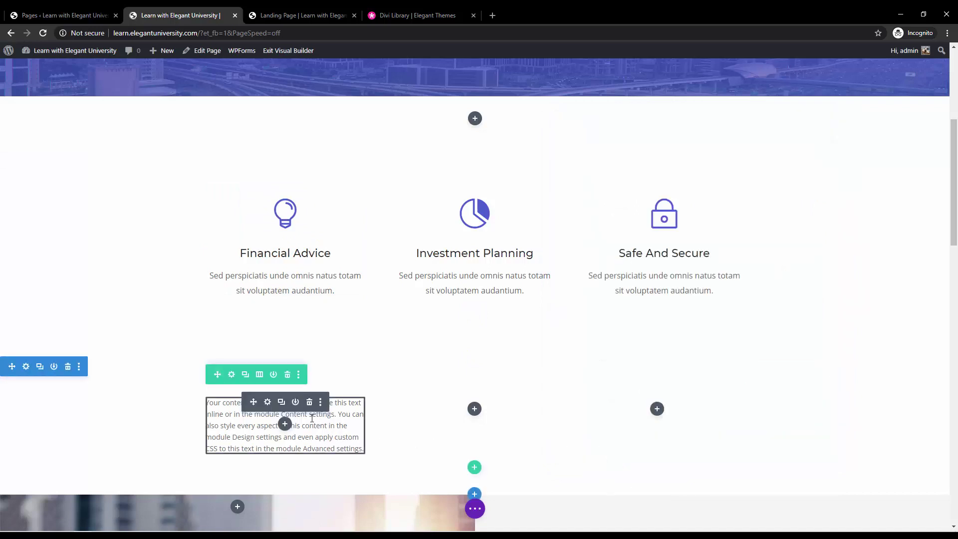
click(309, 402)
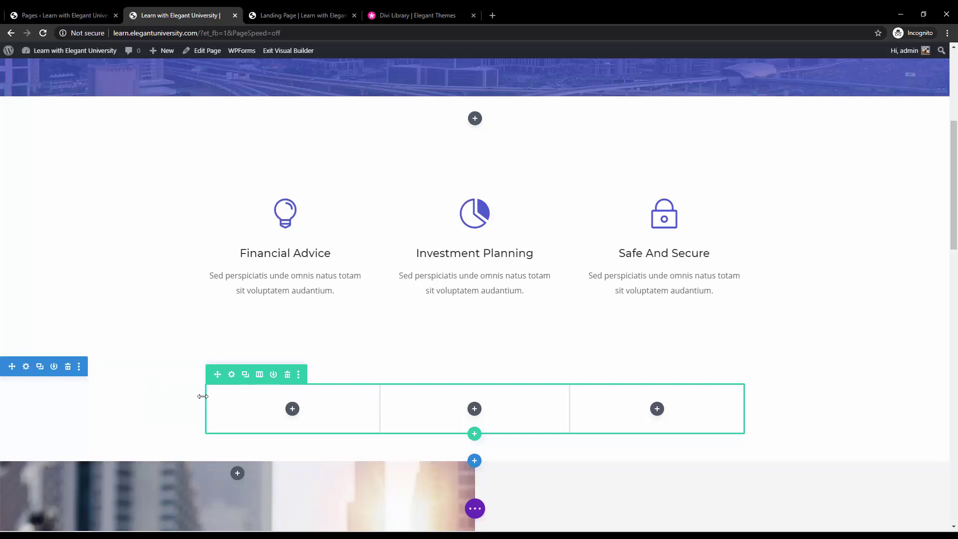
Step: Add a Blurb module to the first column of the new three-column row and save its default settings
click(292, 409)
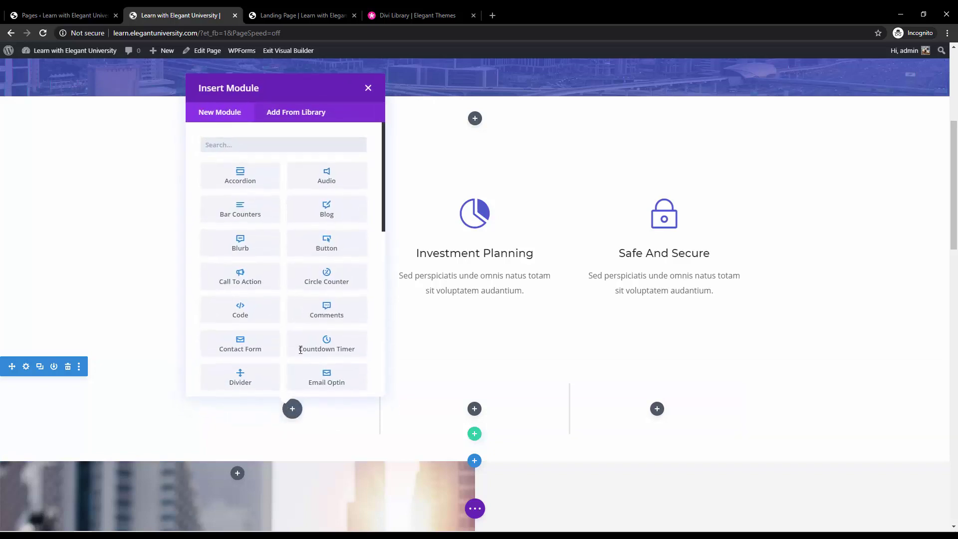
scroll(287, 288, down, 2)
scroll(286, 288, up, 2)
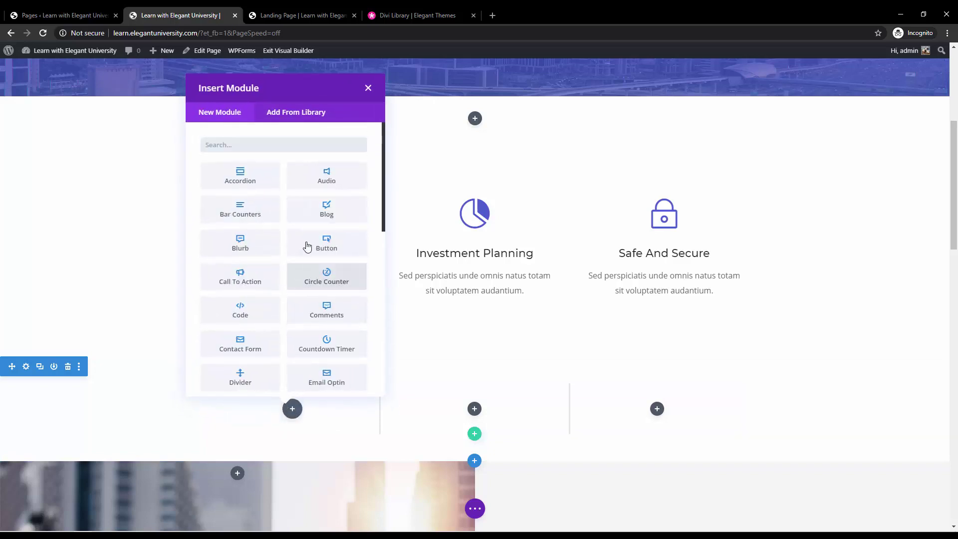
click(272, 239)
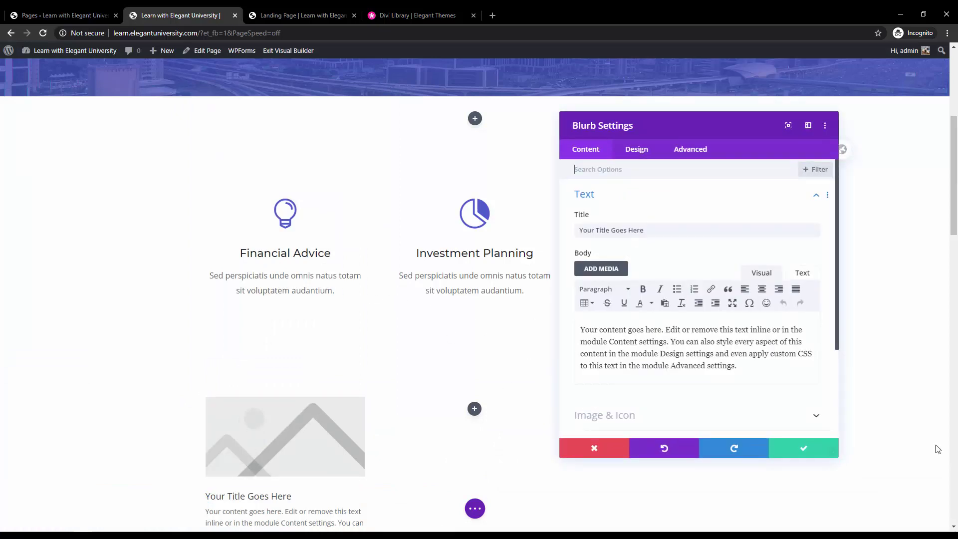
click(804, 449)
Step: Try to replace the new blurb's placeholder body inline with the Financial Advice blurb's description
scroll(424, 359, down, 1)
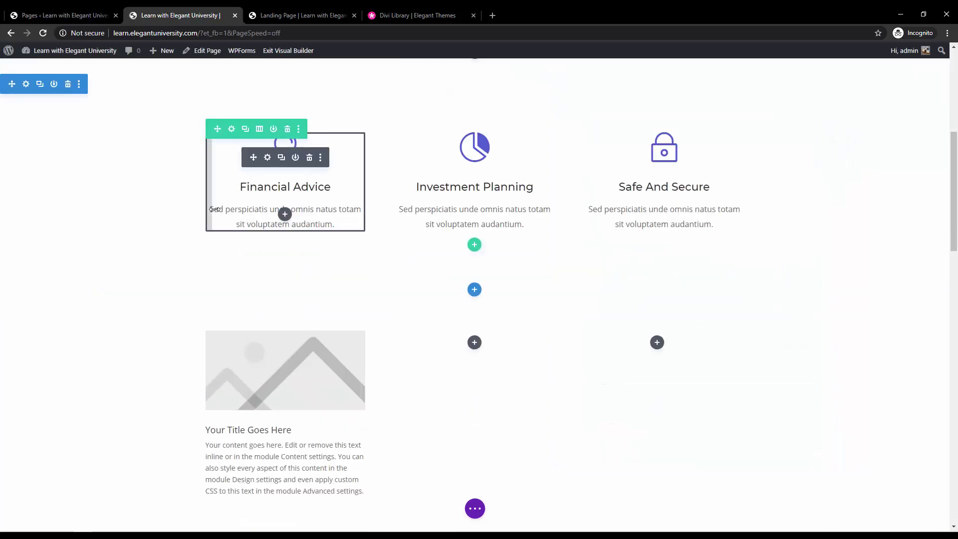
click(334, 213)
triple_click(334, 213)
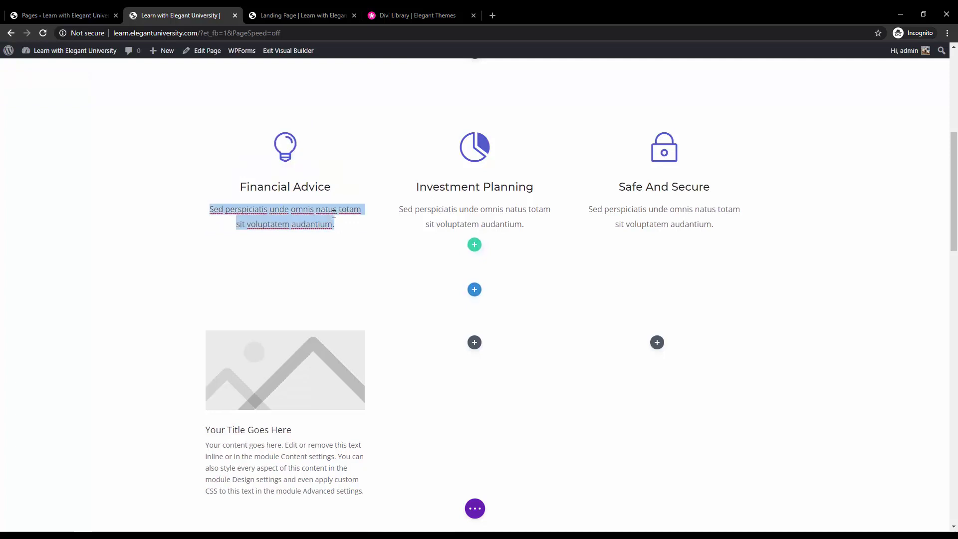
click(274, 459)
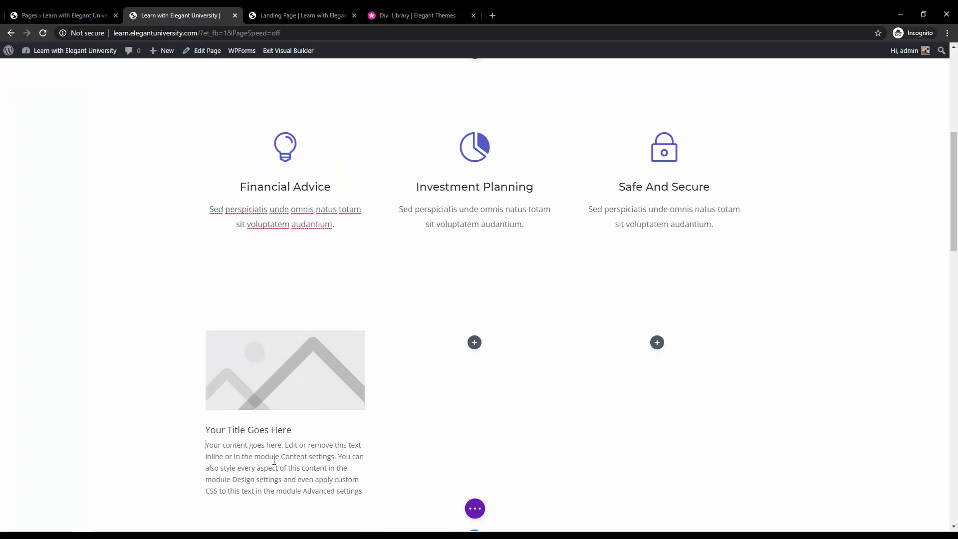
triple_click(273, 460)
click(274, 459)
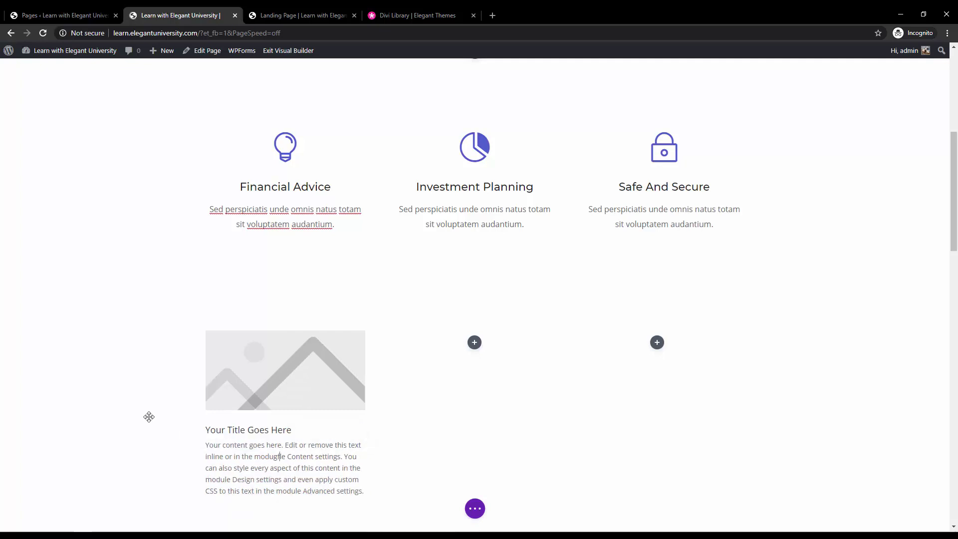
click(77, 406)
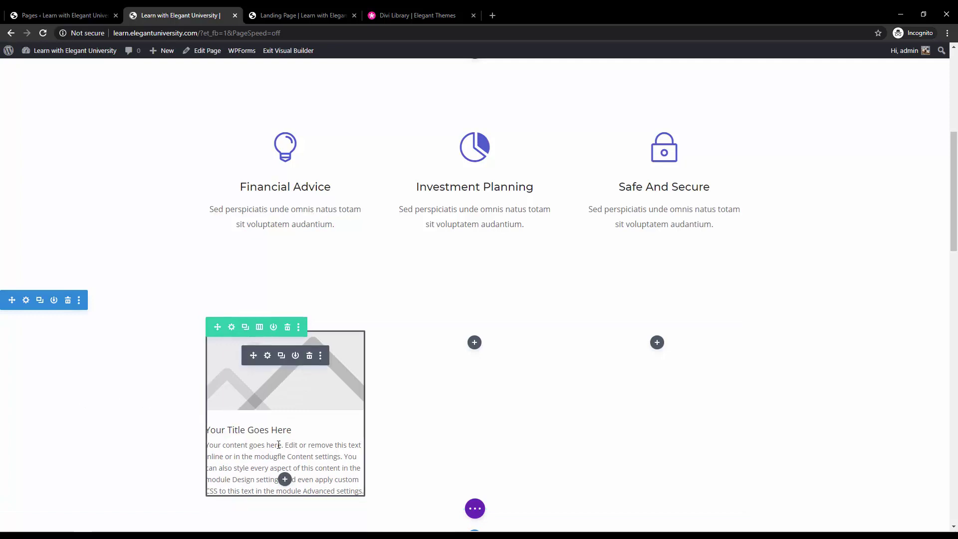
click(288, 431)
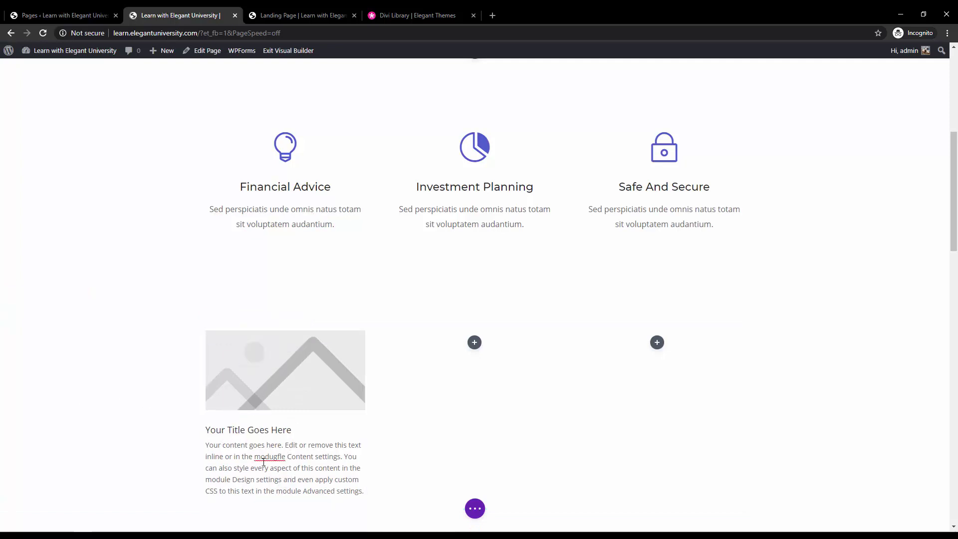
drag(206, 446, 373, 489)
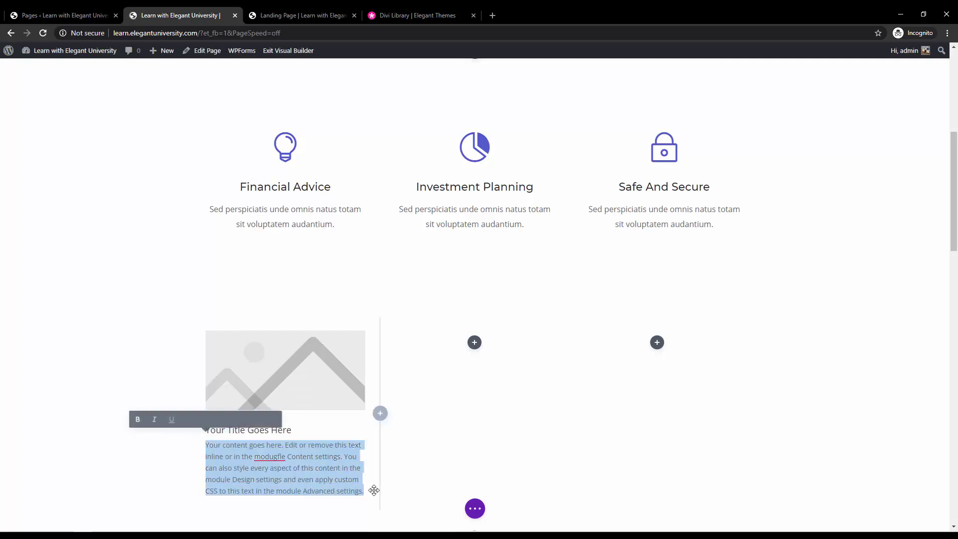
Step: Copy the whole body text of the Financial Advice blurb
click(295, 224)
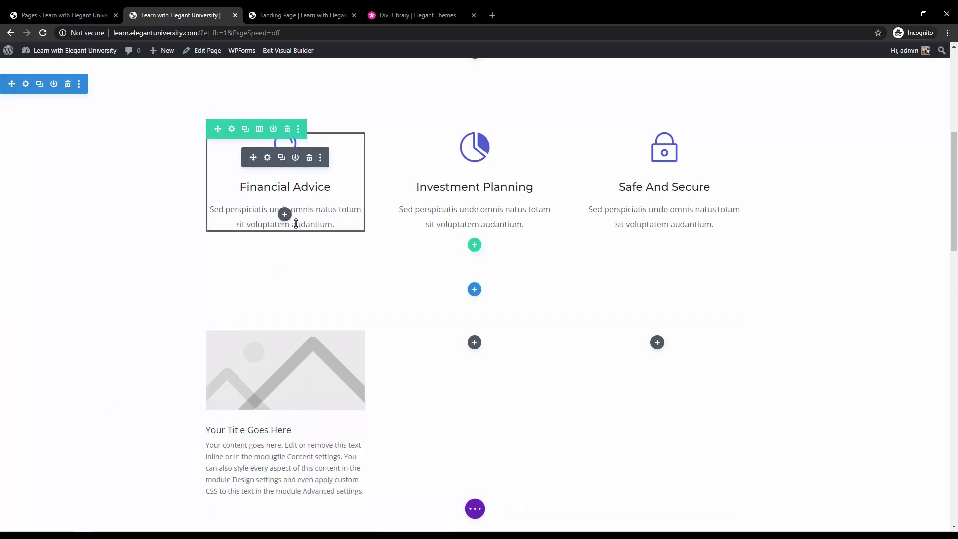
click(326, 211)
key(ctrl+a)
key(ctrl+c)
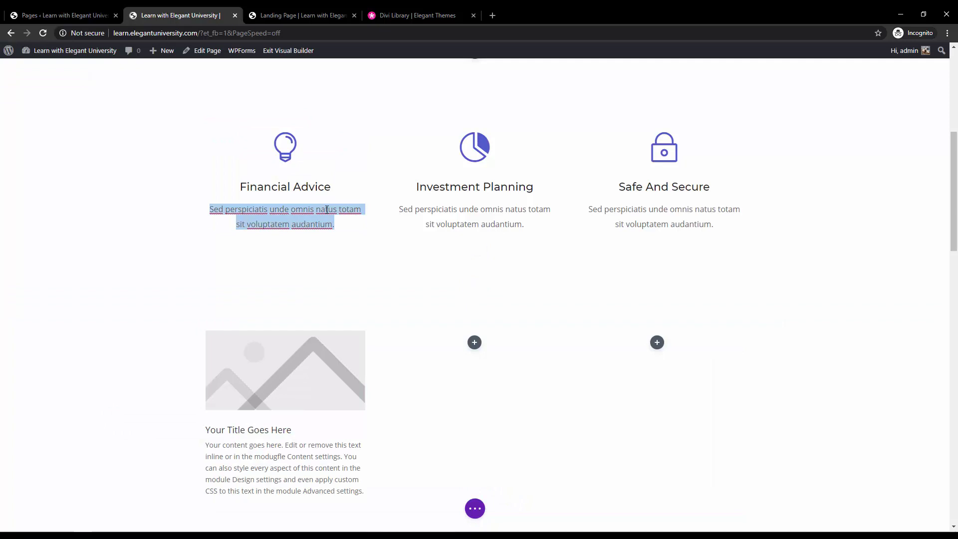
Step: Paste the copied description over the new blurb's body inline and undo the paste
click(315, 474)
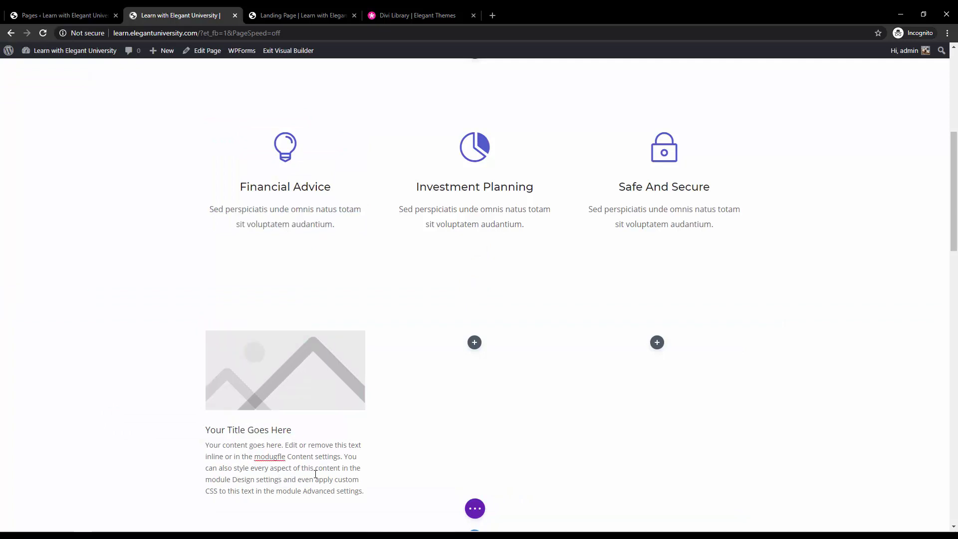
key(ctrl+a)
key(ctrl+v)
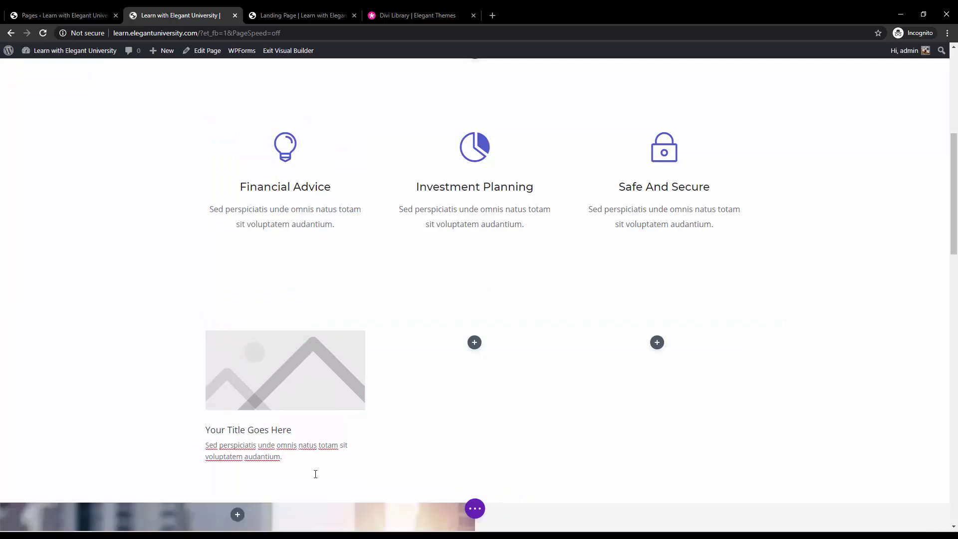
click(315, 474)
key(ctrl+z)
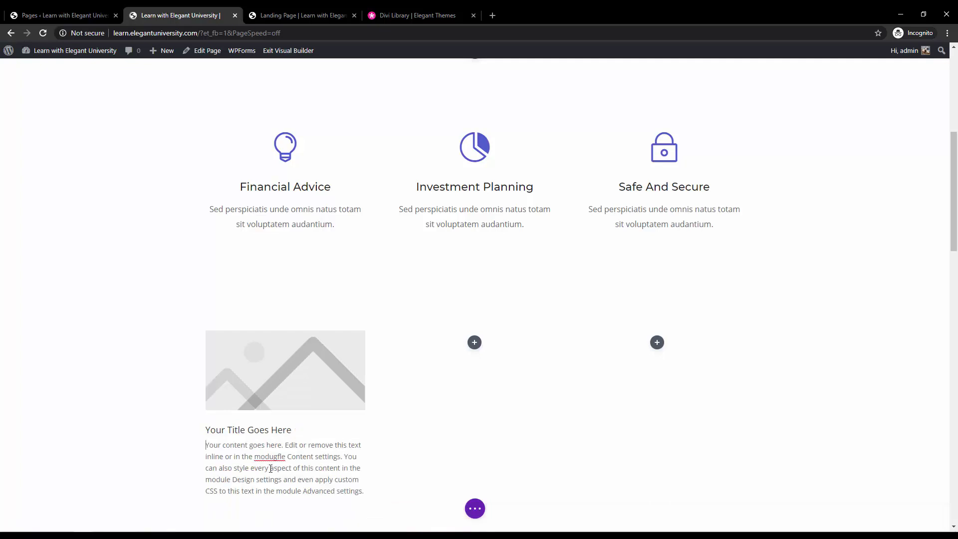
click(140, 298)
Step: Replace the new blurb's body in its settings with the copied "Sed perspiciatis unde omnis natus totam sit voluptatem audantium.", center it and save
mouse_move(255, 376)
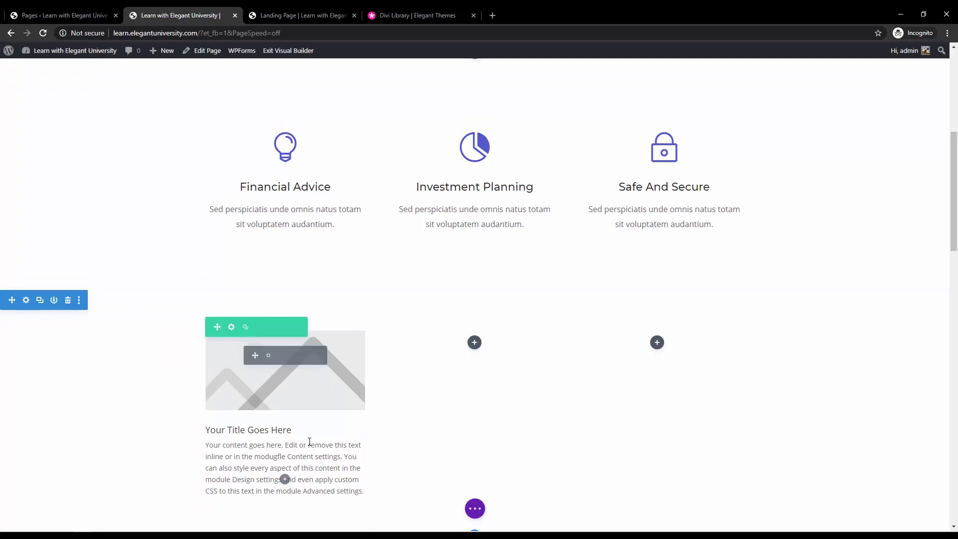
click(270, 362)
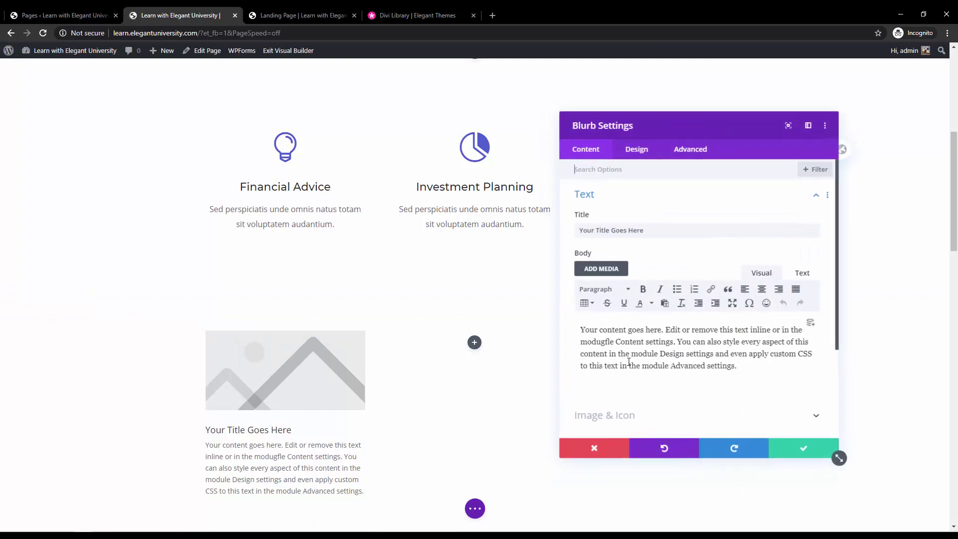
key(ctrl+a)
key(ctrl+v)
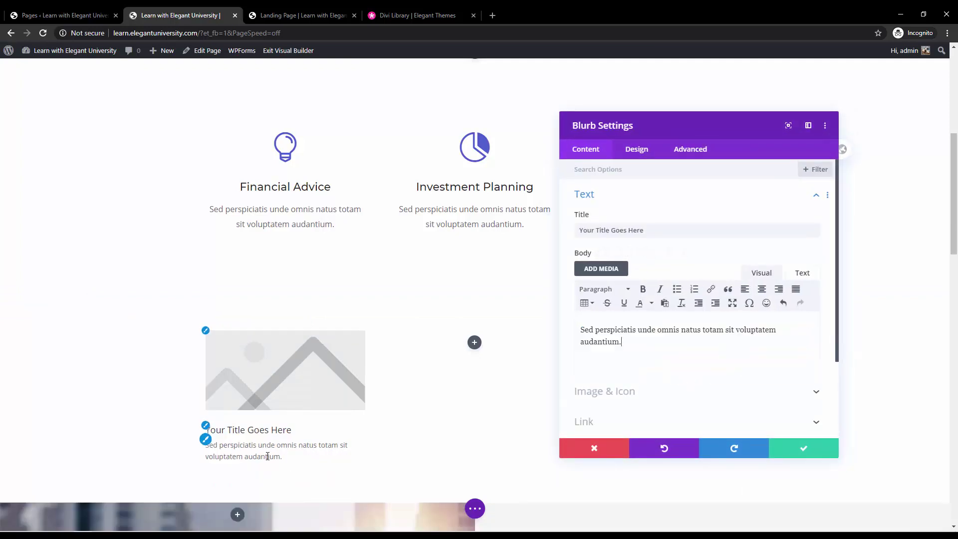
key(ctrl+a)
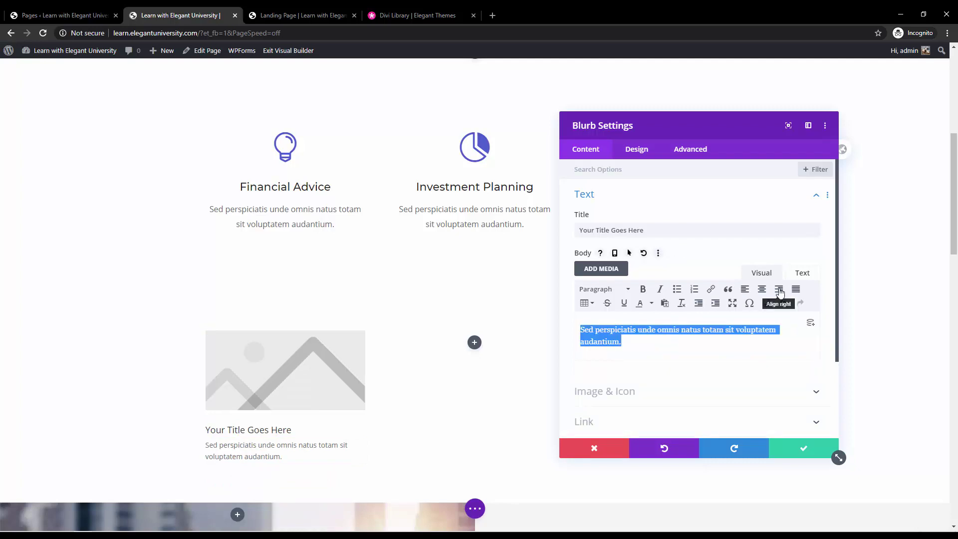
click(762, 289)
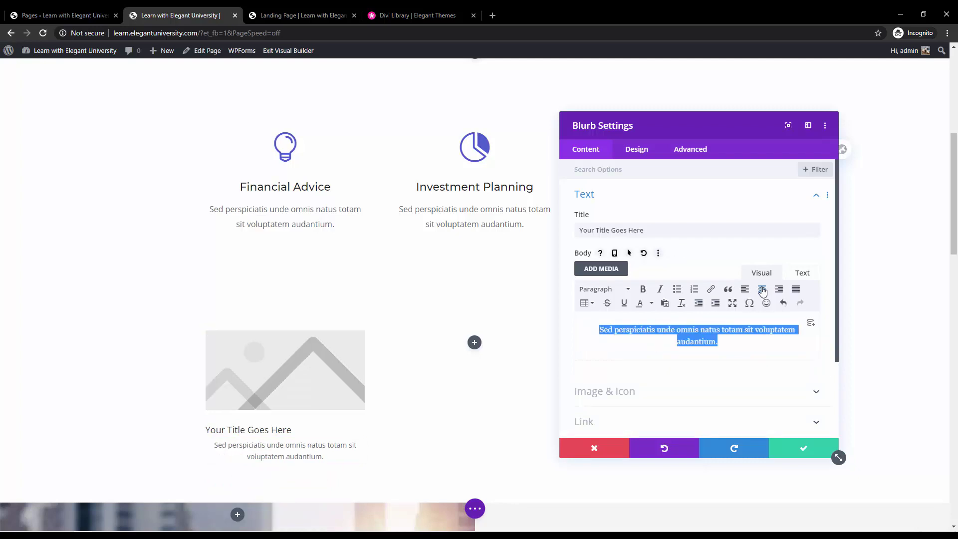
click(793, 452)
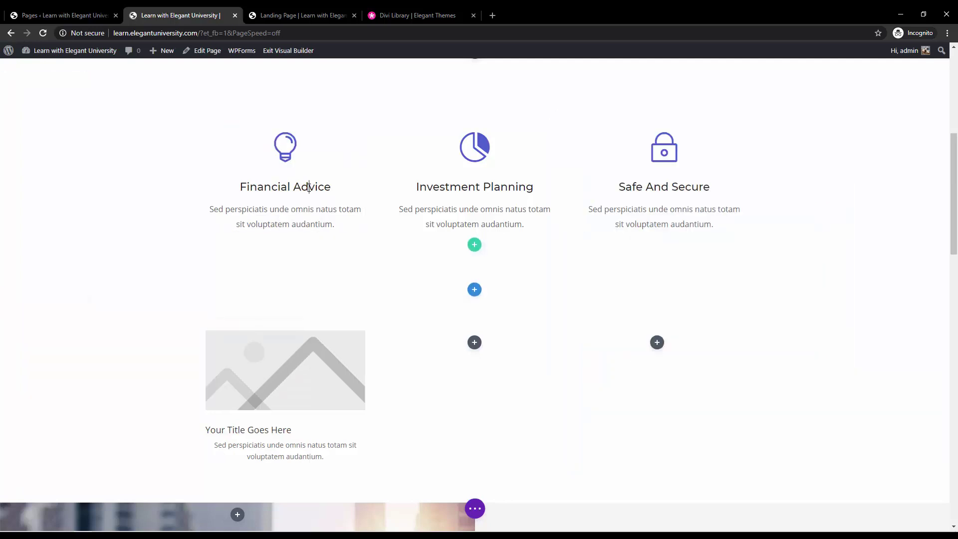
Step: Copy the title "Financial Advice" from the blurb above and paste it inline over the new blurb's placeholder title
triple_click(308, 187)
key(ctrl+c)
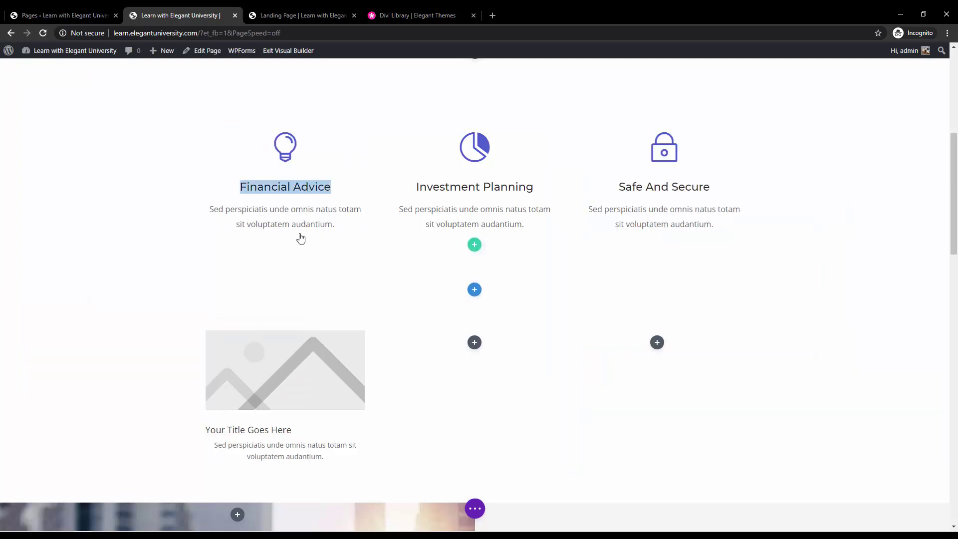
click(246, 430)
triple_click(247, 431)
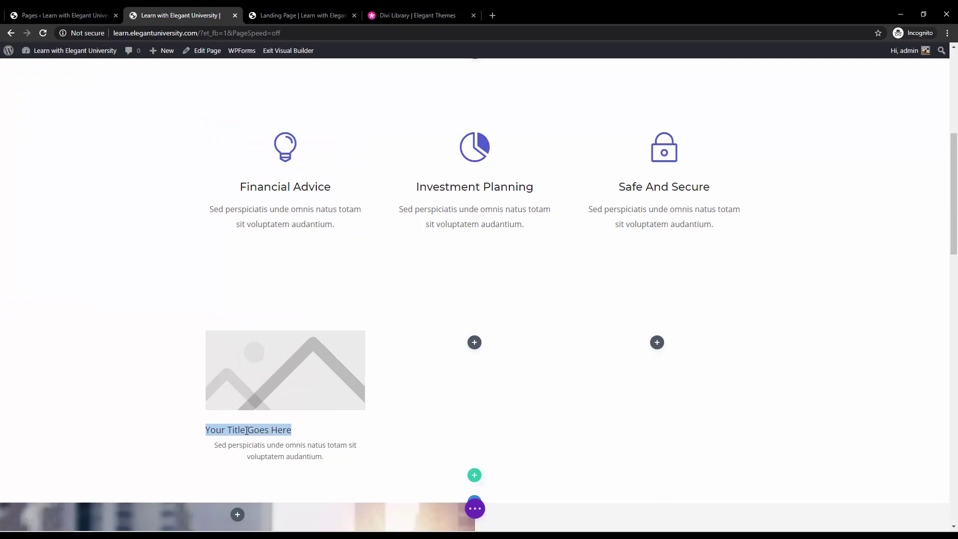
key(ctrl+v)
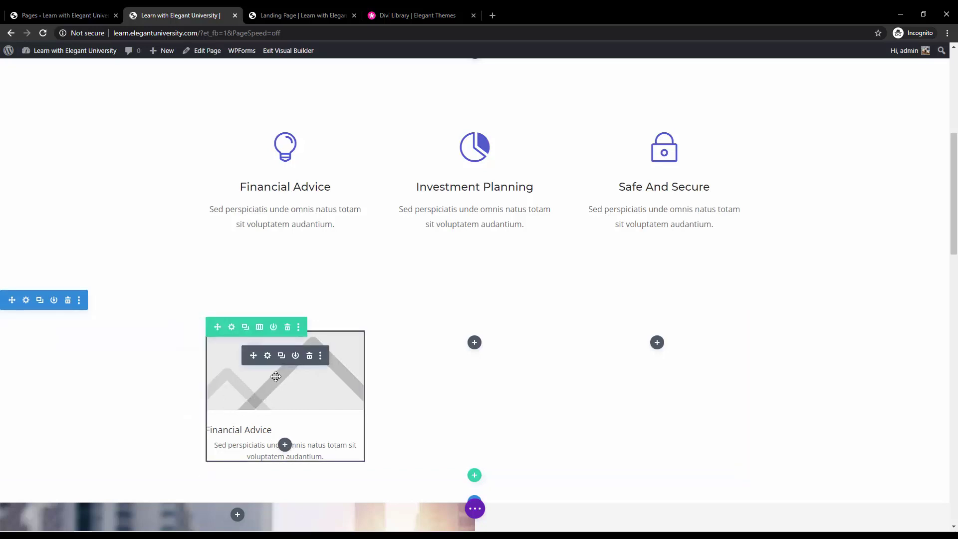
Step: Center the new blurb's title text through its title design settings
click(267, 357)
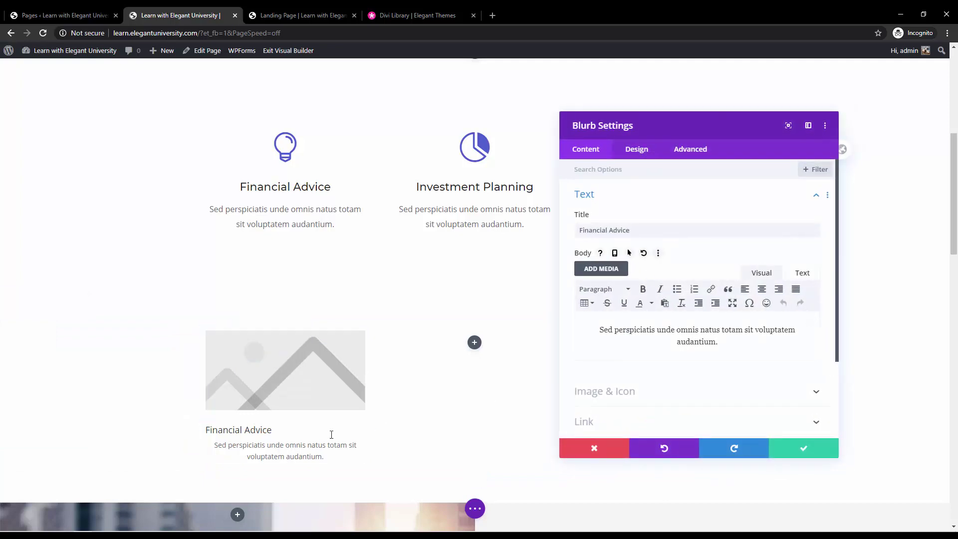
click(255, 432)
click(232, 425)
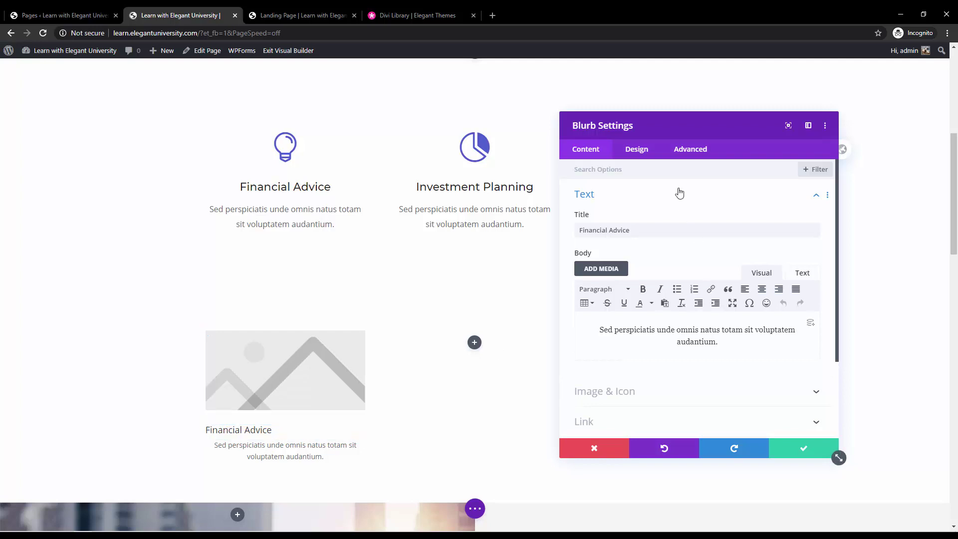
click(638, 152)
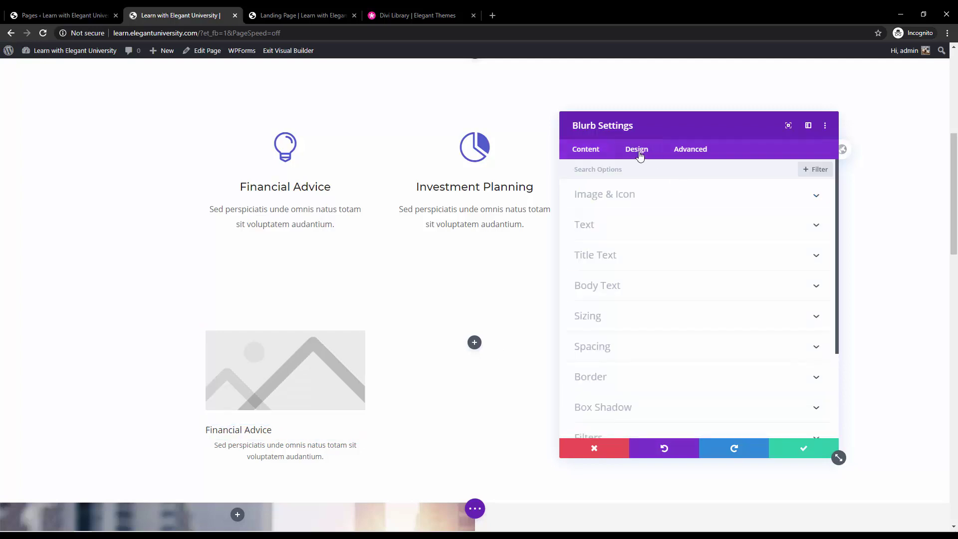
click(594, 257)
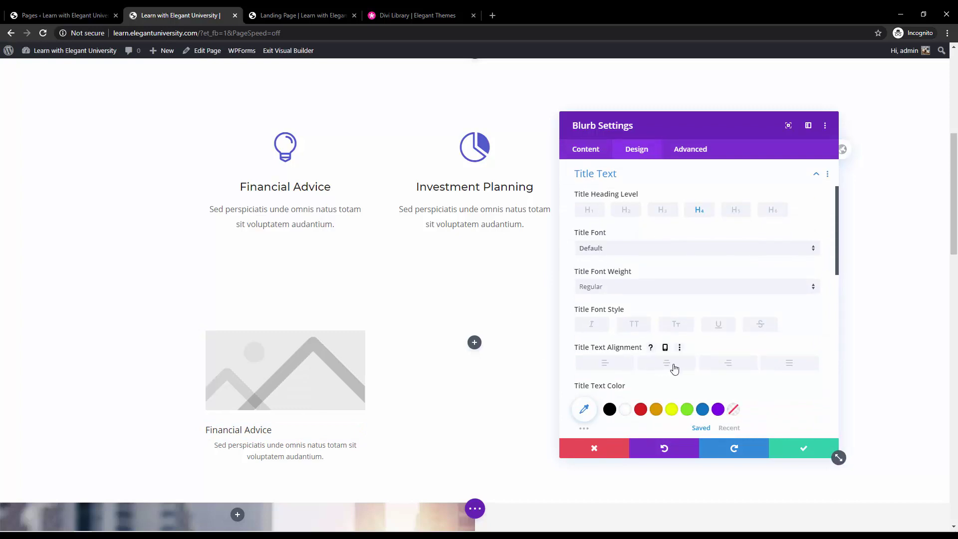
click(666, 363)
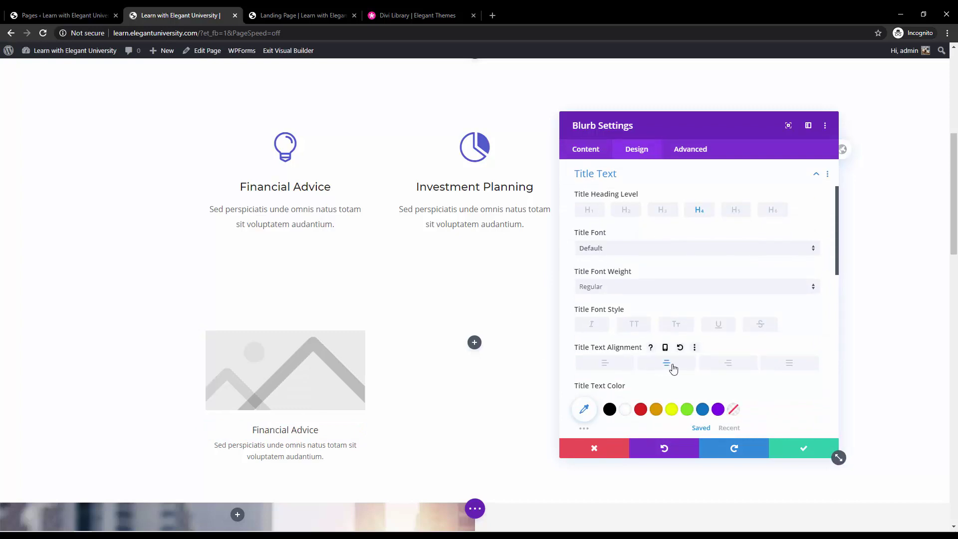
Step: Align the blurb's title left, return to its title design options using the on-page shortcut, and center it again
click(589, 363)
click(586, 150)
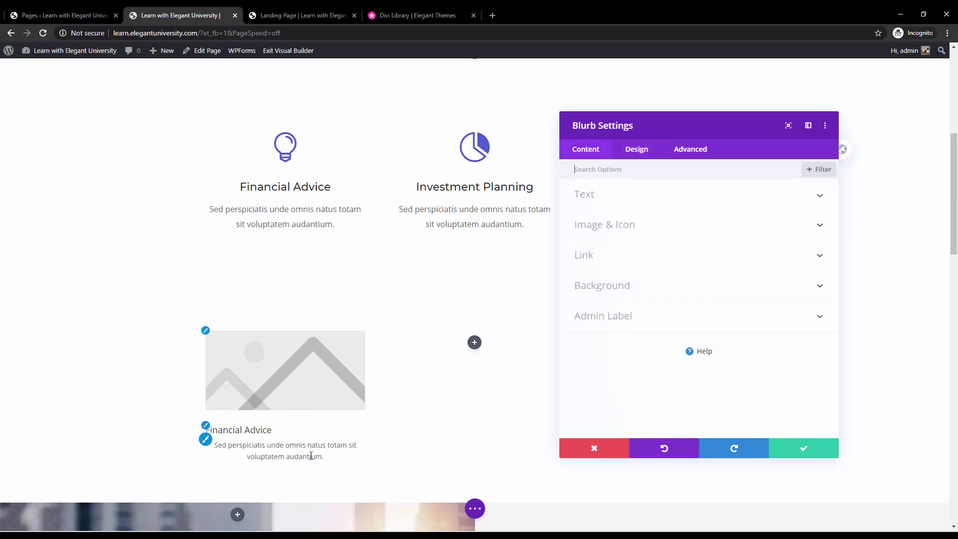
click(209, 428)
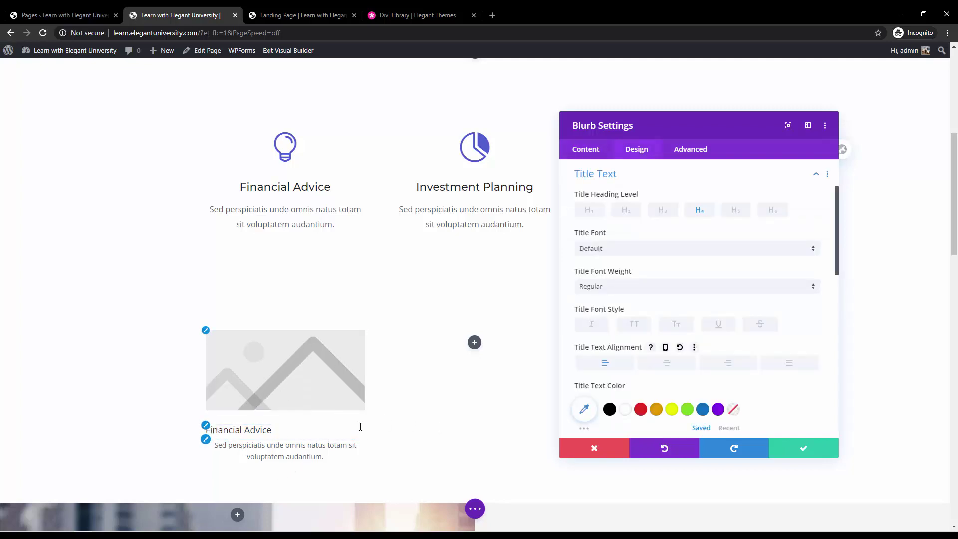
click(665, 371)
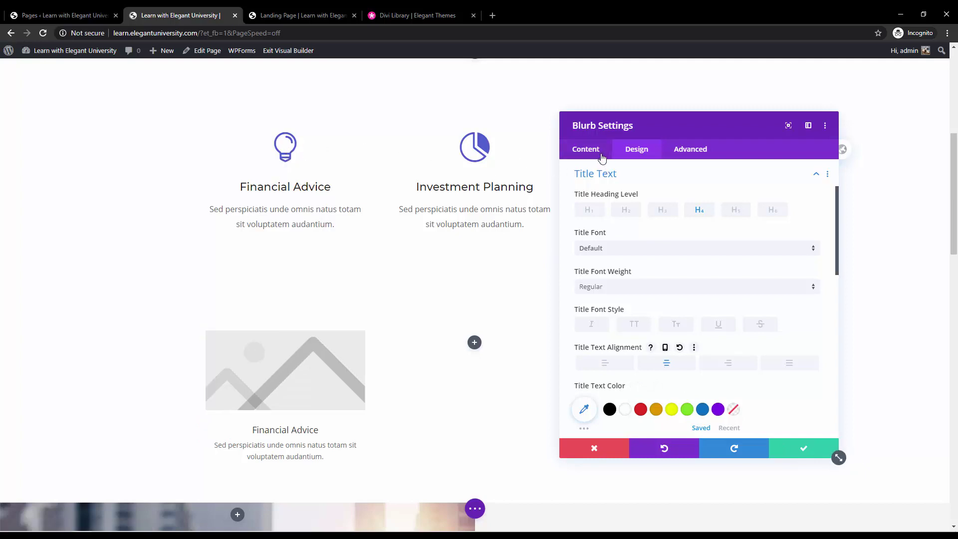
Step: View the new blurb's image and icon content options and jump from its placeholder image to the image design options
click(580, 151)
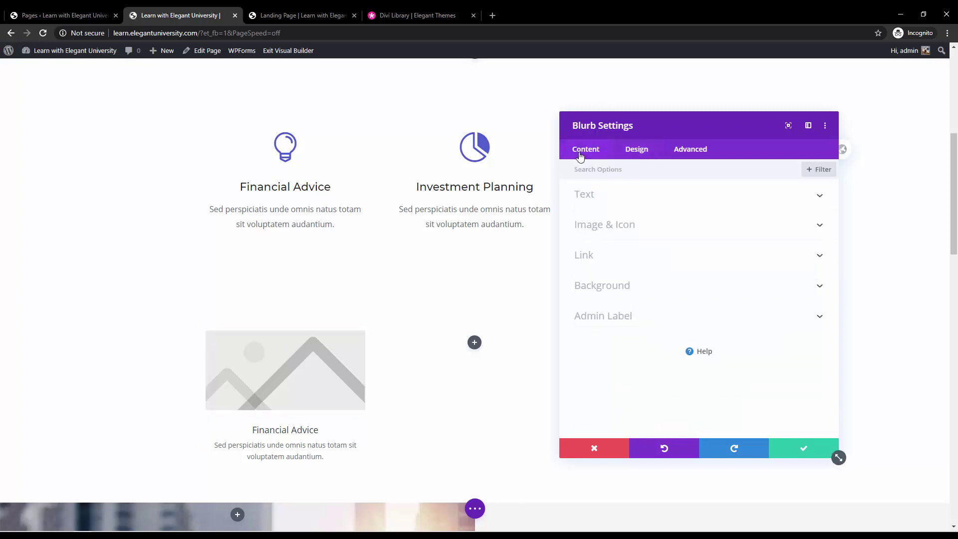
click(630, 229)
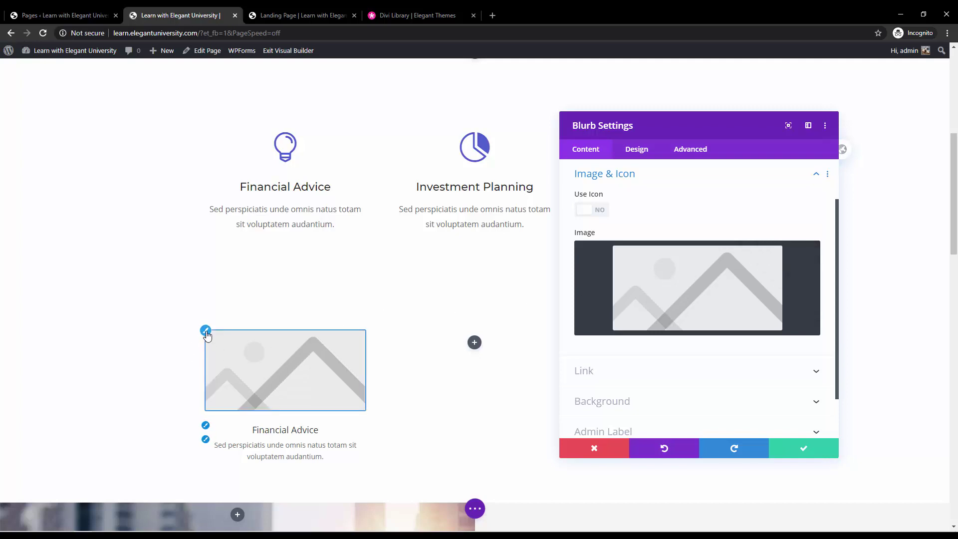
click(206, 331)
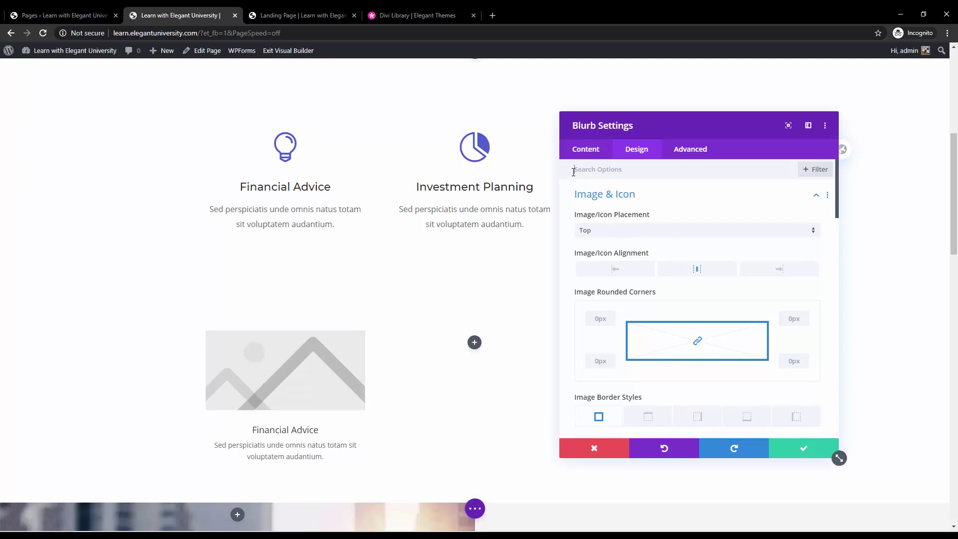
Step: Enable the Use Icon option in the new blurb's content settings in place of its placeholder image
click(580, 152)
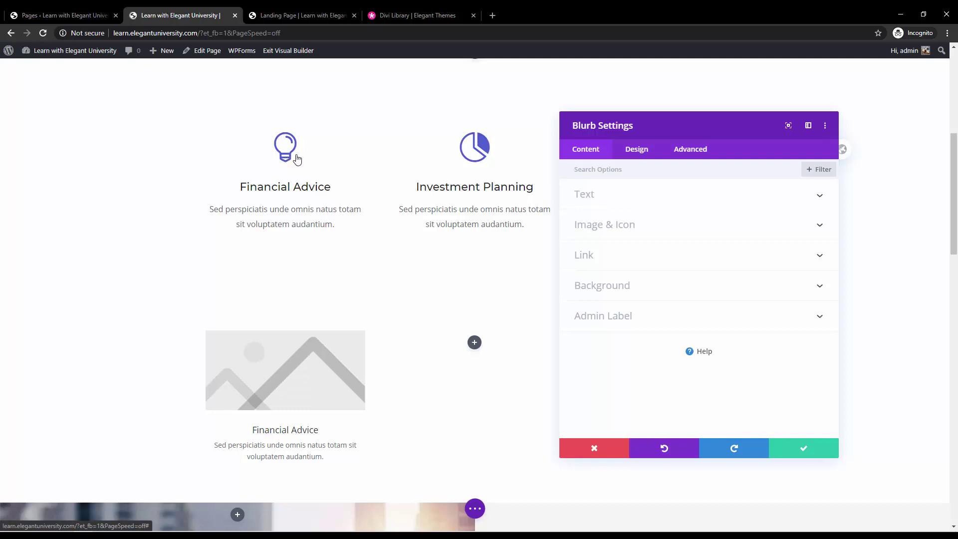
click(728, 232)
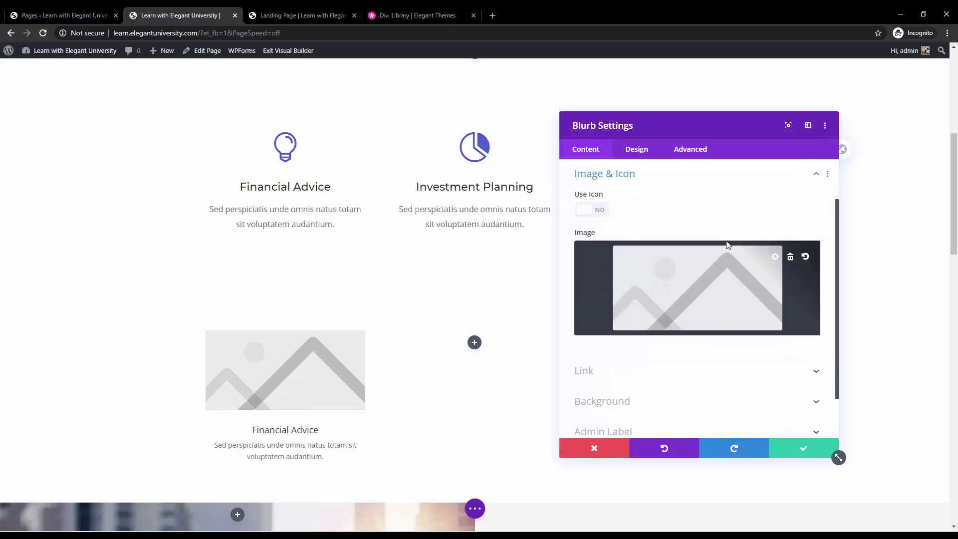
click(585, 209)
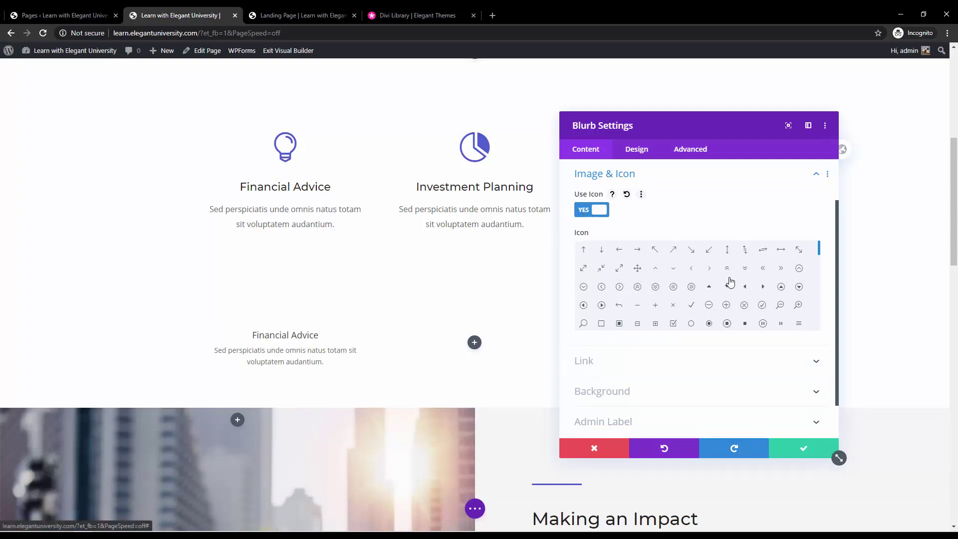
Step: Browse the icon library and choose the outlined light bulb icon for the new blurb
scroll(722, 289, down, 2)
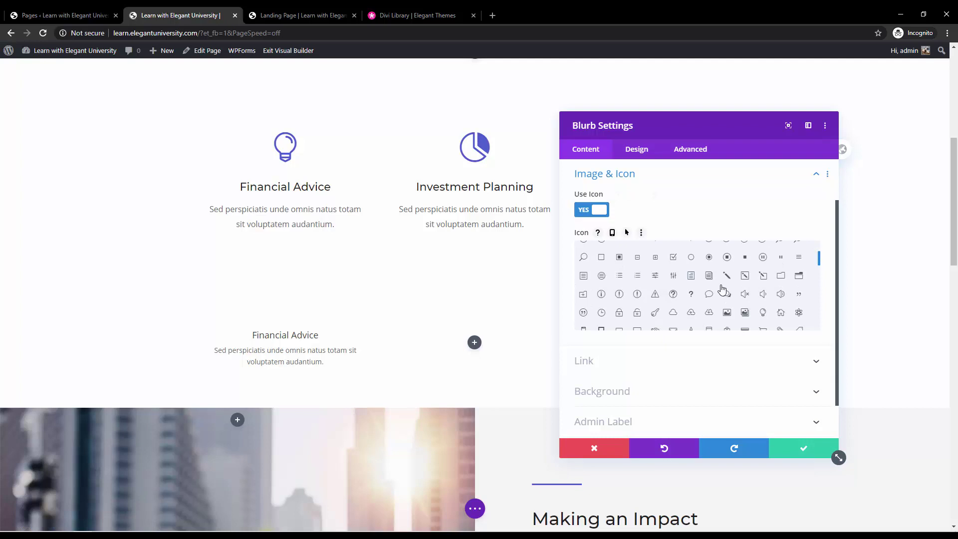
scroll(722, 290, down, 2)
scroll(721, 289, down, 2)
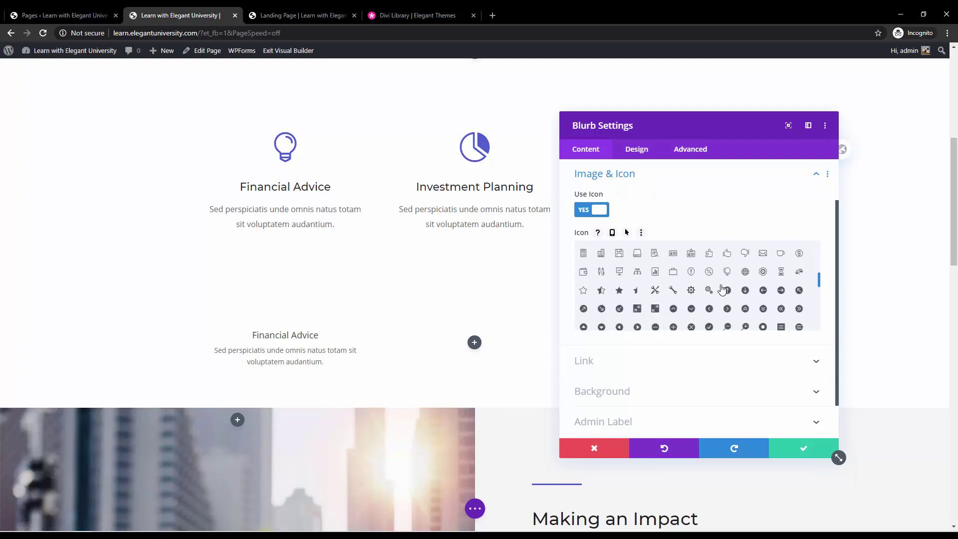
scroll(722, 289, down, 8)
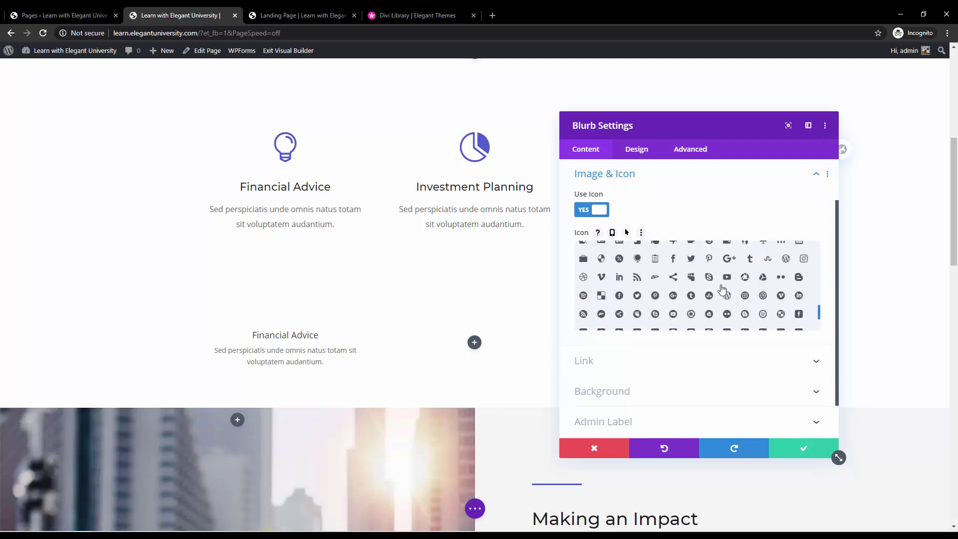
scroll(721, 290, down, 2)
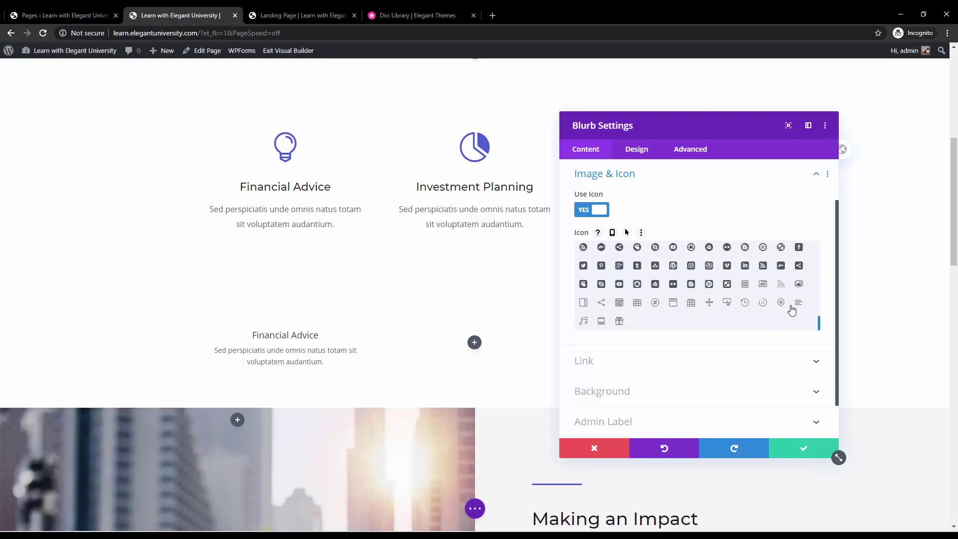
scroll(791, 310, up, 10)
scroll(791, 310, up, 2)
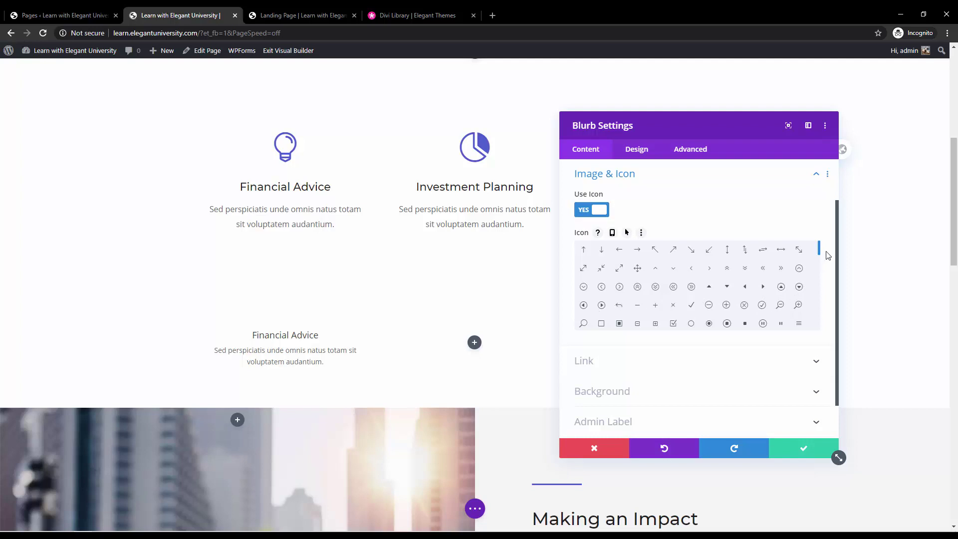
scroll(819, 252, down, 1)
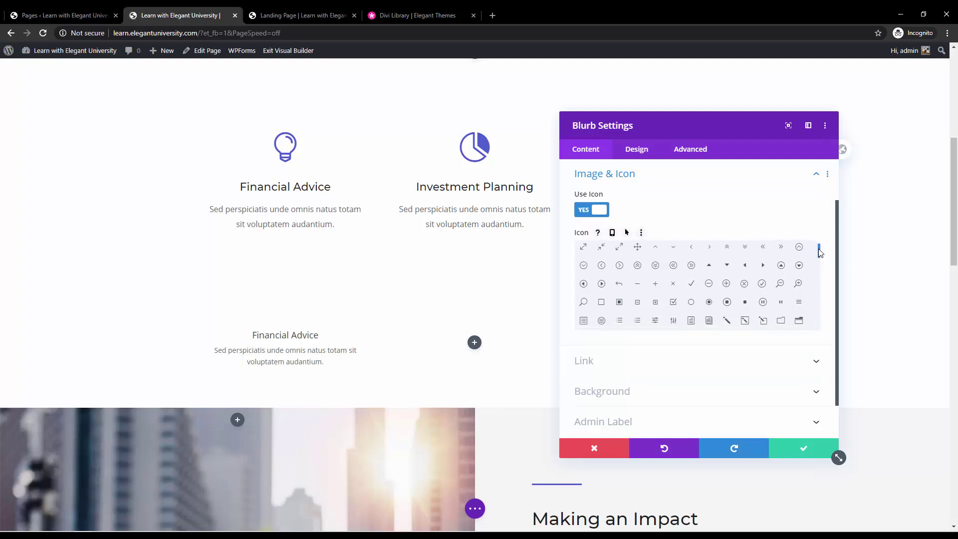
drag(819, 249, 821, 265)
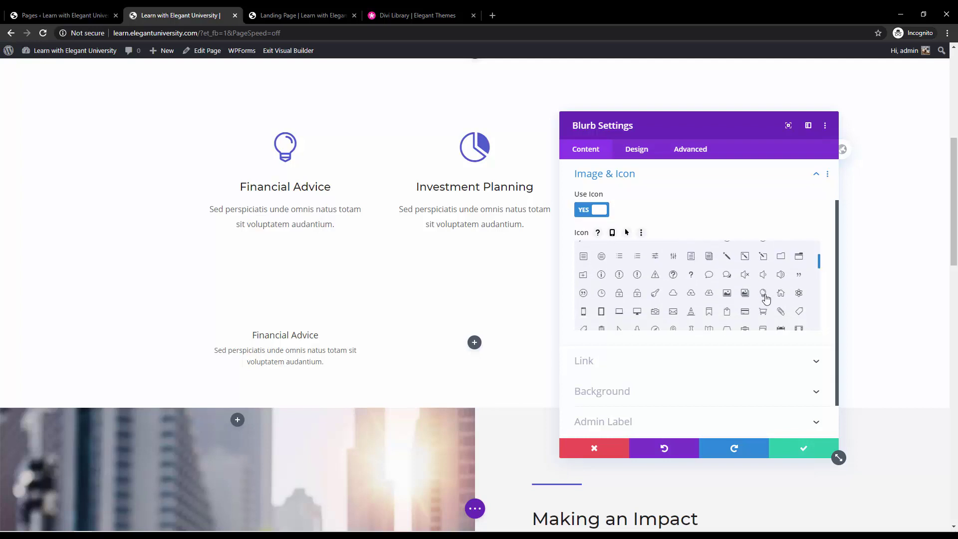
click(764, 296)
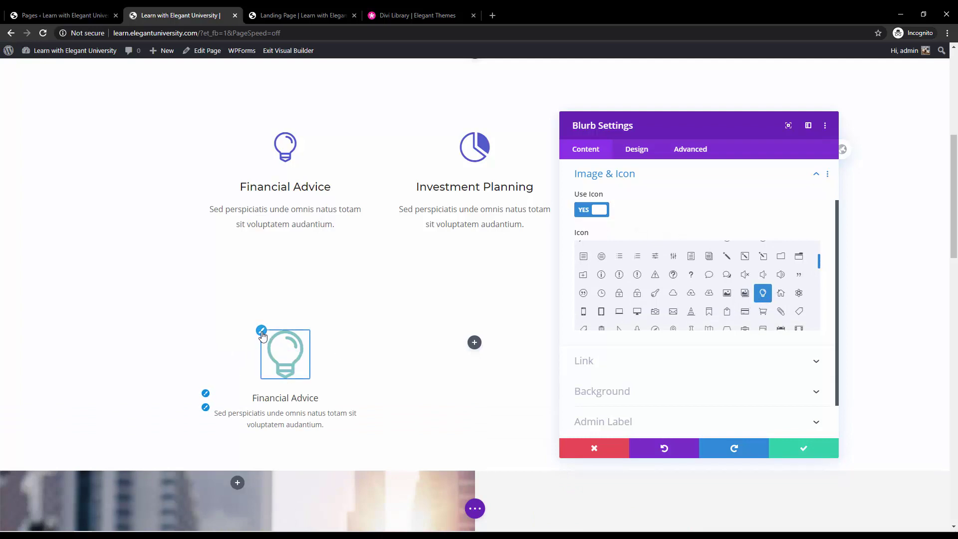
Step: Try red for the blurb's icon color, set it to blue #0c71c3, and save the blurb settings
click(635, 149)
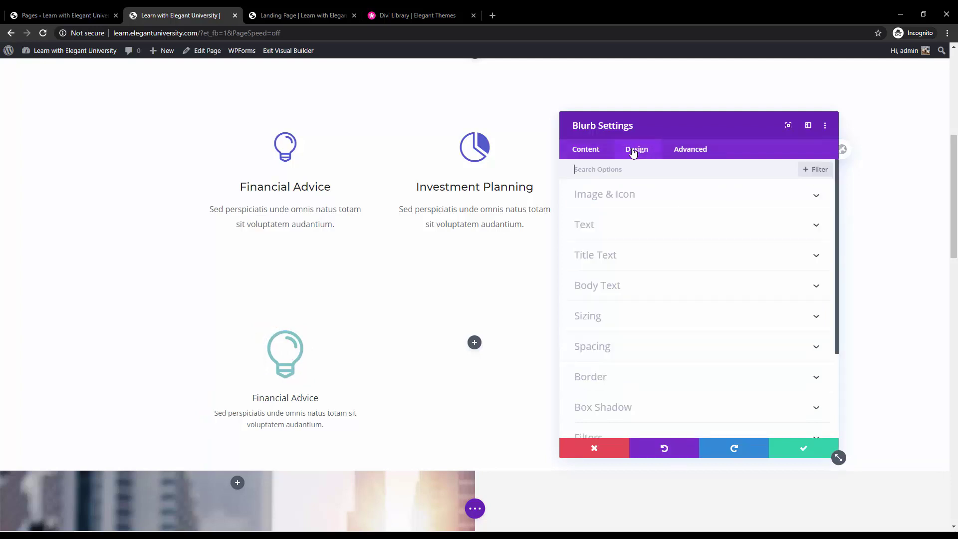
click(630, 198)
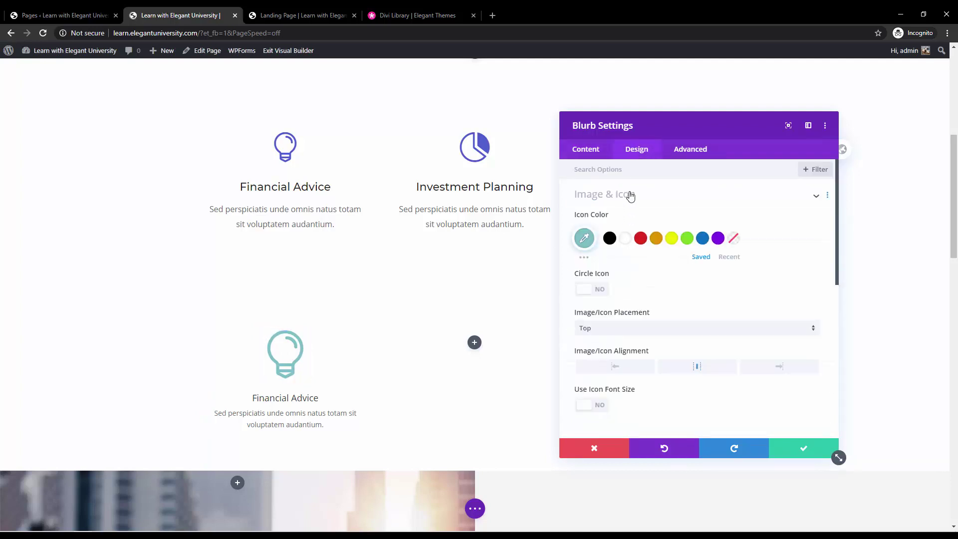
click(643, 241)
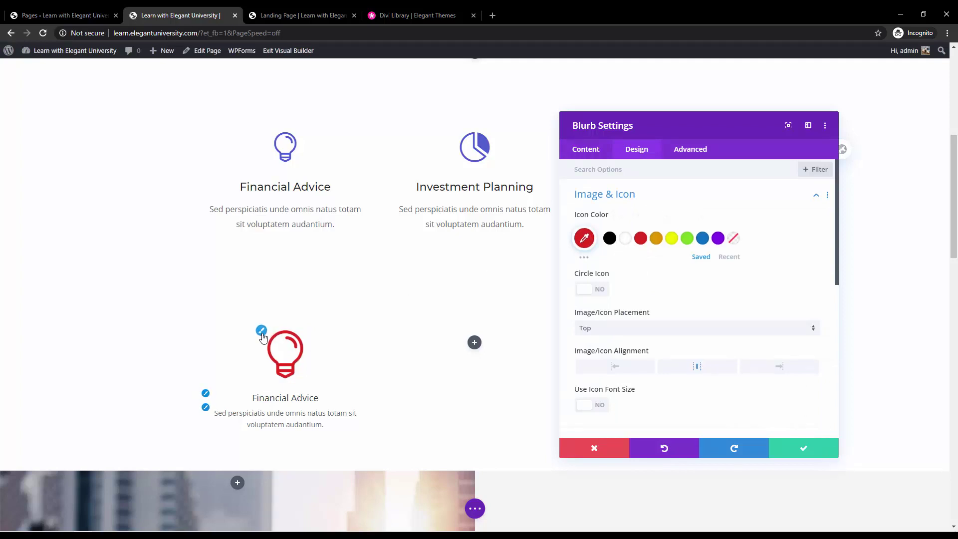
click(704, 241)
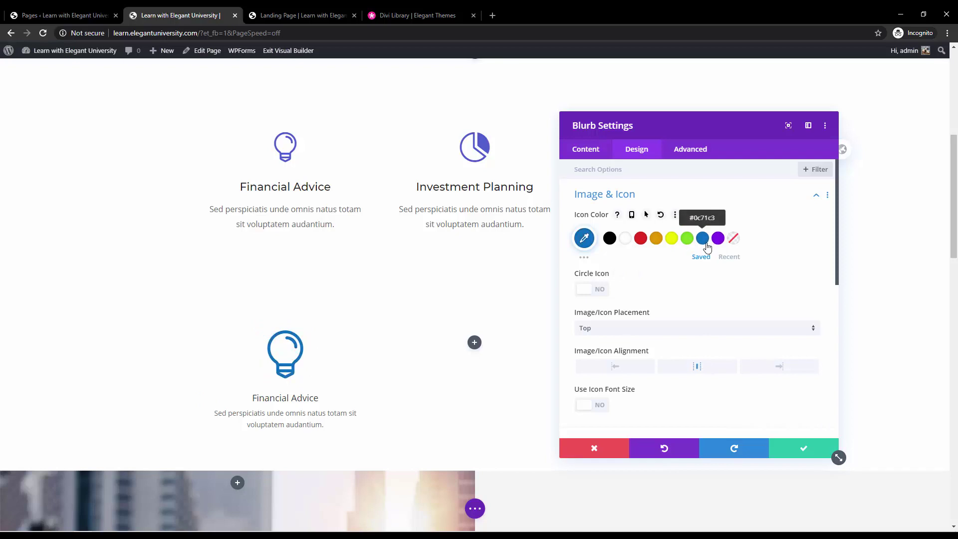
click(804, 449)
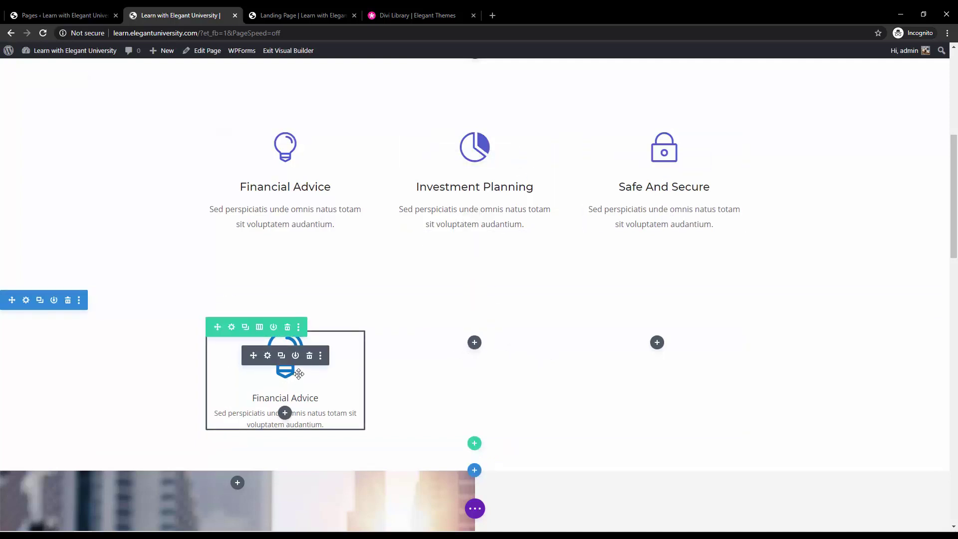
Step: Reopen the blurb's icon design options, enable a custom icon font size, and reduce it to 57px
click(267, 356)
click(636, 149)
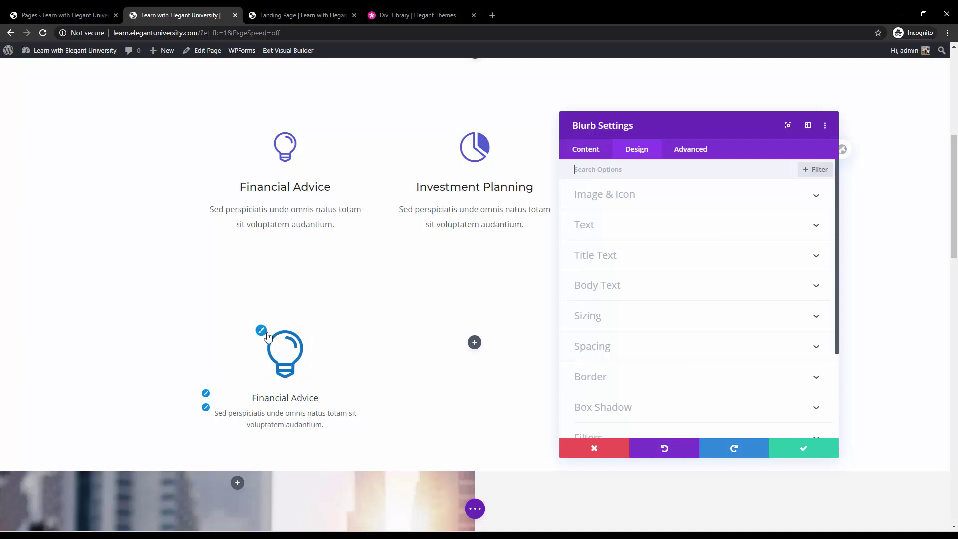
click(303, 362)
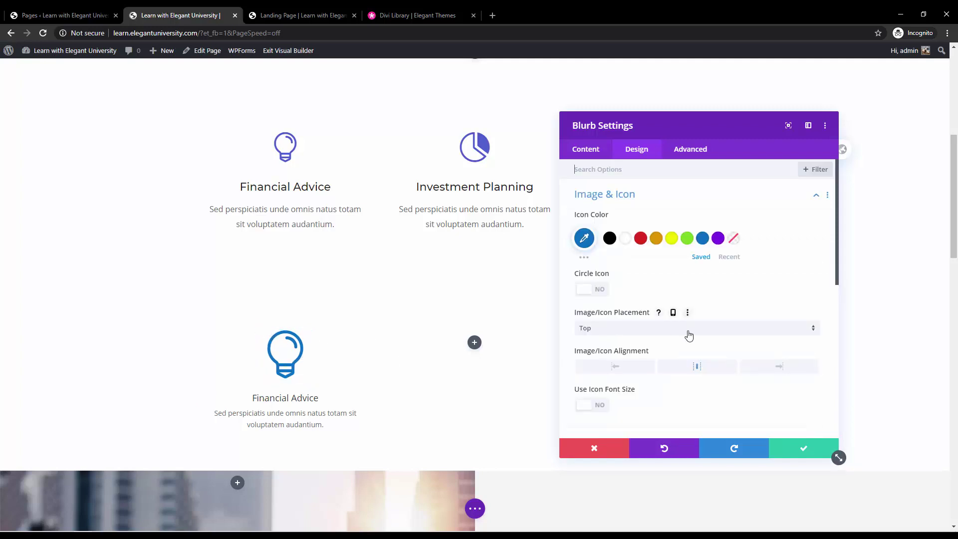
scroll(689, 334, down, 1)
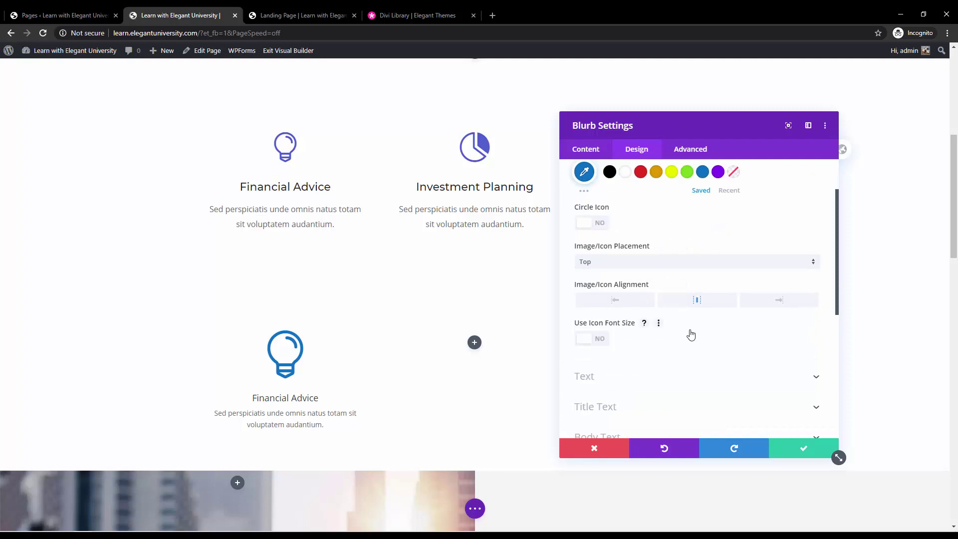
click(593, 339)
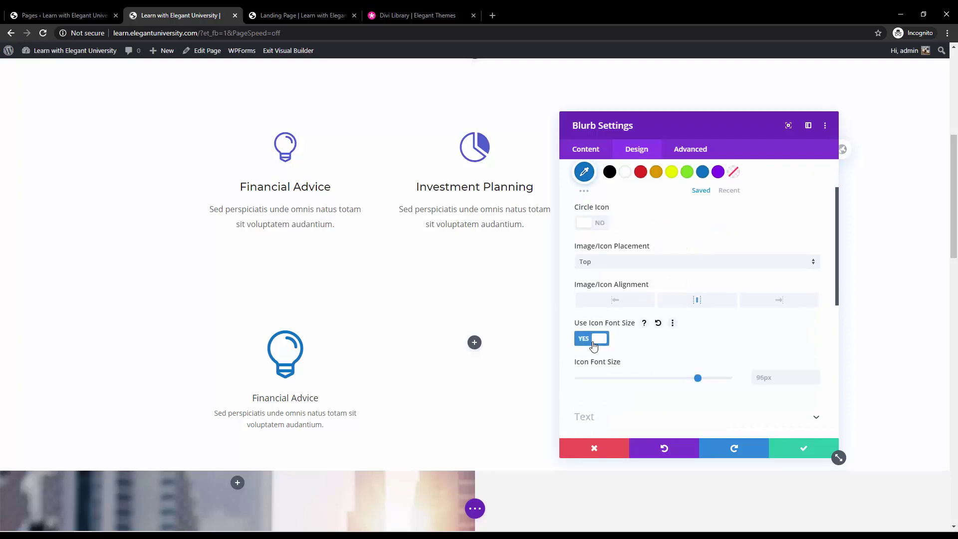
drag(696, 378, 648, 366)
scroll(649, 324, up, 2)
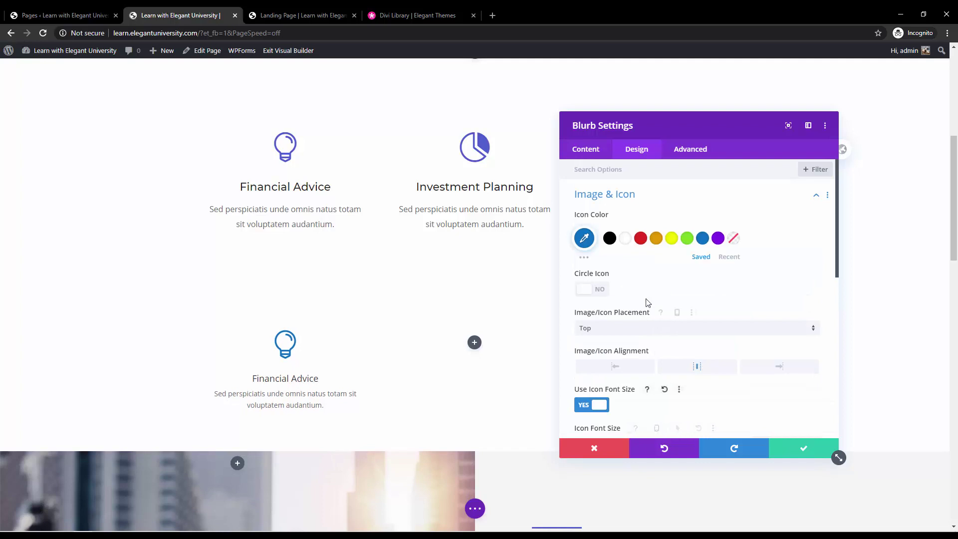
Step: Enlarge the blurb's icon font size to somewhat above 60px and save both the blurb settings and the page
scroll(573, 366, down, 2)
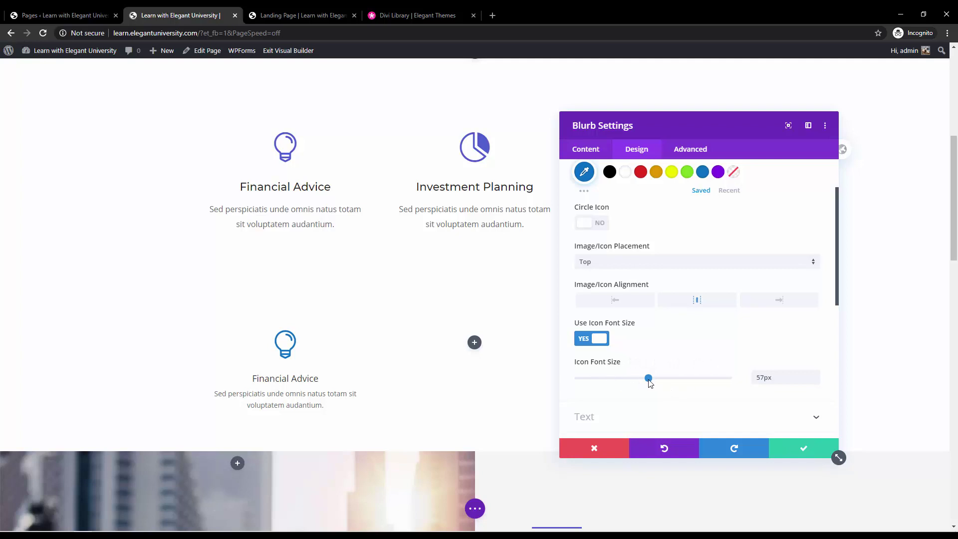
drag(648, 378, 652, 383)
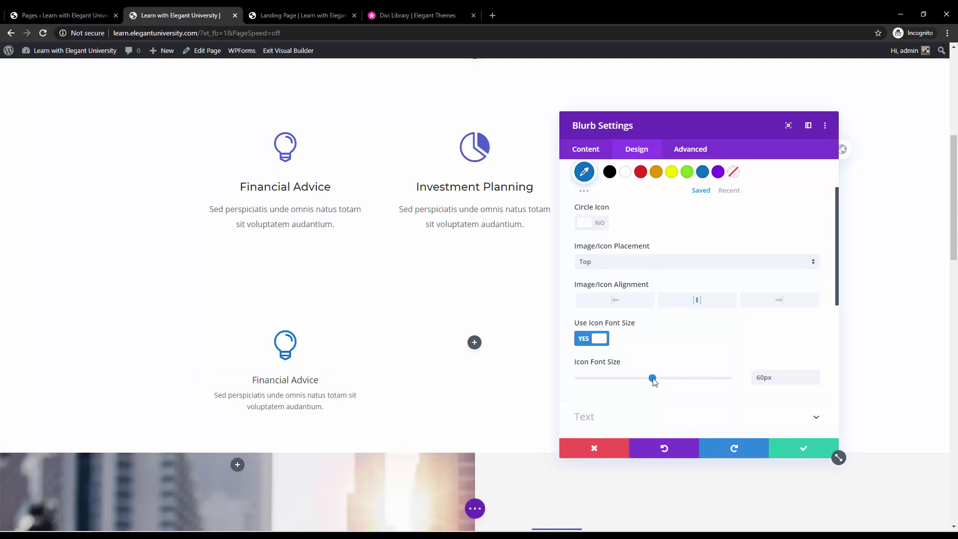
mouse_move(652, 377)
mouse_down()
mouse_move(682, 381)
mouse_move(640, 379)
mouse_move(668, 382)
mouse_up()
click(808, 447)
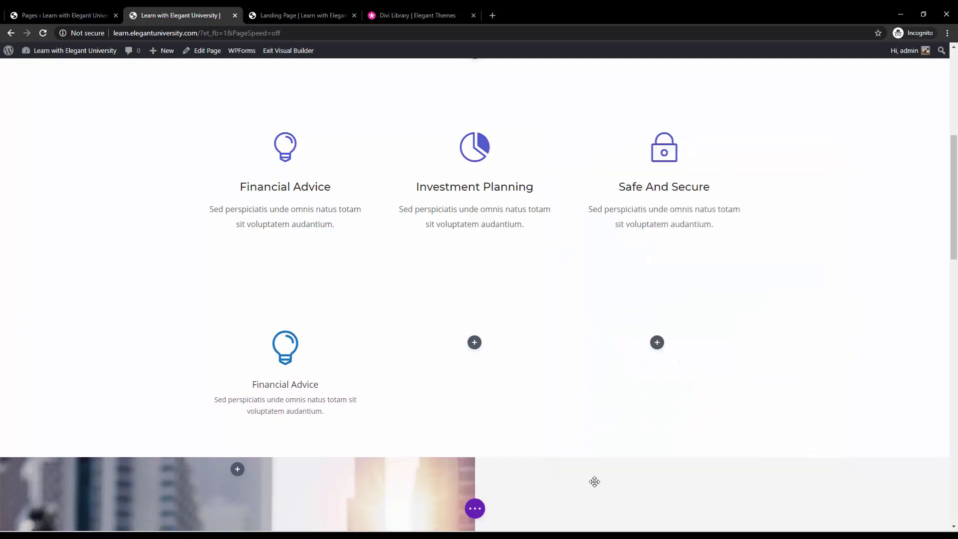
click(475, 508)
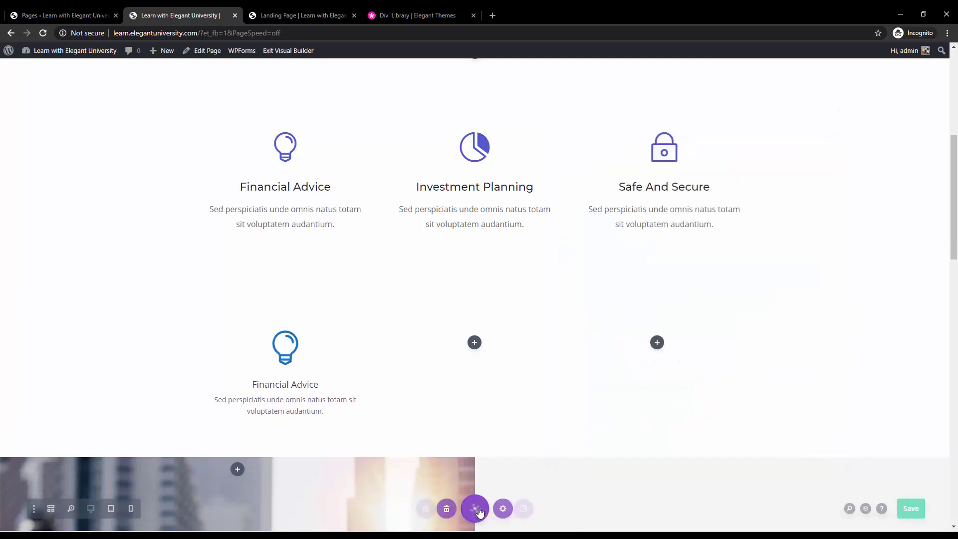
click(912, 509)
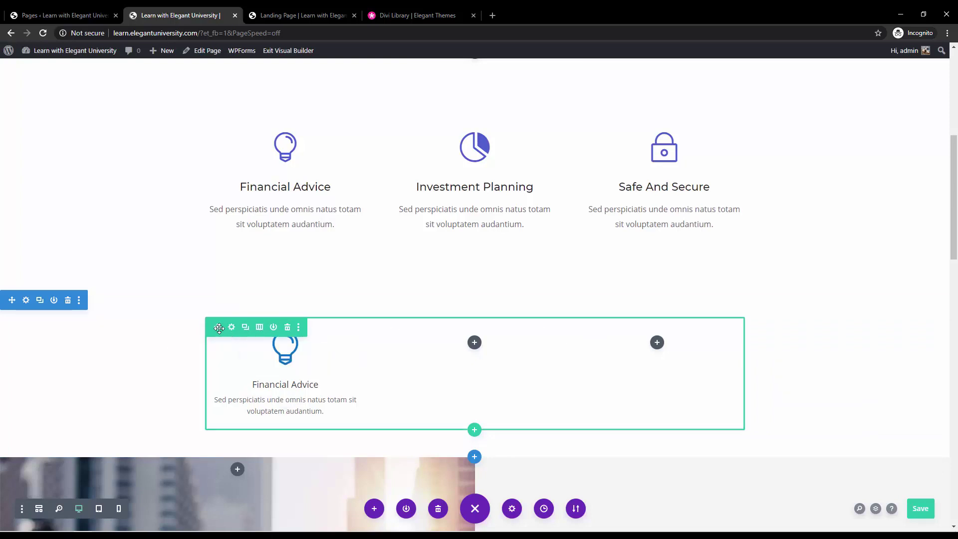
Step: Change the new blurb's row to four equal columns, and undo a trial adjustment of the row's left spacing
click(259, 328)
click(211, 169)
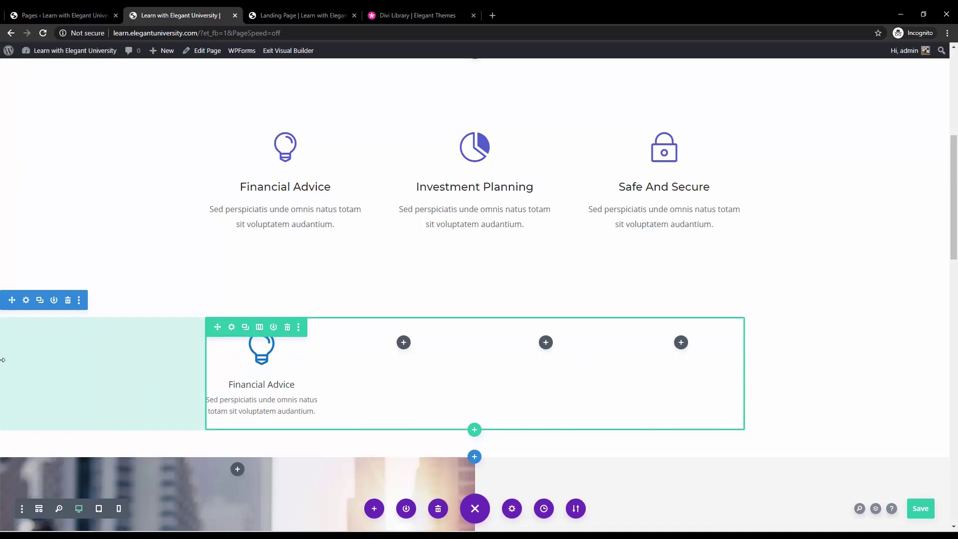
drag(191, 374, 1, 389)
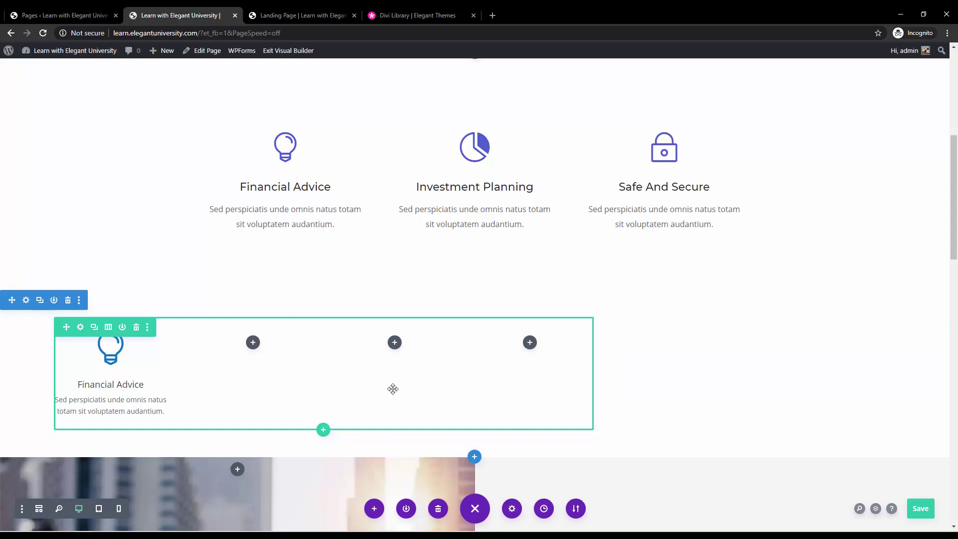
key(ctrl+z)
Step: Look through the content, design and advanced settings of the "Making an Impact Across the Globe" call to action, and close them without saving
scroll(548, 374, down, 1)
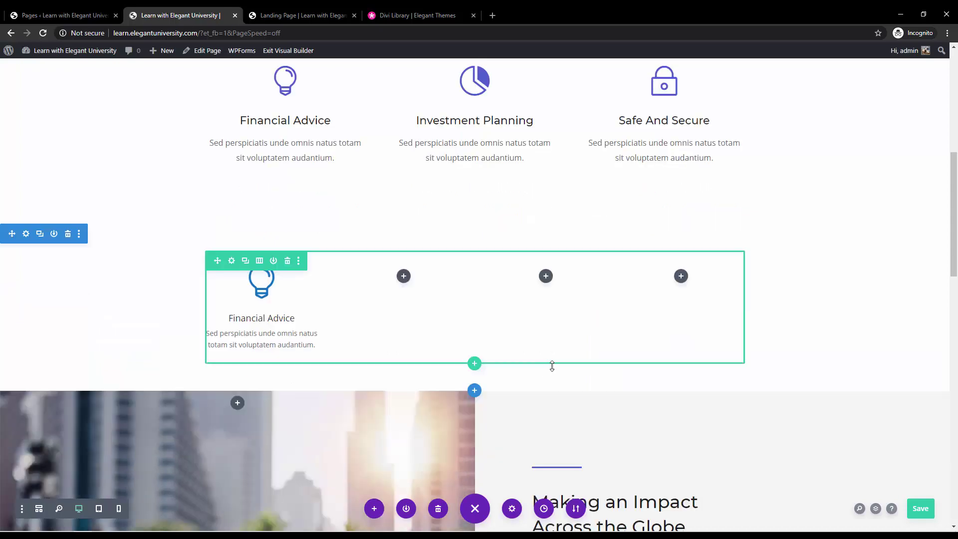
scroll(551, 362, down, 1)
scroll(551, 362, down, 3)
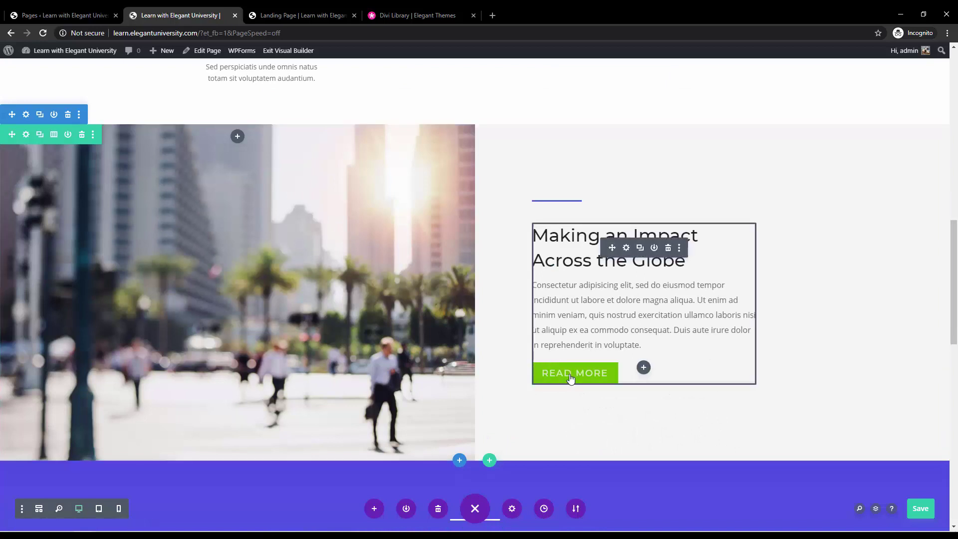
click(628, 253)
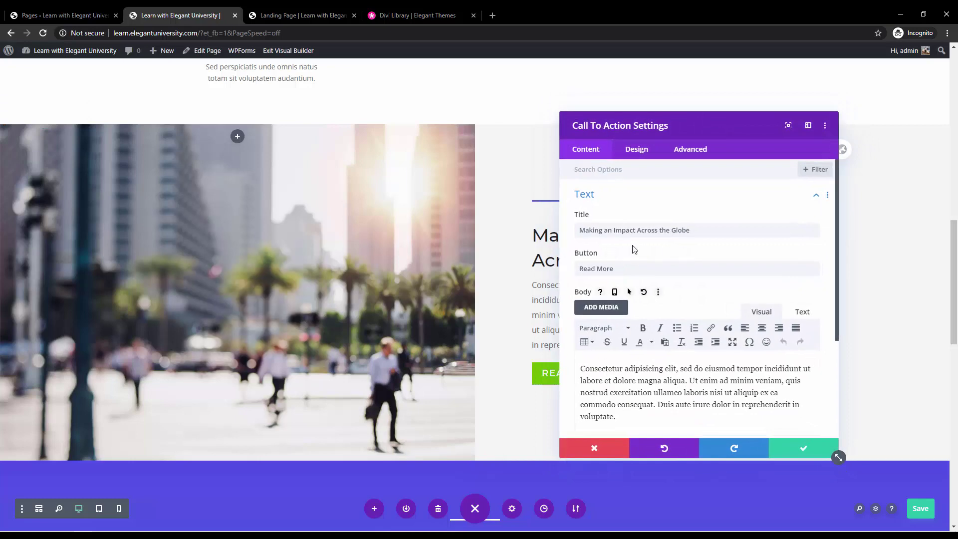
scroll(640, 319, down, 3)
scroll(643, 325, up, 3)
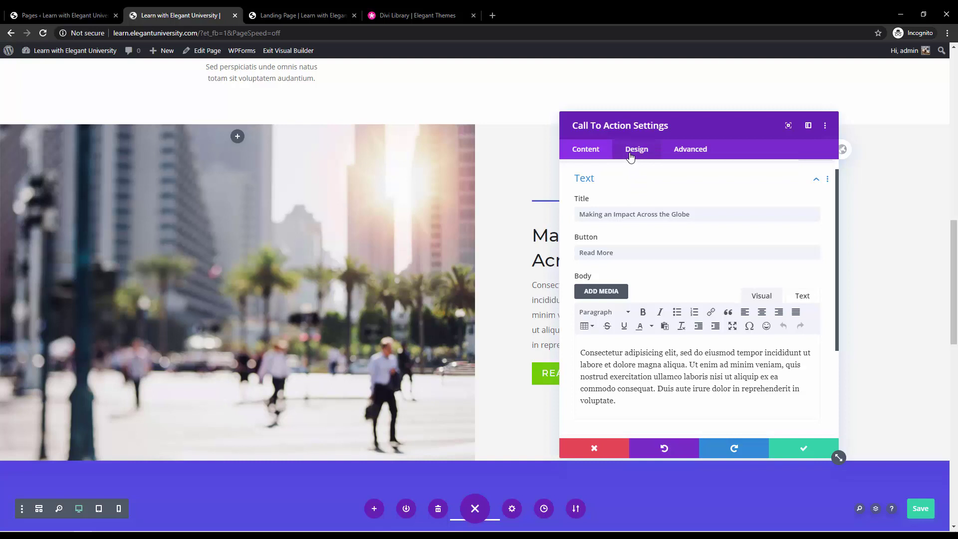
click(630, 154)
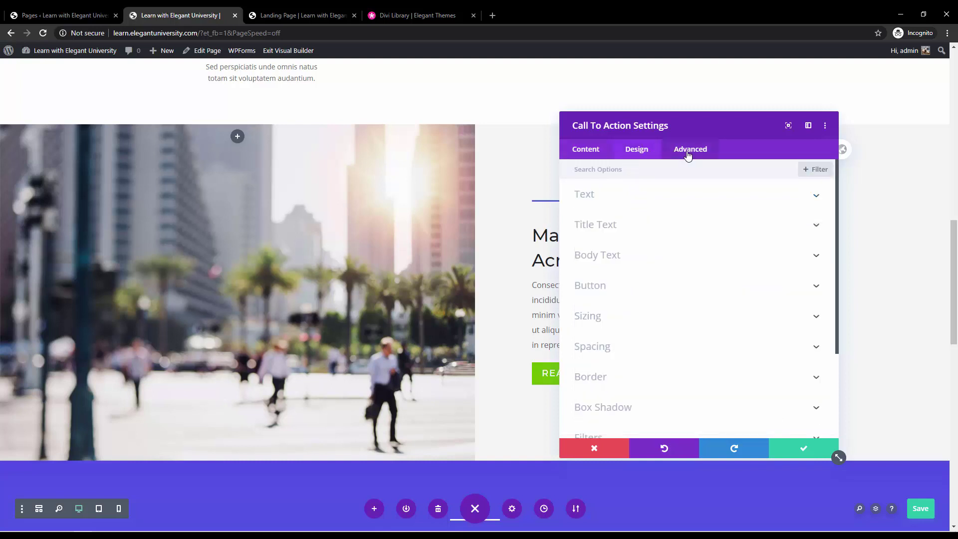
click(687, 154)
click(594, 448)
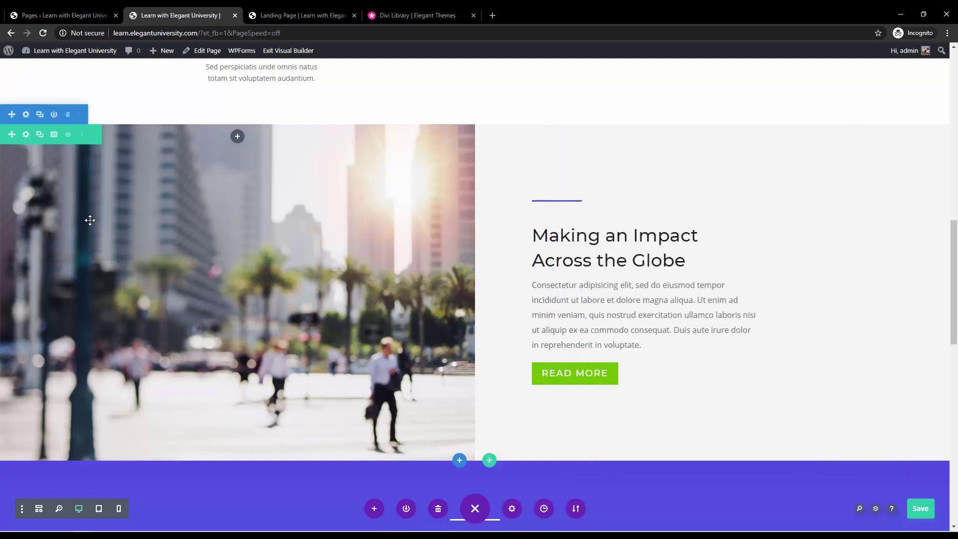
scroll(699, 249, down, 4)
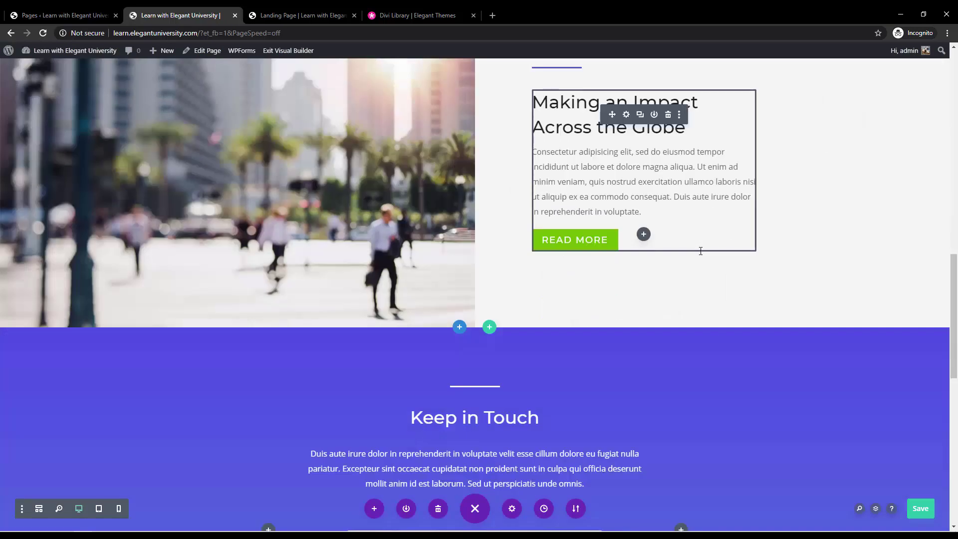
Step: Review the homepage sections down to the contact form and save the page in the Visual Builder
scroll(701, 251, down, 4)
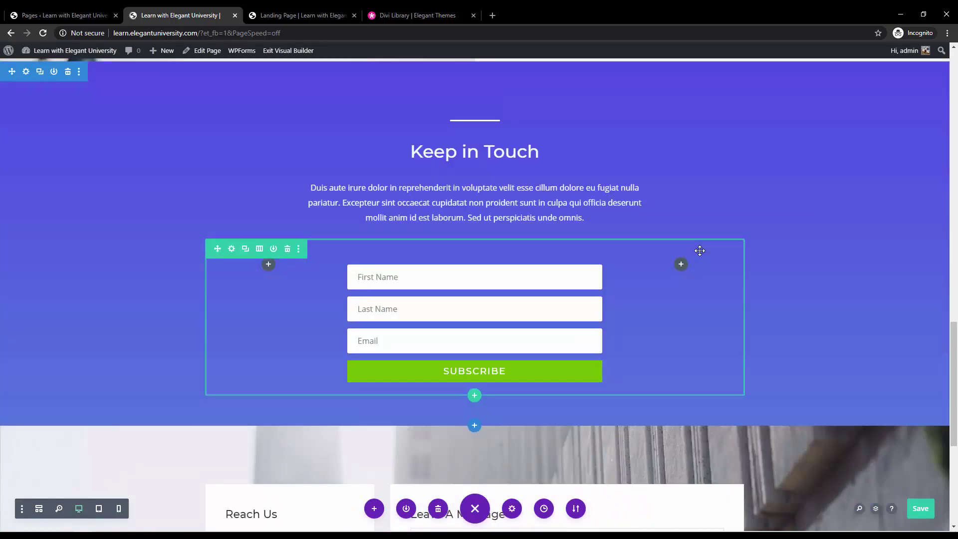
scroll(699, 250, down, 6)
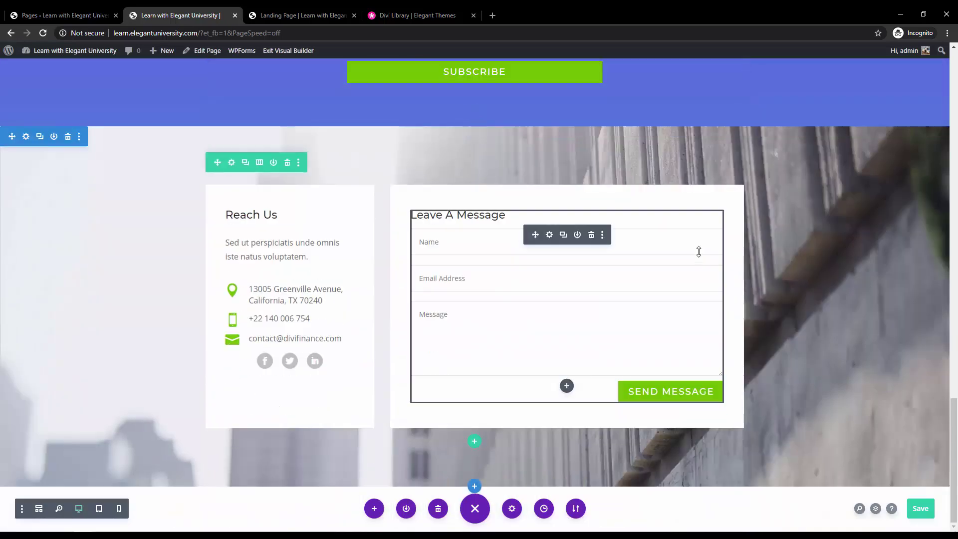
scroll(699, 252, up, 10)
scroll(699, 252, up, 10)
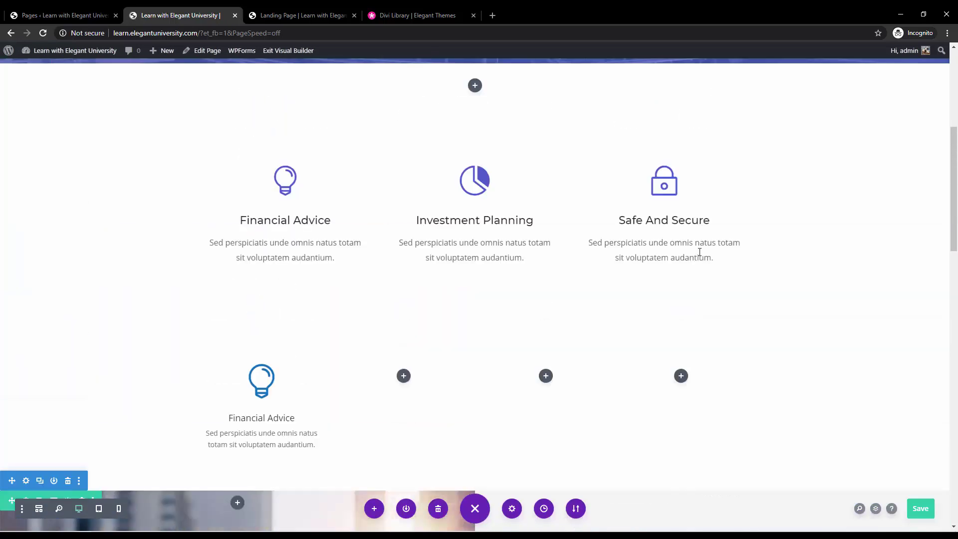
scroll(700, 252, up, 6)
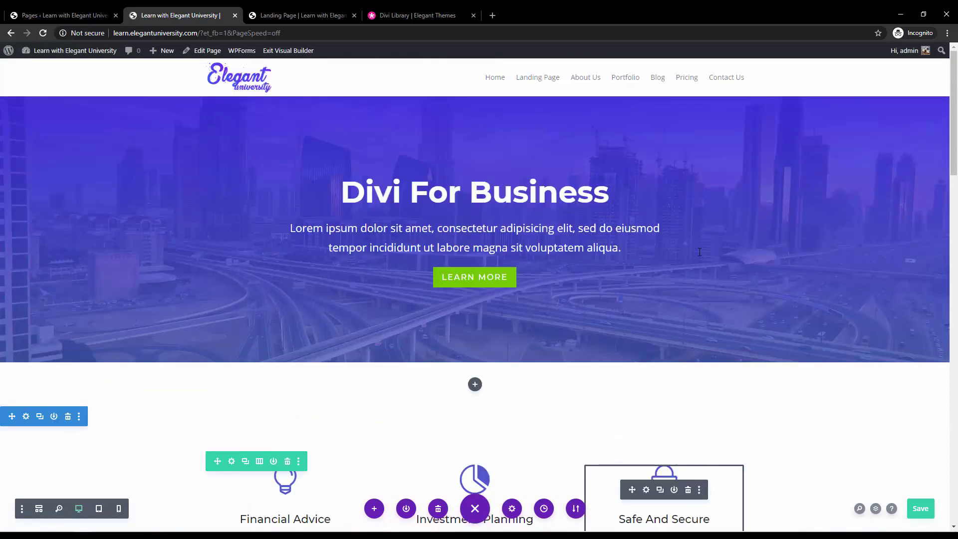
click(920, 508)
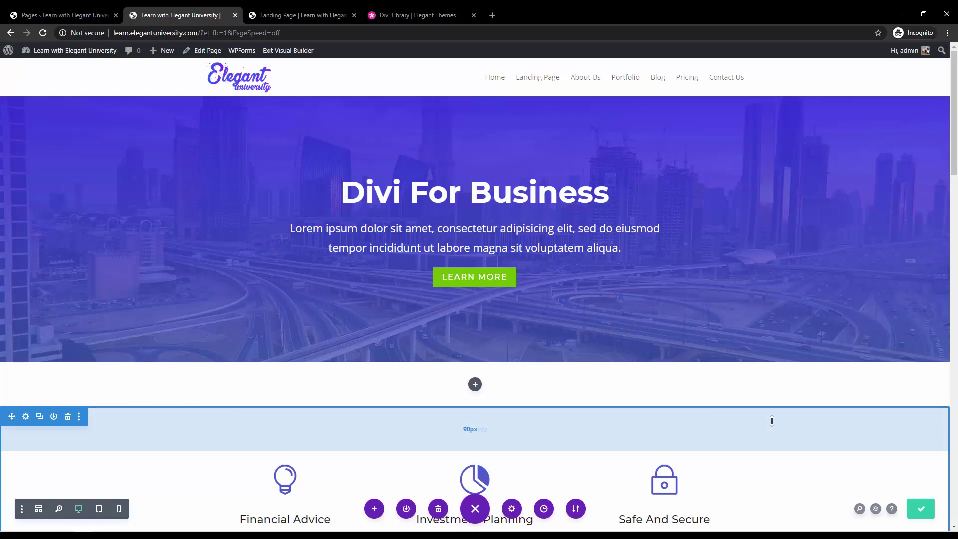
Step: Load the site's published homepage, learn.elegantuniversity.com, in place of the Landing Page builder view
click(288, 11)
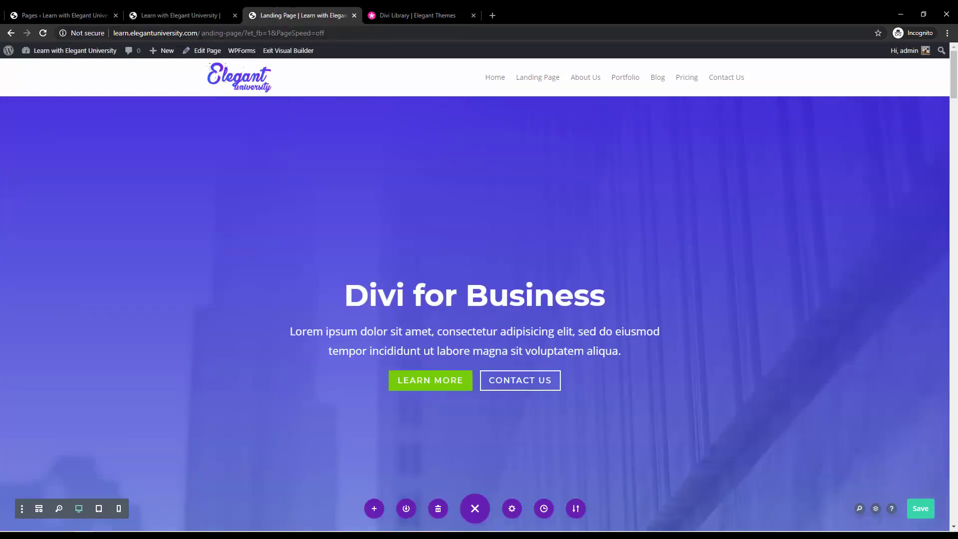
drag(200, 33, 420, 31)
key(BackSpace)
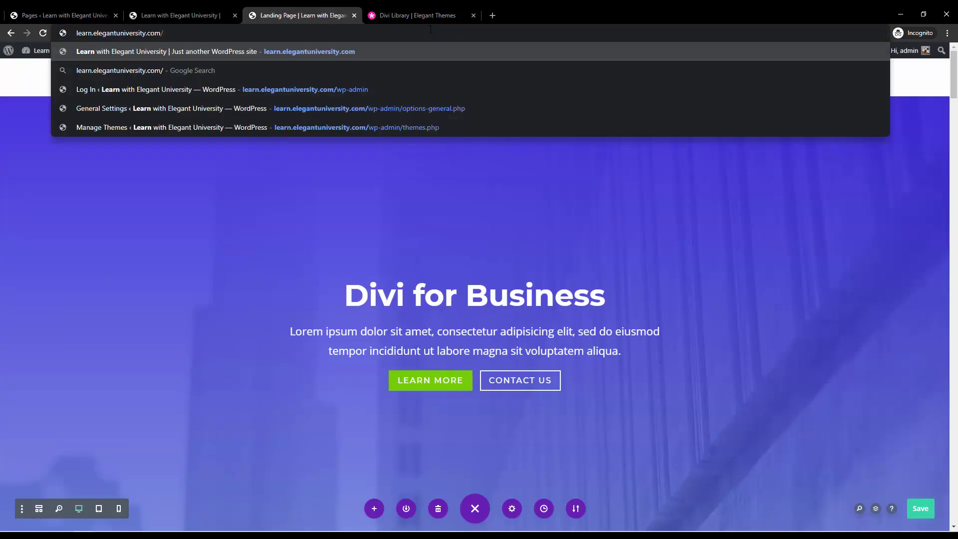
key(Return)
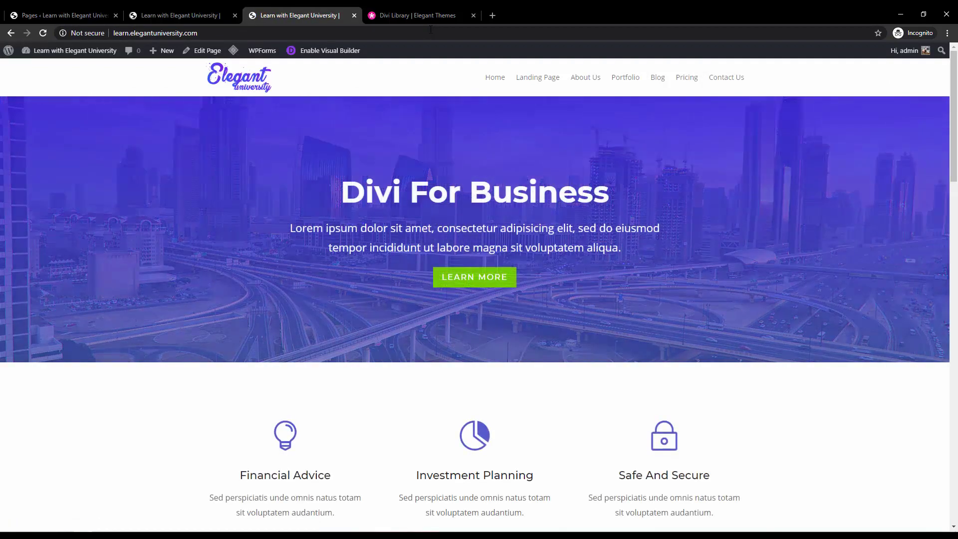
Step: Examine the published homepage from the blurbs through the call to action to the subscription form, including its First Name field
scroll(486, 164, down, 8)
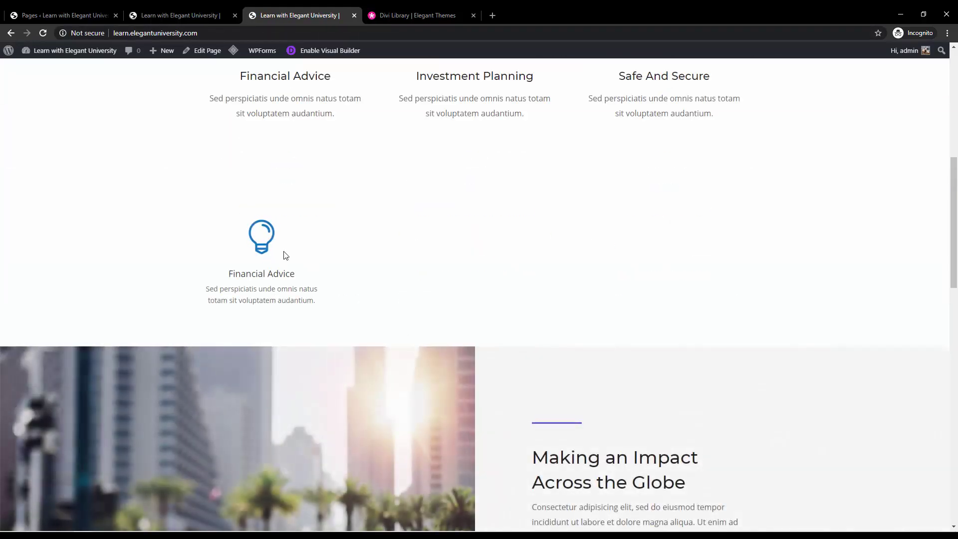
scroll(275, 239, down, 15)
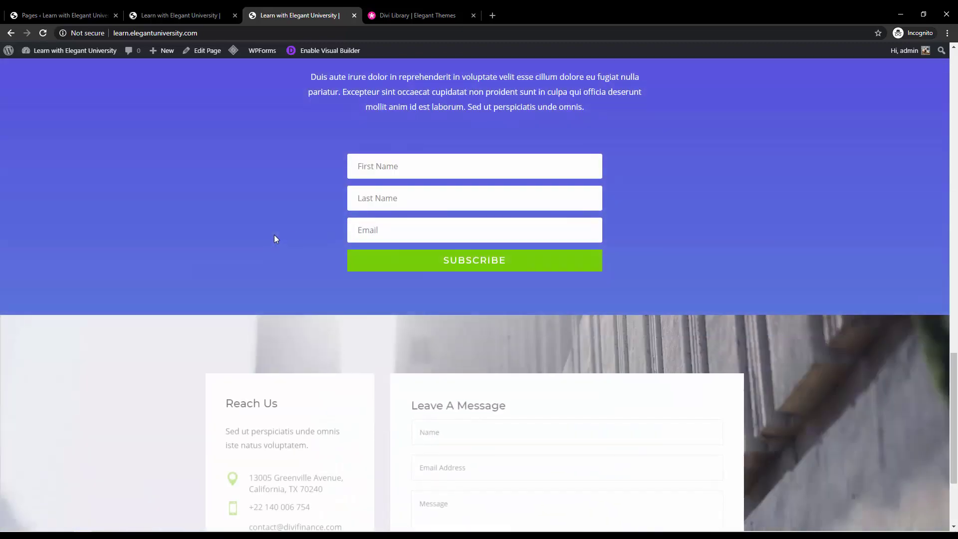
click(421, 176)
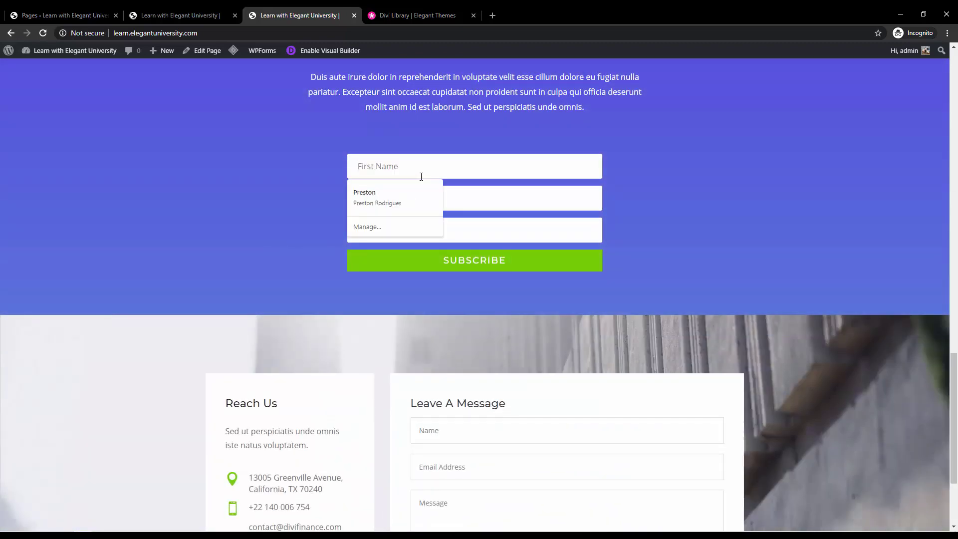
scroll(722, 211, up, 3)
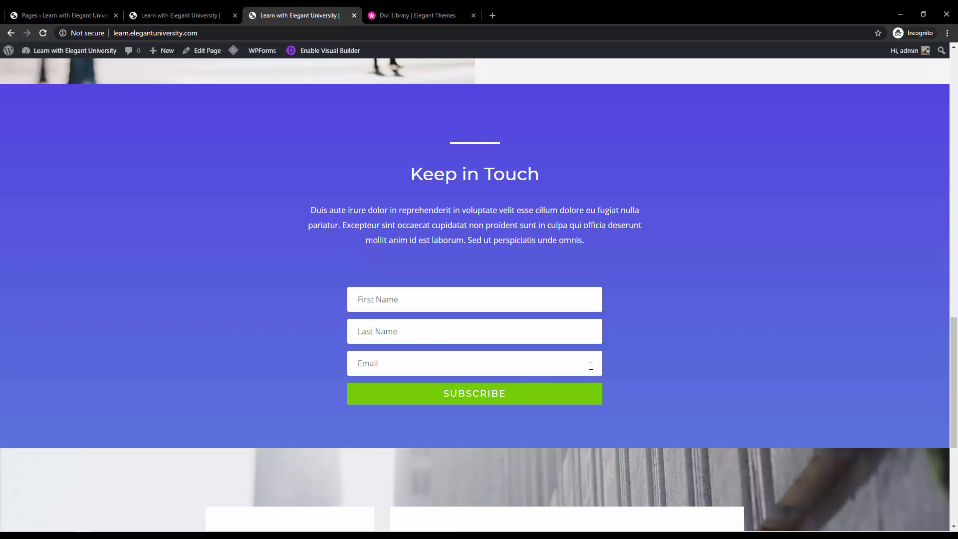
scroll(678, 334, up, 10)
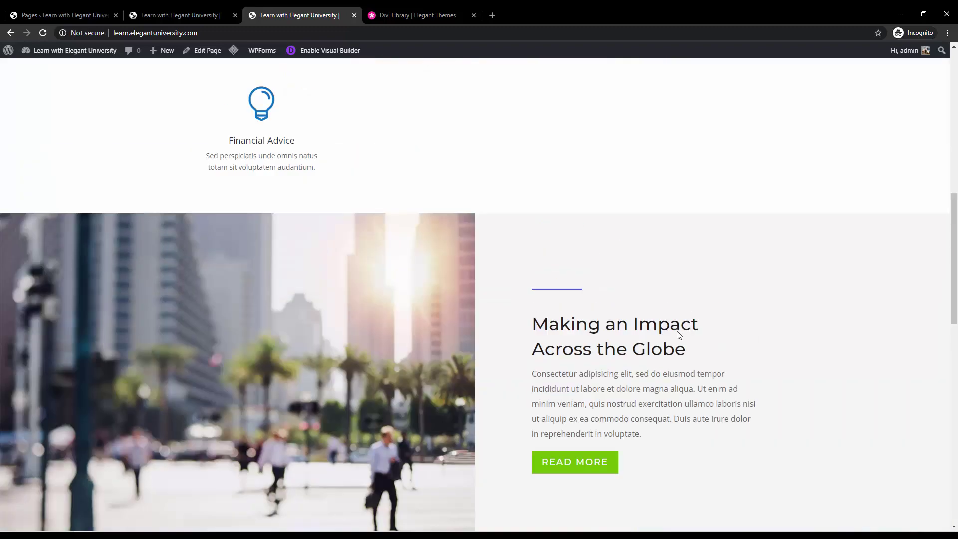
scroll(676, 332, up, 8)
scroll(675, 331, down, 7)
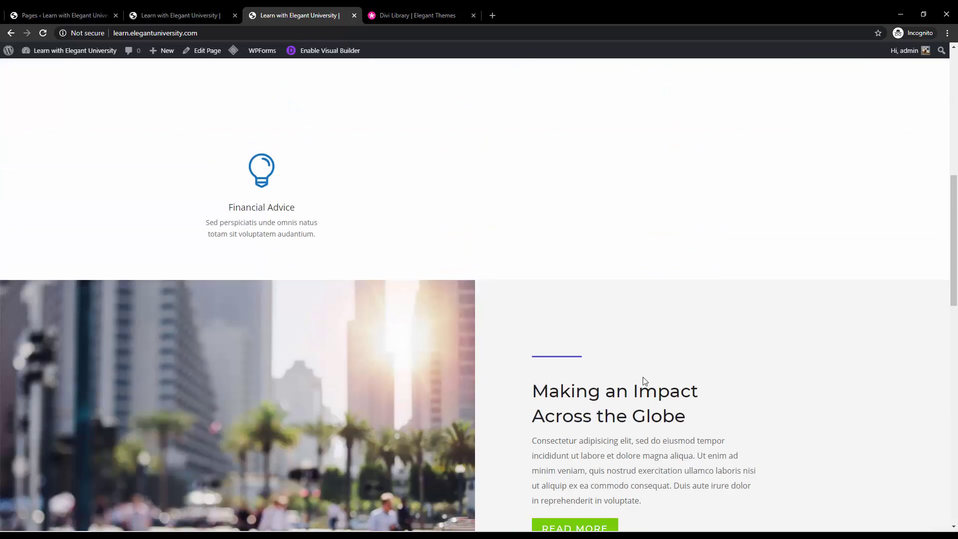
scroll(629, 374, down, 5)
scroll(457, 240, up, 12)
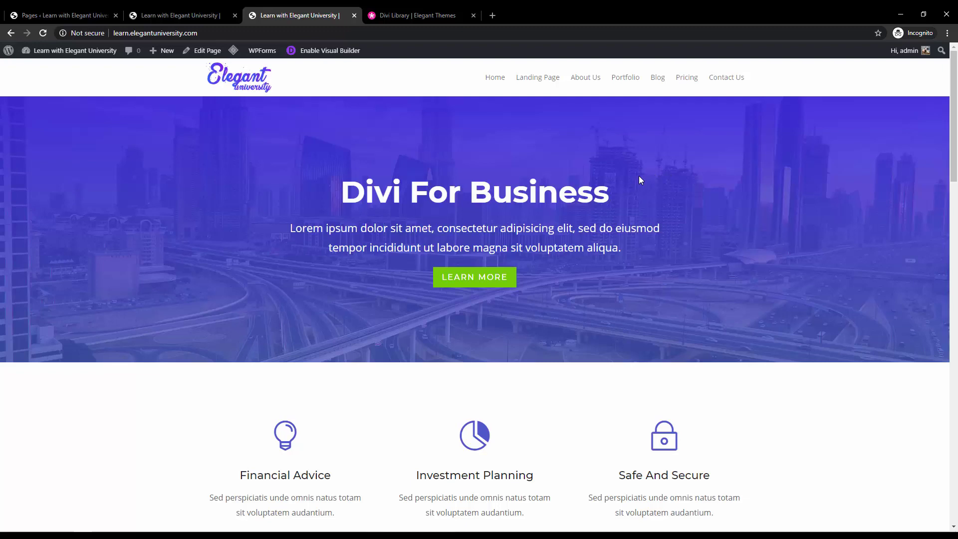
Step: Examine the published "Keep in Touch" subscription form and the "Leave A Message" contact section, and return to the hero header
scroll(640, 180, down, 6)
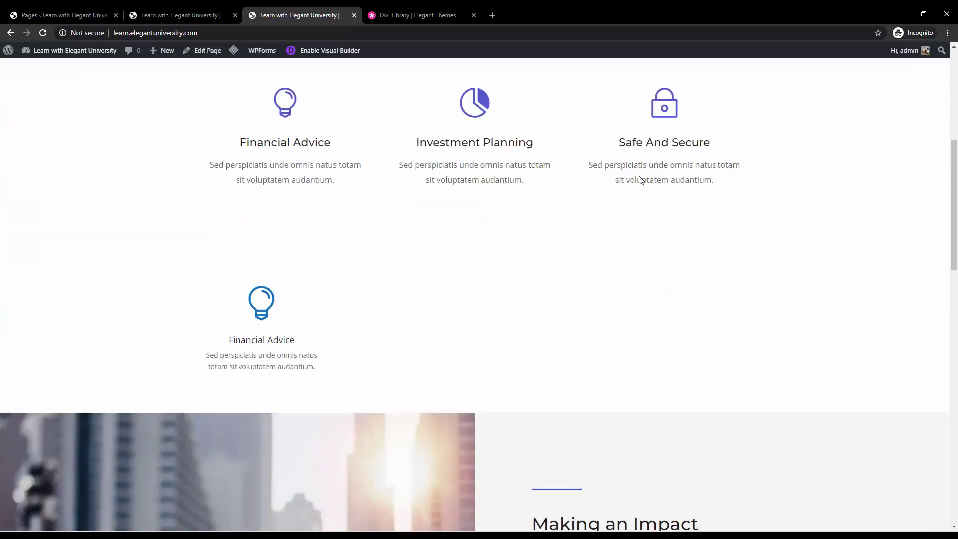
scroll(609, 204, down, 12)
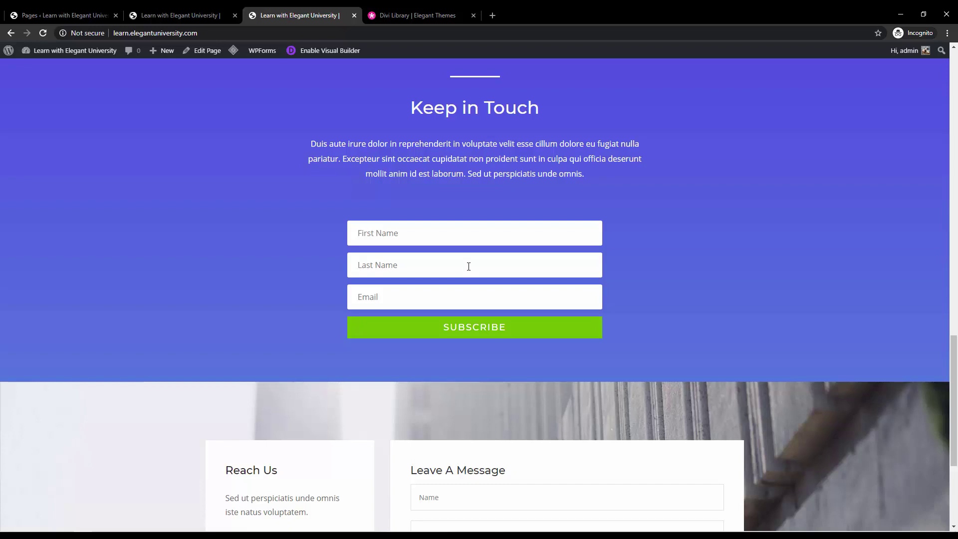
scroll(455, 241, up, 1)
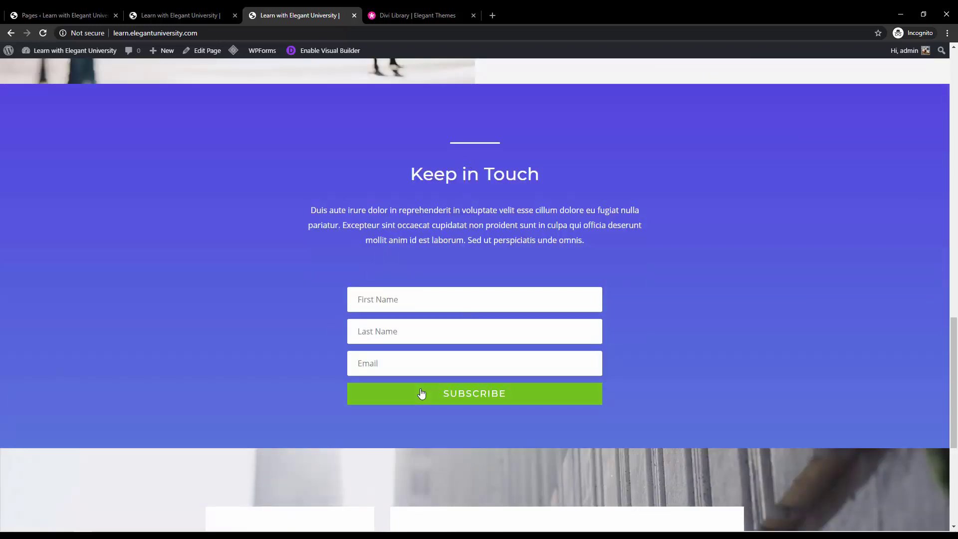
click(436, 302)
key(Down)
click(682, 251)
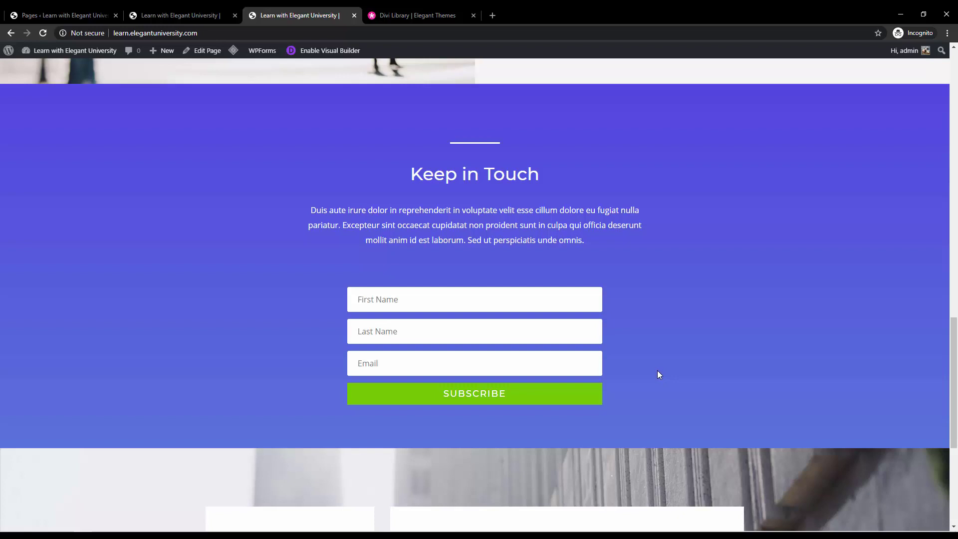
scroll(657, 370, down, 5)
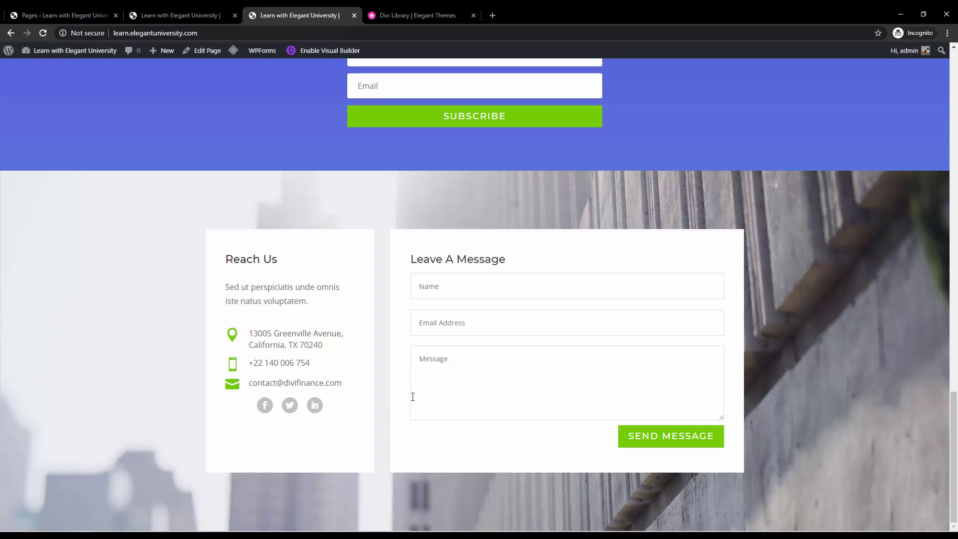
scroll(408, 398, up, 15)
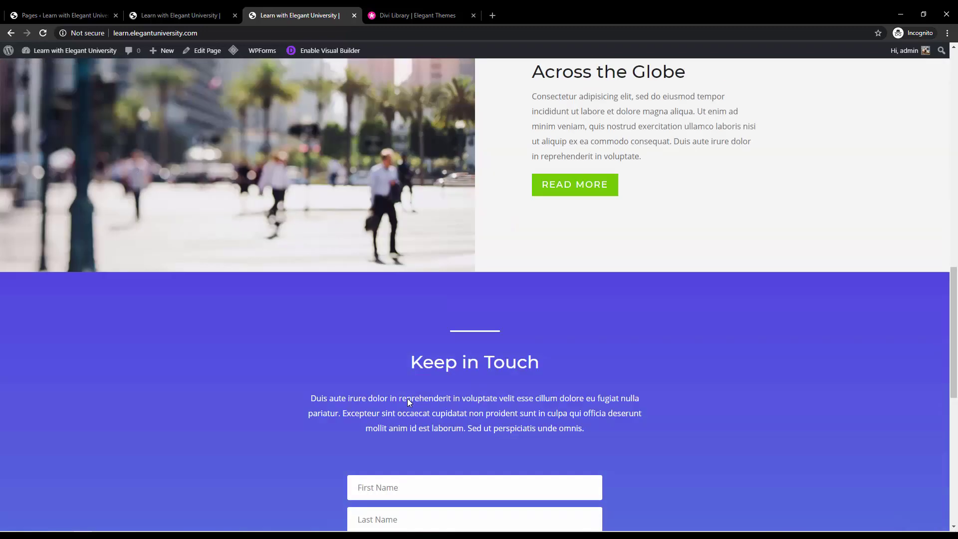
scroll(396, 400, up, 5)
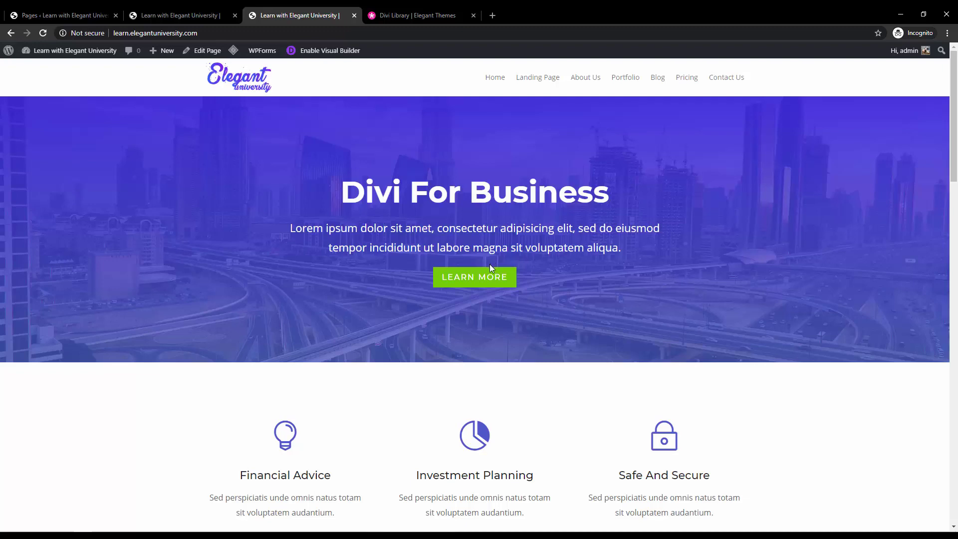
scroll(489, 265, down, 4)
scroll(490, 265, up, 4)
Step: Return to the homepage's Visual Builder, delete the section with the extra blue Financial Advice blurb, and save the page
click(205, 14)
scroll(451, 339, down, 4)
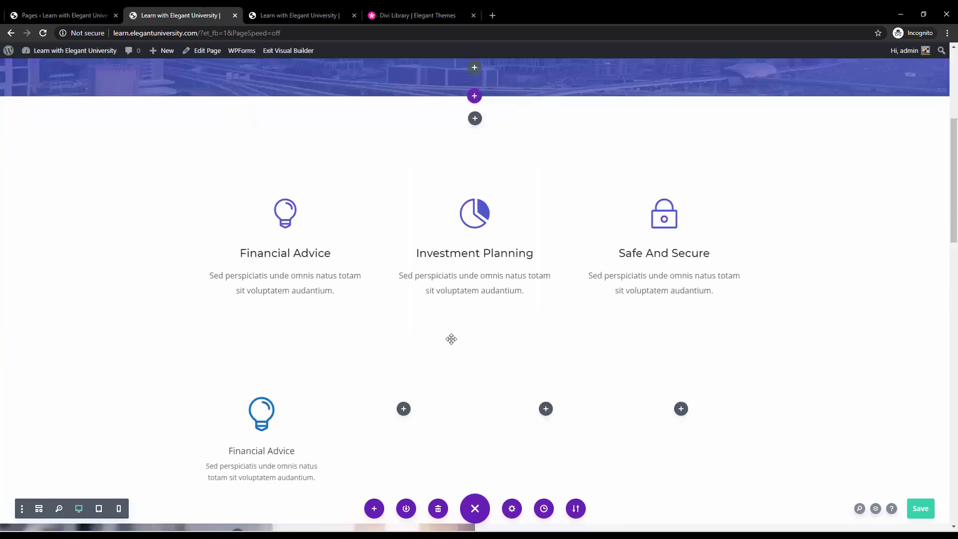
scroll(62, 368, up, 1)
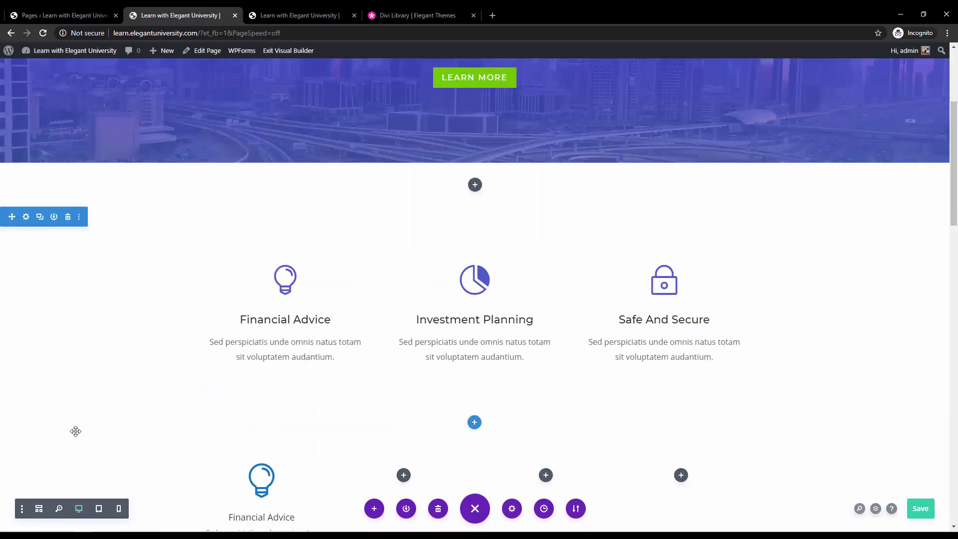
click(68, 433)
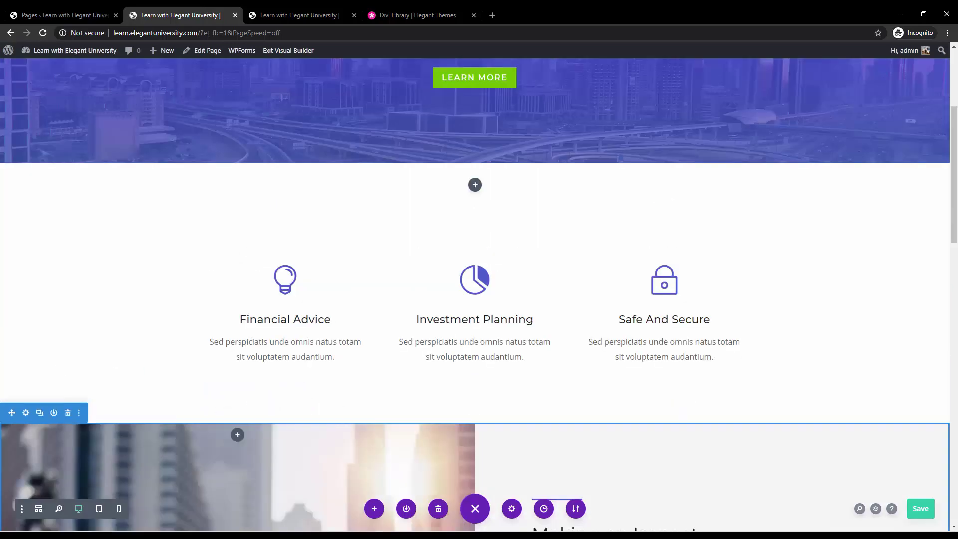
click(920, 508)
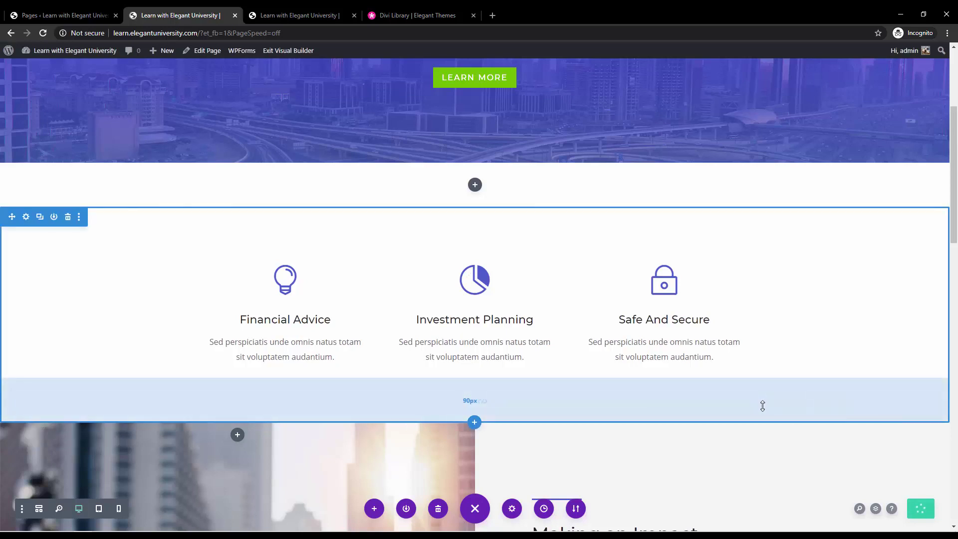
Step: Reload the published homepage and check all its sections, from the hero header and blurbs down to the contact form
click(306, 10)
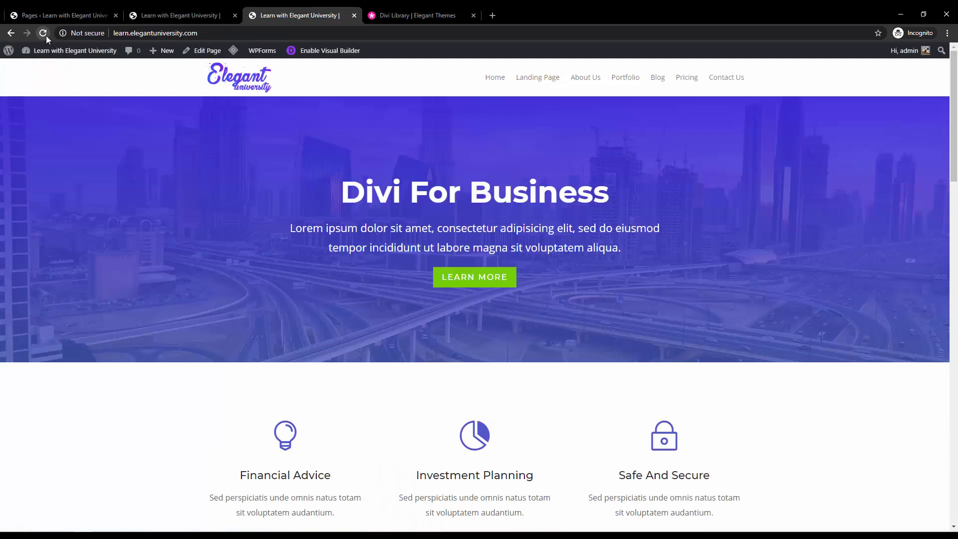
click(46, 35)
scroll(492, 203, down, 4)
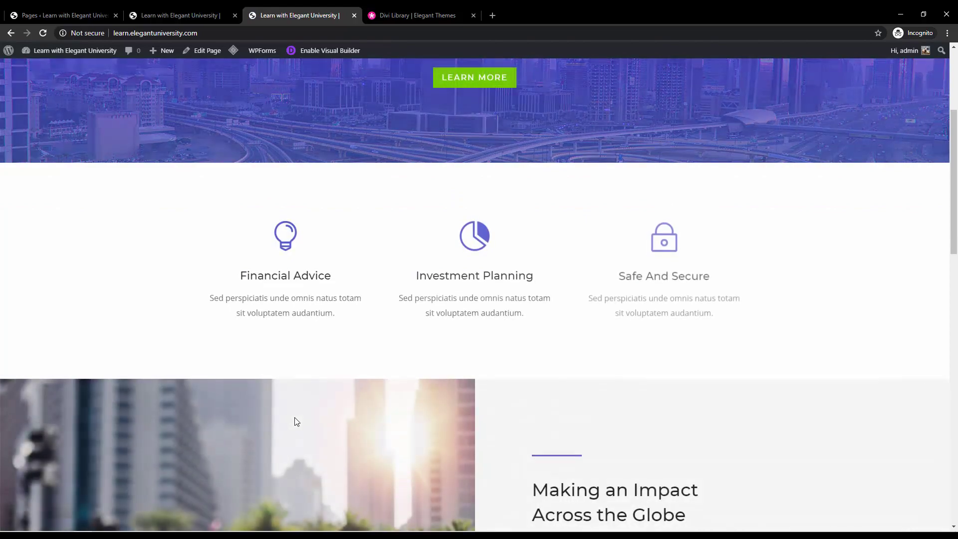
scroll(295, 422, up, 4)
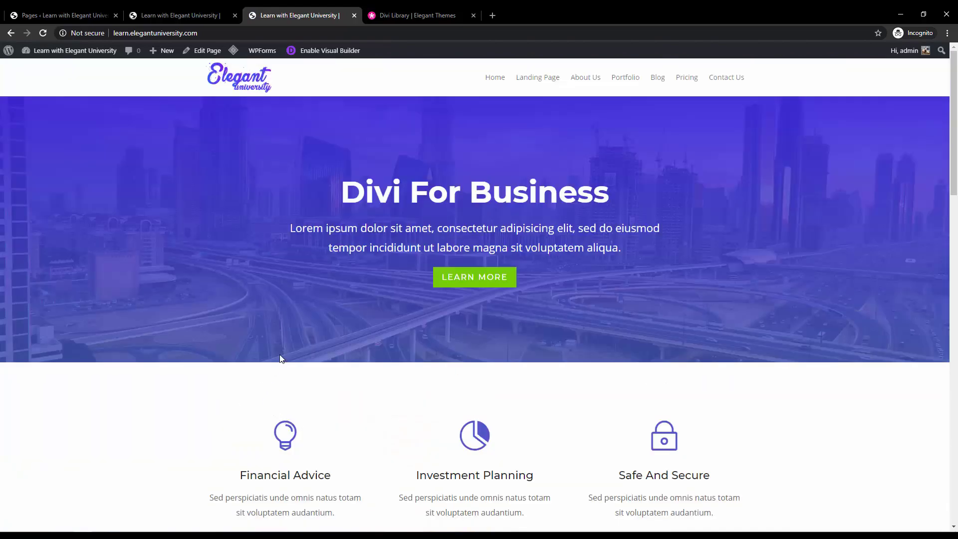
scroll(271, 242, down, 4)
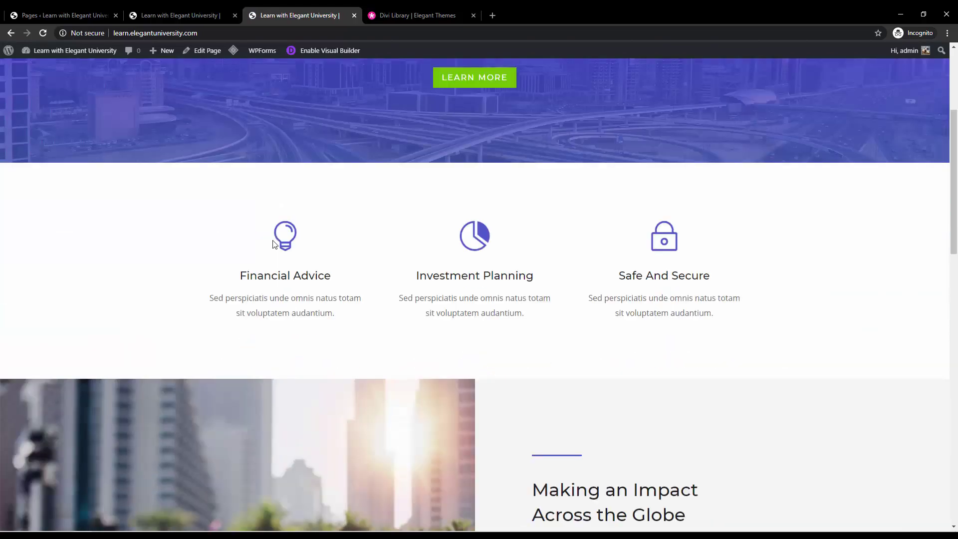
scroll(272, 242, down, 6)
scroll(281, 241, down, 1)
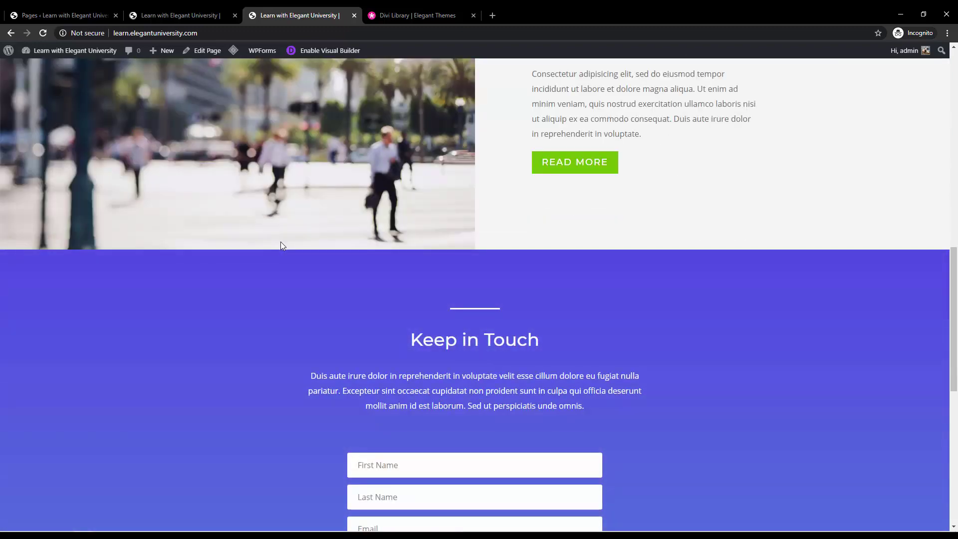
scroll(277, 247, down, 5)
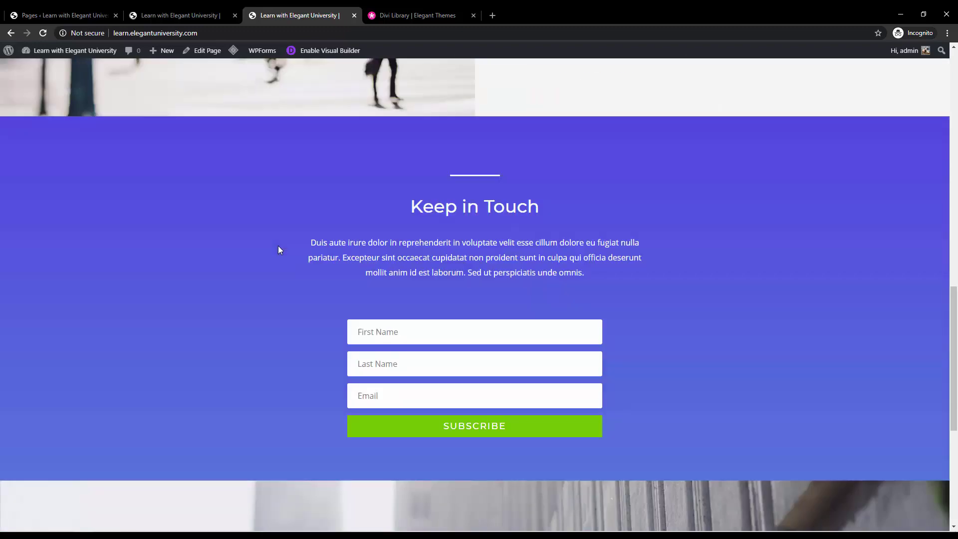
scroll(279, 258, down, 2)
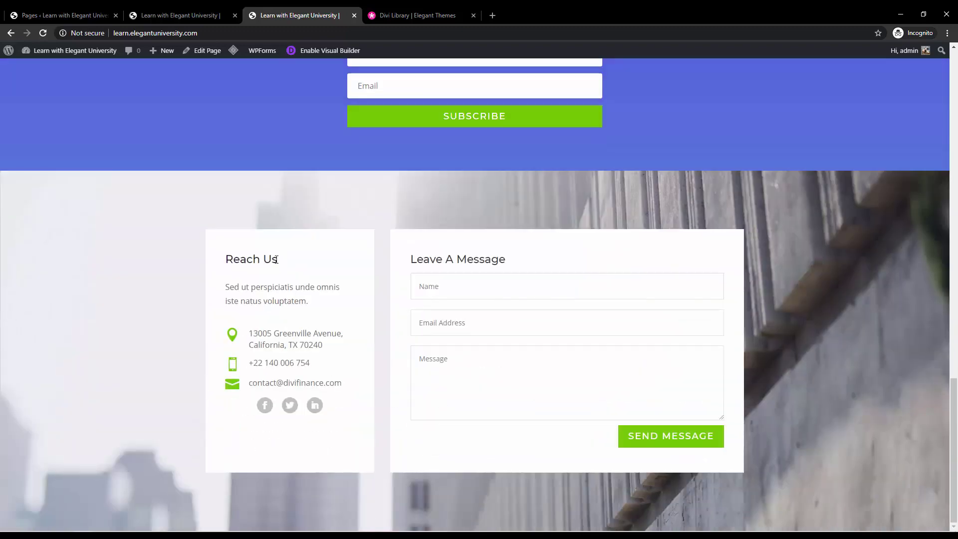
scroll(261, 265, up, 7)
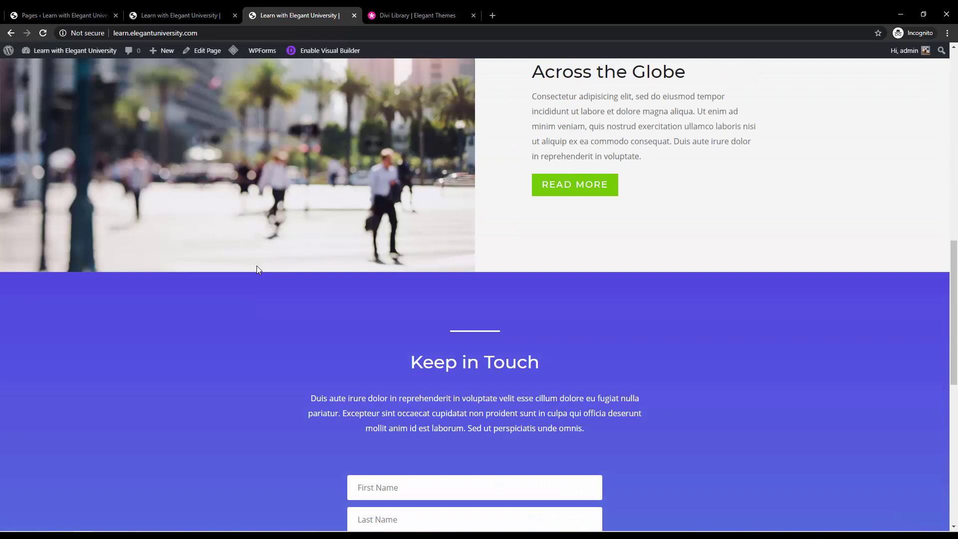
scroll(258, 270, up, 11)
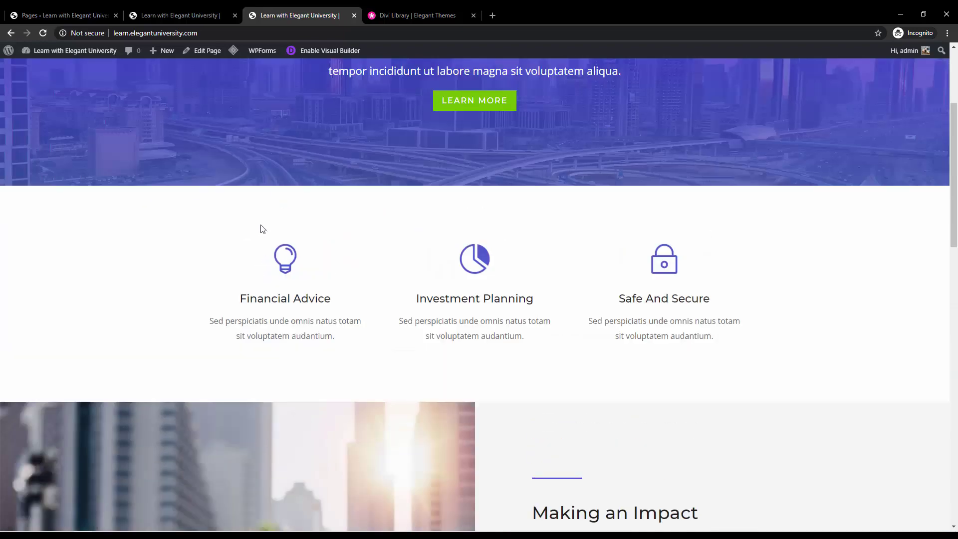
Step: Review the published homepage's hero header, the three-blurb row, and the start of the "Making an Impact Across the Globe" section
scroll(268, 248, up, 3)
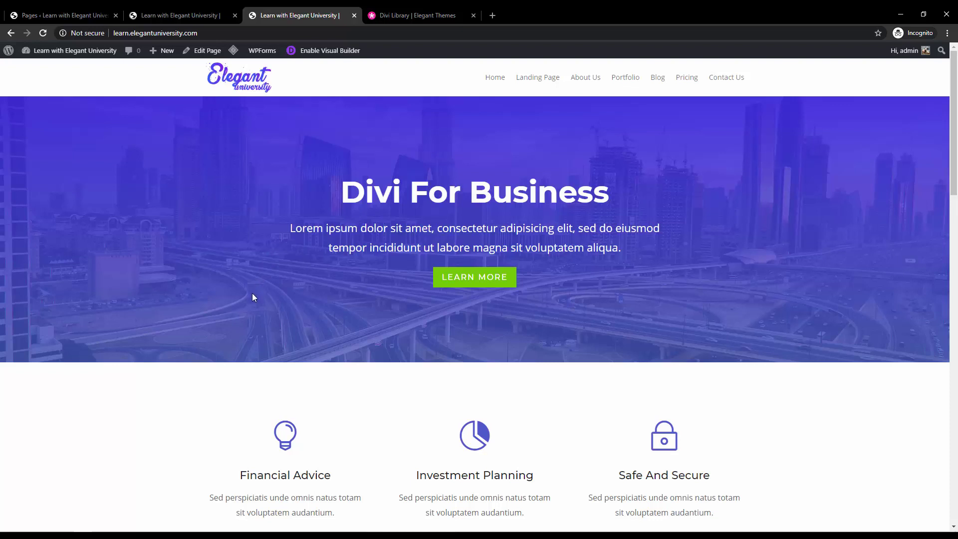
scroll(780, 401, down, 9)
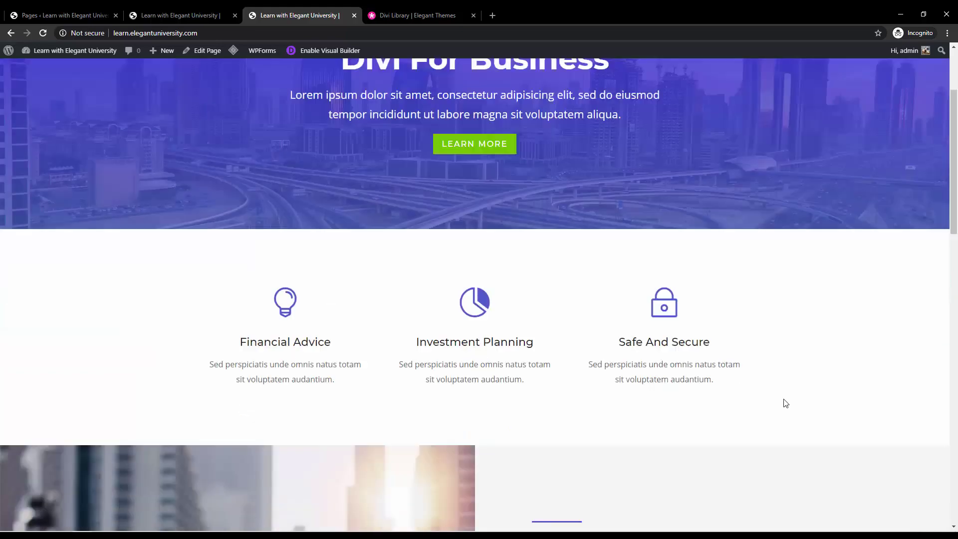
scroll(778, 408, up, 7)
scroll(778, 412, up, 3)
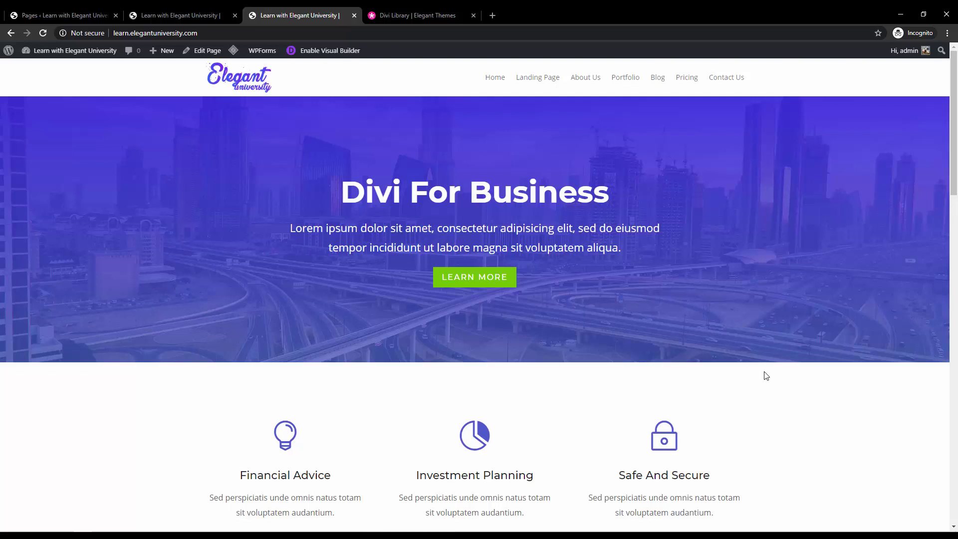
scroll(766, 377, down, 1)
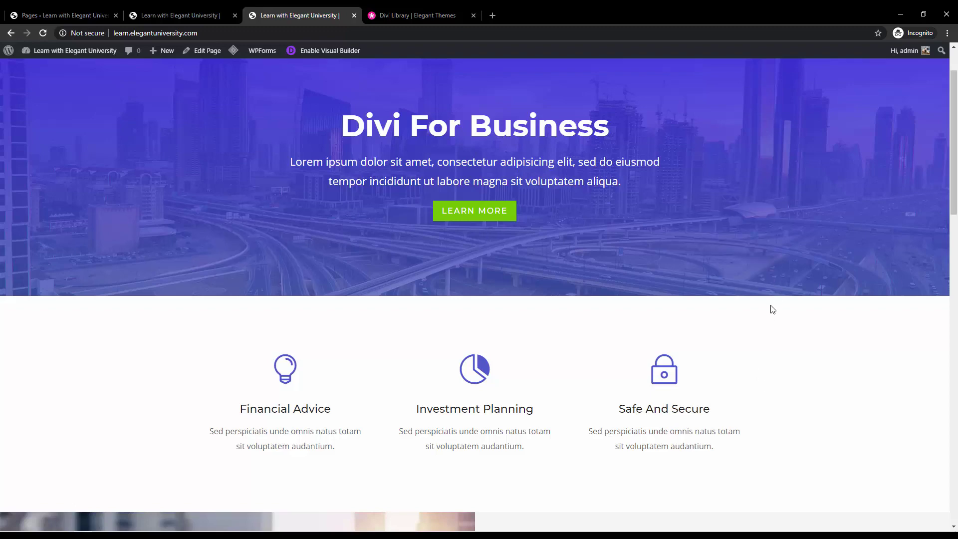
scroll(768, 346, down, 2)
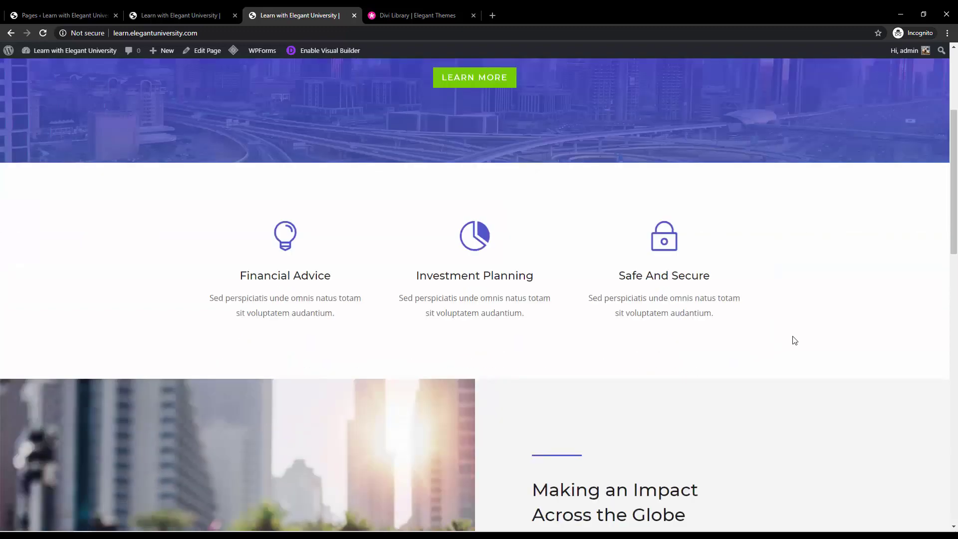
scroll(800, 327, down, 1)
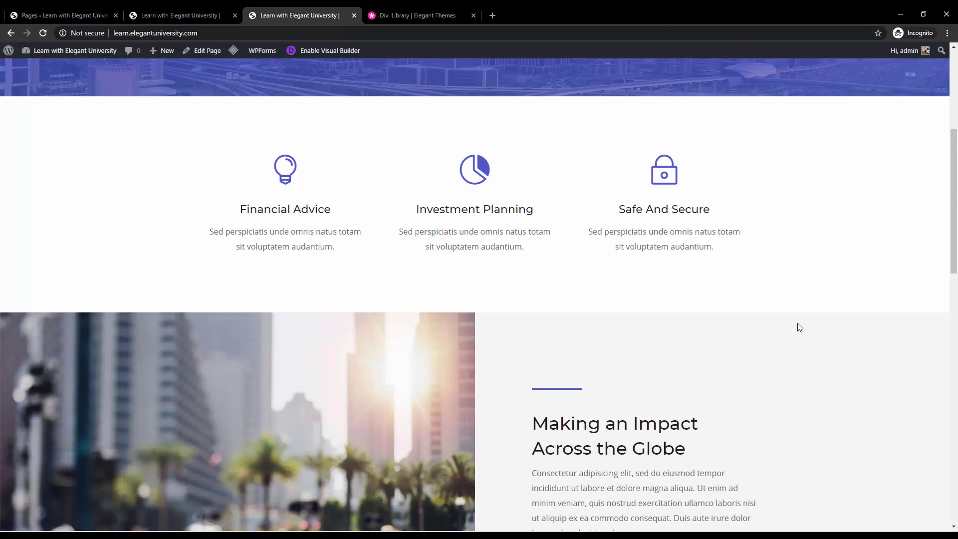
scroll(795, 327, up, 5)
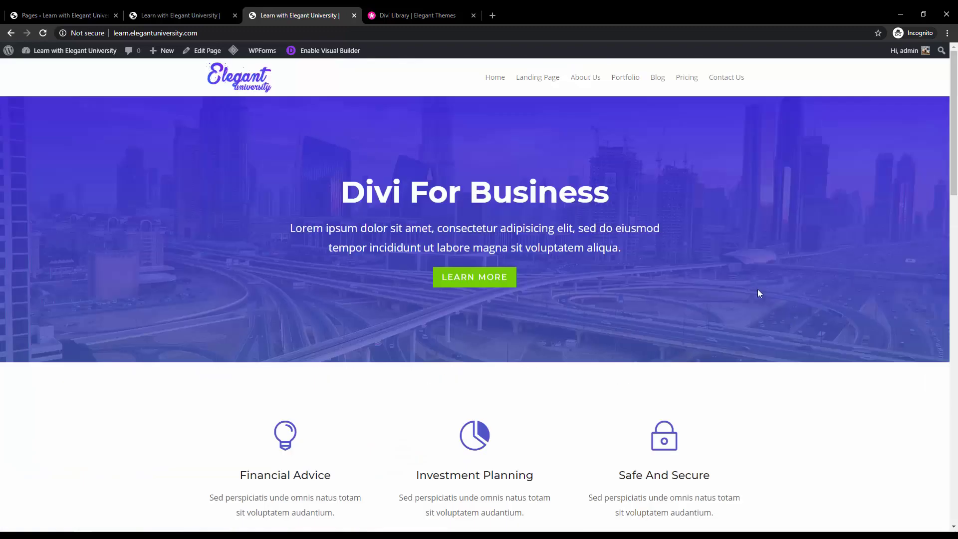